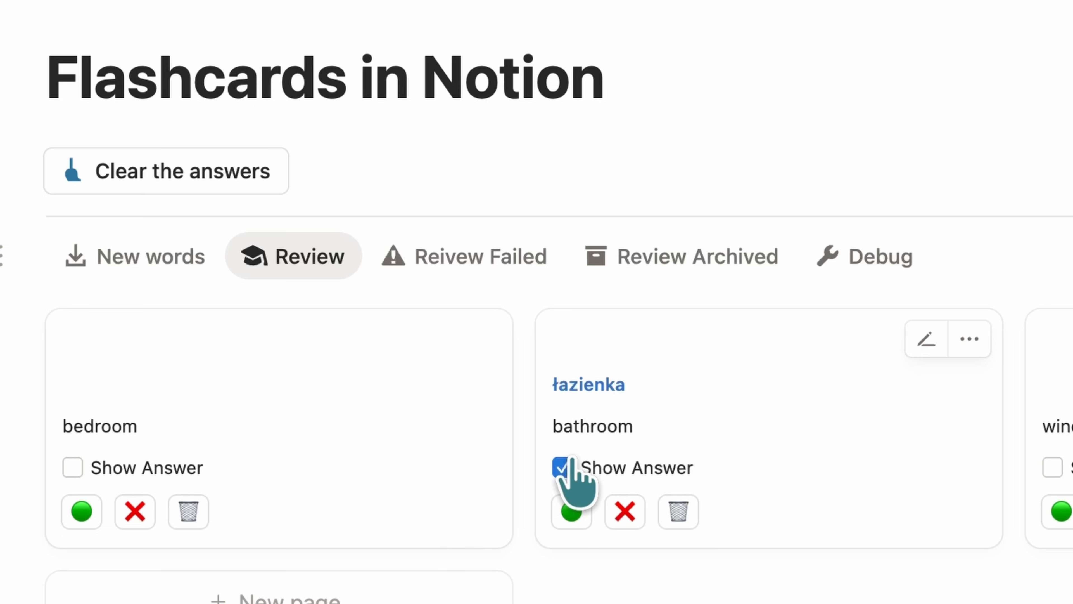
- In the Review view, reveal the answer for door and mark it correct, and mark bathroom as incorrect
click(572, 511)
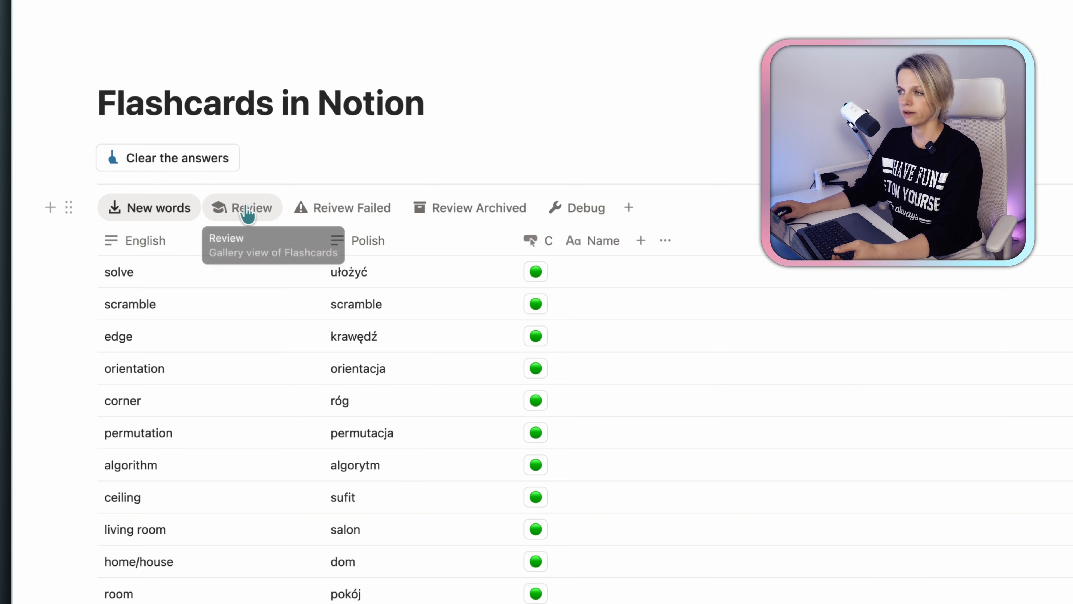
click(249, 213)
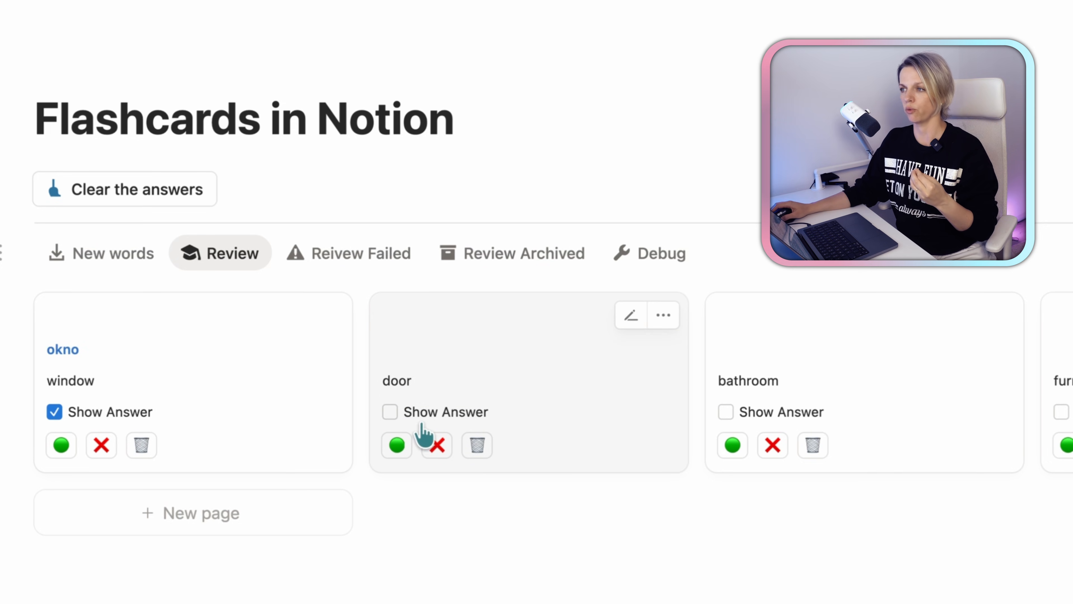
click(374, 331)
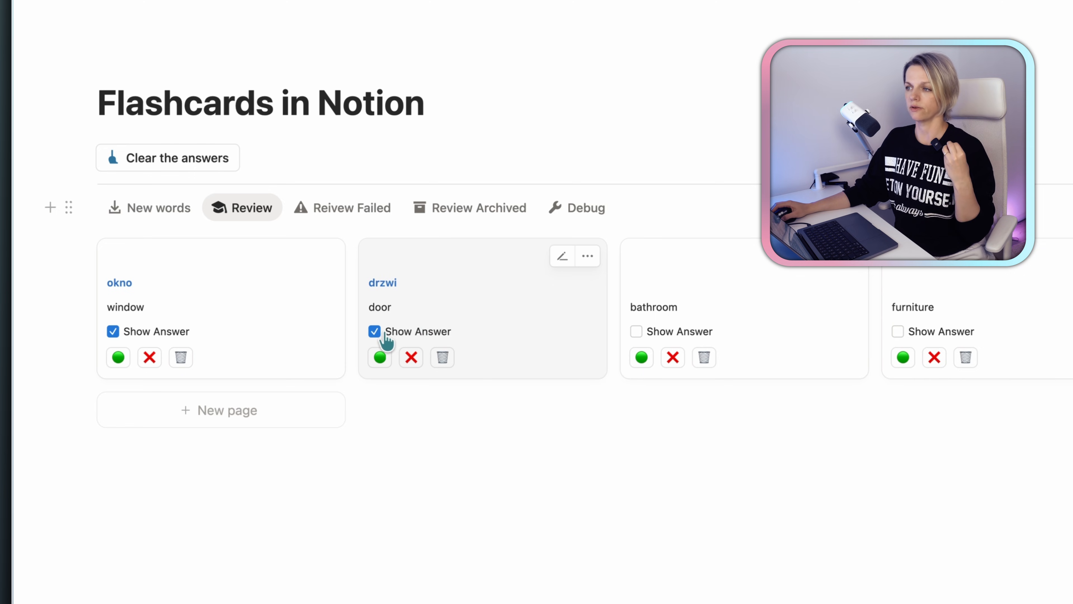
click(379, 359)
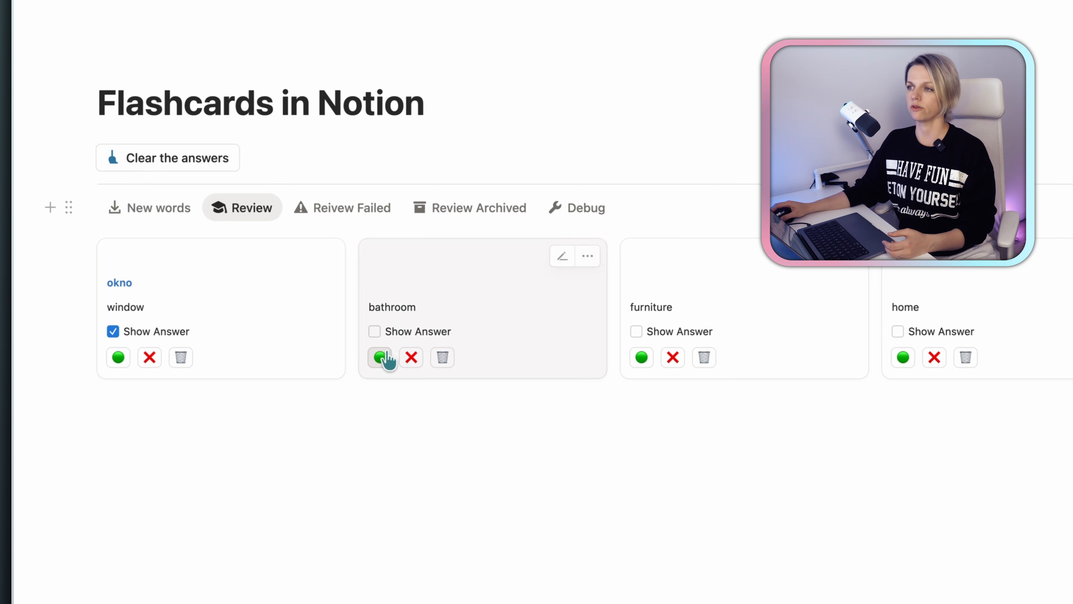
click(411, 357)
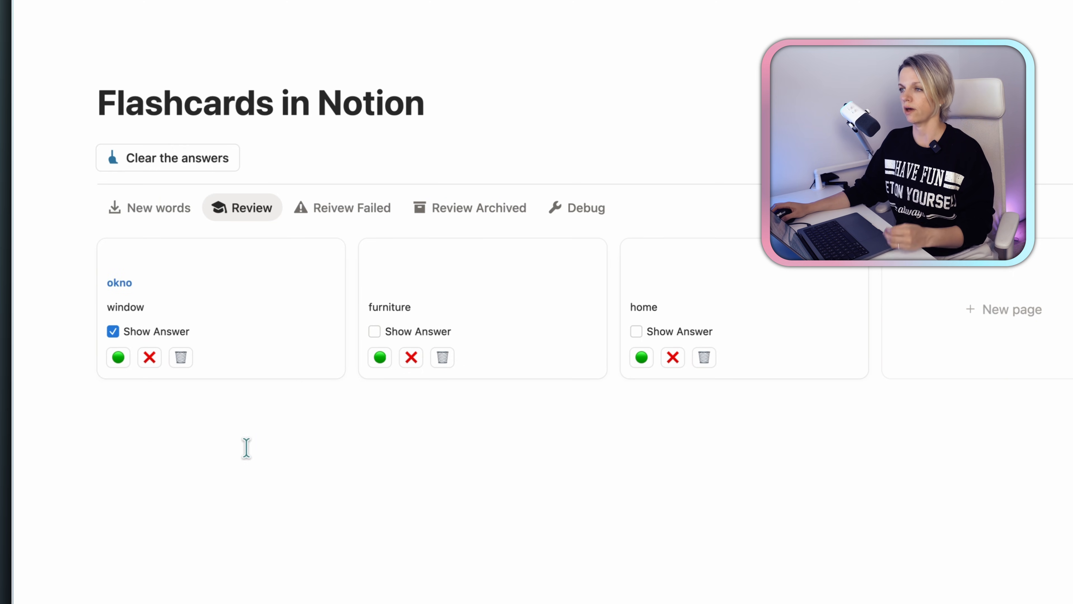
- Check the failed words and archive the home flashcard from the Review view
click(350, 209)
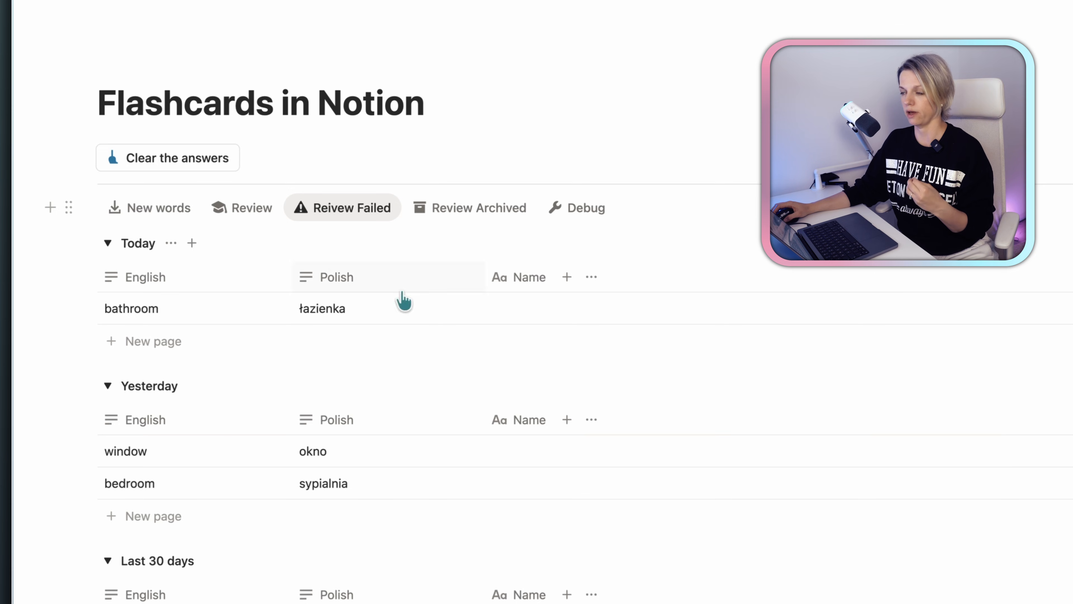
click(249, 208)
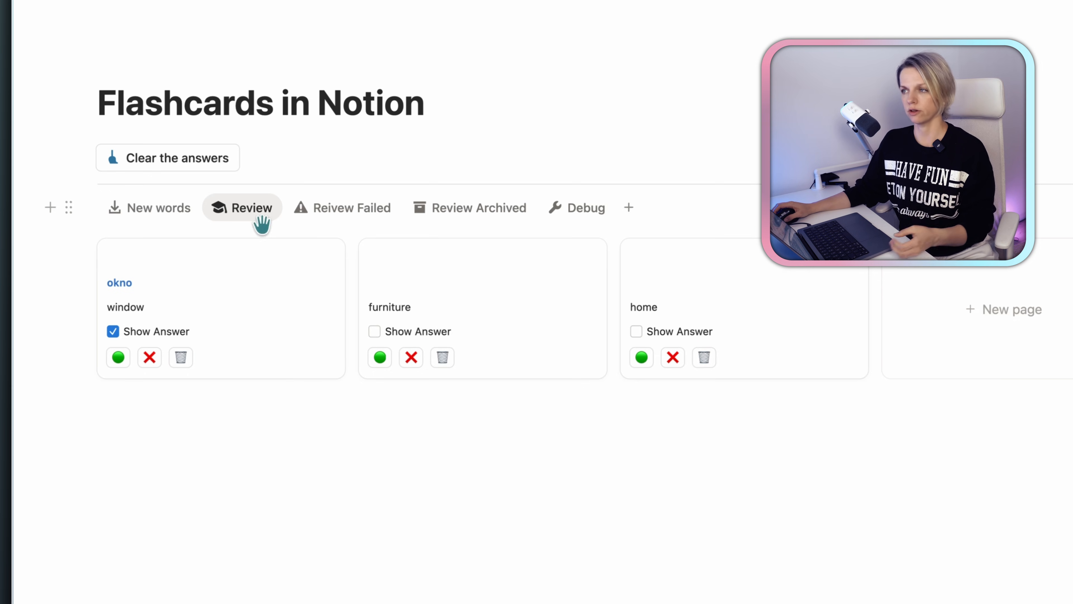
click(703, 358)
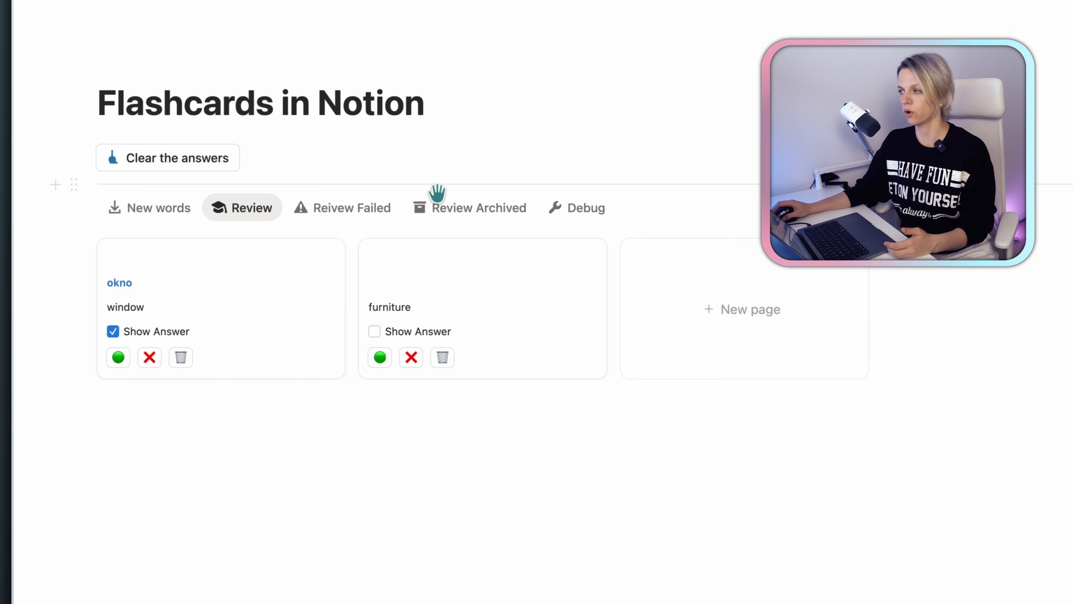
- Mark the bedroom card incorrect among the archived cards and look over all flashcard properties in the Debug view
click(475, 215)
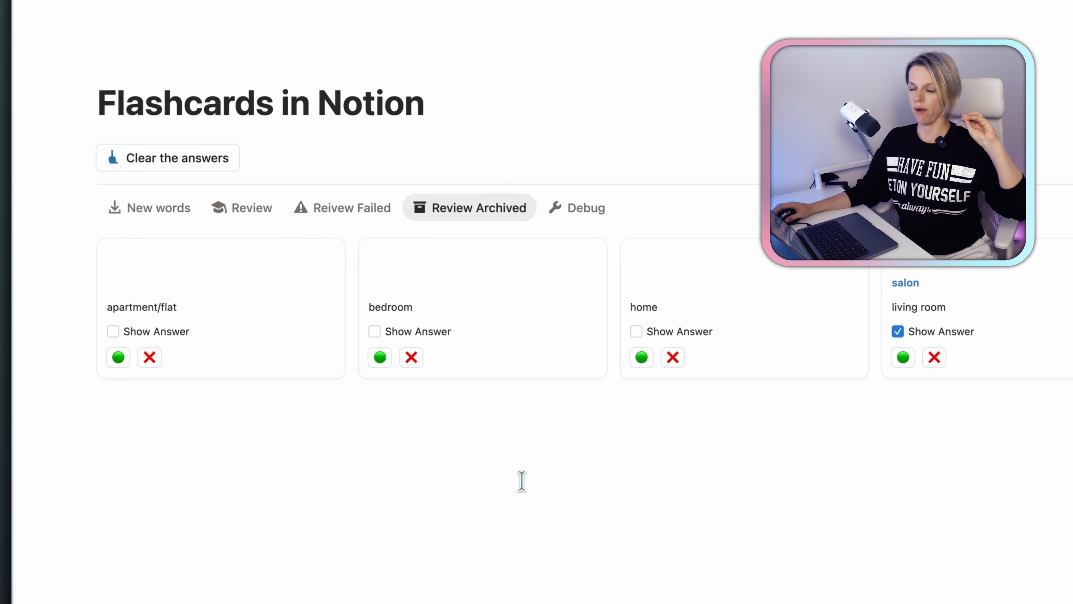
click(410, 357)
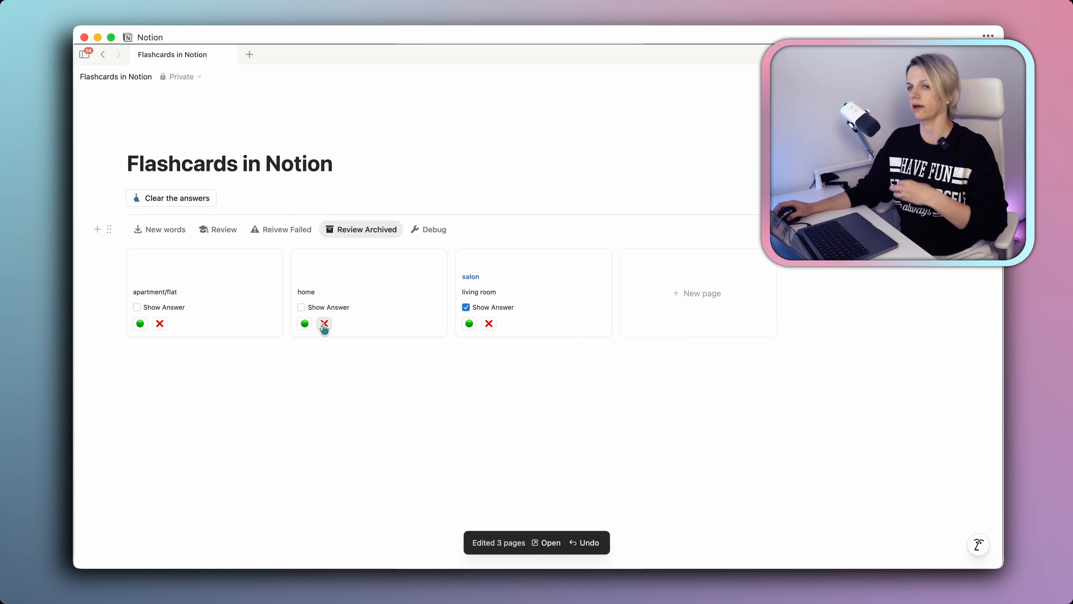
click(430, 229)
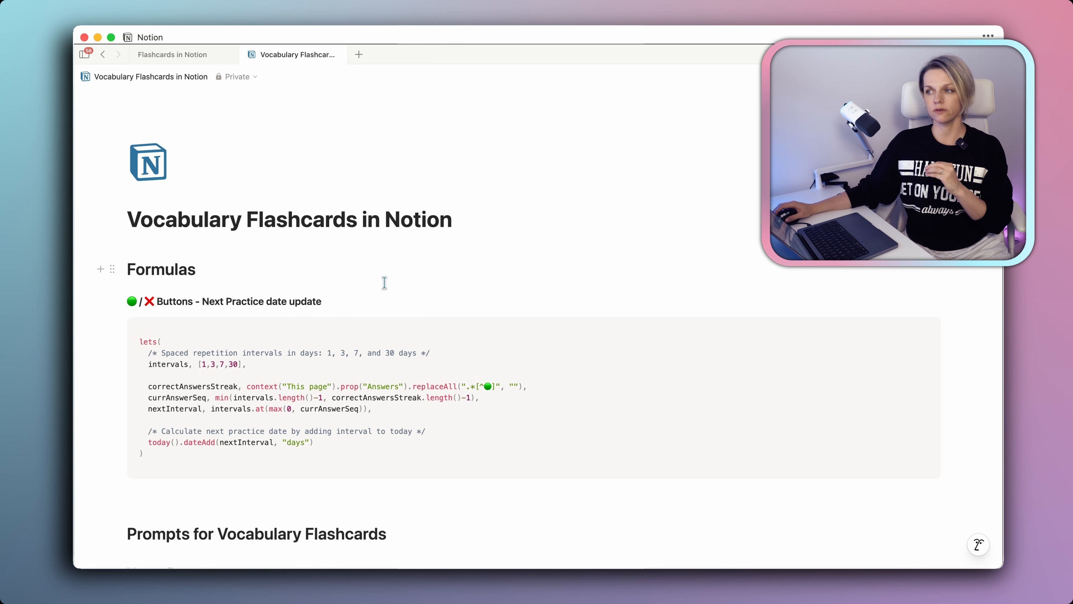
click(184, 55)
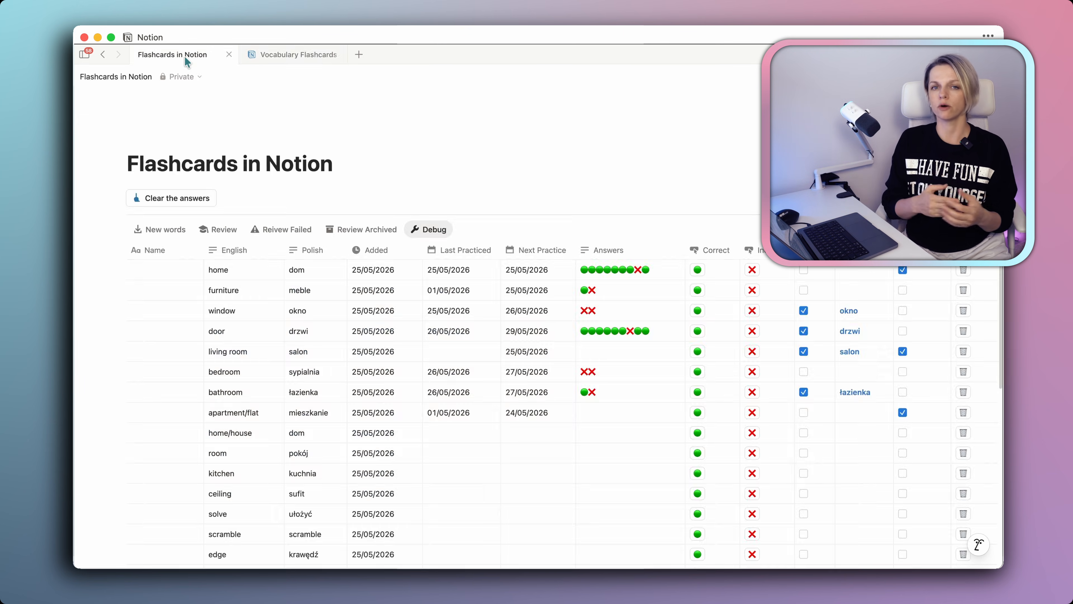
click(190, 232)
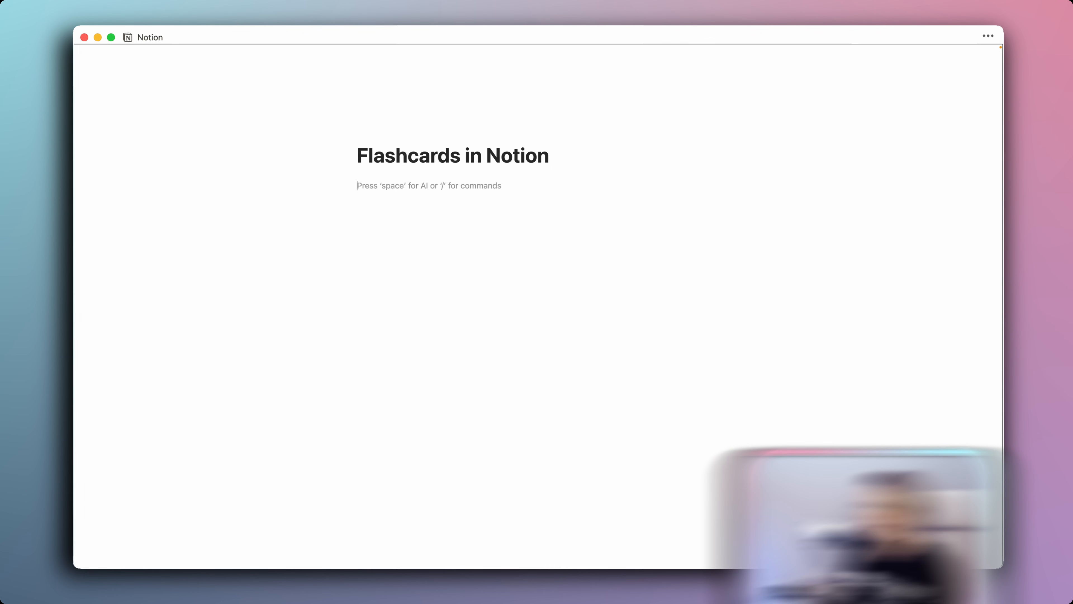
- Insert an inline database on the empty Flashcards in Notion page and name it Flashcards
text(/)
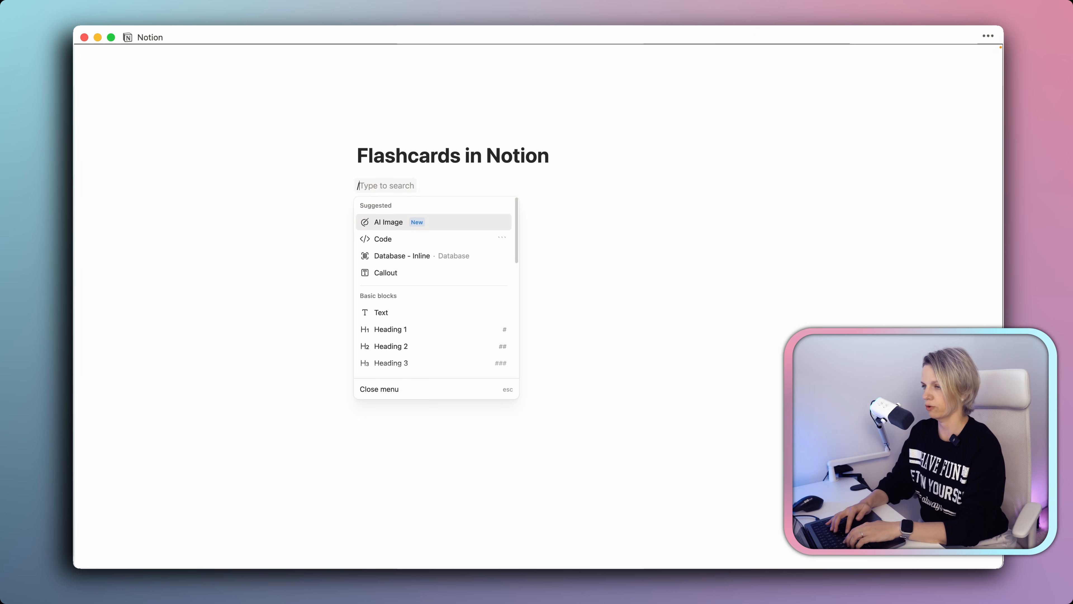
text(data)
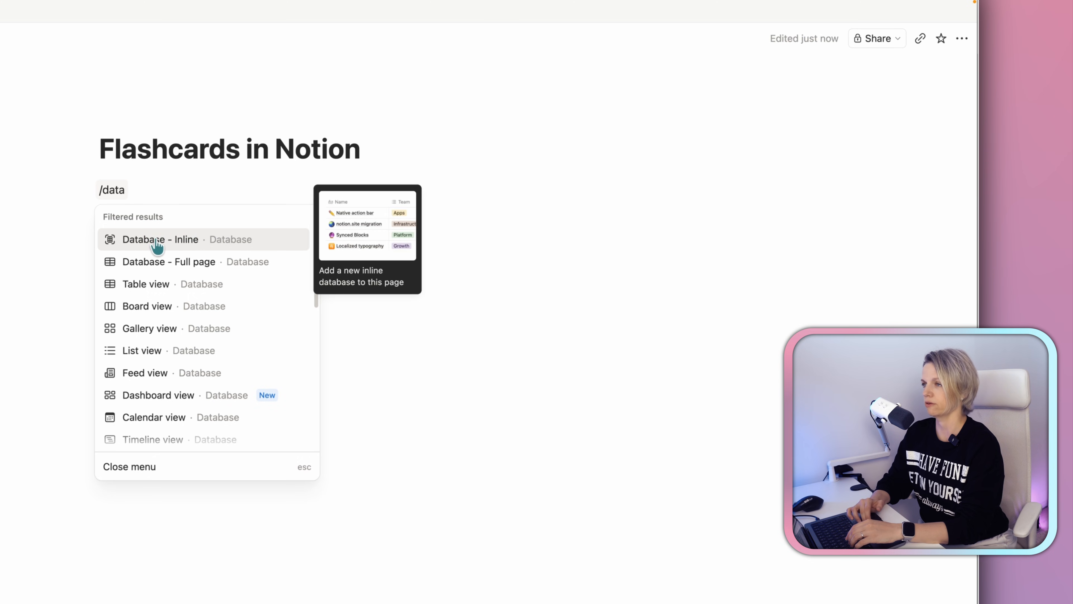
click(157, 240)
key(Escape)
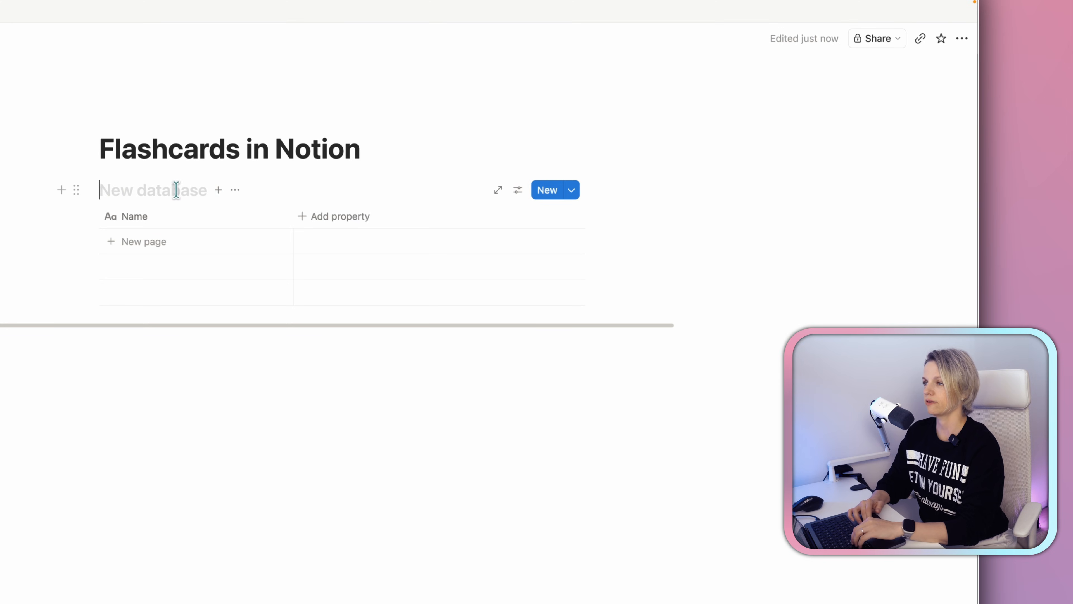
text(Flashcards)
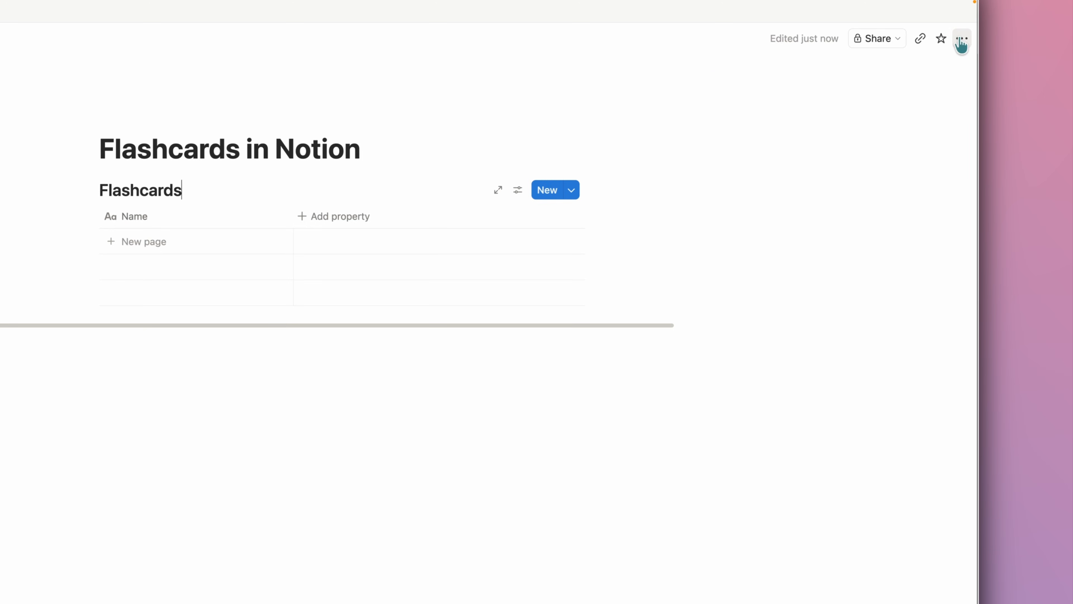
- Set the page to full width
click(961, 39)
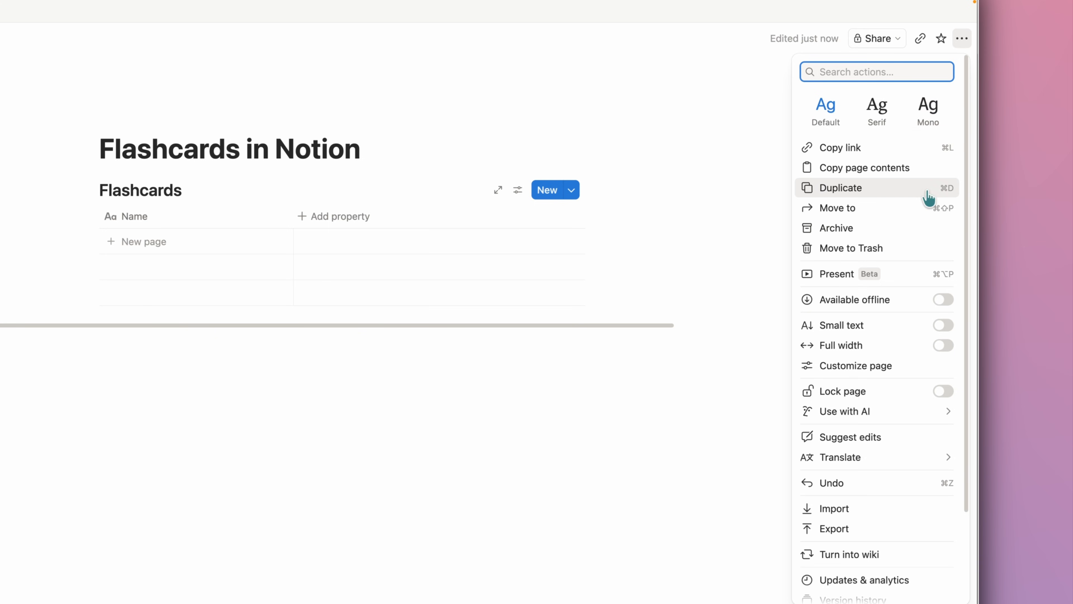
click(945, 346)
click(549, 190)
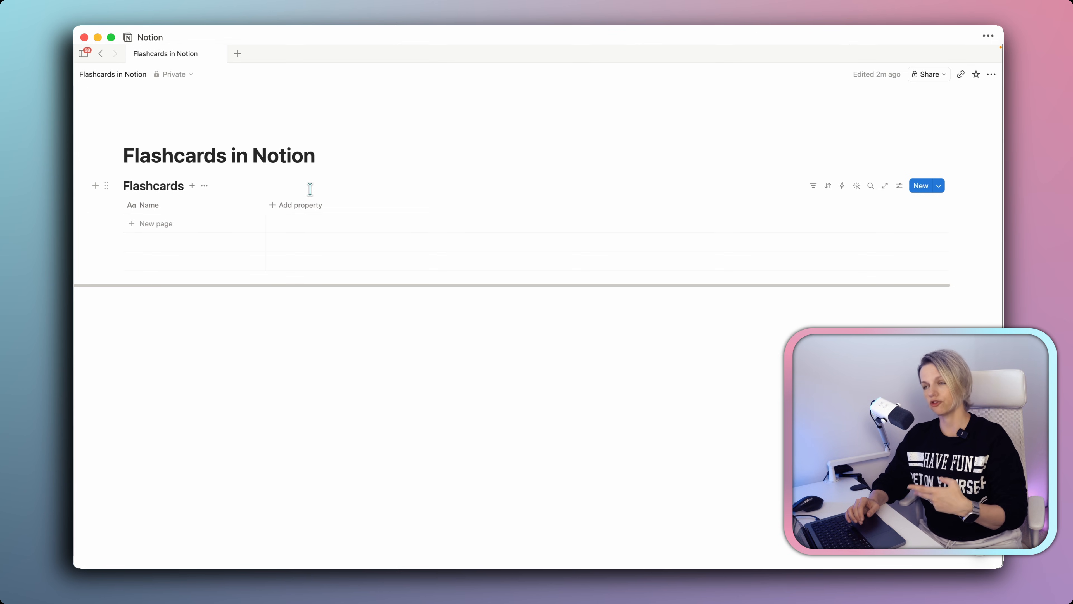
- Add two text properties named English and Polish to the Flashcards database
click(297, 206)
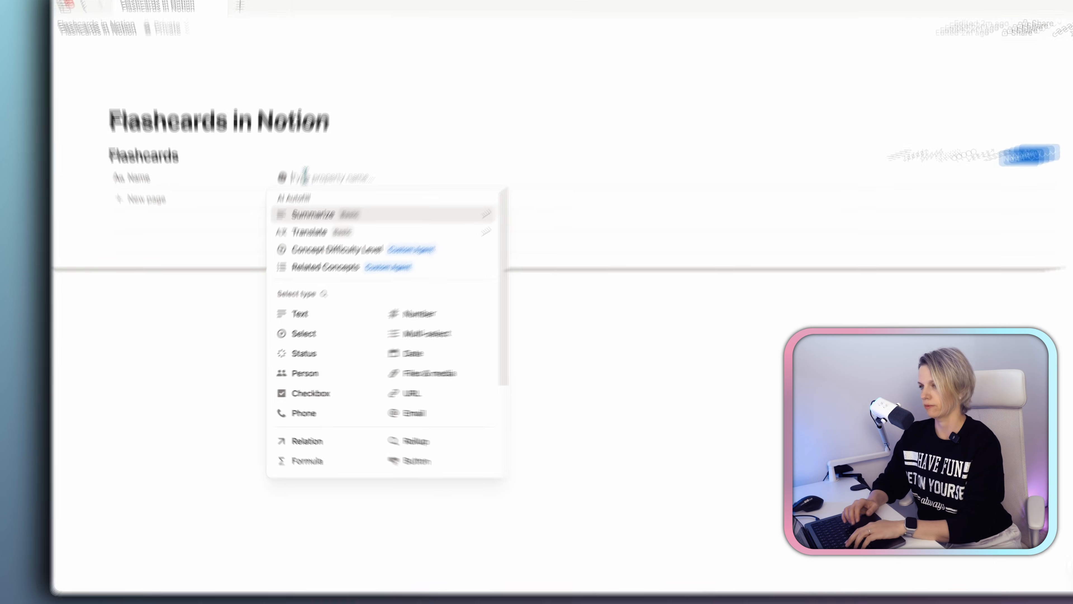
text(English)
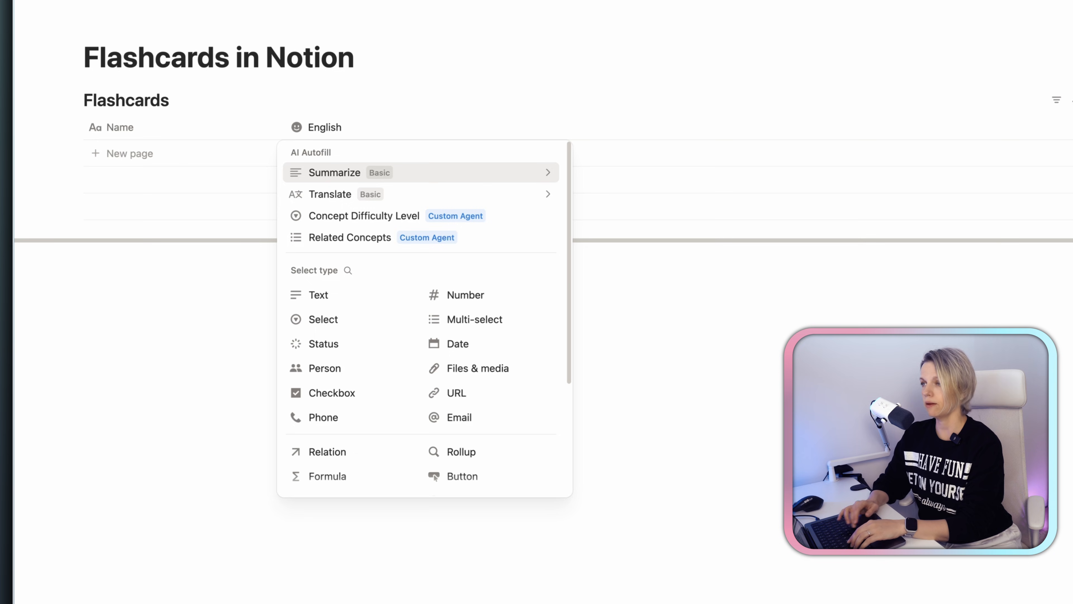
click(322, 297)
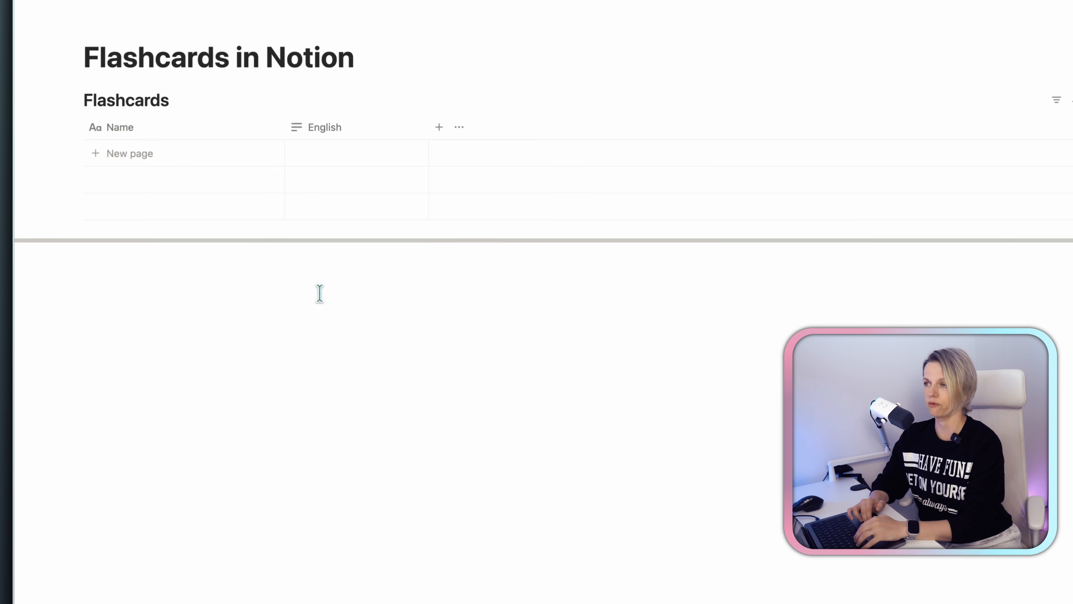
click(439, 127)
text(Polish)
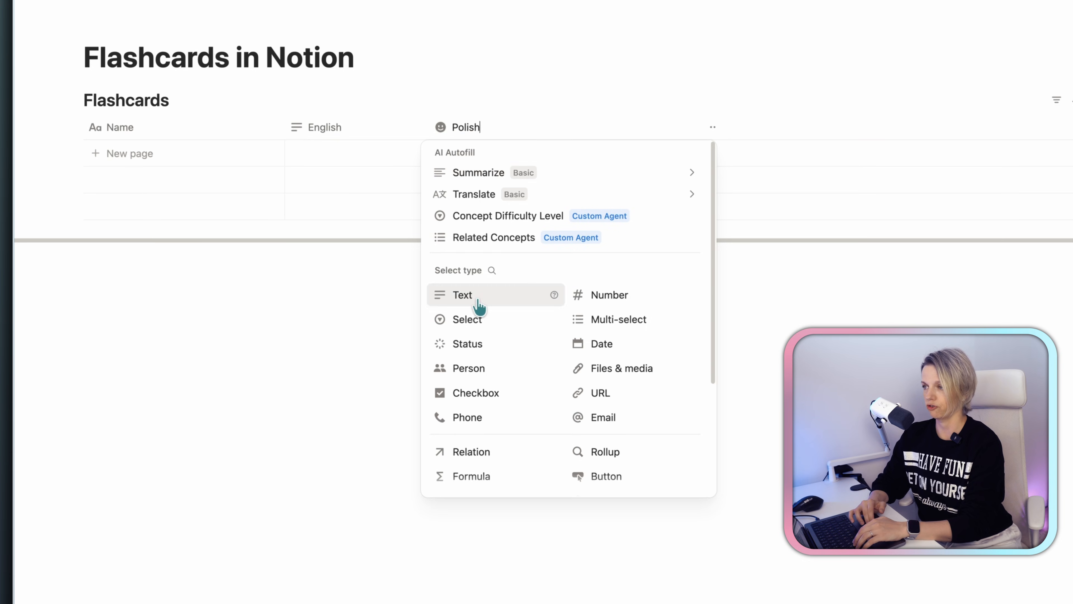
click(478, 301)
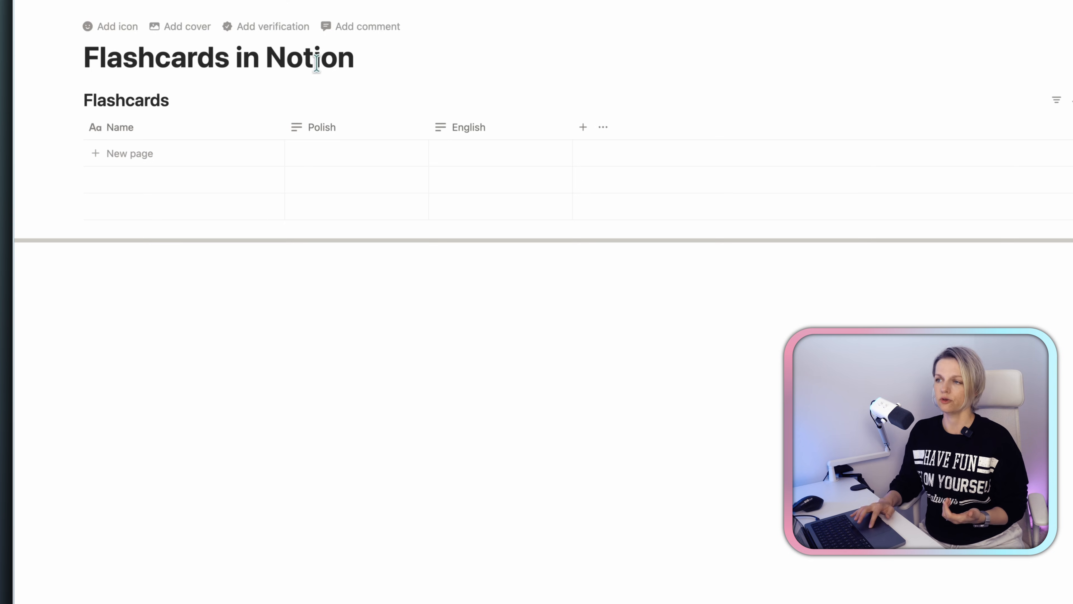
click(233, 135)
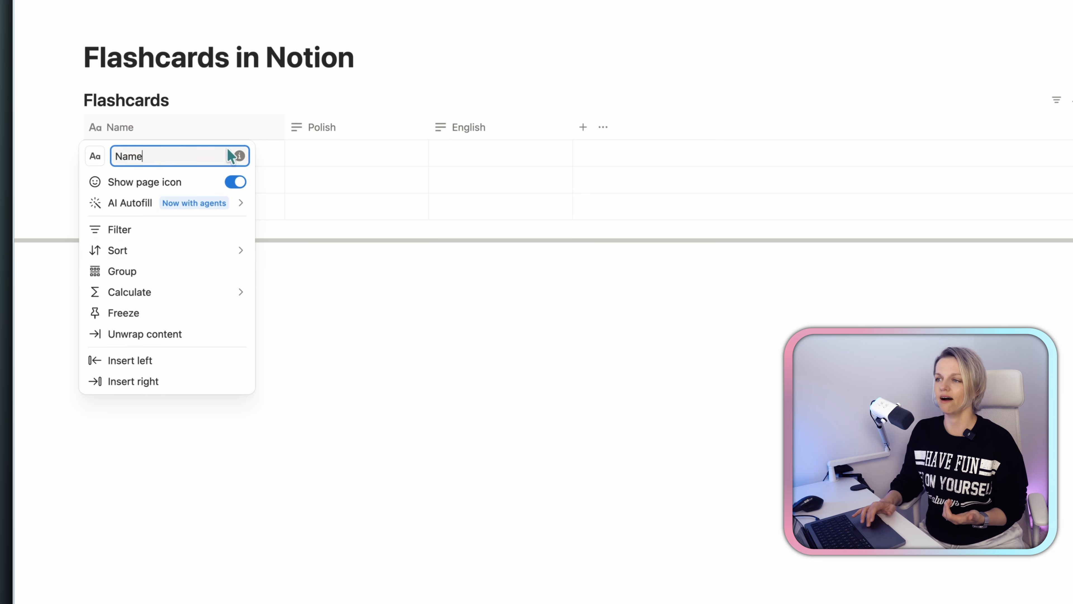
click(338, 134)
click(342, 131)
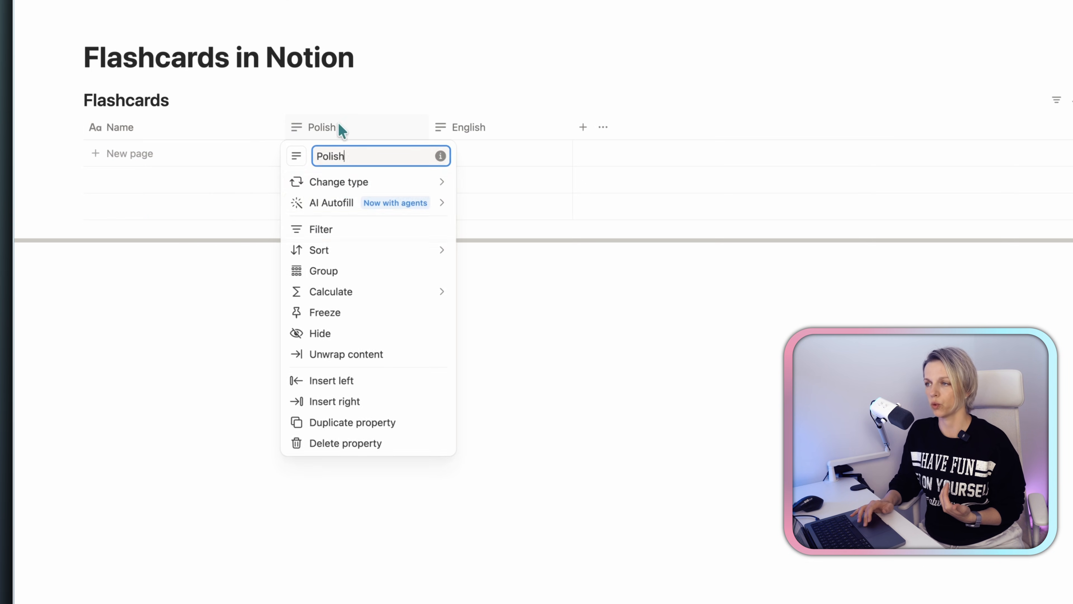
click(332, 335)
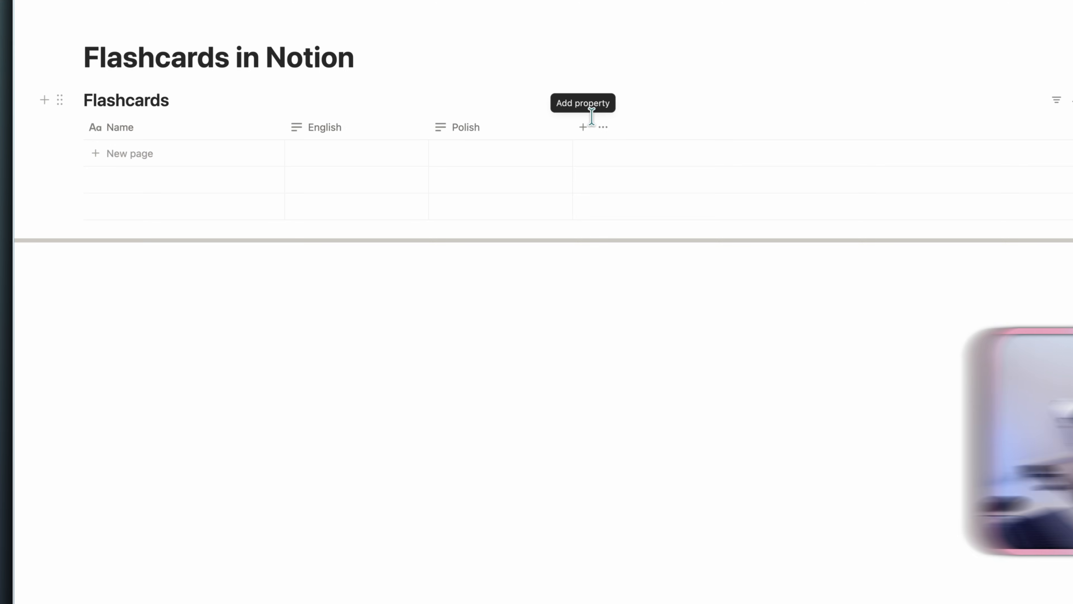
- Add a Created time property to the Flashcards database and rename it Added
click(583, 128)
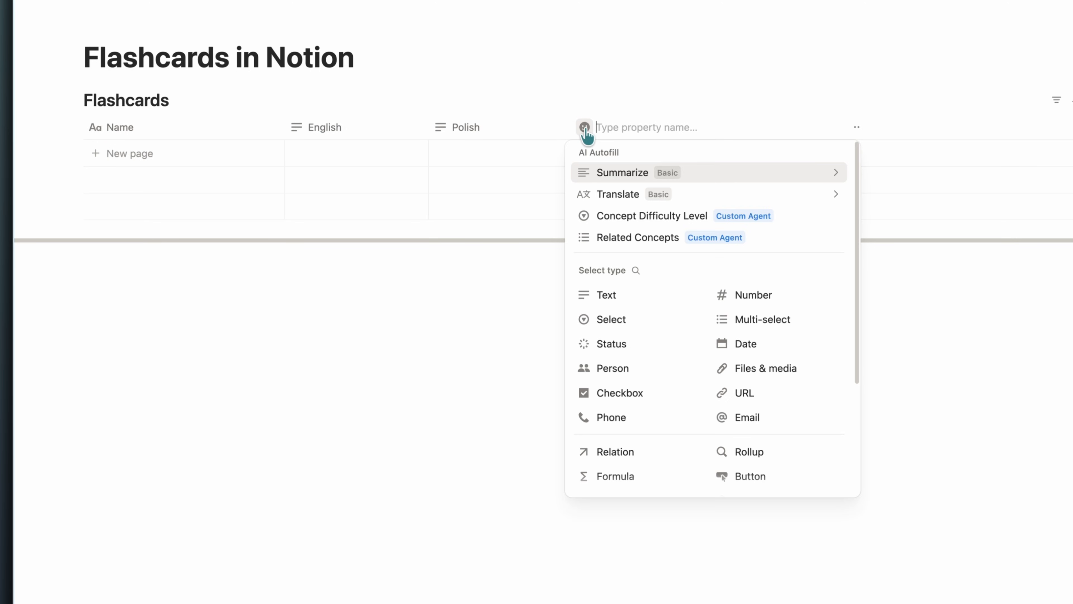
scroll(653, 376, down, 5)
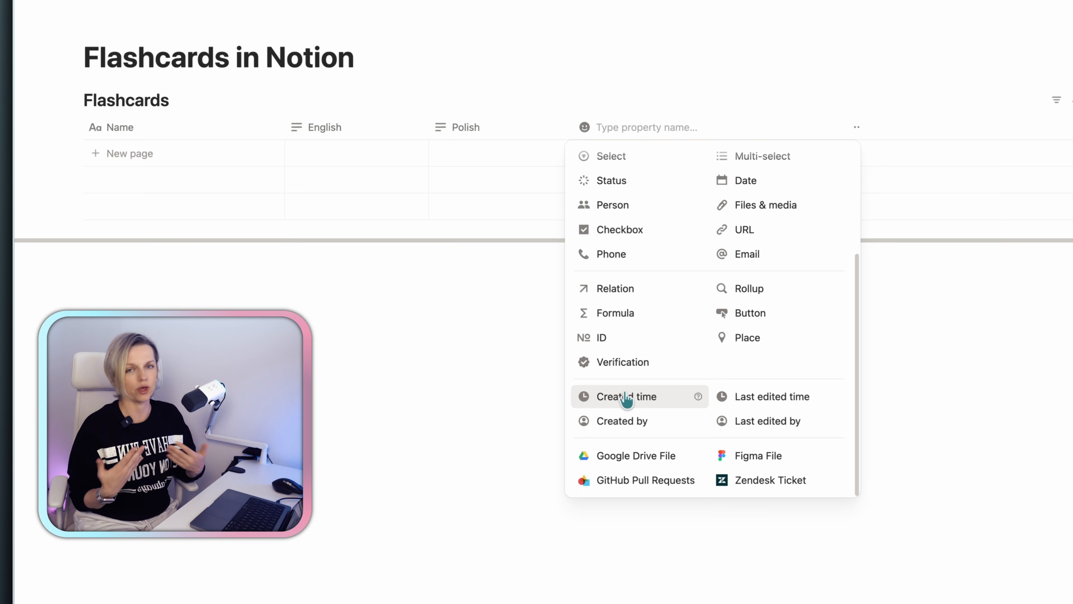
click(626, 396)
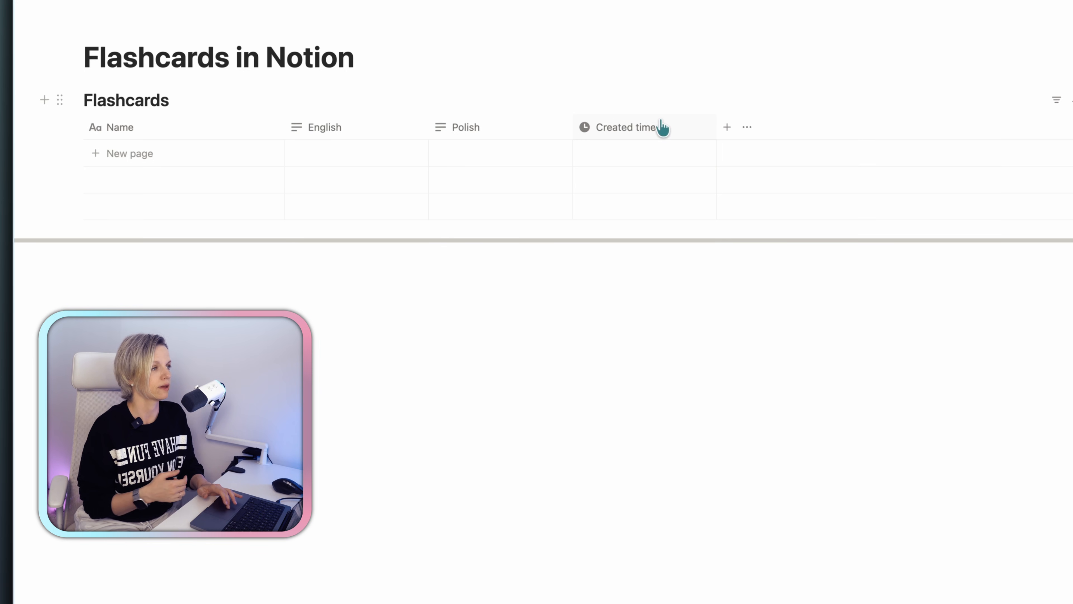
click(662, 128)
triple_click(654, 152)
text(Added)
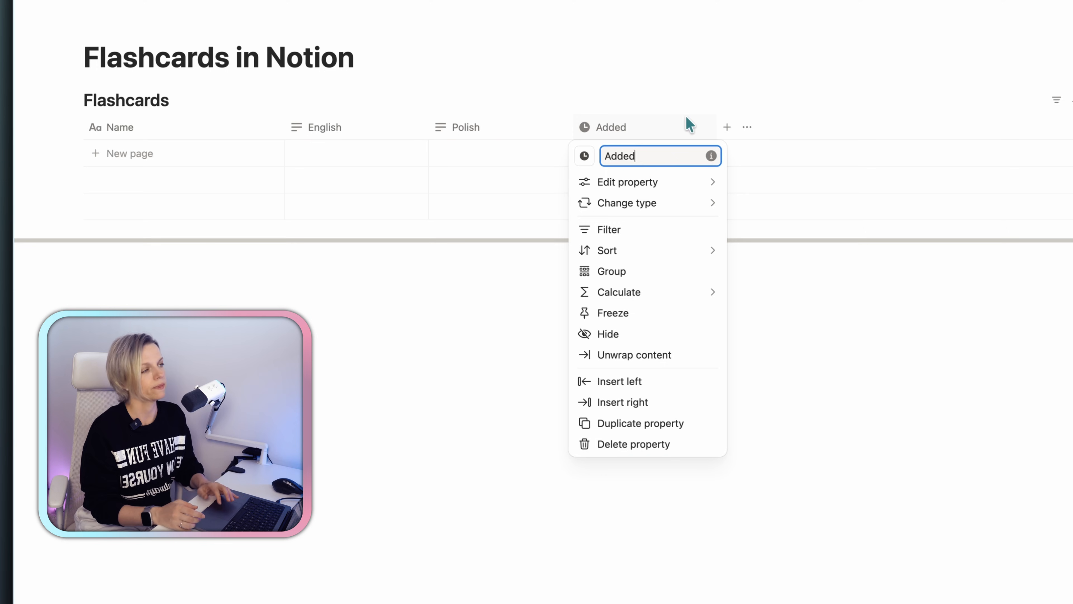
click(678, 103)
- Add a date property named Last Practiced to the Flashcards database
click(726, 127)
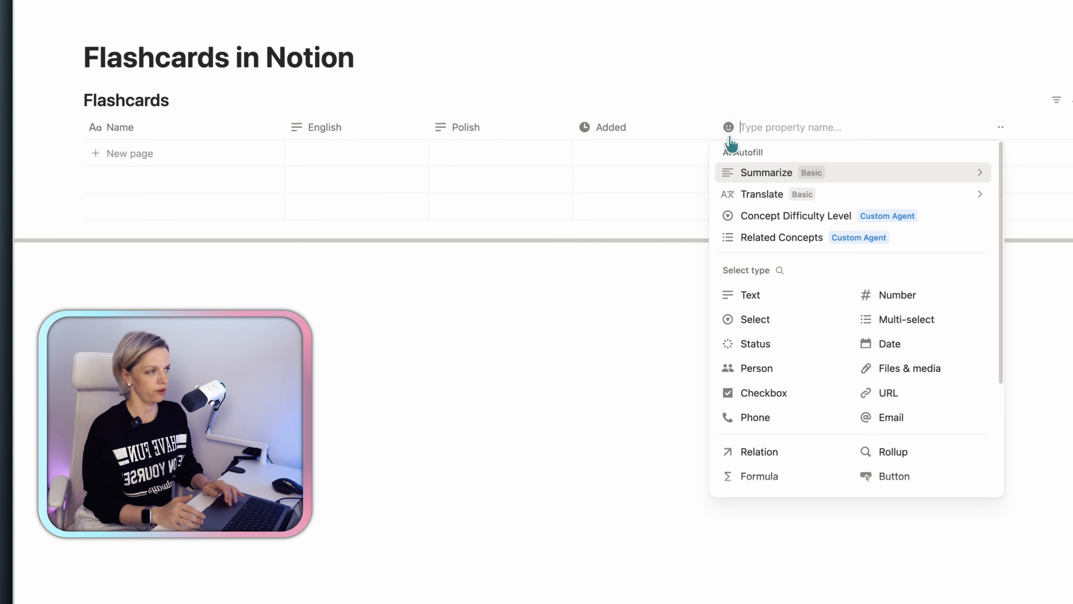
text(Last Practiced)
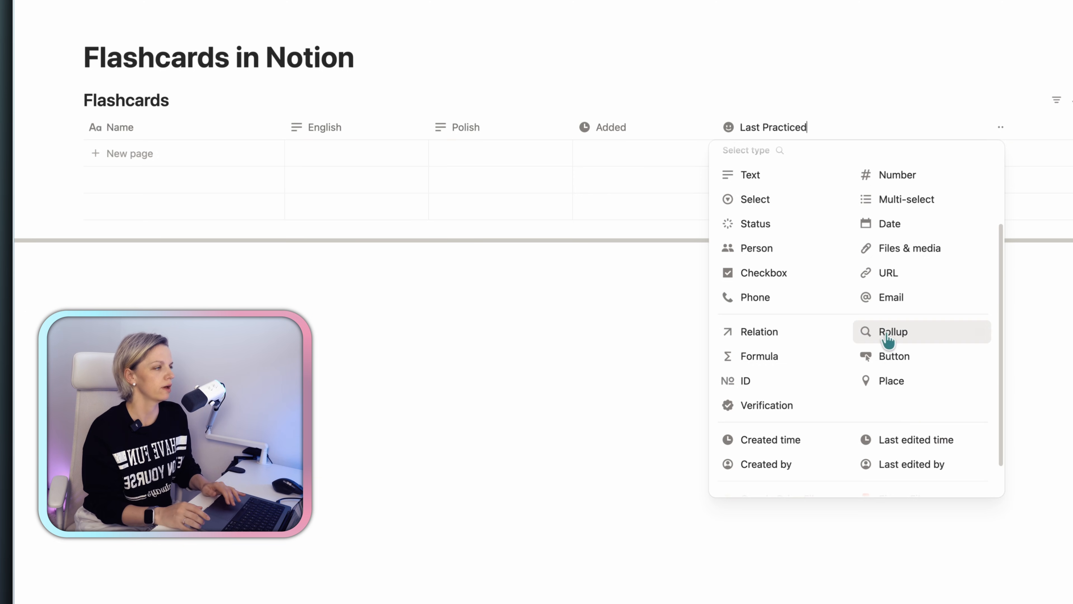
scroll(889, 294, up, 2)
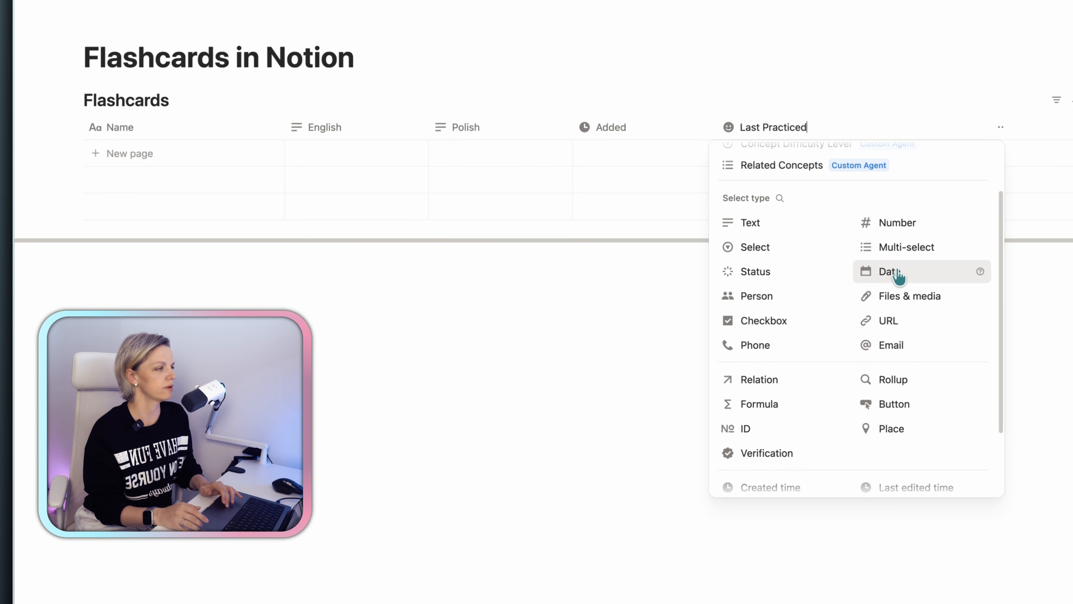
click(904, 279)
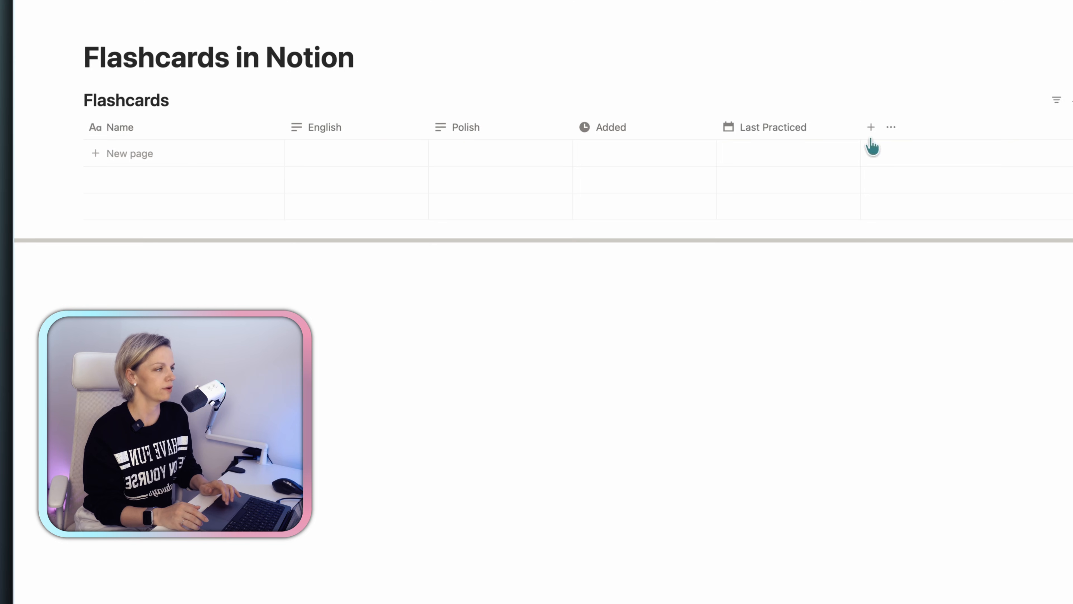
- Add a date property named Next Practice to the Flashcards database
click(871, 129)
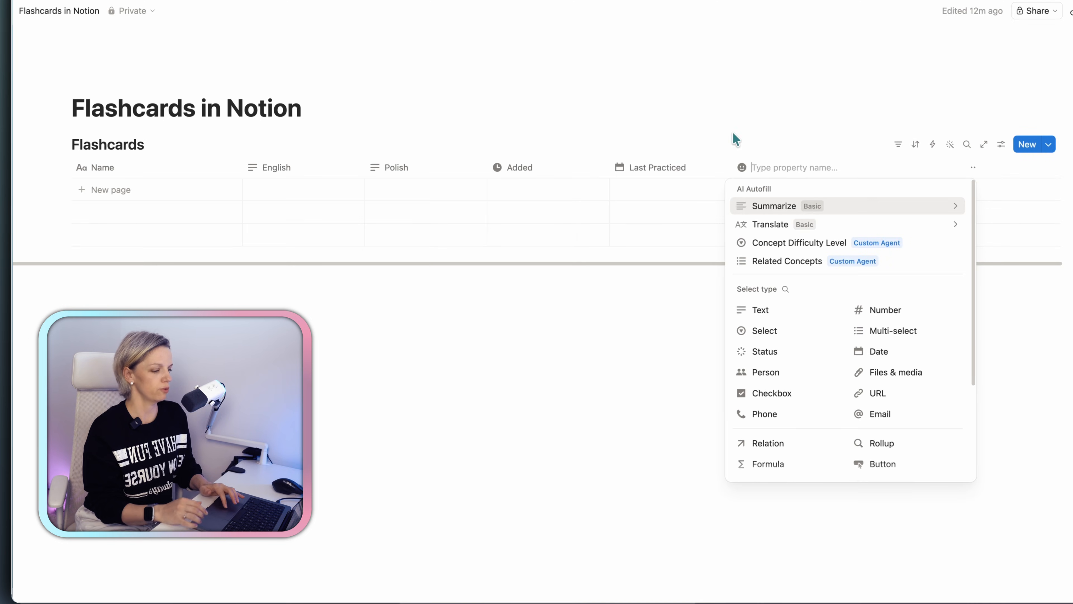
text(Next Practice)
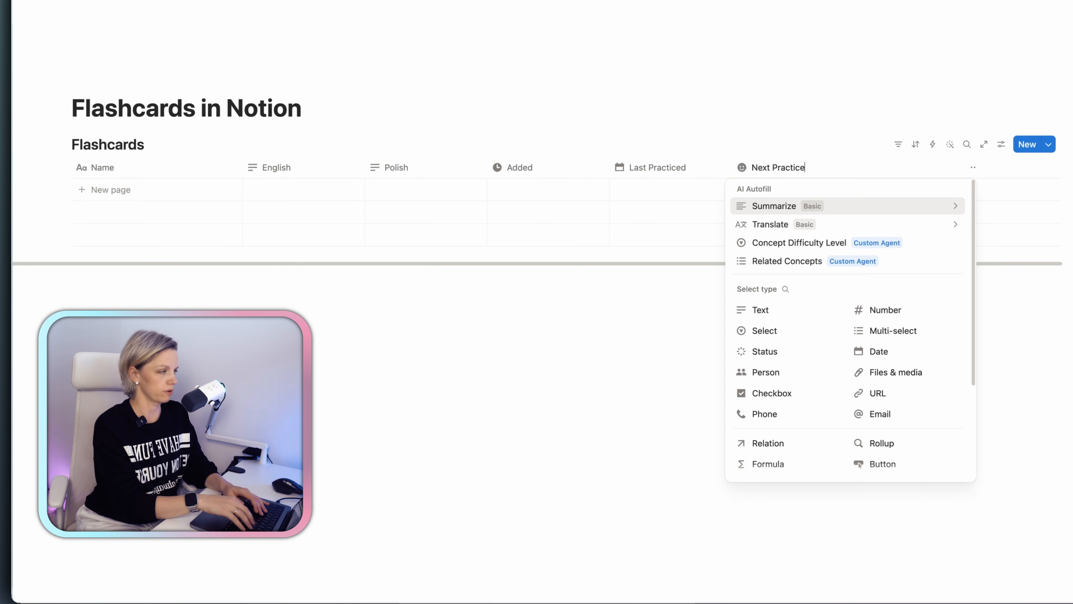
click(877, 351)
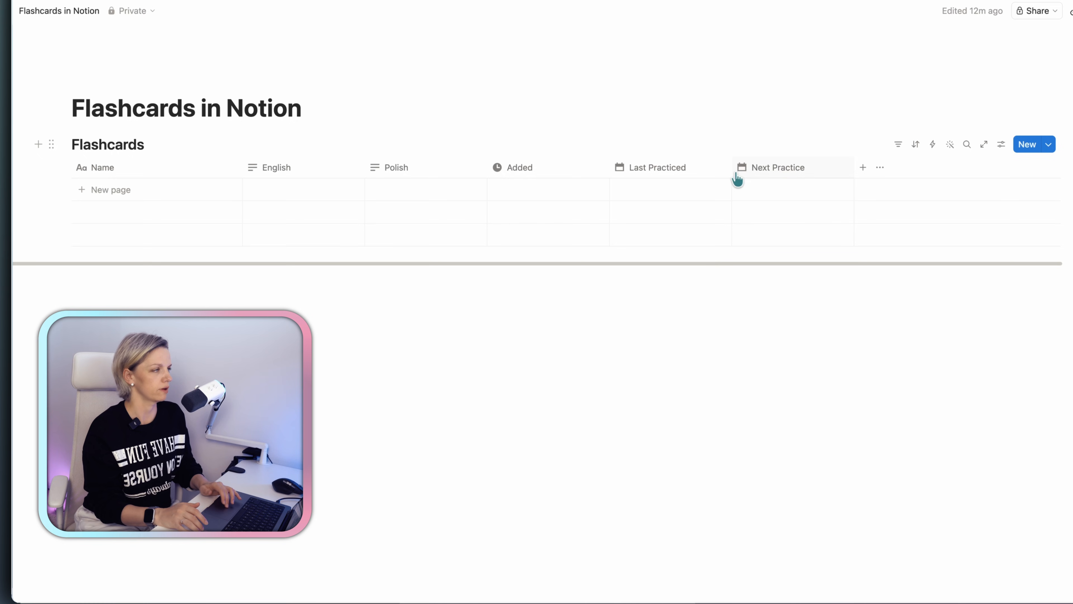
- Narrow the Last Practiced, Next Practice and Added columns of the Flashcards table
drag(732, 167, 698, 168)
drag(819, 168, 781, 168)
drag(609, 168, 583, 169)
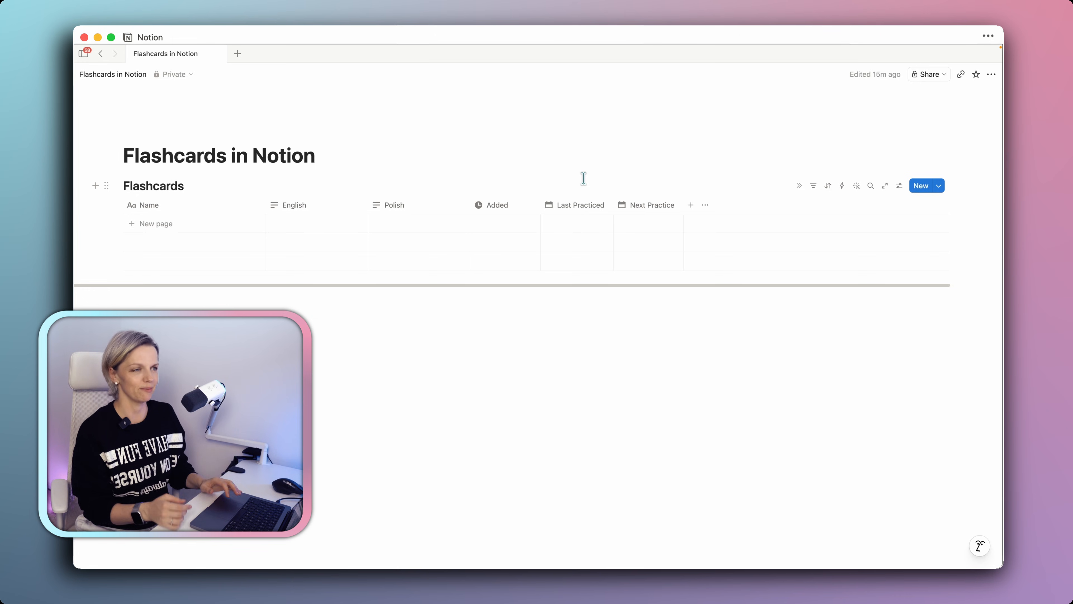
- Add a first flashcard row with an empty name, "home" as English and "dom" as Polish
click(168, 230)
key(Escape)
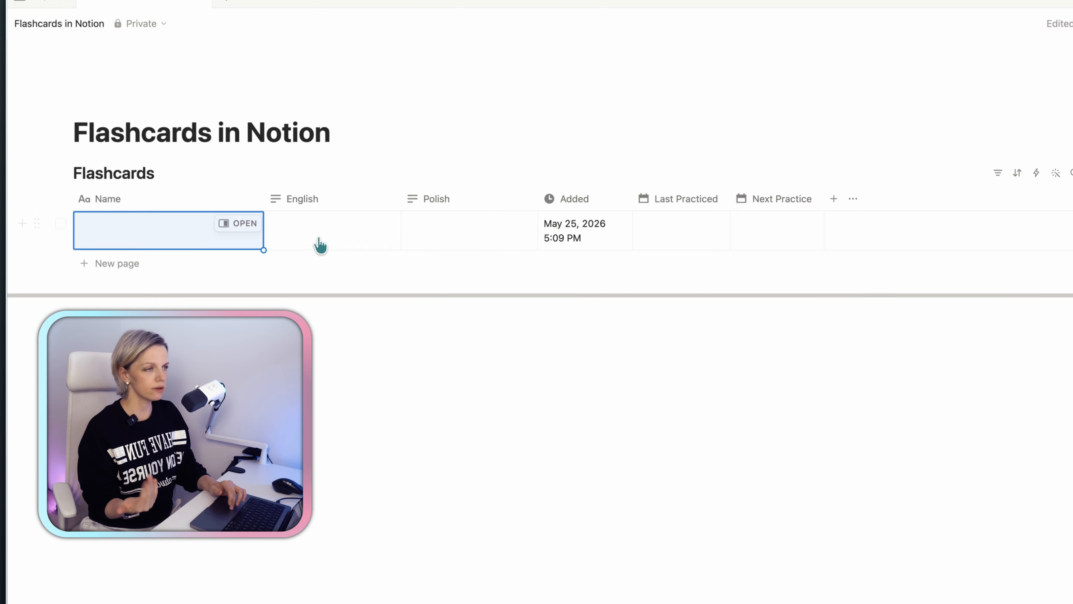
click(321, 246)
text(home)
key(Escape)
click(455, 225)
text(dom)
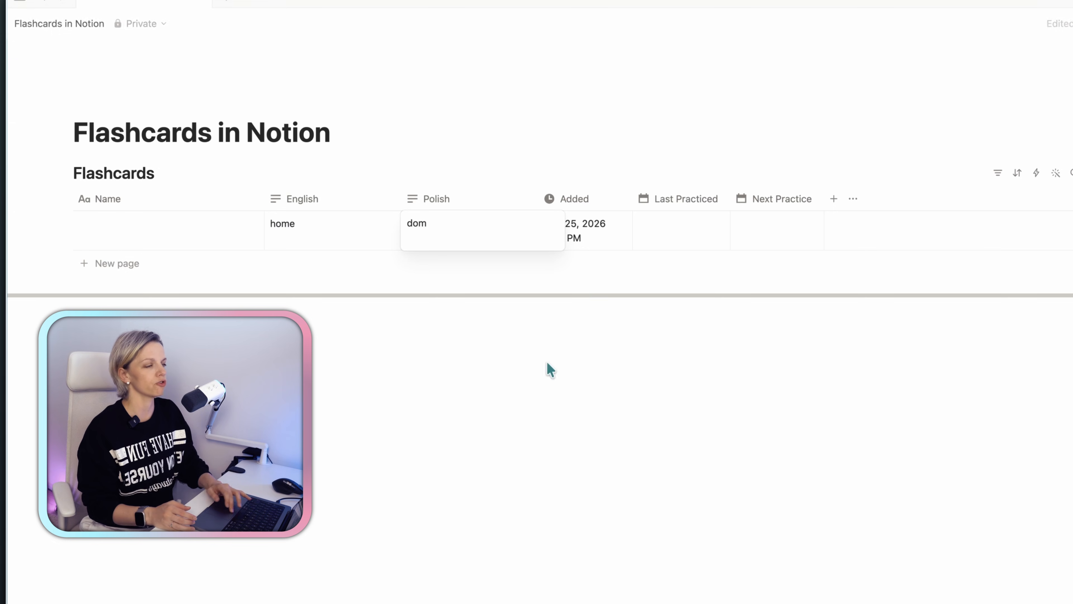
- Ask the Notion AI assistant to "add 10 words to this database describing home"
click(923, 515)
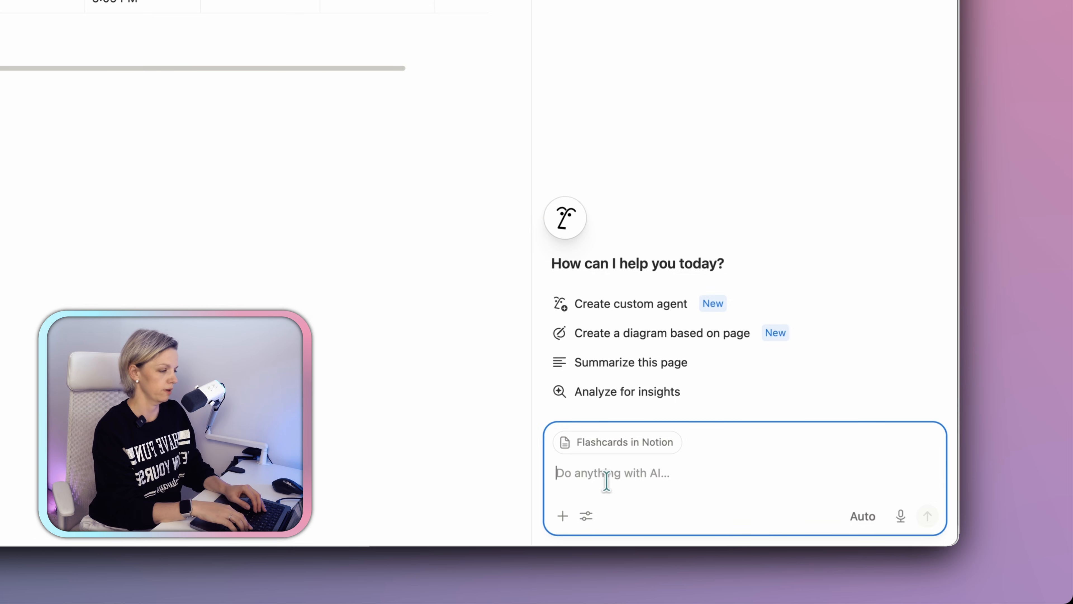
text(add words to this)
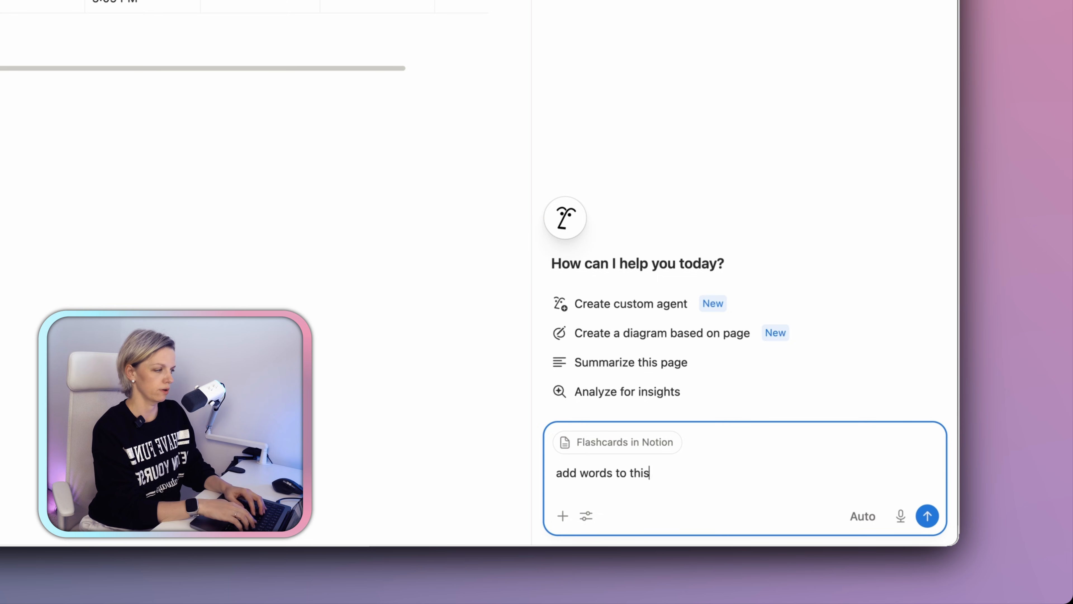
text( database)
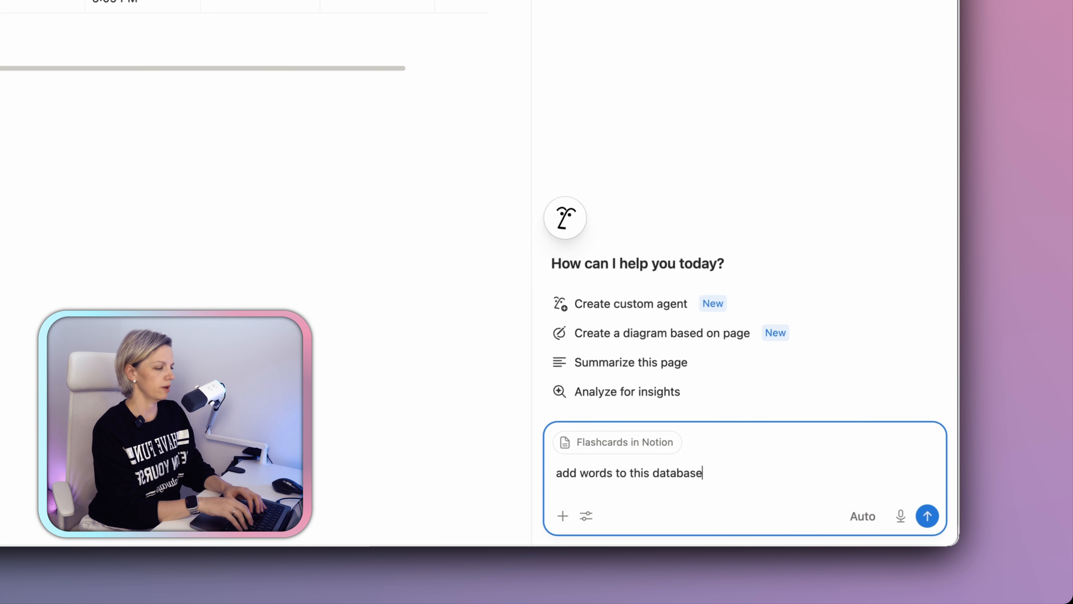
key(alt+Right)
text(10)
key(super+Right)
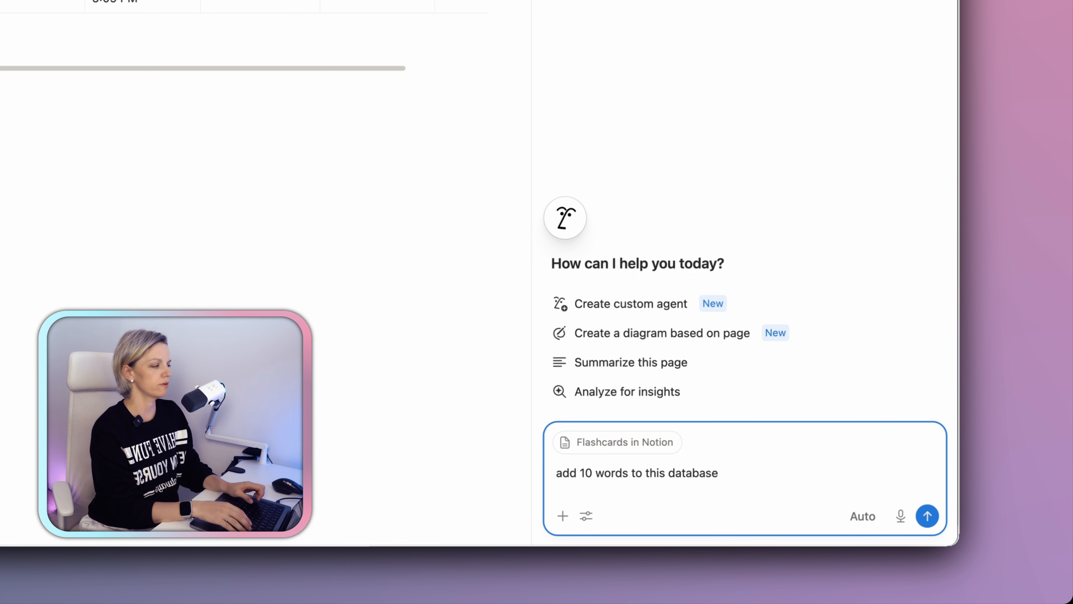
text(descri)
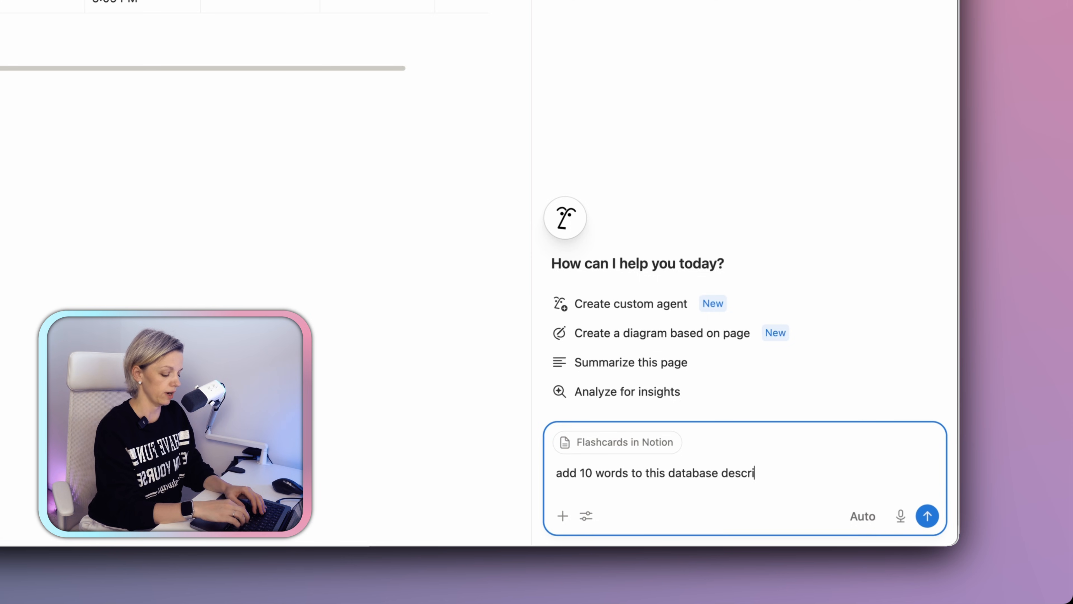
text(bing home)
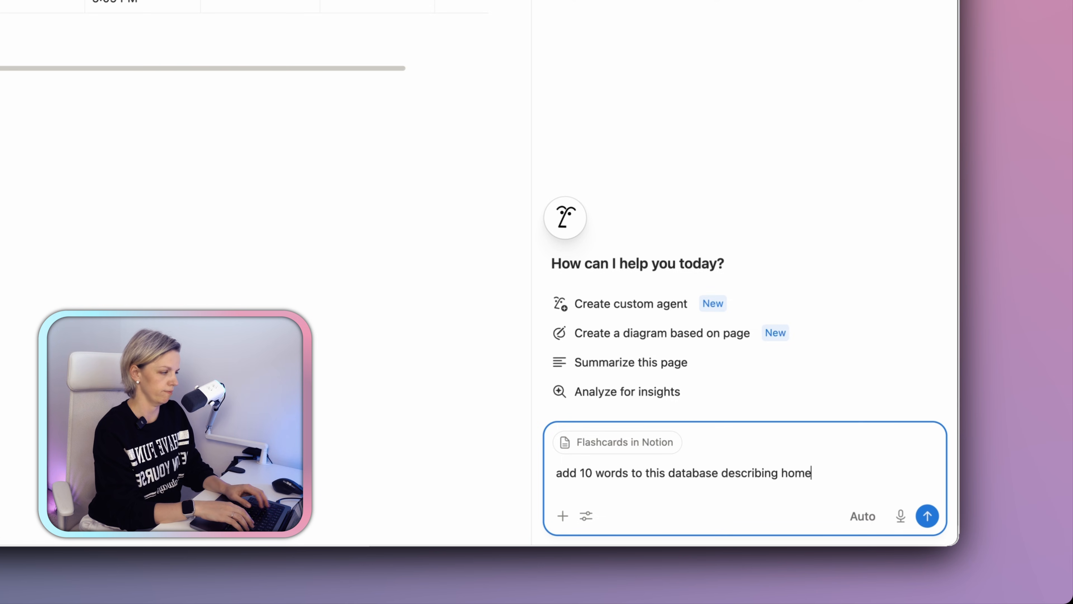
key(Return)
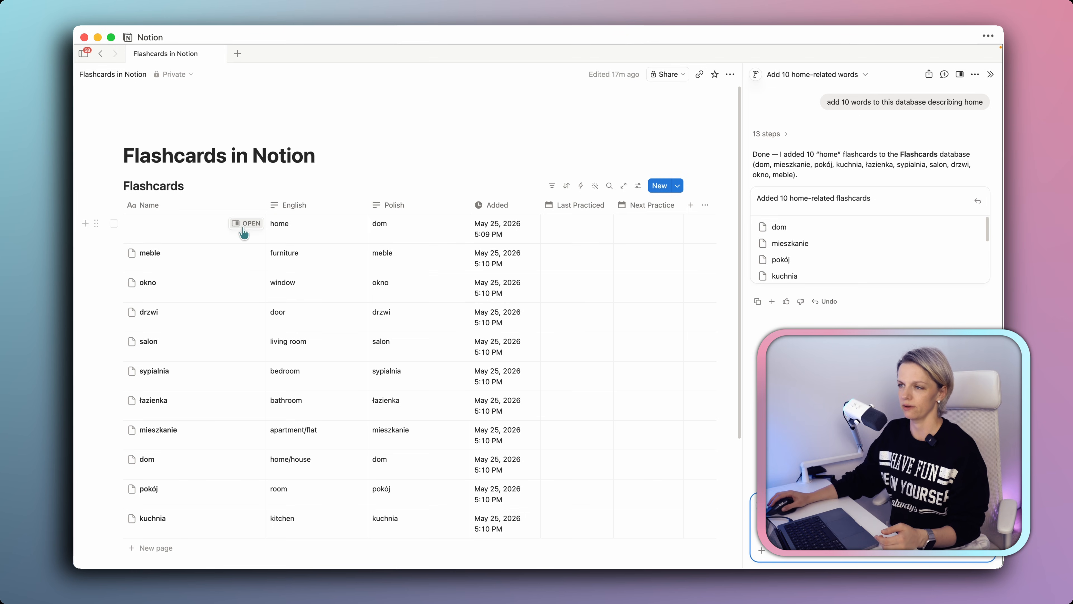
- Clear the Name values of all rows in the Flashcards table
click(178, 228)
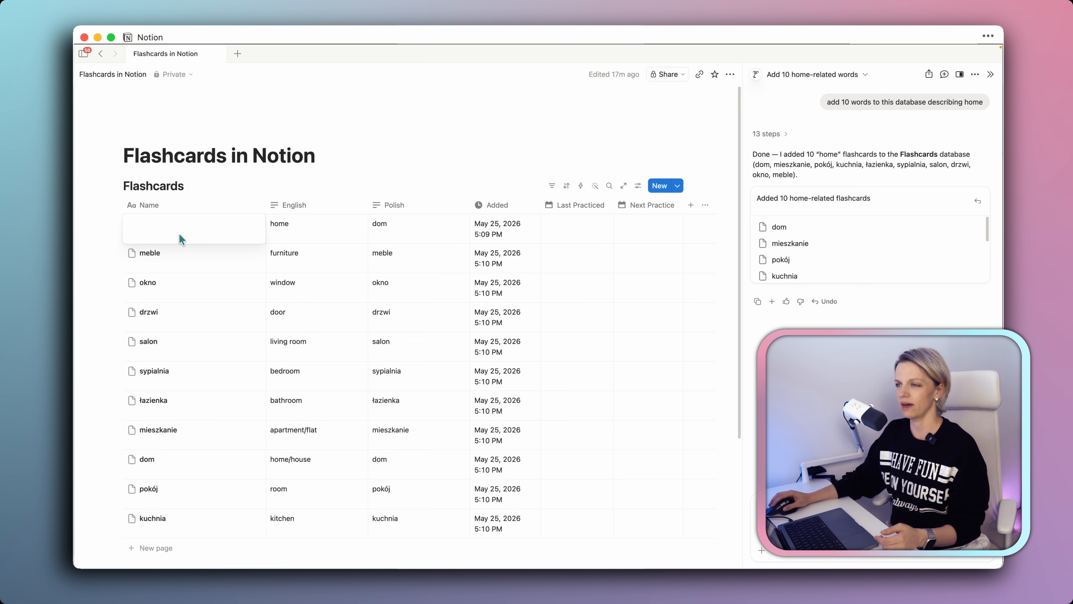
drag(218, 217, 247, 465)
key(BackSpace)
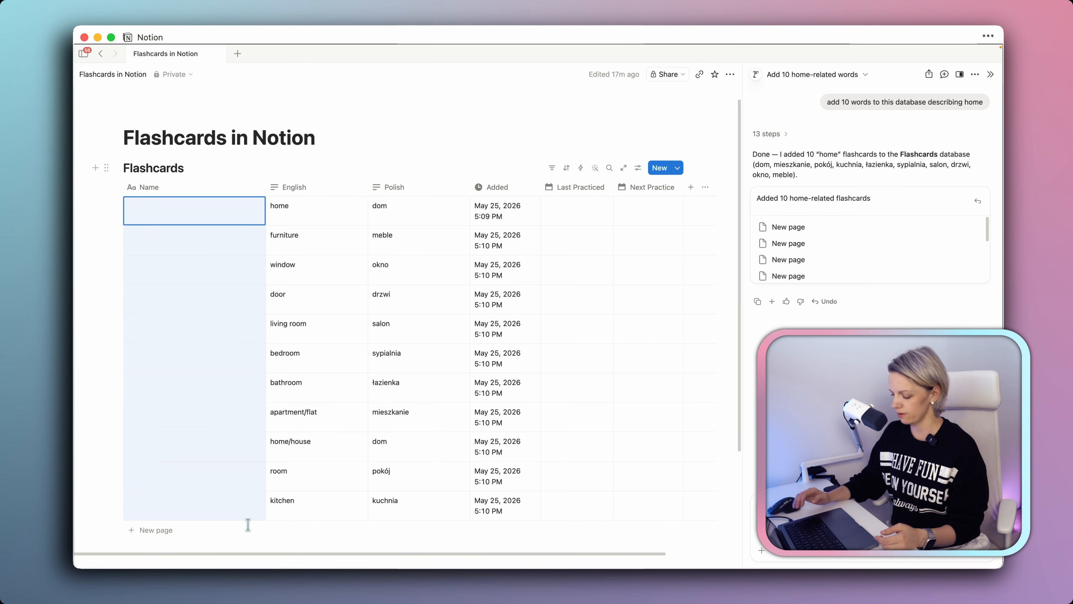
click(402, 174)
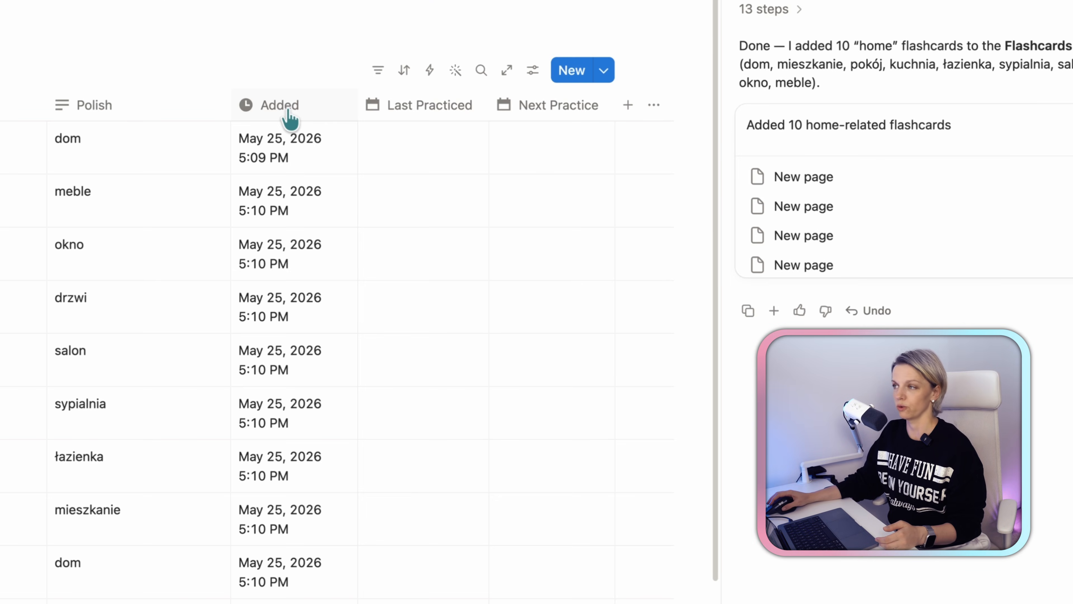
- Set the Added property's date format to Day/Month/Year and its time format to Hidden
click(289, 112)
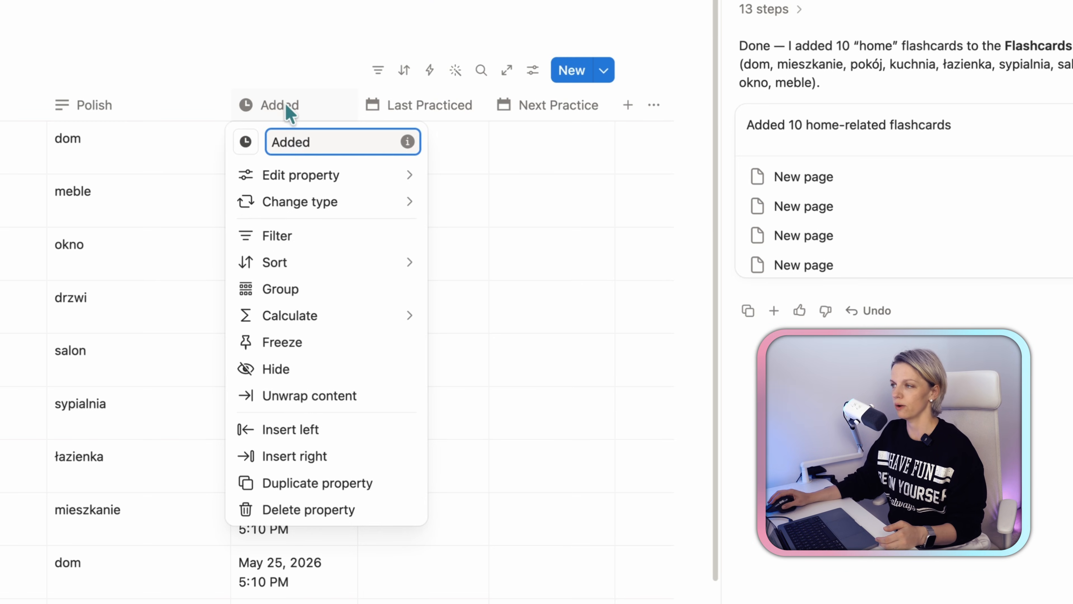
mouse_move(328, 200)
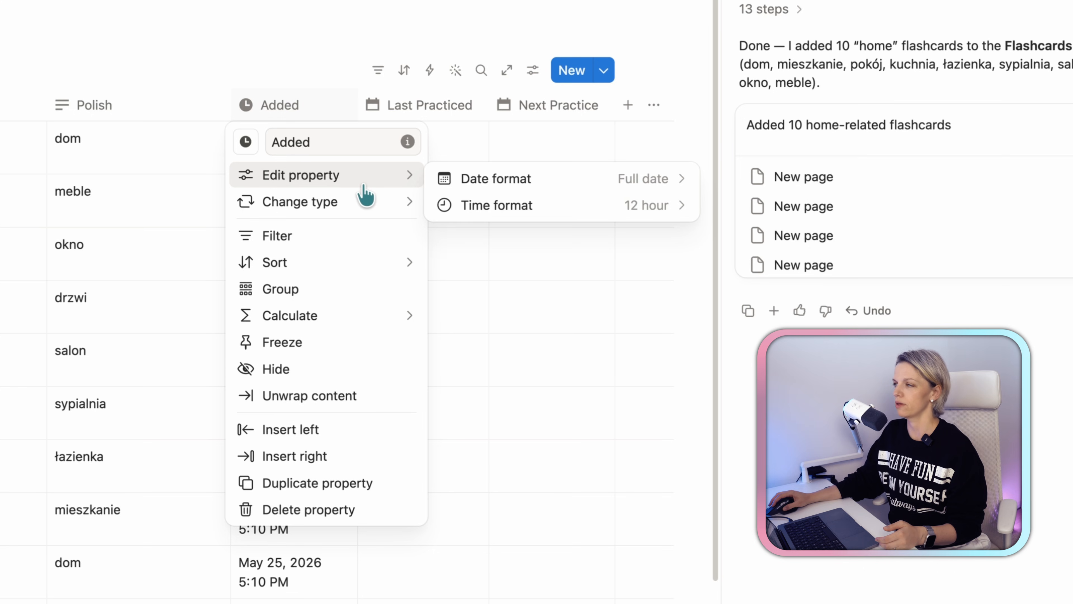
mouse_move(369, 180)
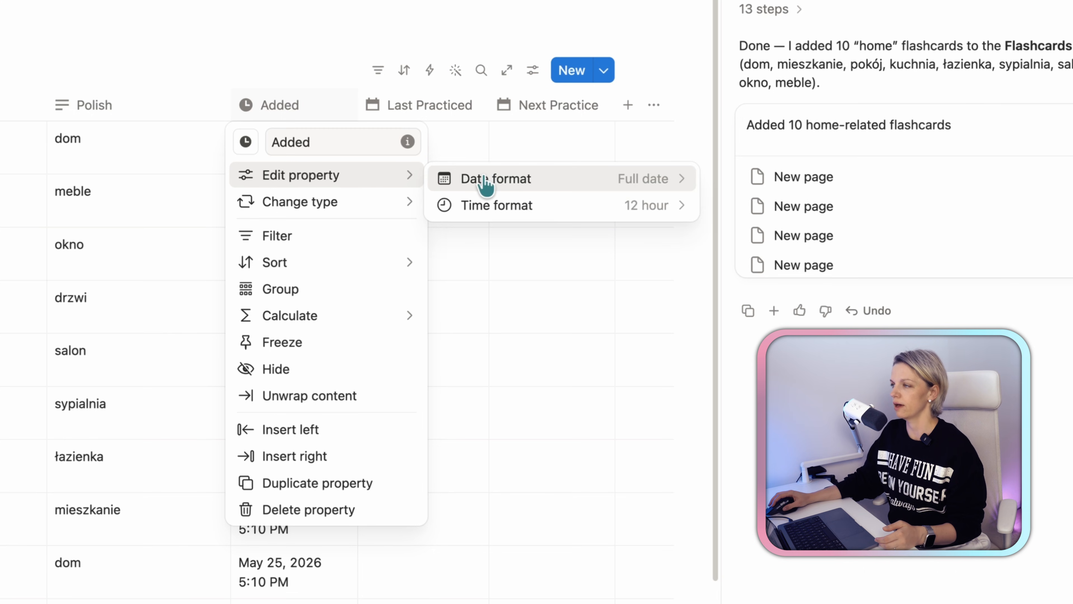
click(543, 183)
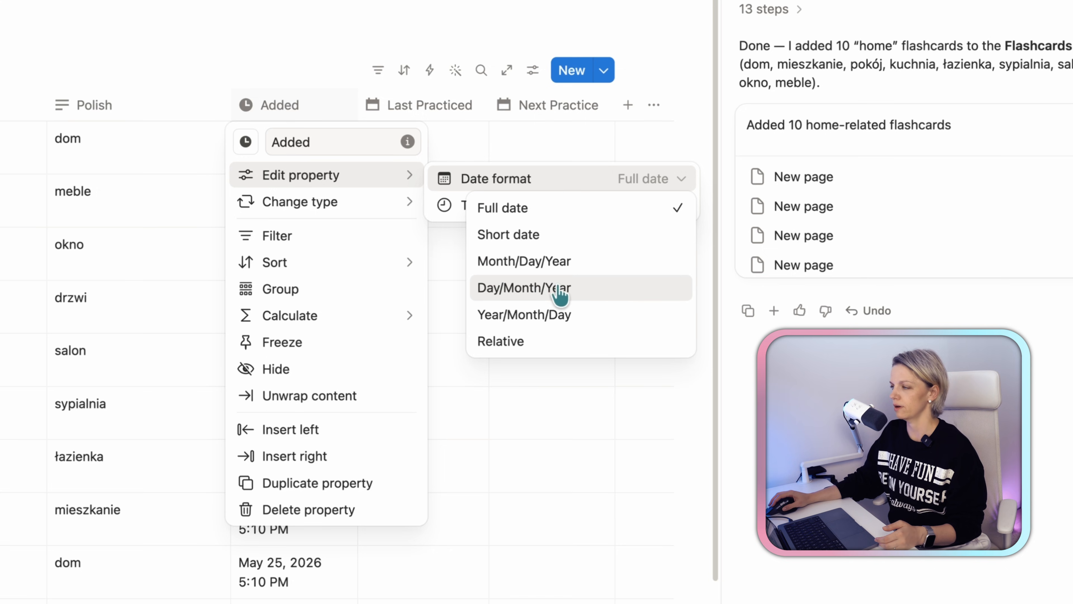
click(511, 290)
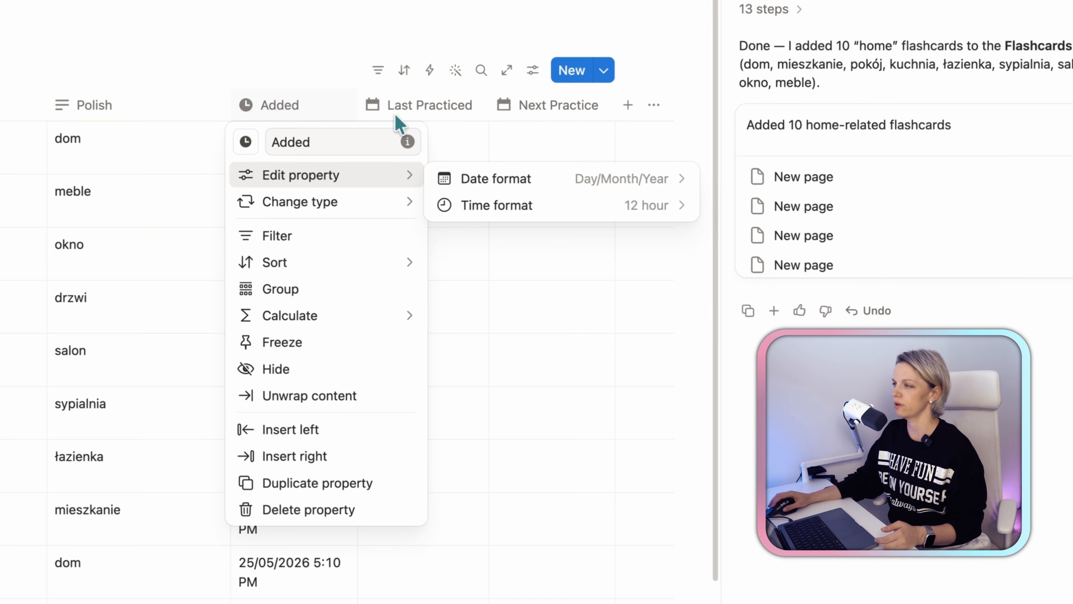
click(627, 206)
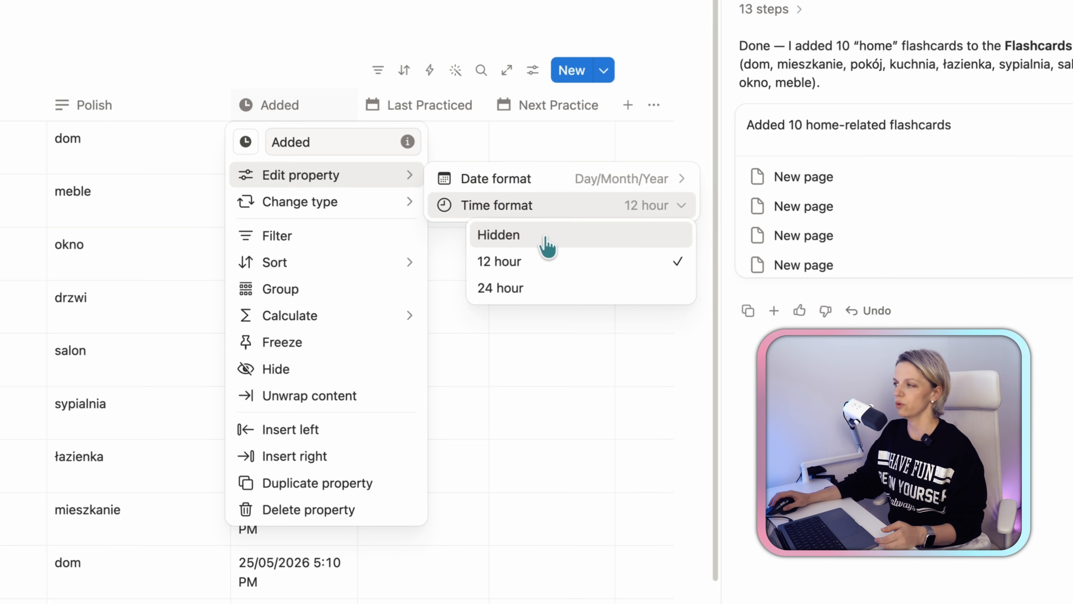
click(512, 236)
click(543, 149)
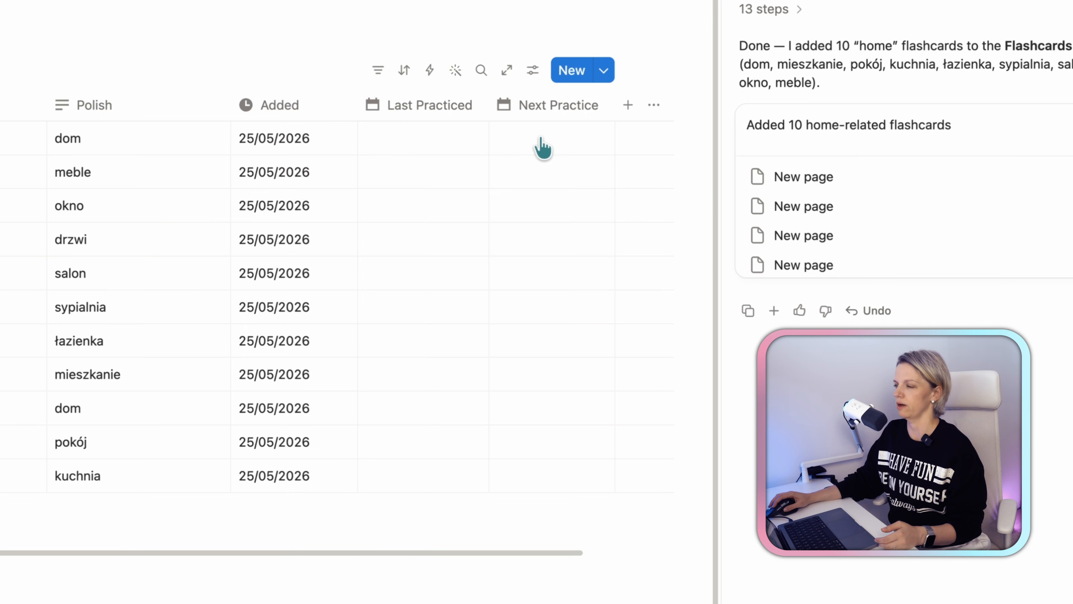
- Set the Last Practiced property's date format to Day/Month/Year and its time format to Hidden
click(455, 119)
click(456, 174)
click(691, 181)
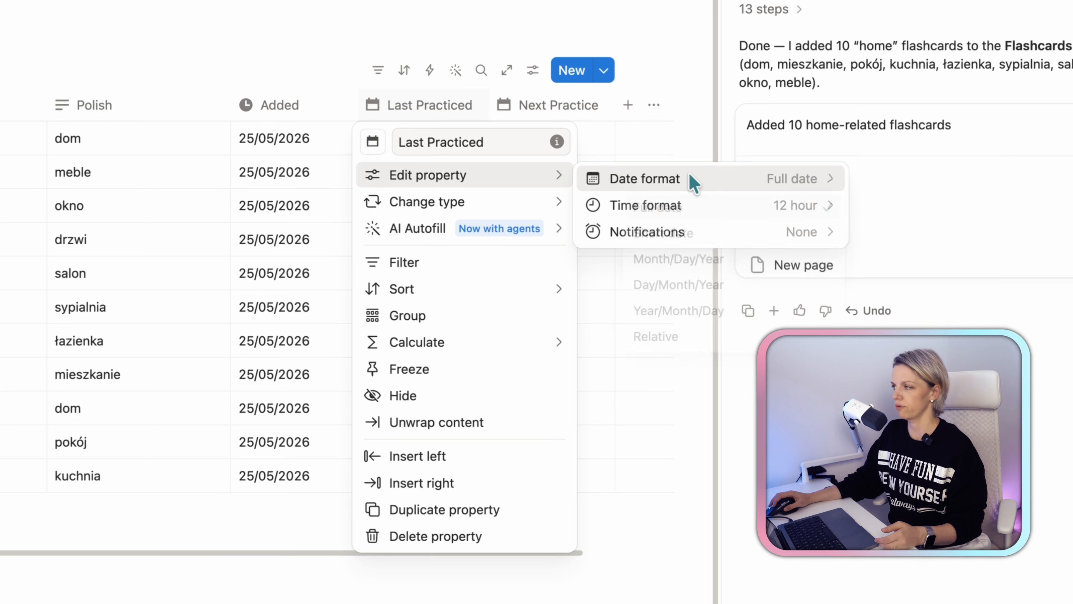
click(714, 290)
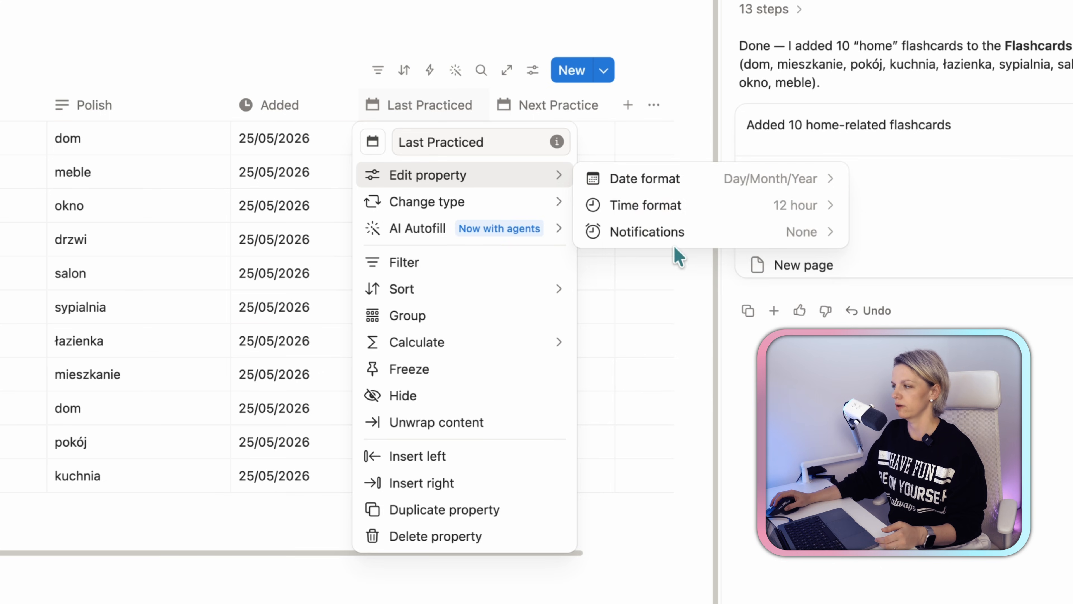
click(747, 218)
click(749, 239)
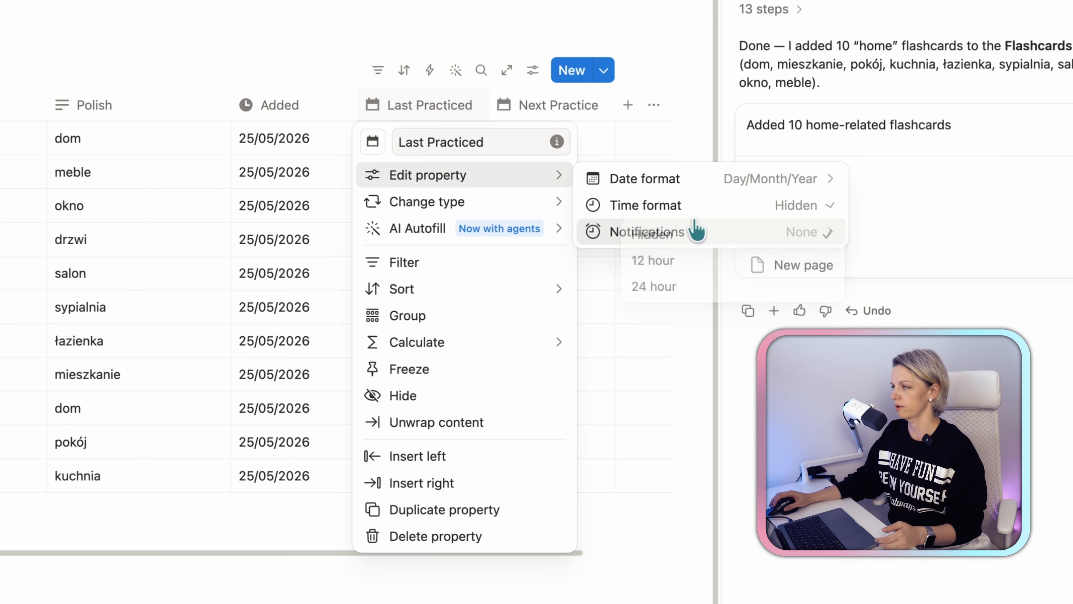
click(557, 114)
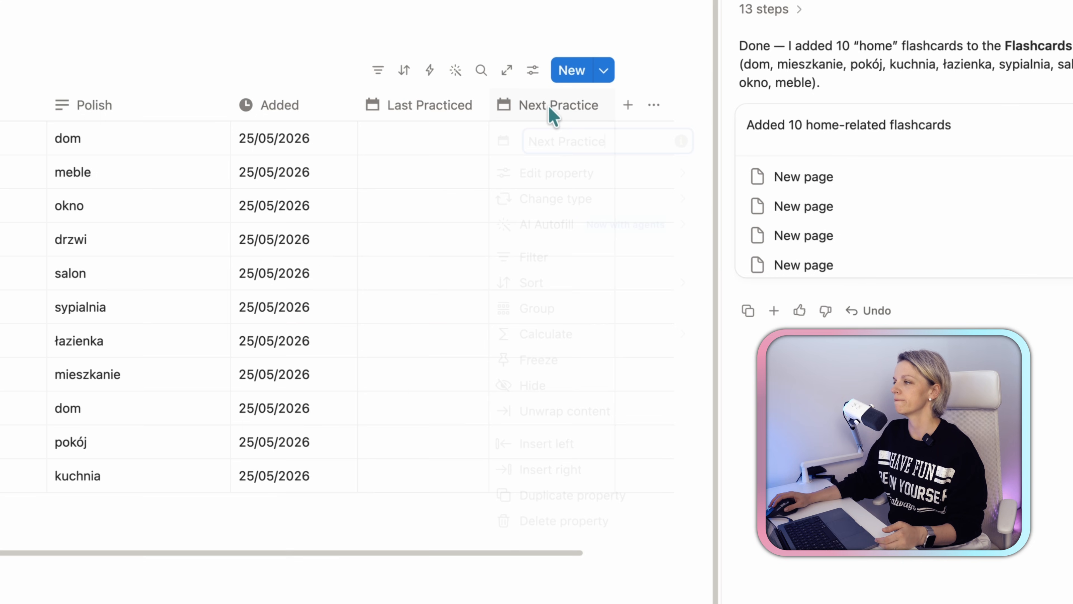
- Set the Next Practice property's date format to Day/Month/Year and its time format to Hidden
click(552, 110)
click(599, 177)
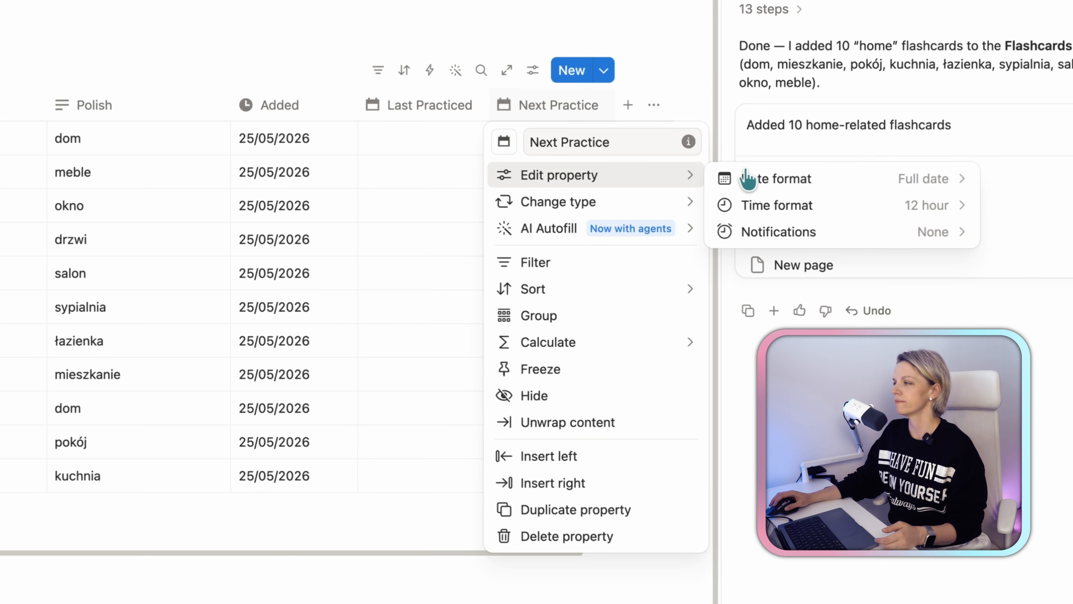
click(902, 190)
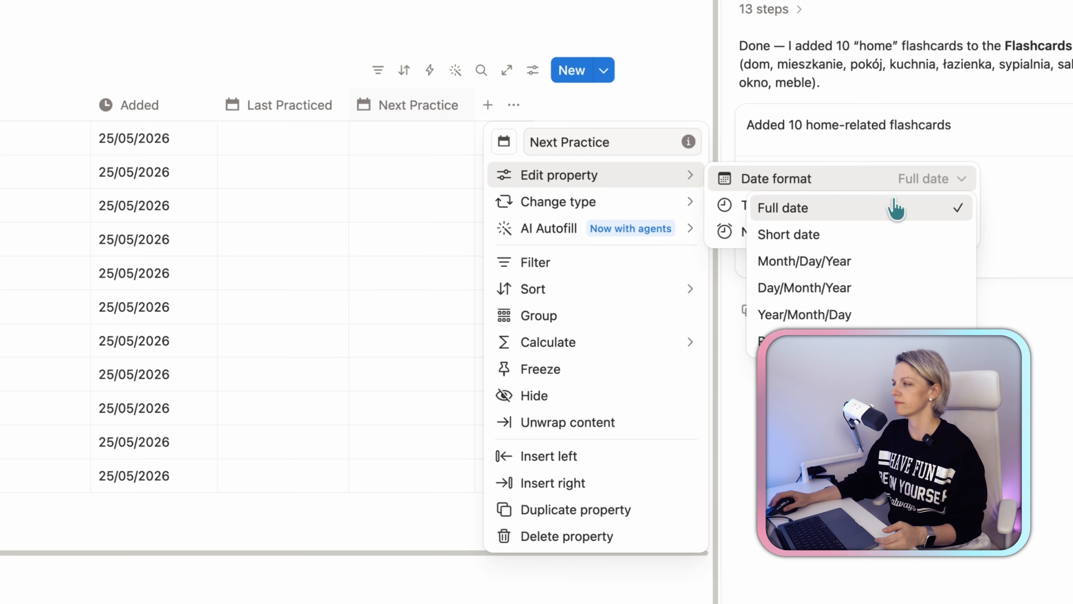
click(815, 291)
click(842, 206)
click(789, 233)
click(433, 254)
scroll(433, 254, left, 3)
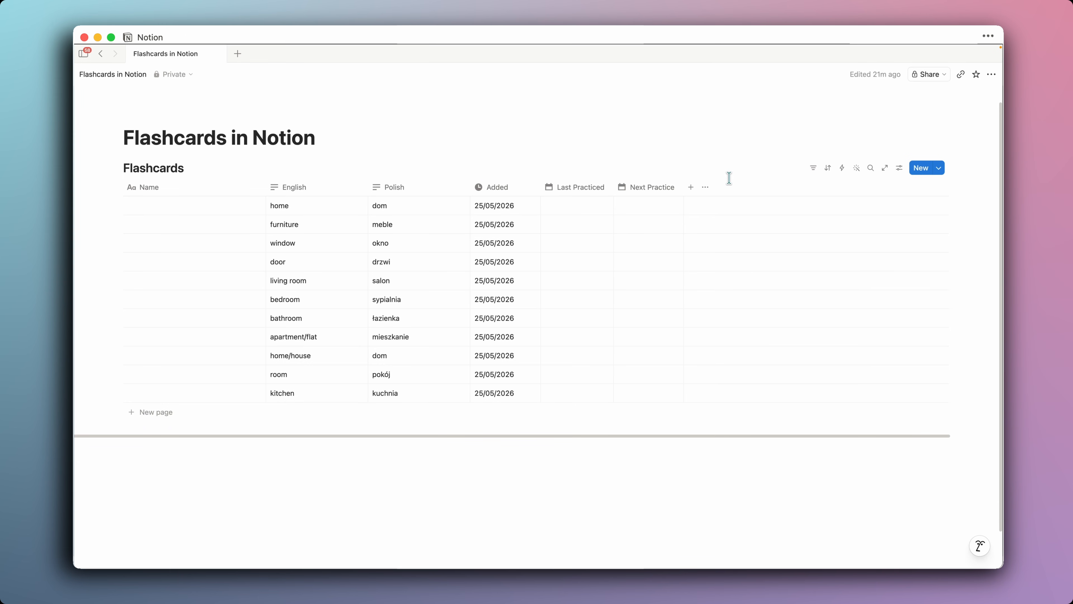
- Add a text property named Answers to the Flashcards database
click(691, 187)
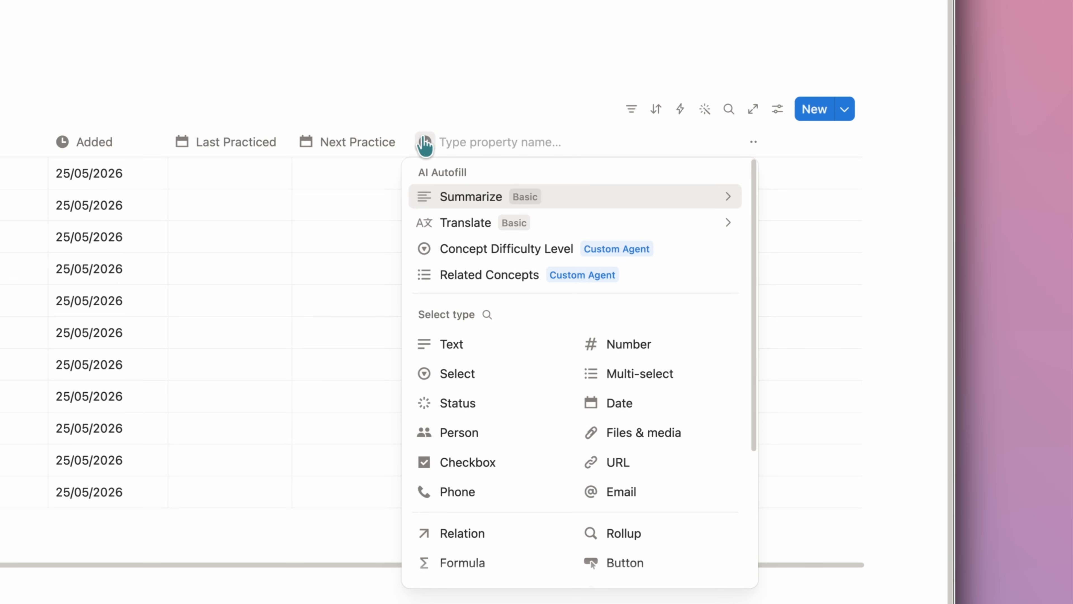
text(An)
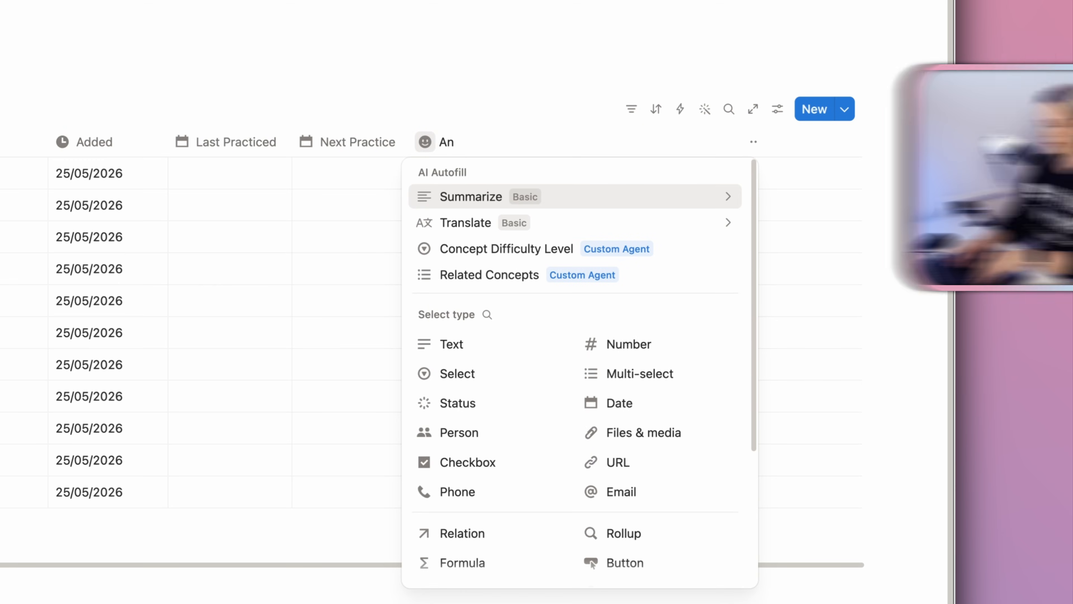
text(swers)
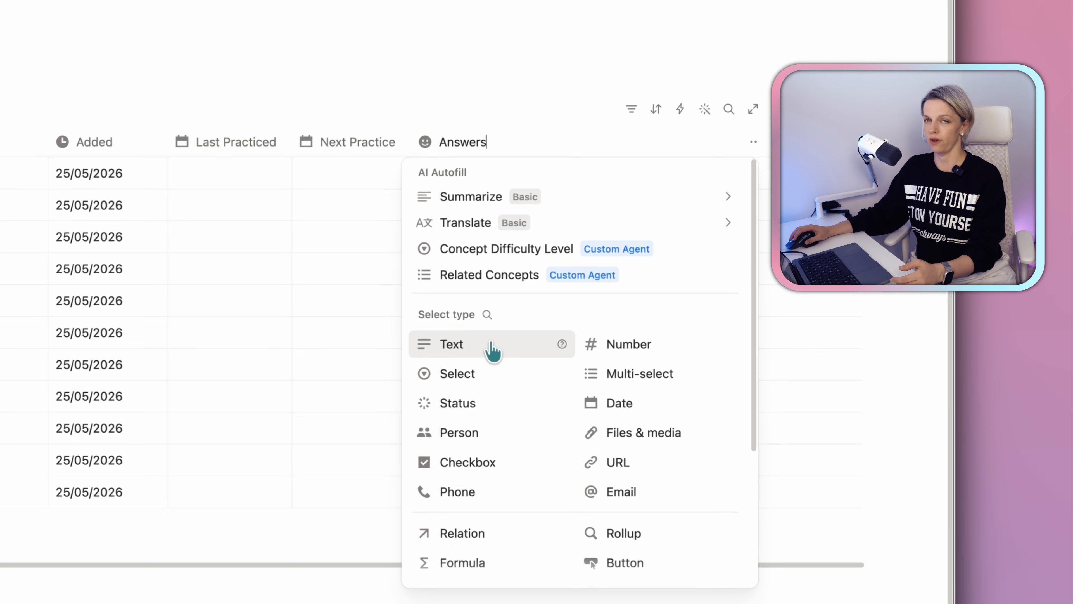
click(491, 351)
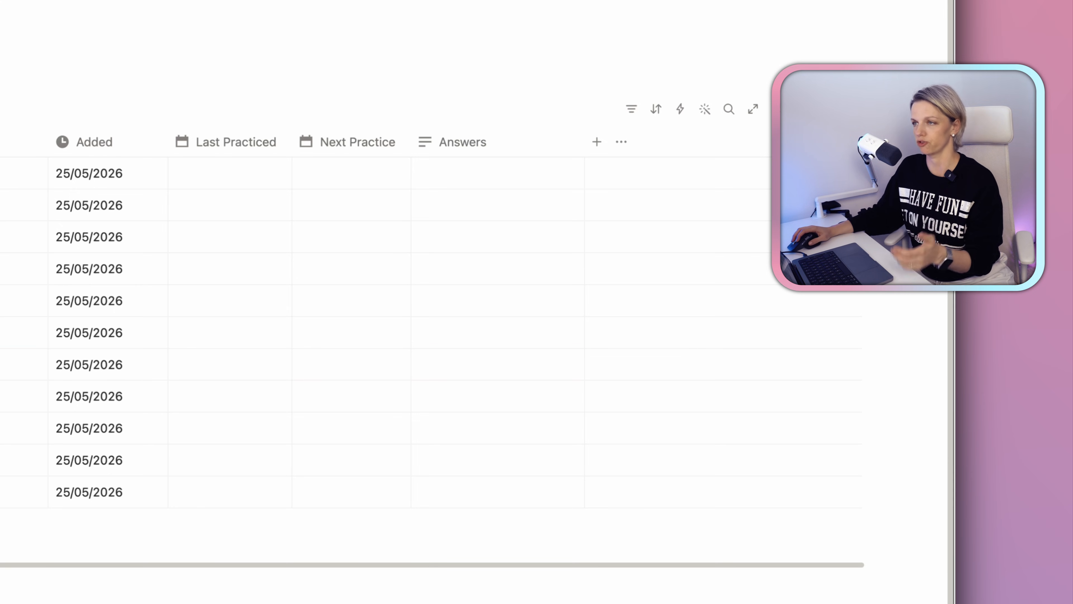
scroll(422, 322, right, 6)
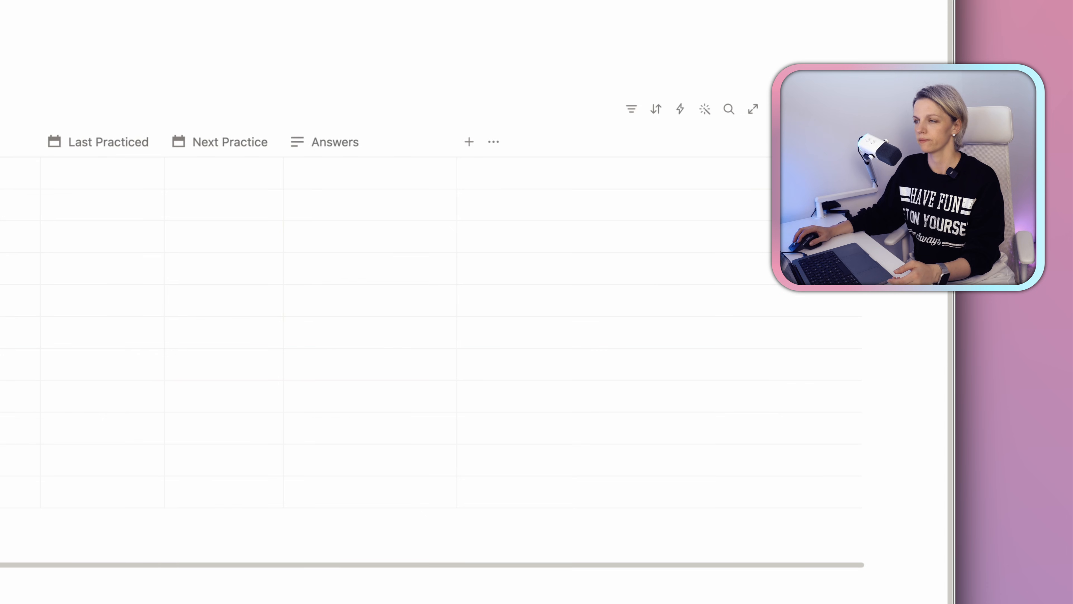
- Add a button property named Correct to the Flashcards database, after the Answers property
click(356, 143)
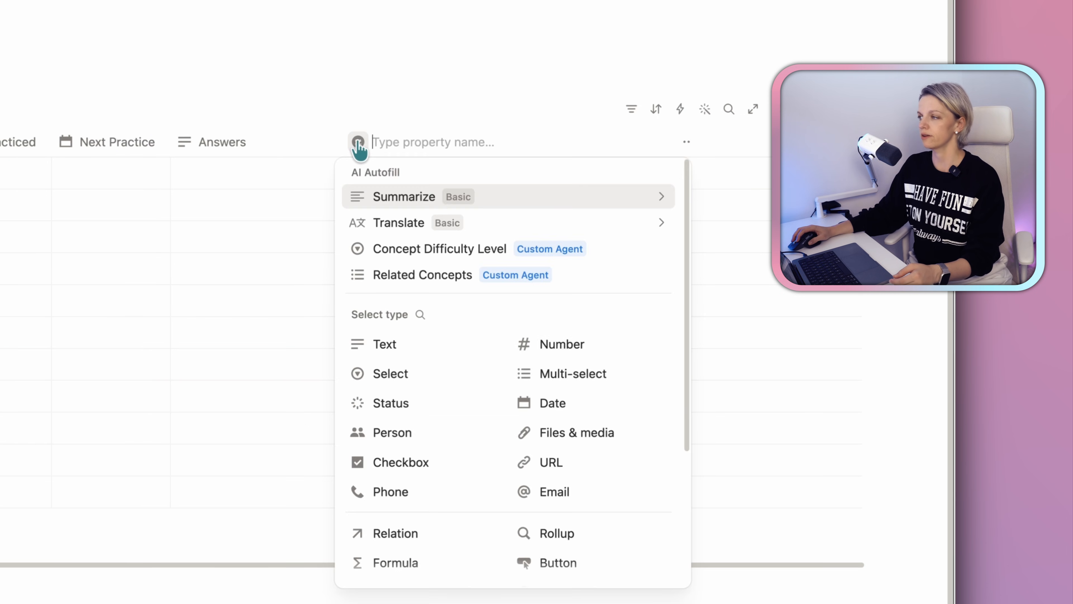
scroll(540, 491, down, 1)
scroll(538, 491, down, 2)
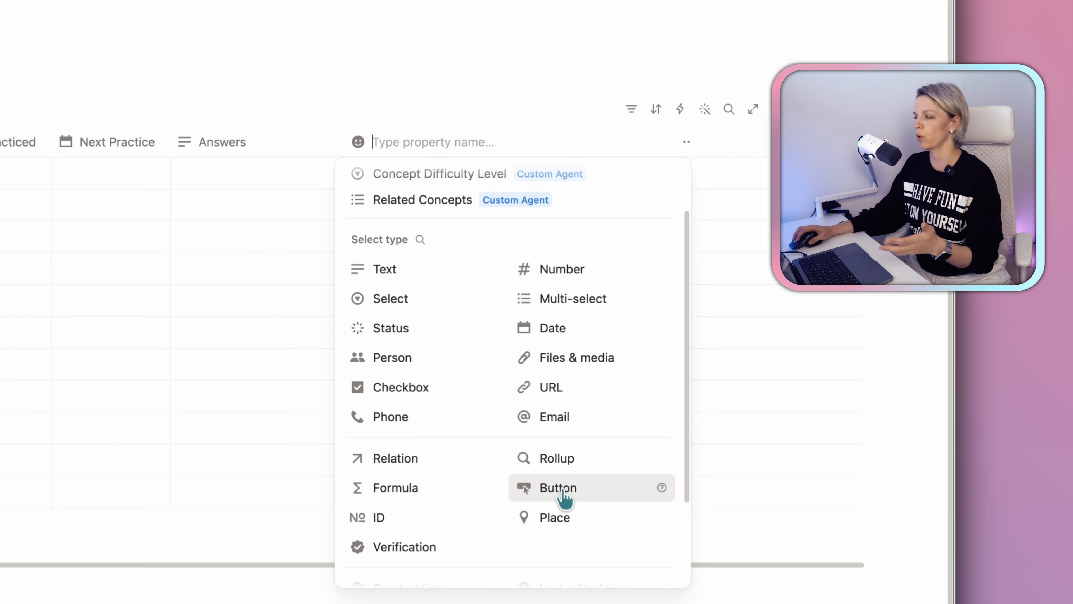
click(563, 492)
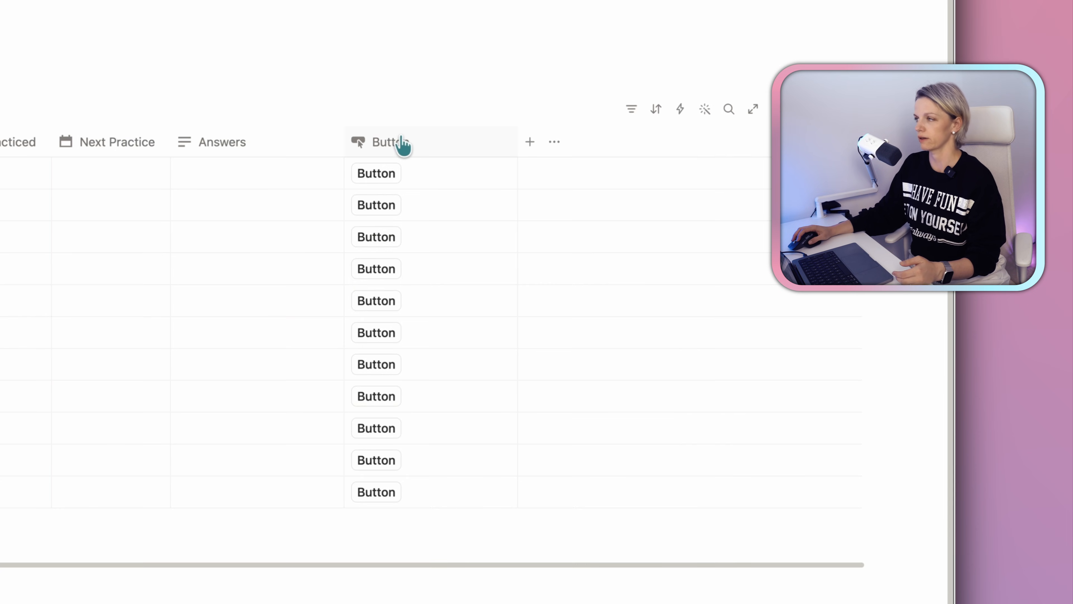
click(402, 144)
double_click(409, 176)
text(Correct)
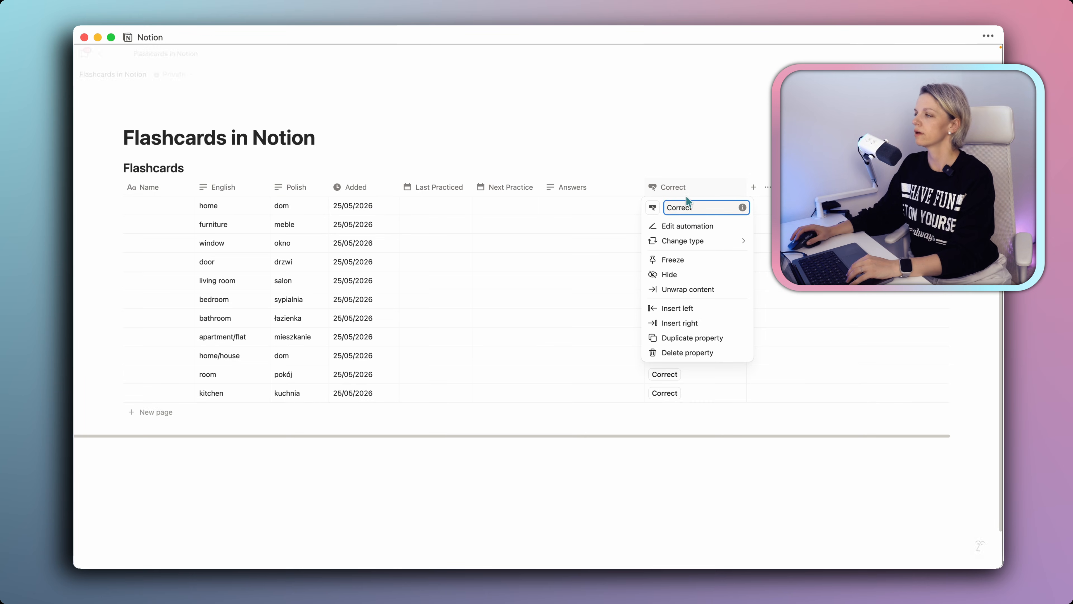
- Open the Correct property's automation and replace the button's label with the green circle emoji 🟢
click(674, 229)
double_click(436, 120)
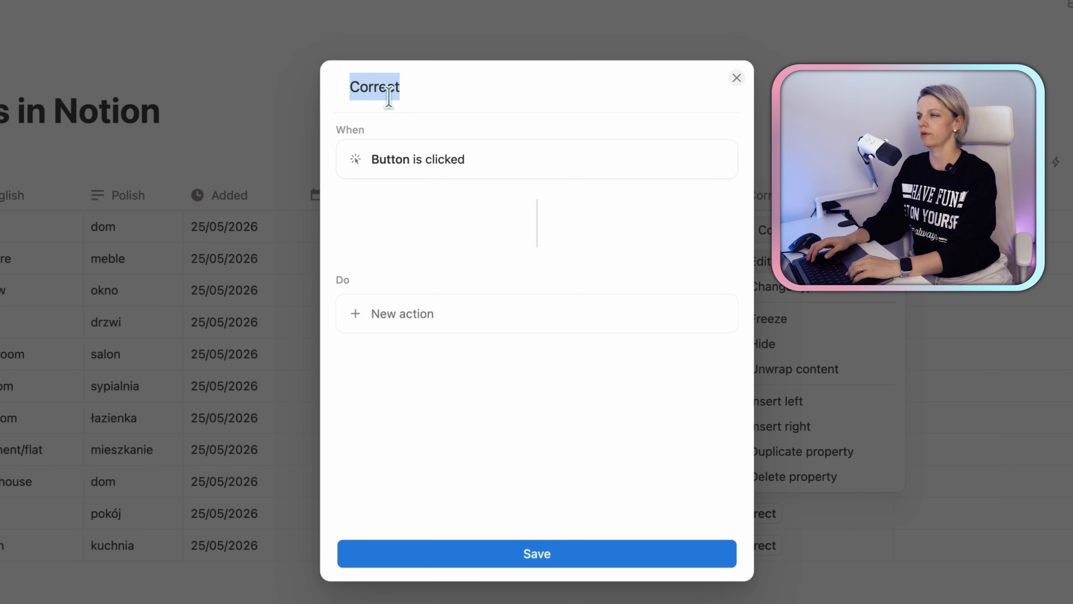
key(BackSpace)
key(ctrl+super+space)
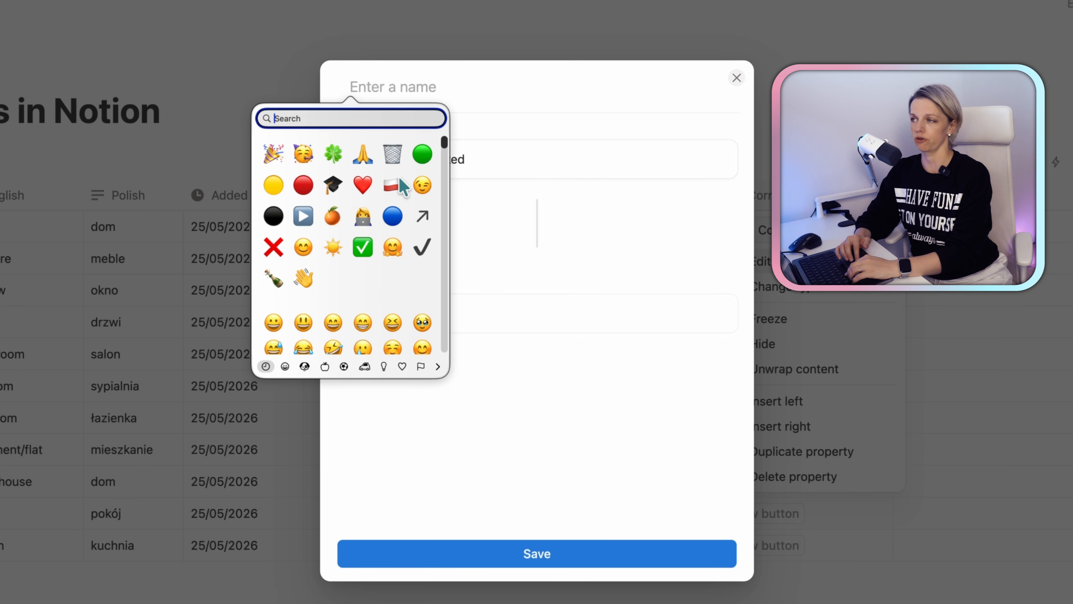
click(423, 155)
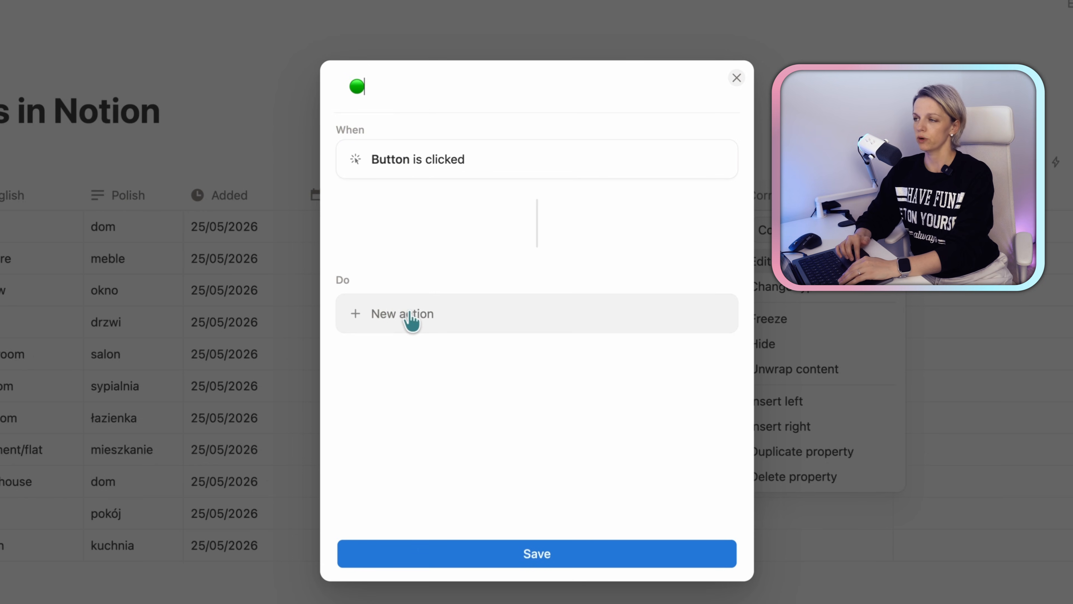
- Add an action that edits the Answers property with a custom formula, and insert This page.Answers as the formula's start
click(411, 320)
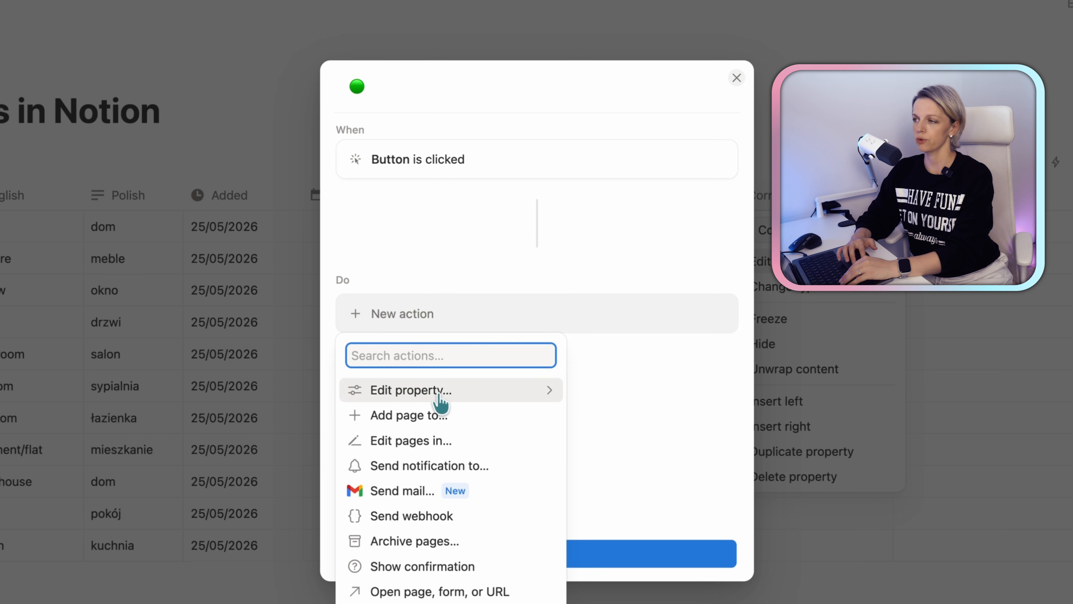
click(440, 403)
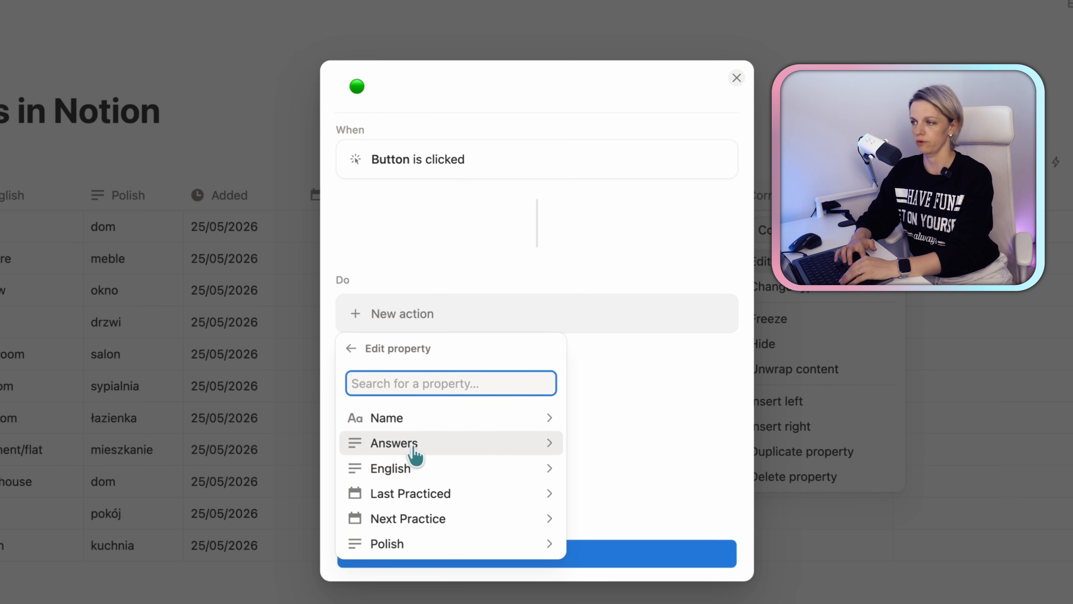
click(422, 446)
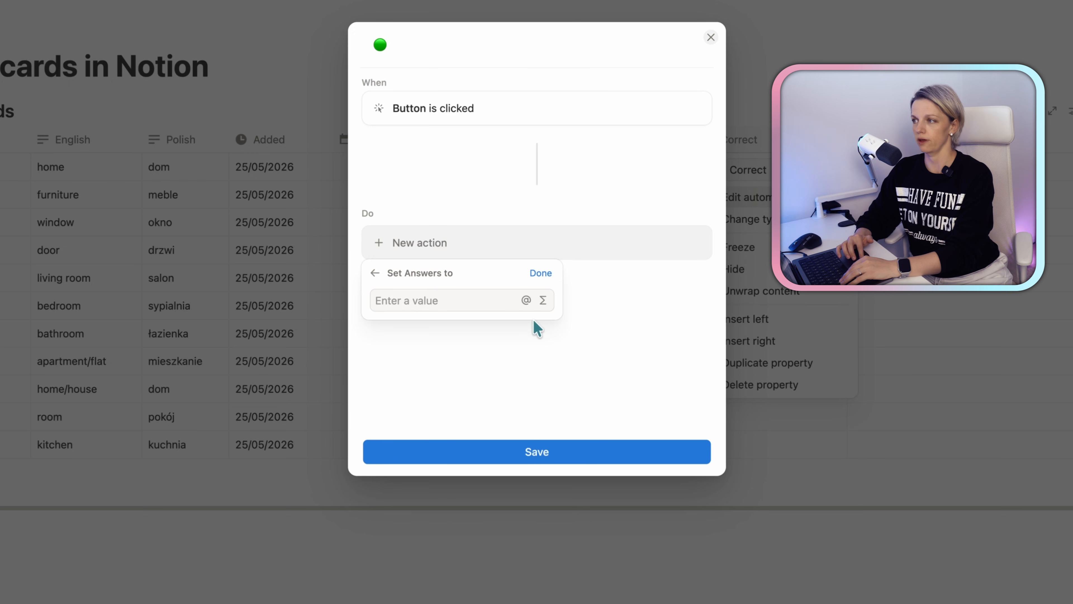
click(544, 302)
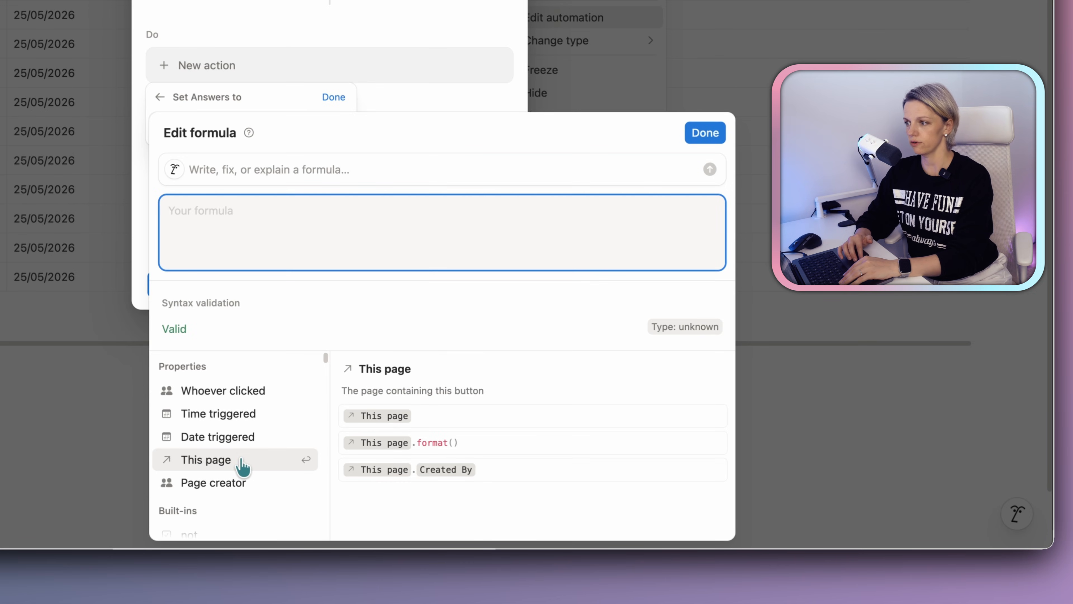
click(207, 465)
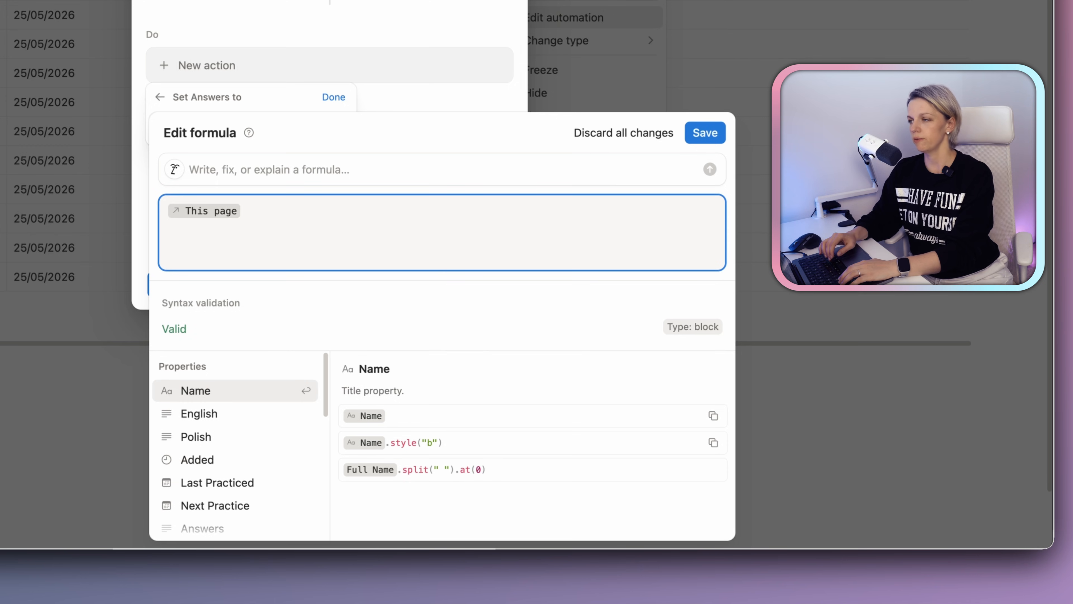
text(.)
scroll(228, 470, down, 2)
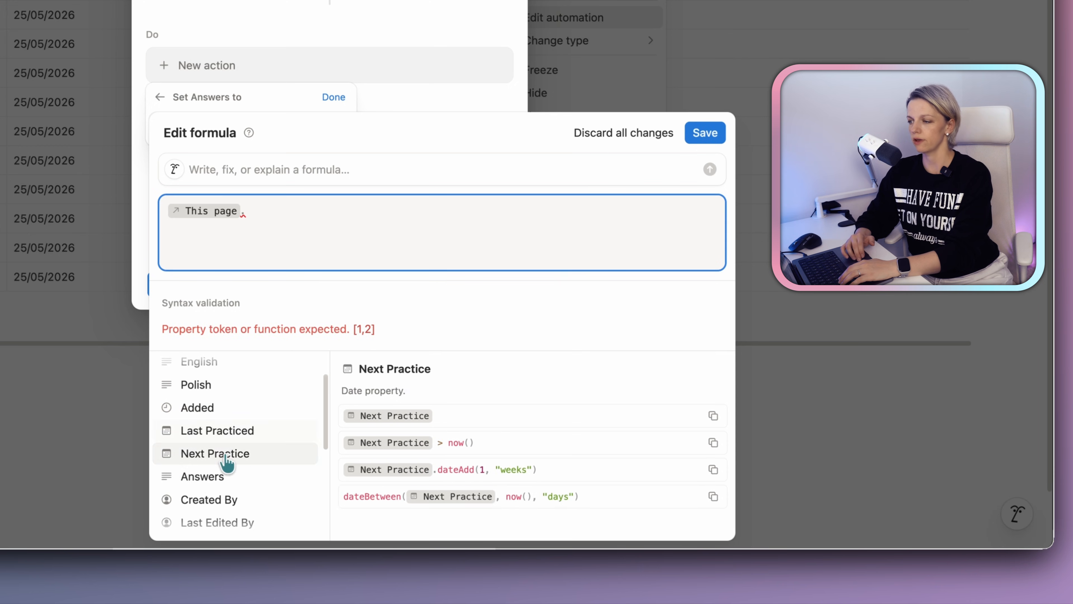
click(210, 476)
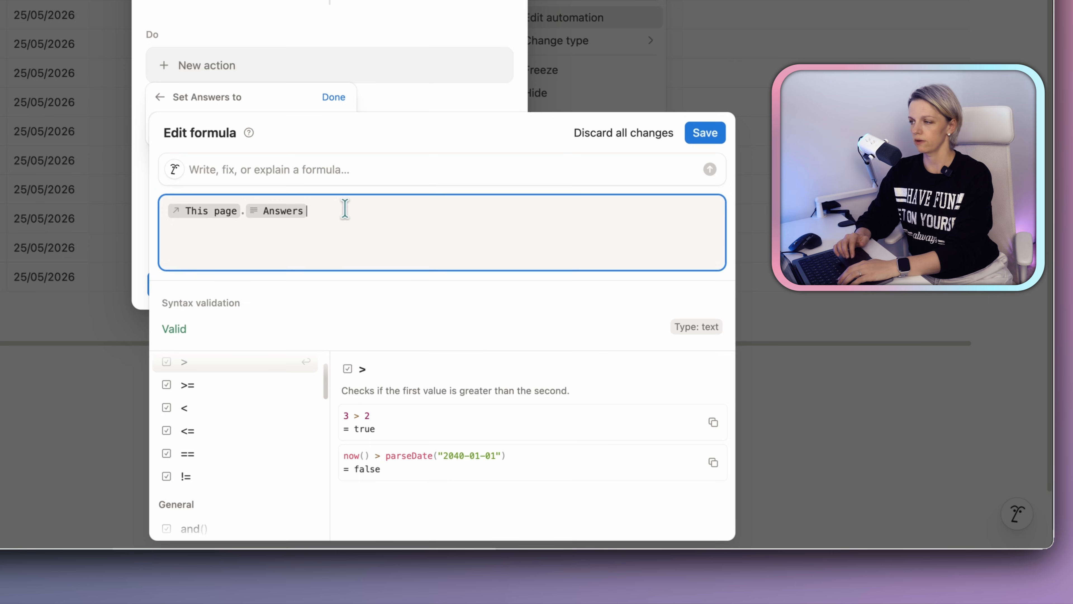
- Complete the Answers formula by appending + "🟢", and save both the formula and the button automation
text(+)
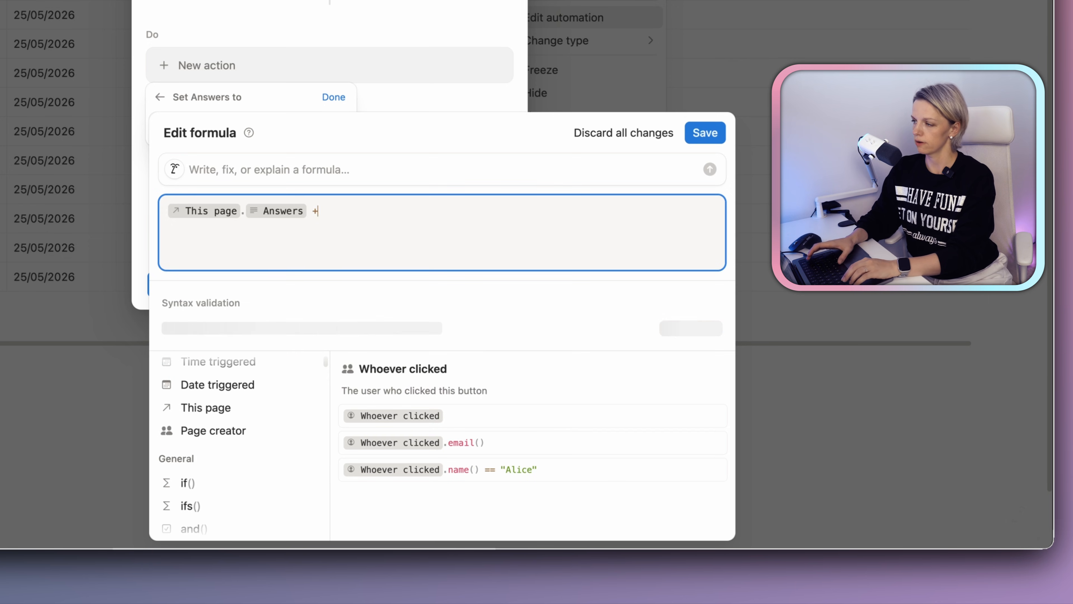
text( ")
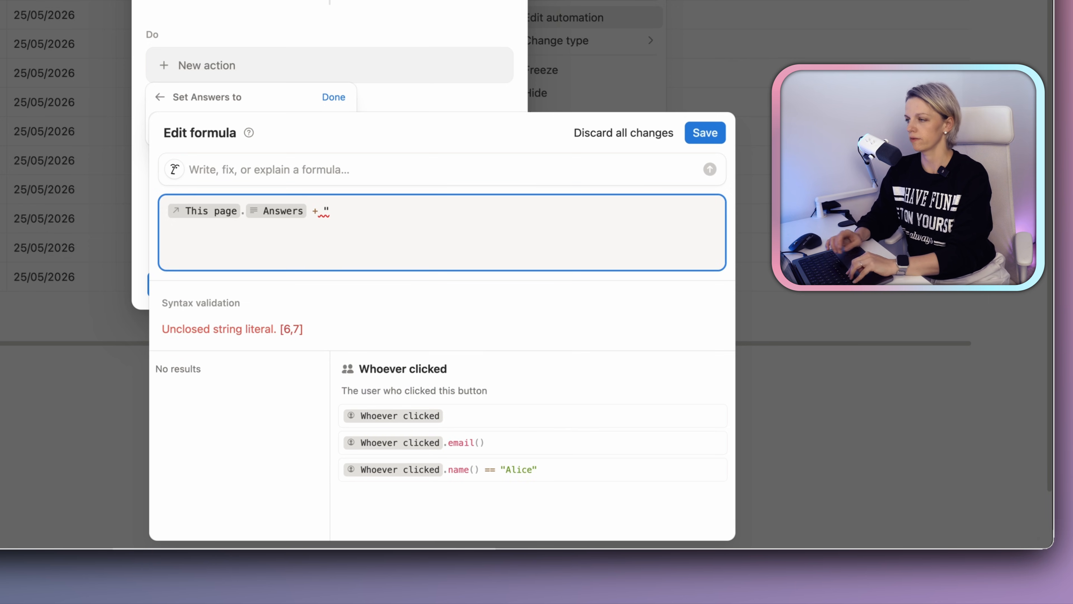
key(ctrl+super+space)
click(259, 270)
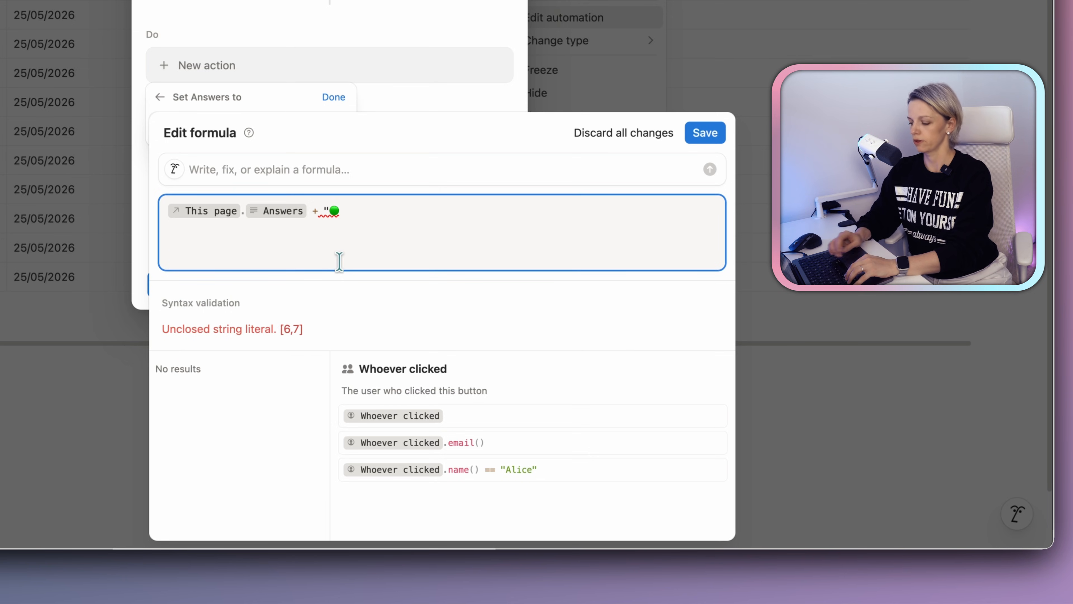
text(")
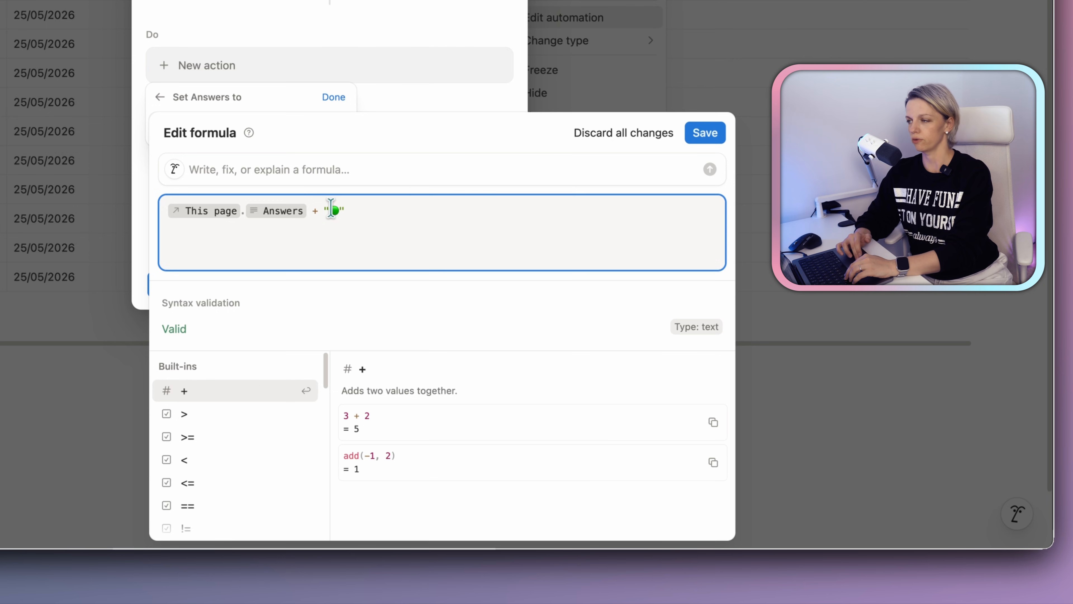
click(718, 133)
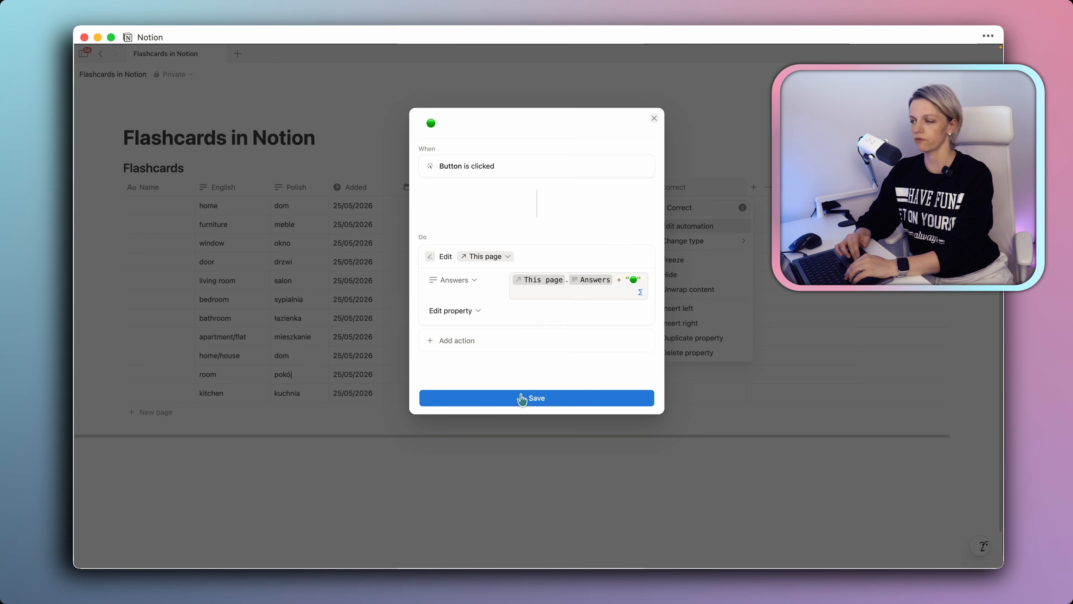
click(317, 281)
click(592, 451)
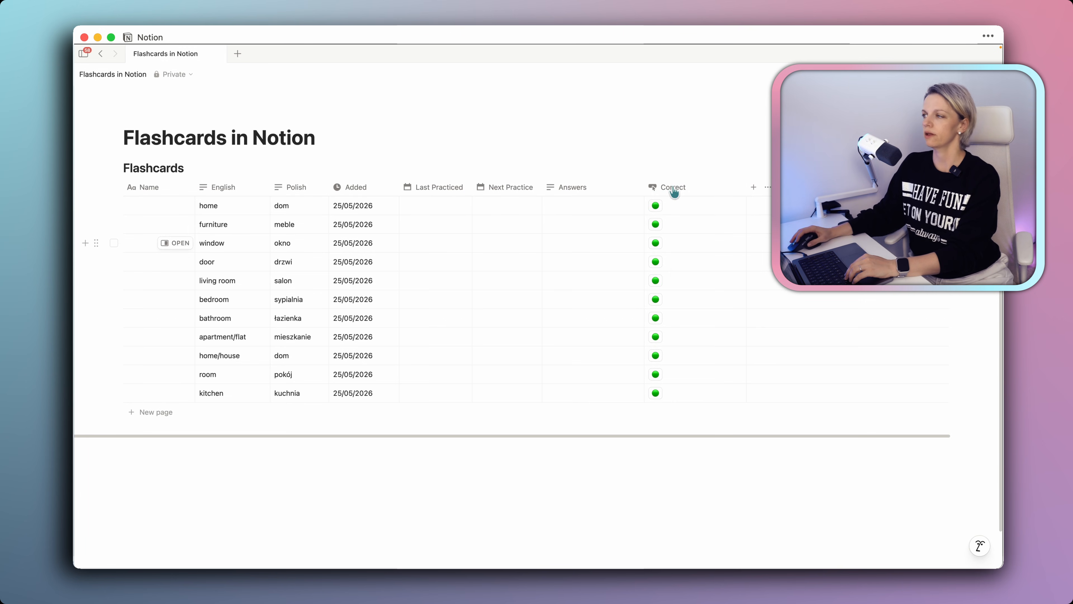
- Test the Correct button six times on the home row and narrow the Correct column
click(655, 206)
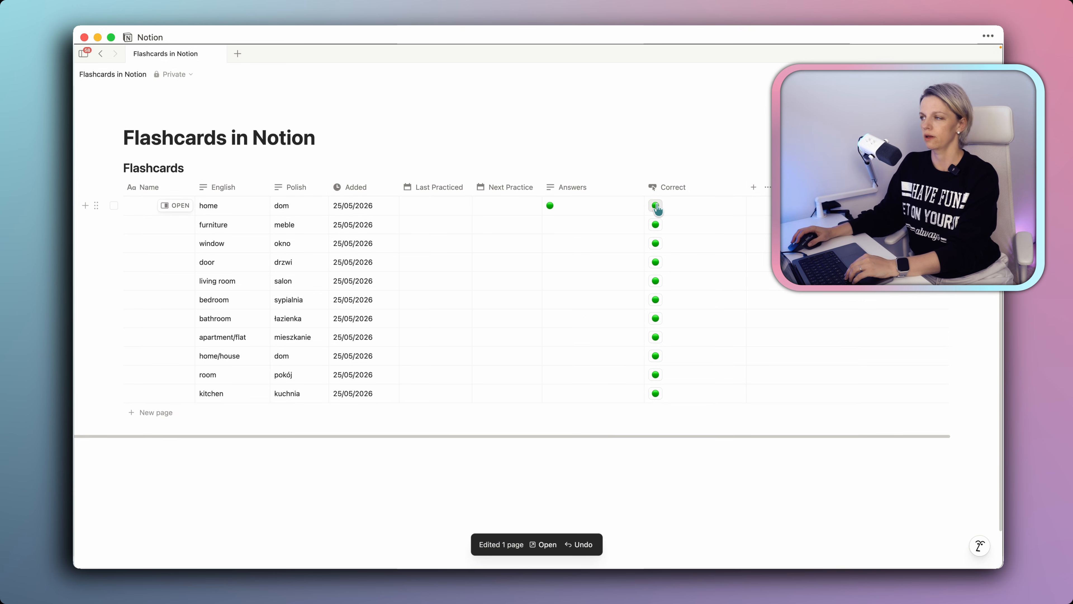
click(655, 206)
click(656, 206)
click(655, 206)
click(656, 206)
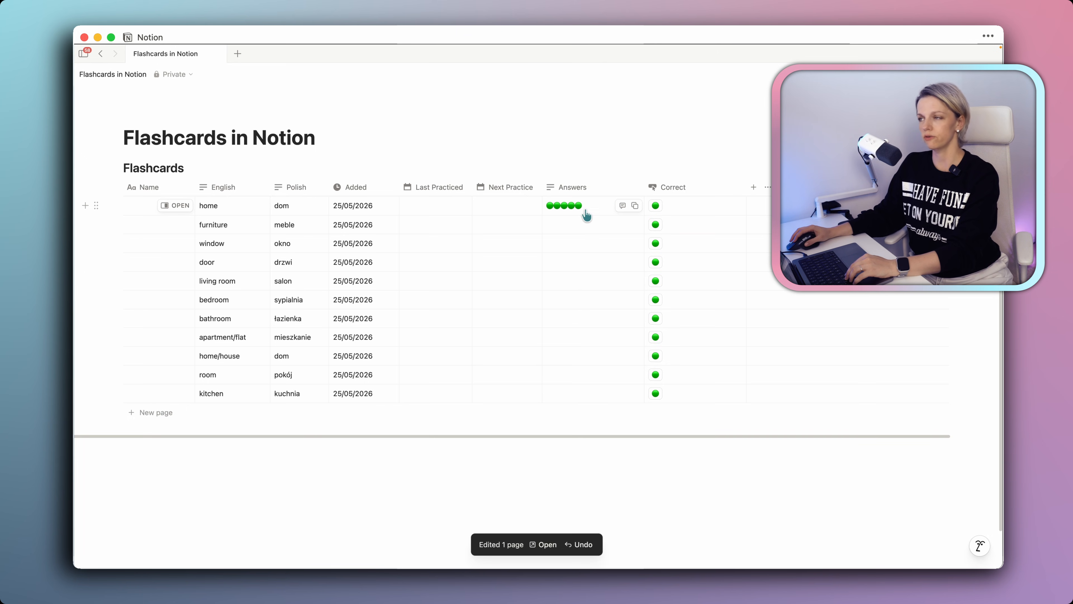
click(656, 206)
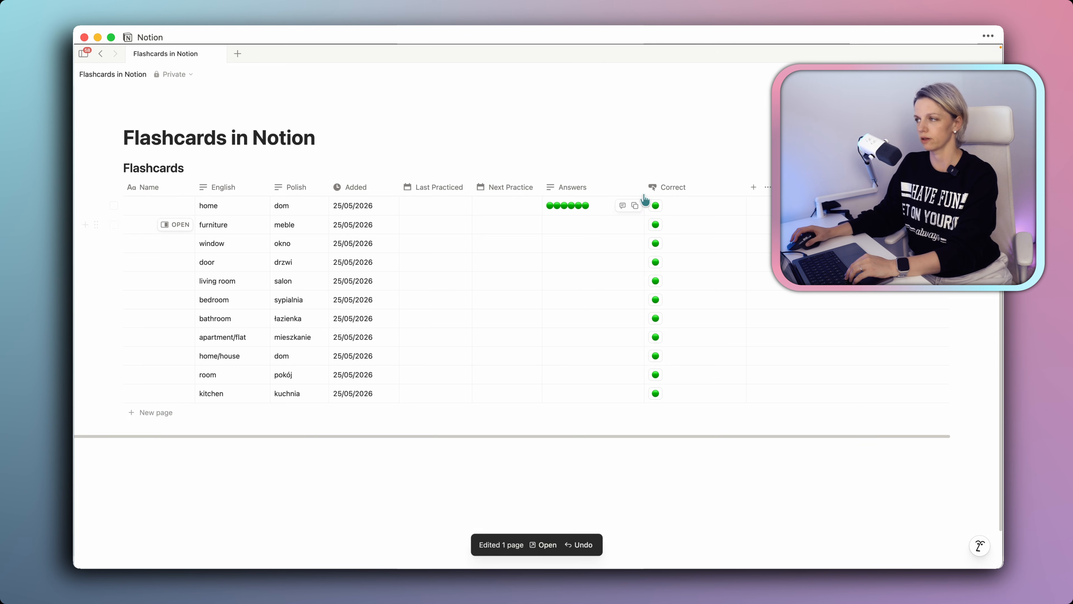
drag(747, 186, 695, 191)
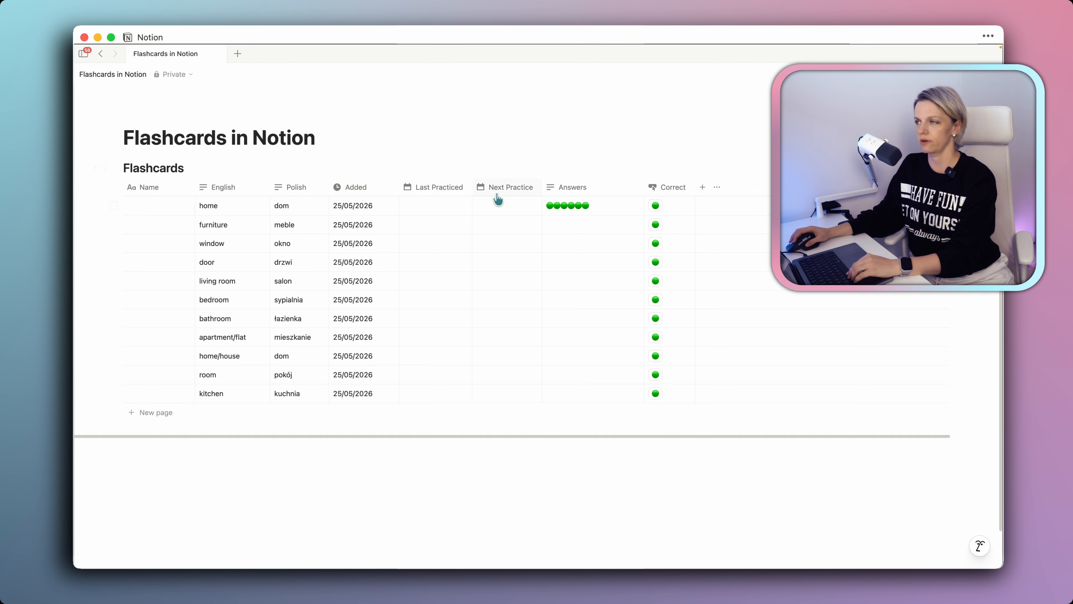
- Add an action to the Correct button's automation that sets Last Practiced to Date triggered
click(673, 187)
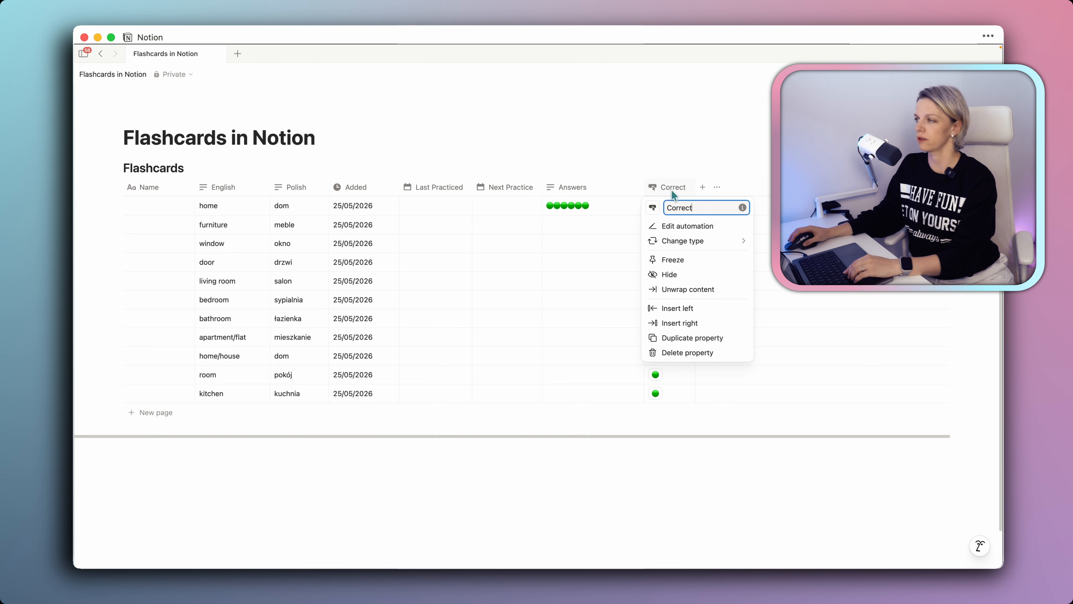
click(688, 227)
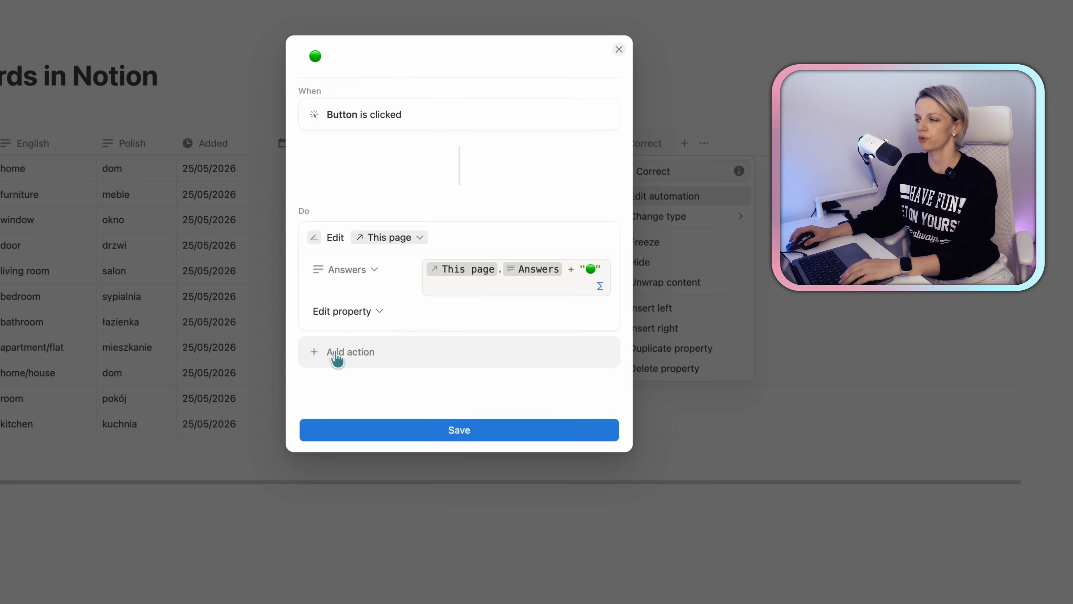
click(445, 343)
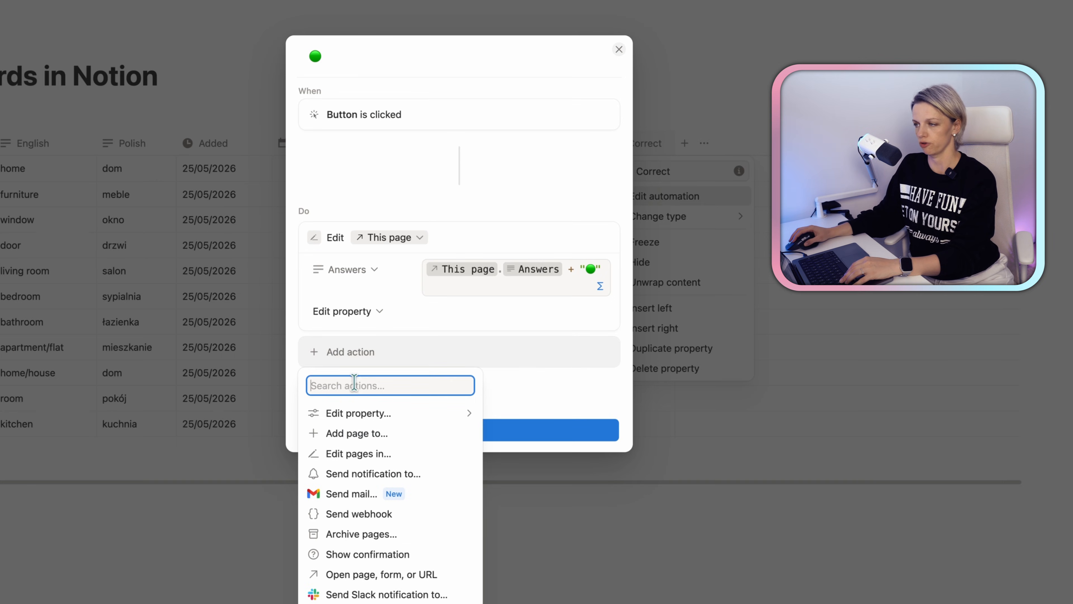
click(386, 413)
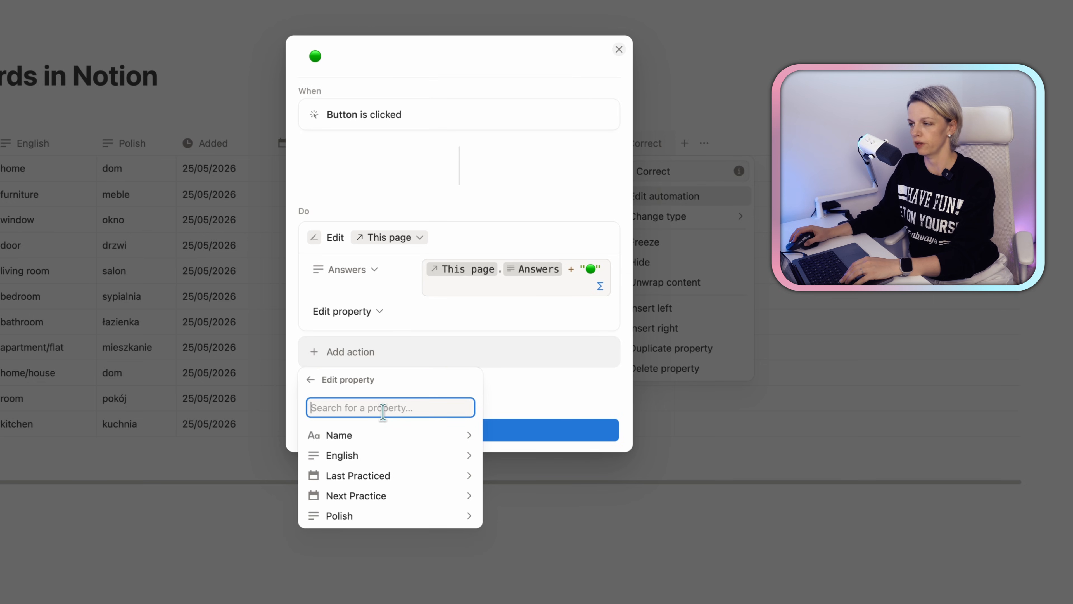
click(403, 475)
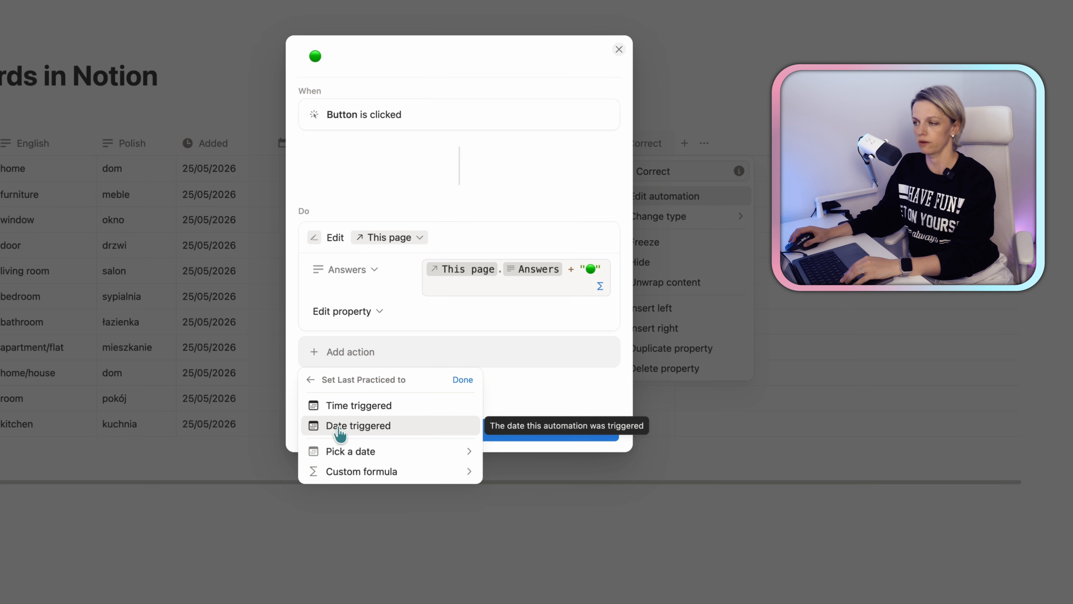
click(358, 428)
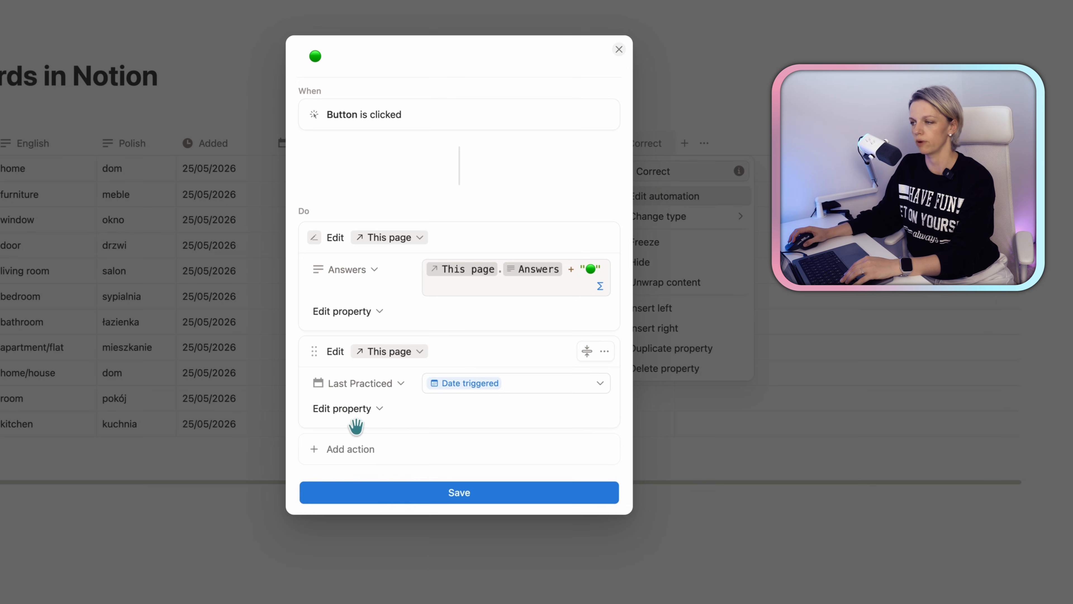
- Add an action to the Correct button's automation that edits the Next Practice property with a custom formula
click(357, 460)
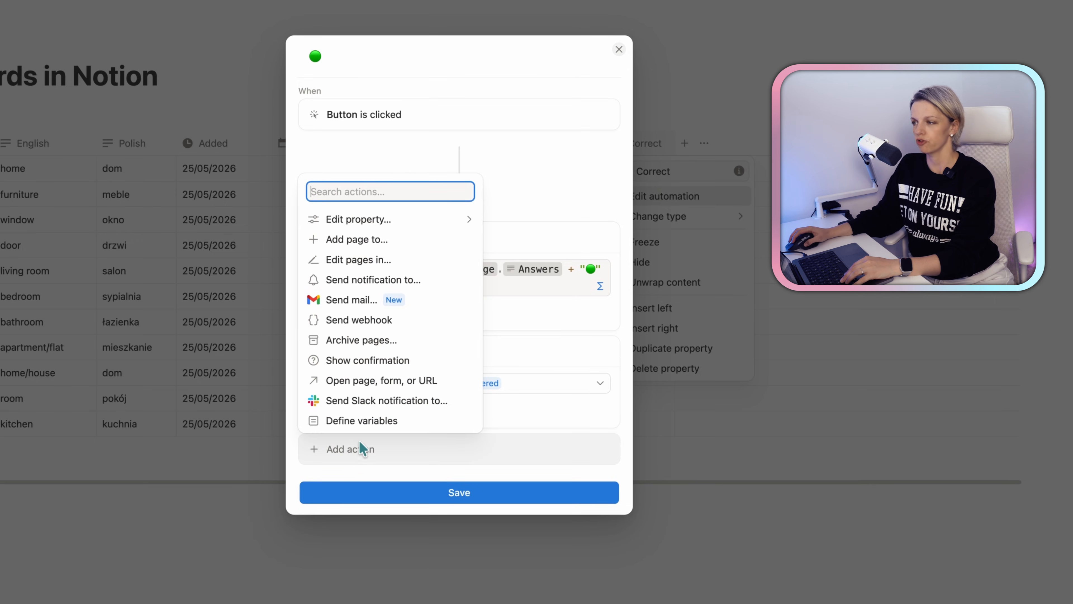
click(414, 225)
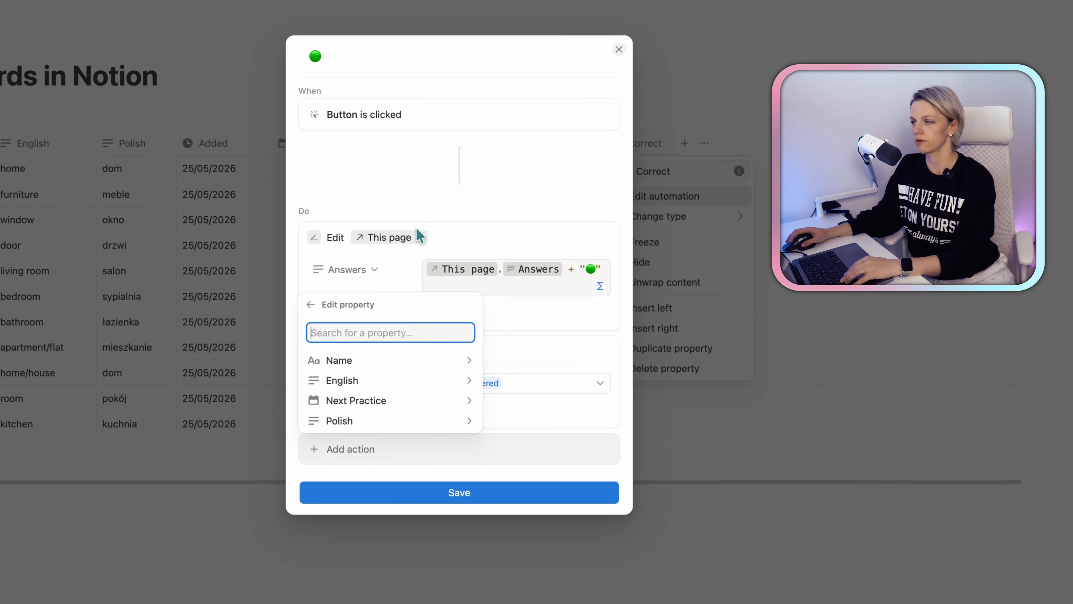
click(420, 401)
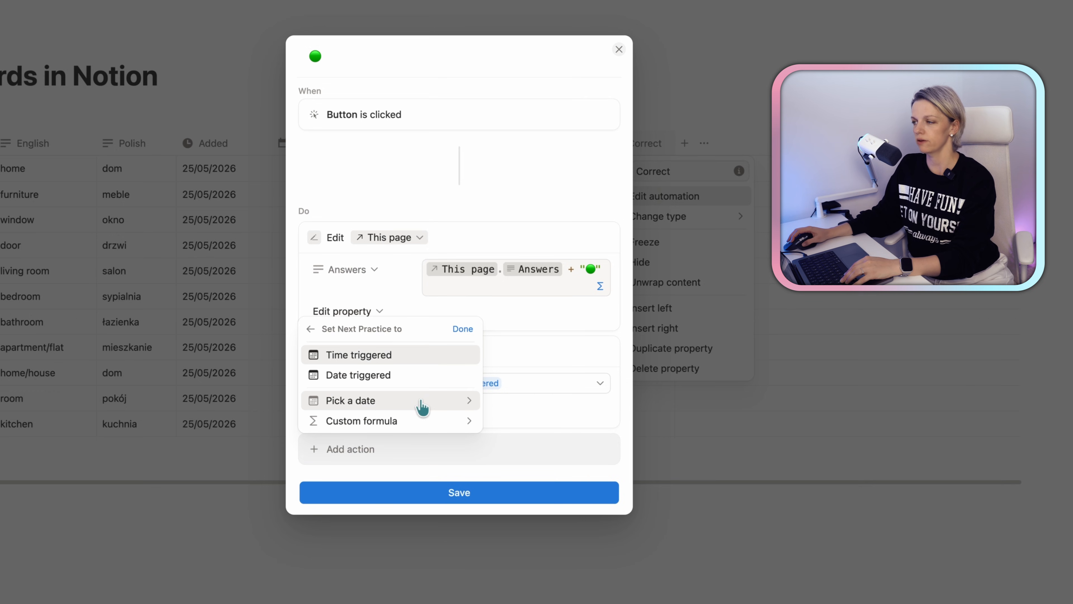
click(393, 424)
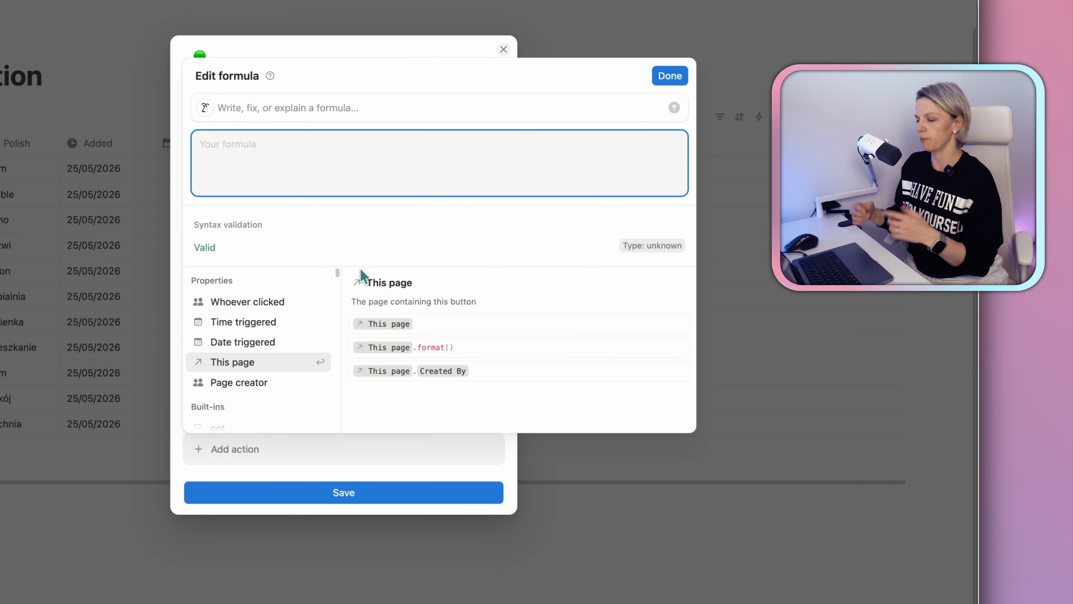
- Write the Next Practice formula as today().dateAdd(1, "days")
text(today()
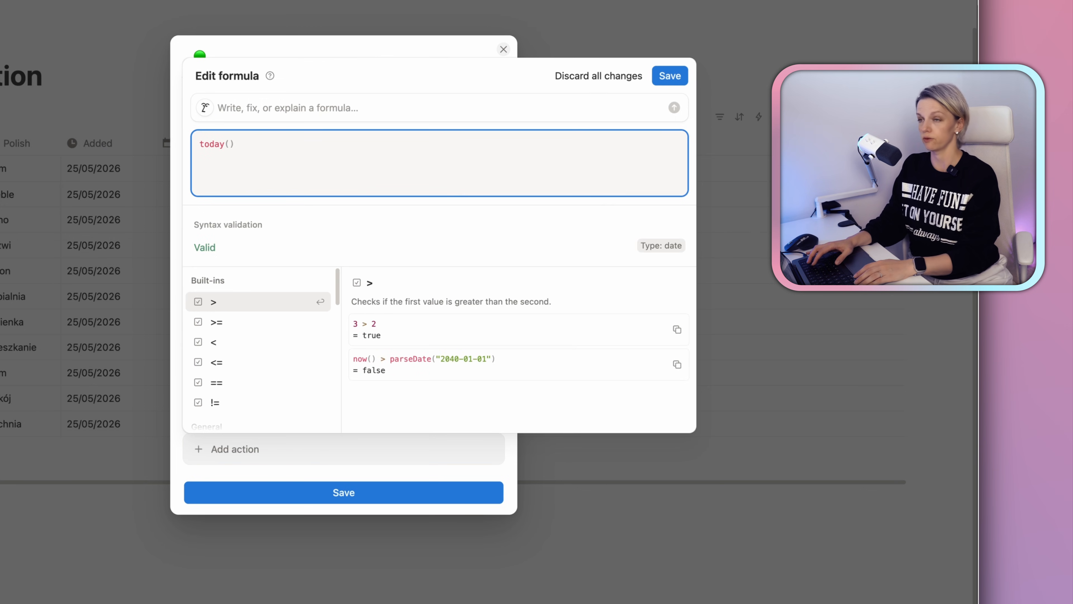
text(.)
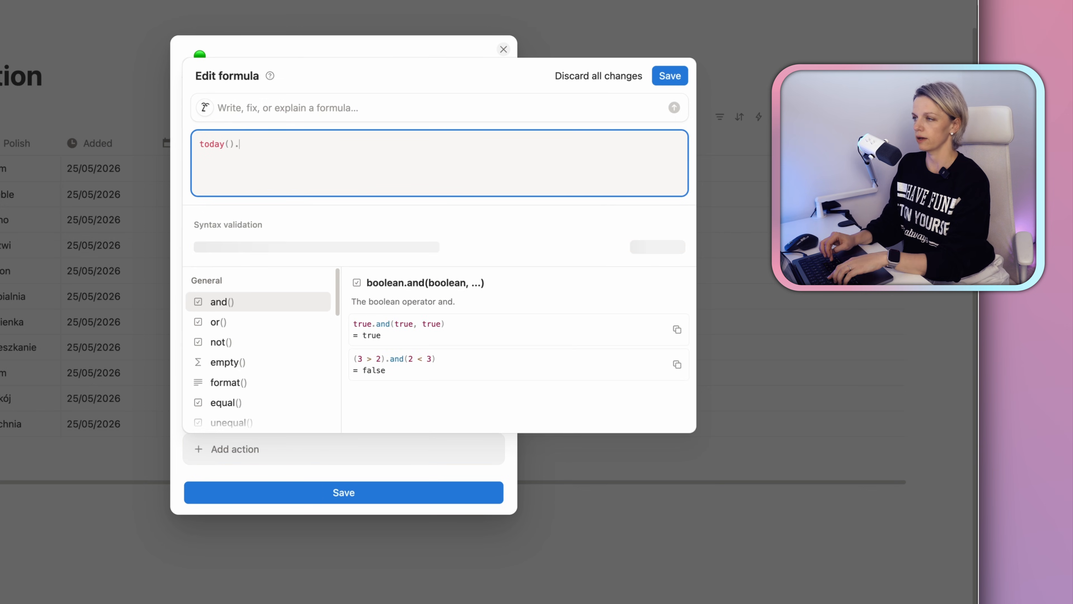
text(dateAdd)
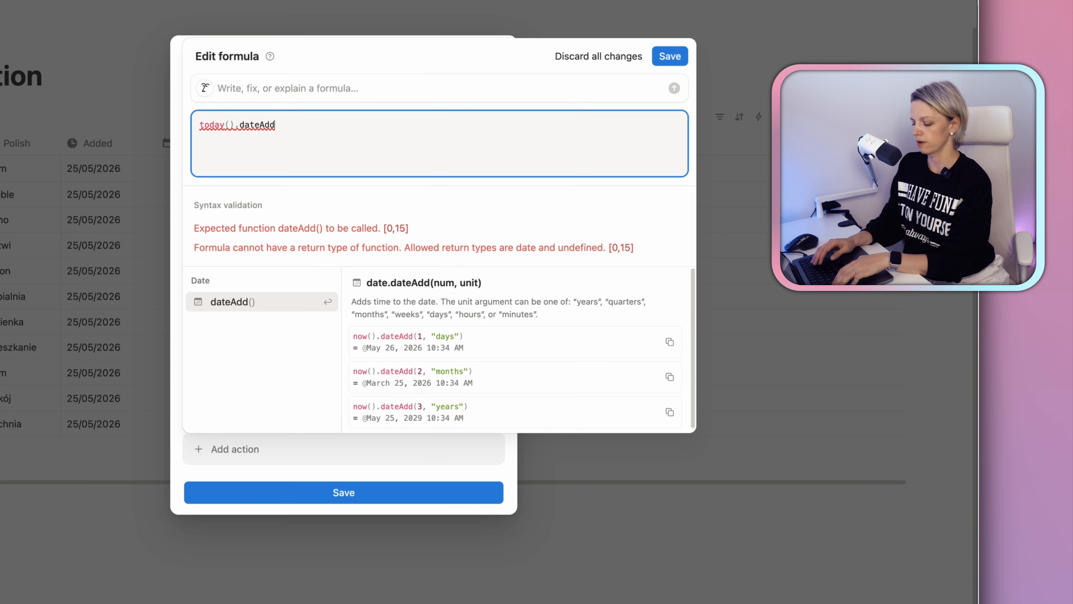
text(()
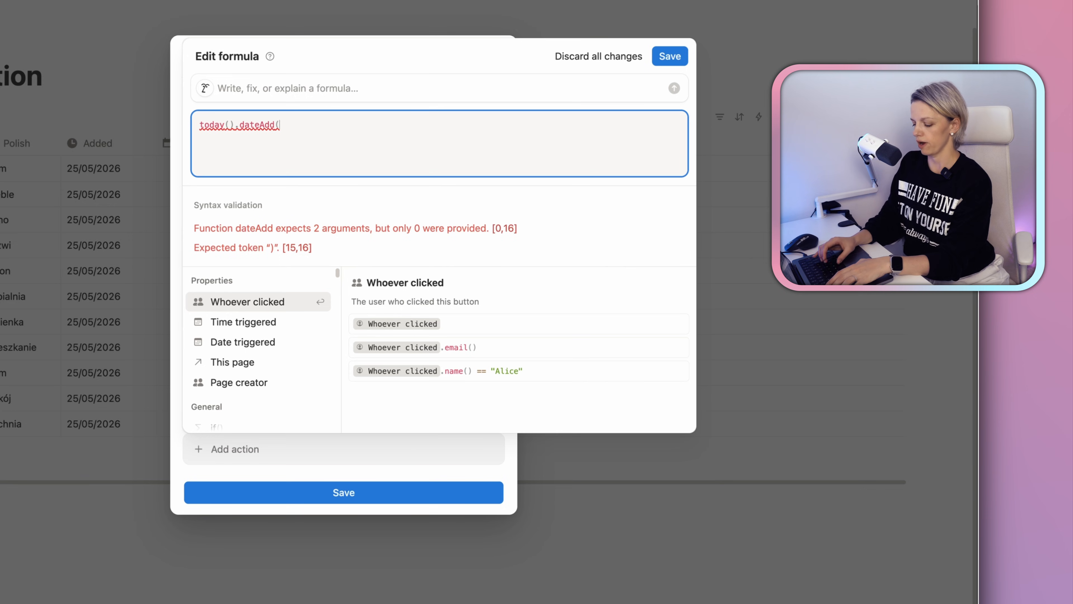
text(1, ")
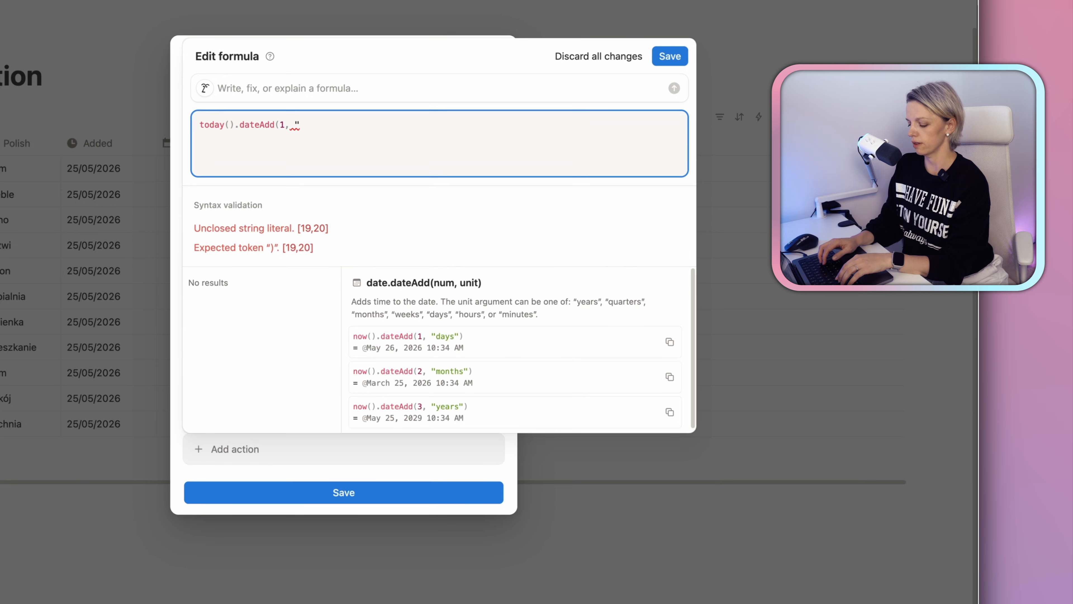
text(days")
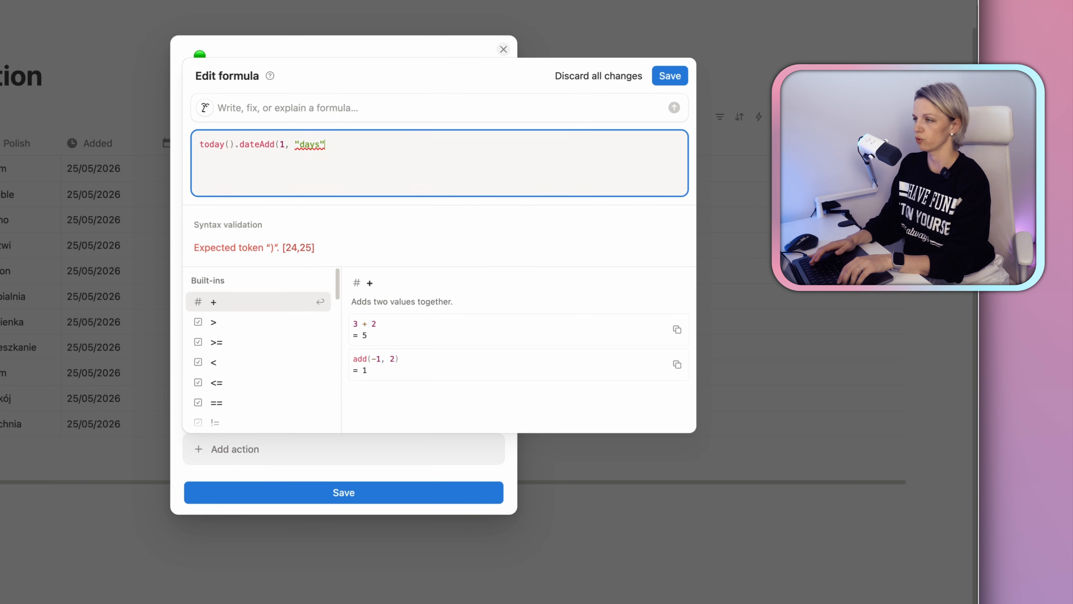
text())
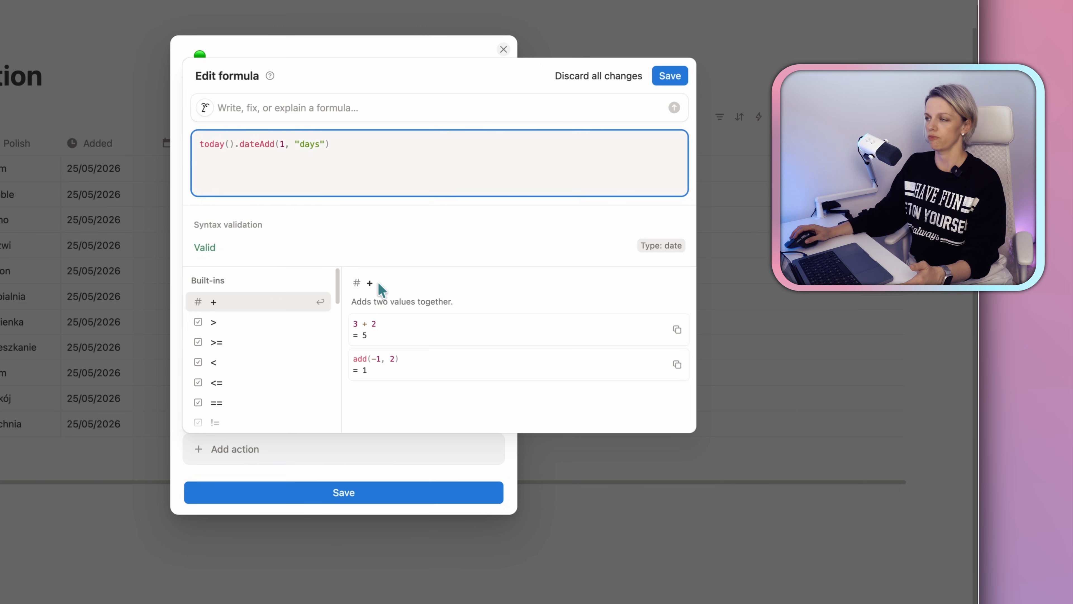
- Save the formula and the button automation, and test the Correct button on the home and furniture rows
click(674, 77)
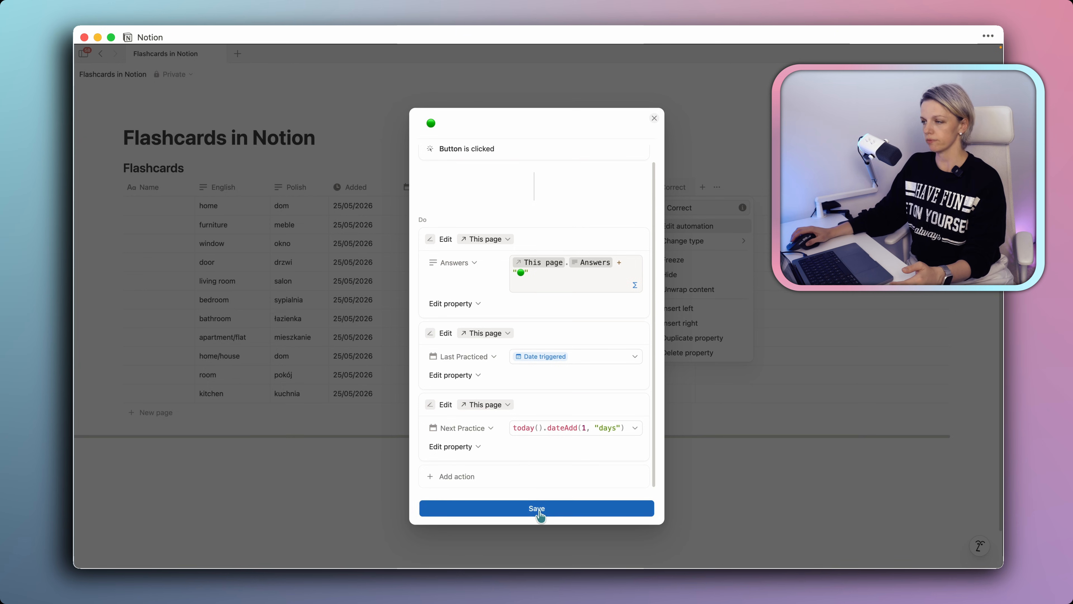
click(537, 509)
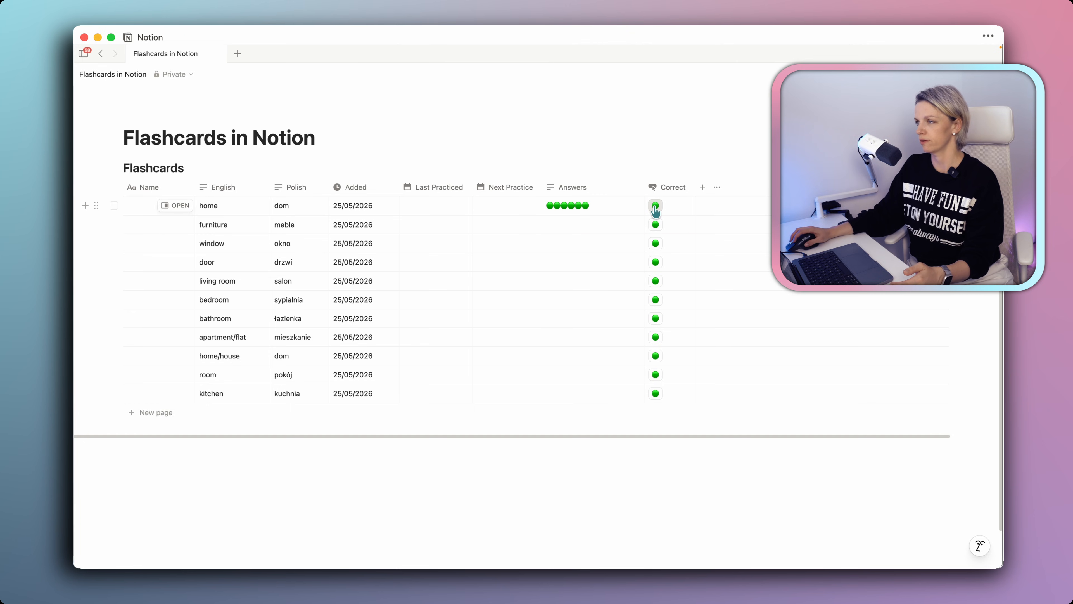
click(655, 207)
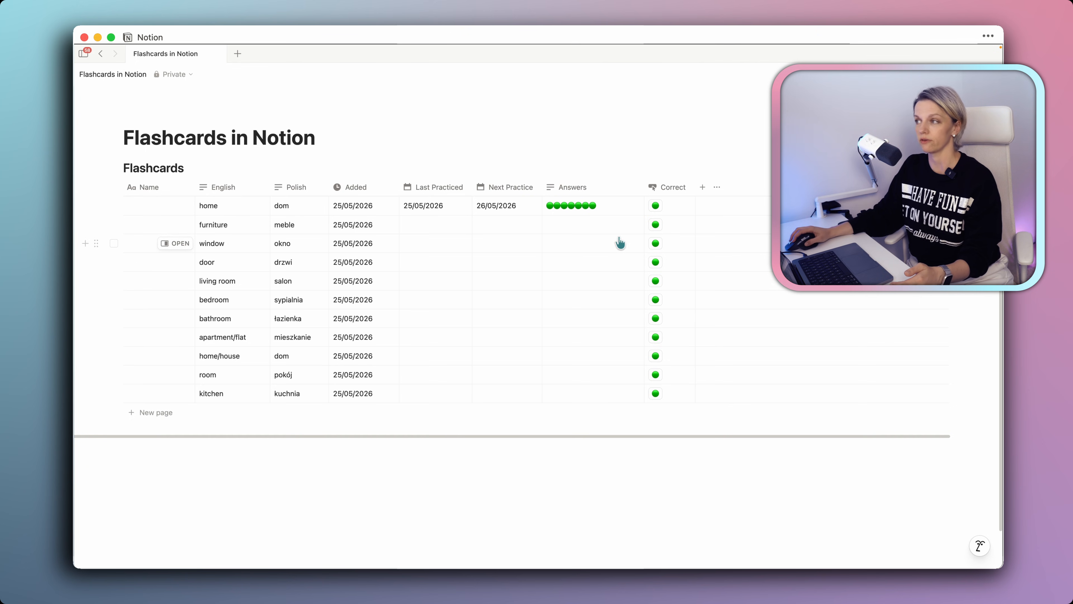
click(656, 224)
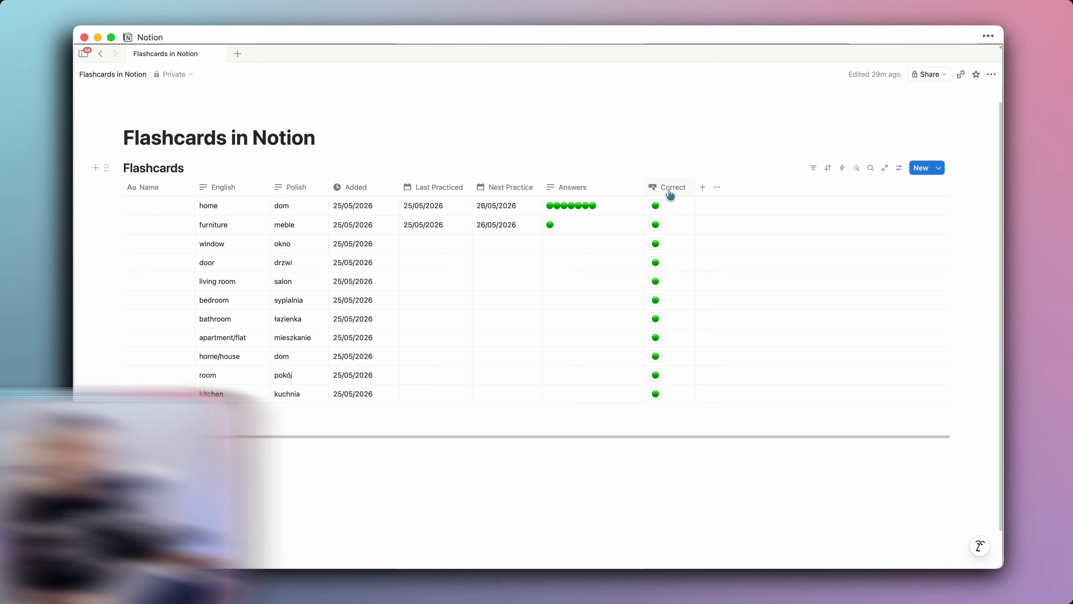
- Duplicate the Correct button property and rename the copy Incorrect
click(670, 187)
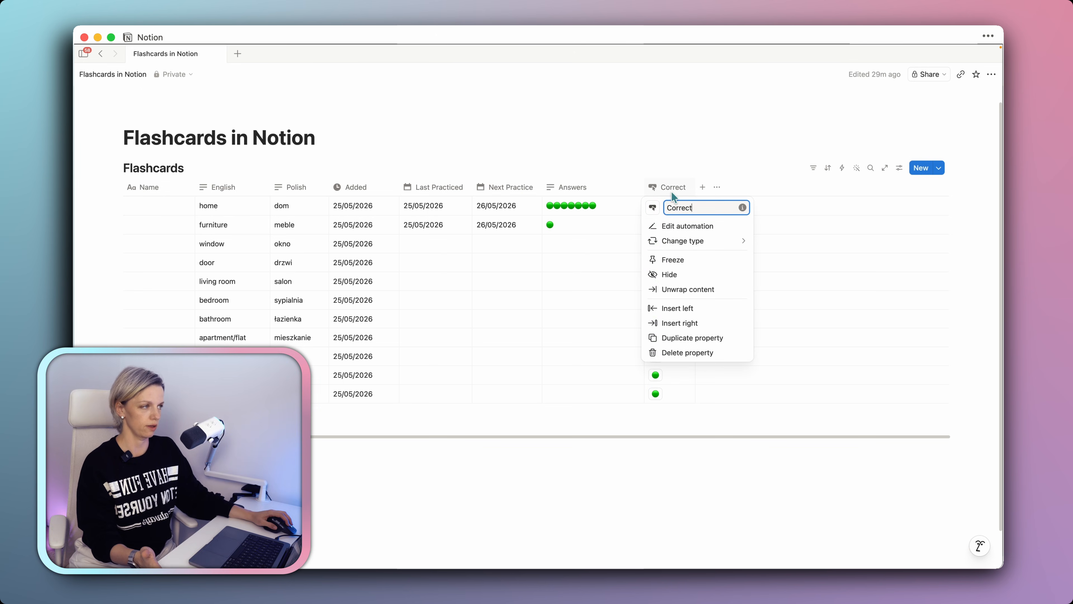
click(685, 338)
click(729, 191)
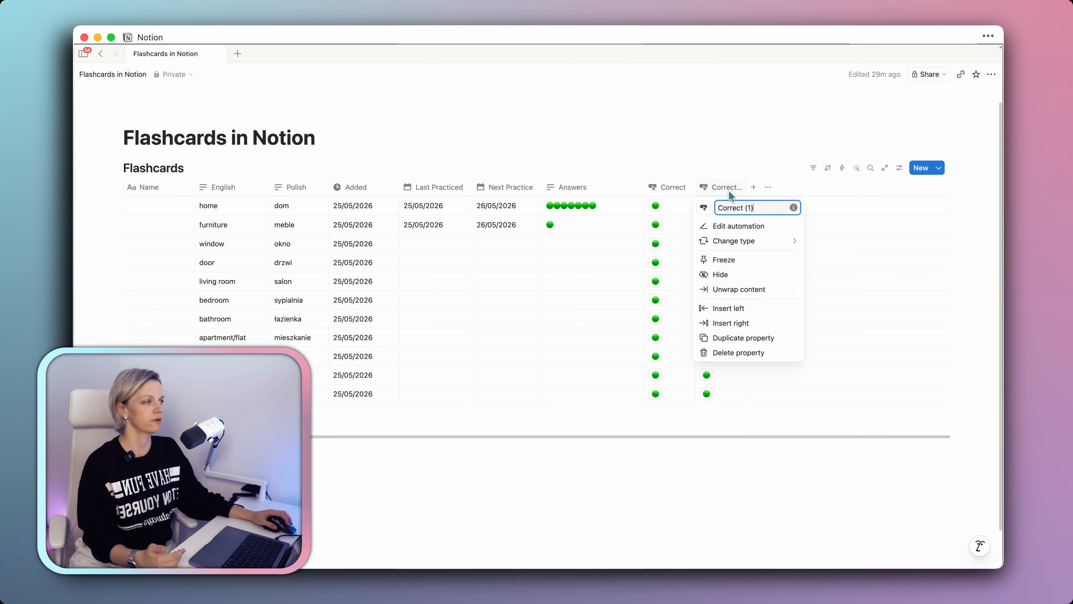
triple_click(746, 207)
text(Incorre)
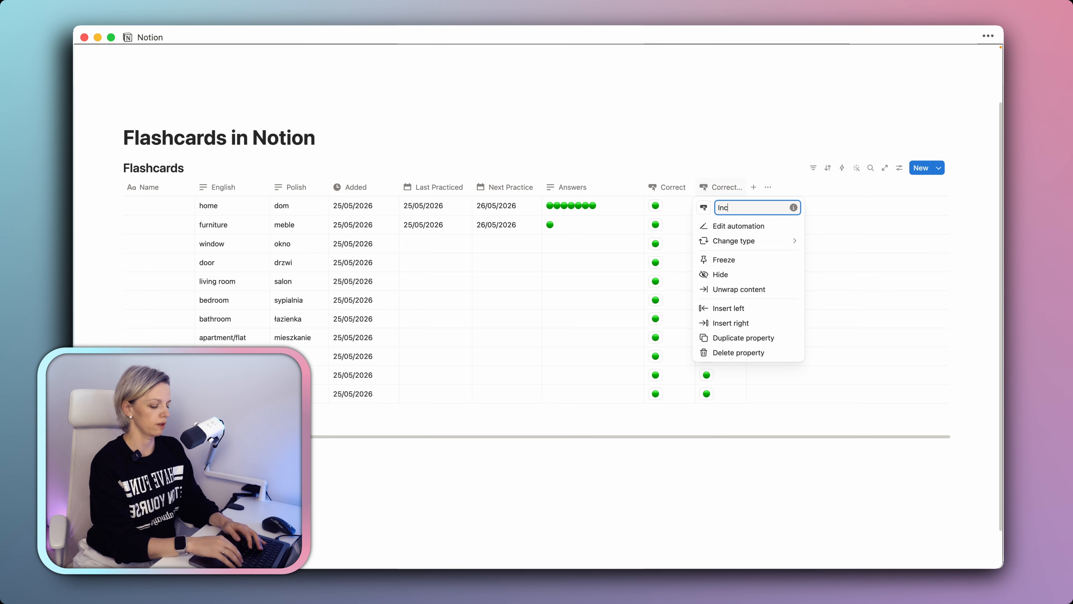
text(ct)
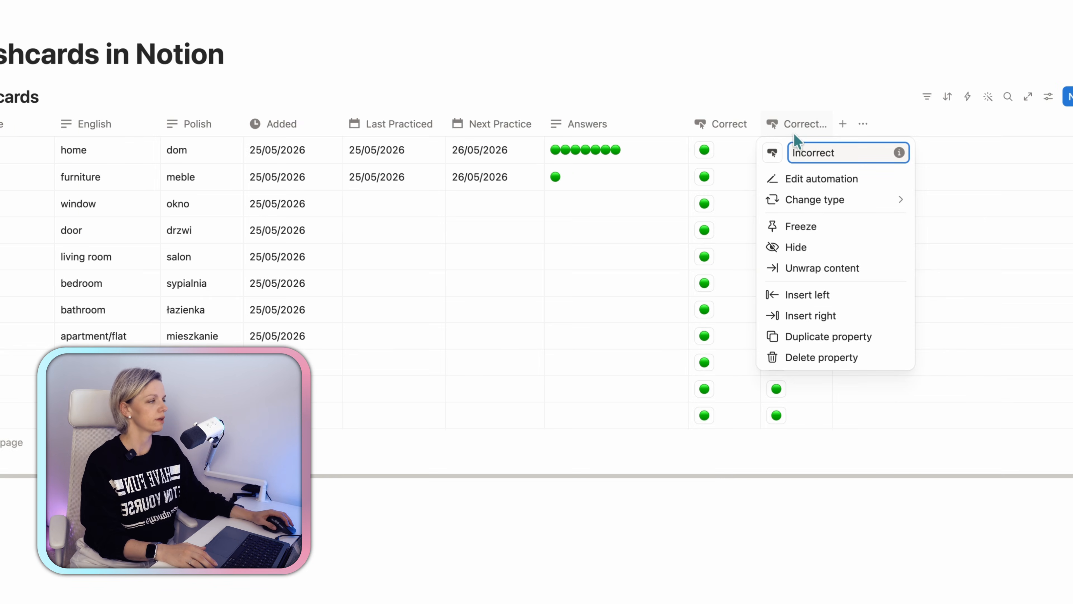
- Open the Incorrect button's automation and replace the green circle in its label with ❌
click(816, 180)
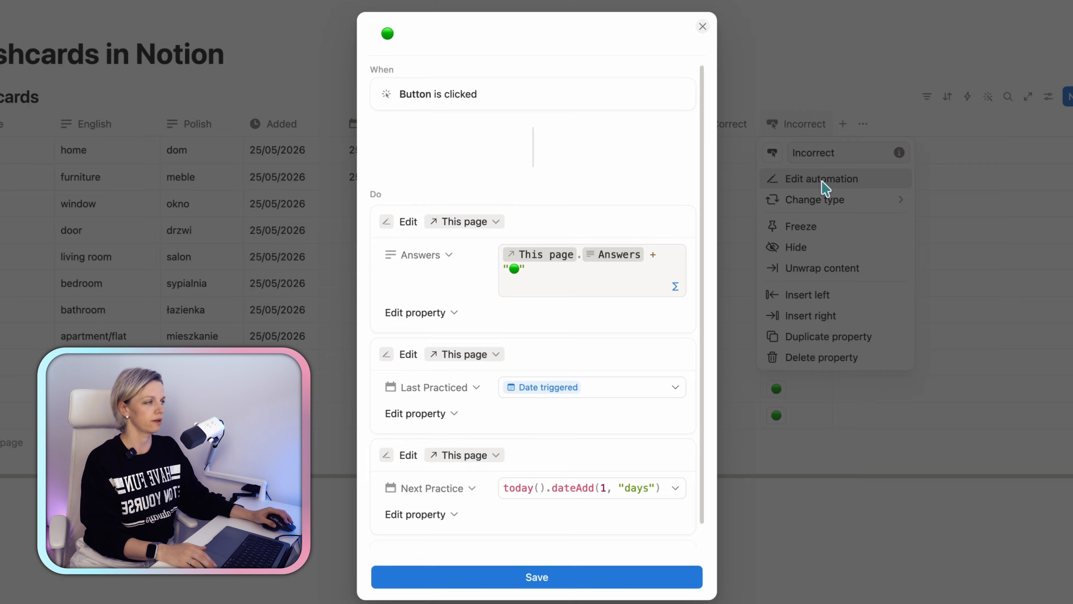
click(401, 35)
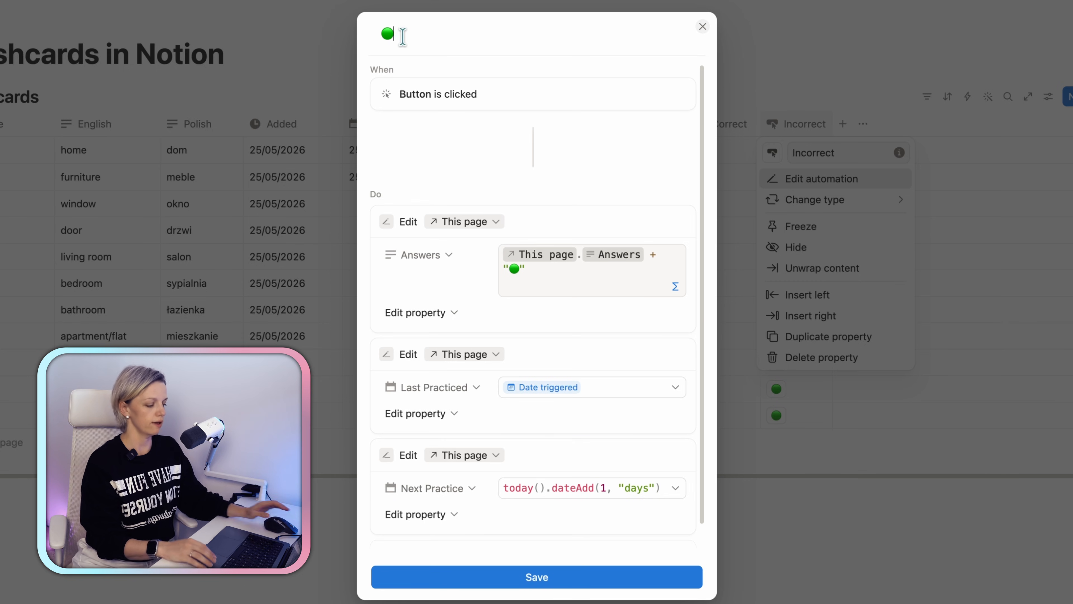
key(BackSpace)
key(ctrl+super+space)
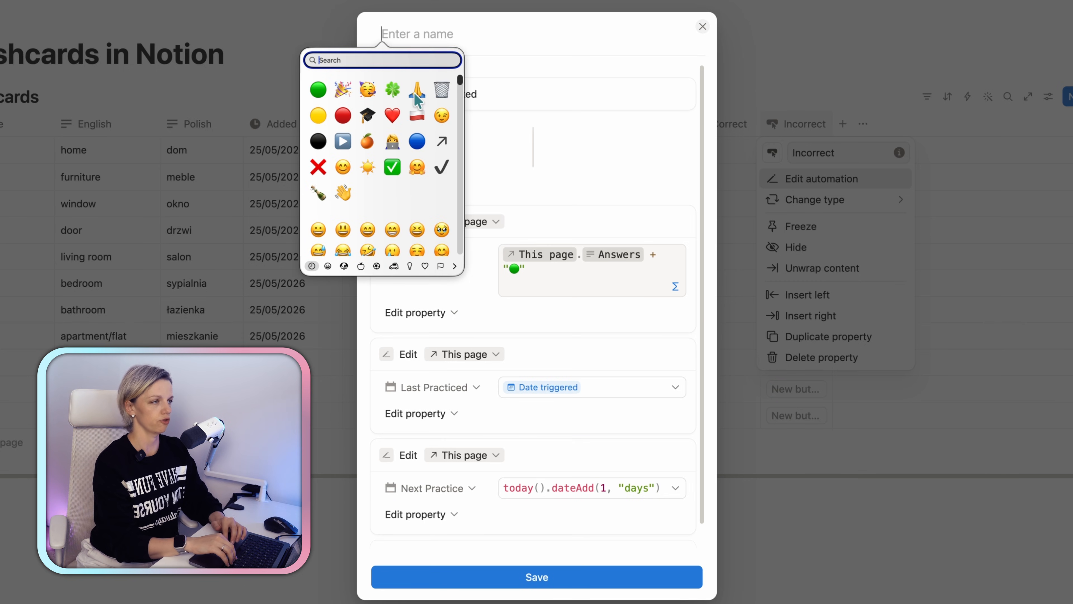
click(317, 167)
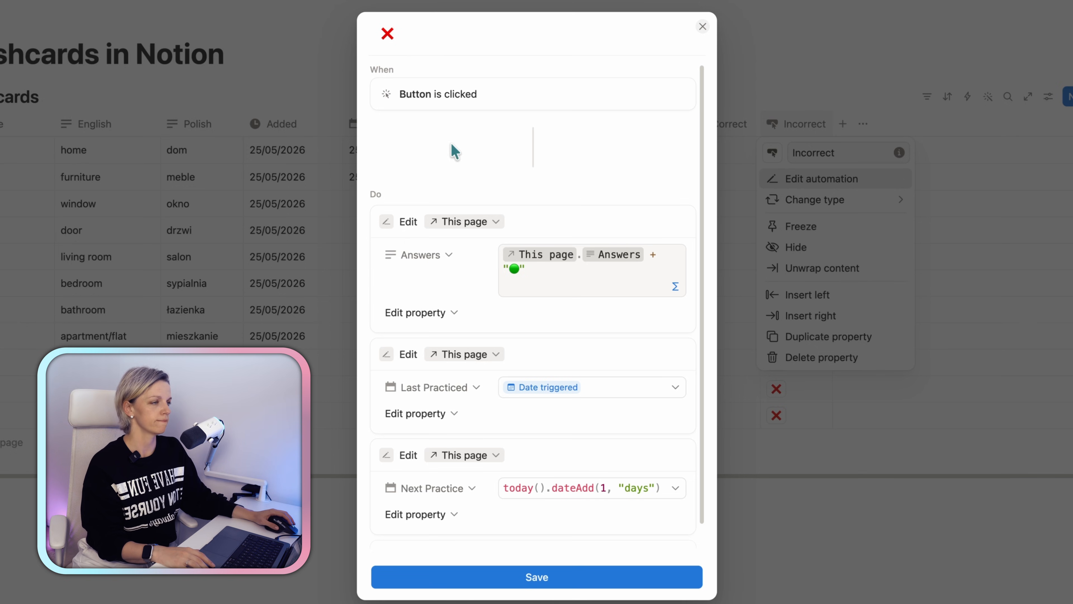
- Replace the green circle in the Incorrect button's Answers formula with ❌, and save the formula and the automation
click(519, 278)
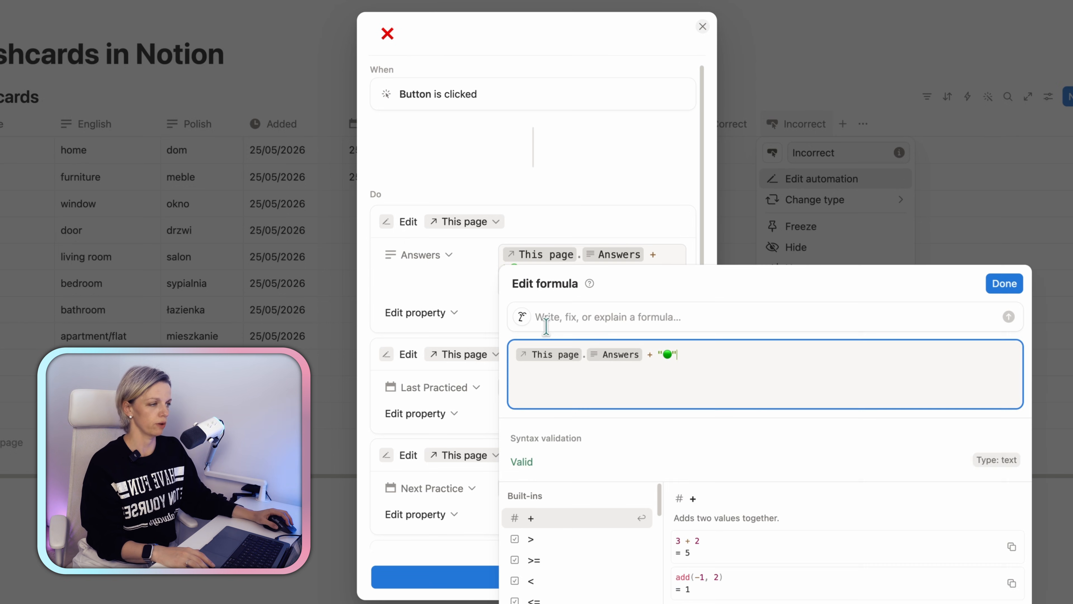
click(670, 354)
key(BackSpace)
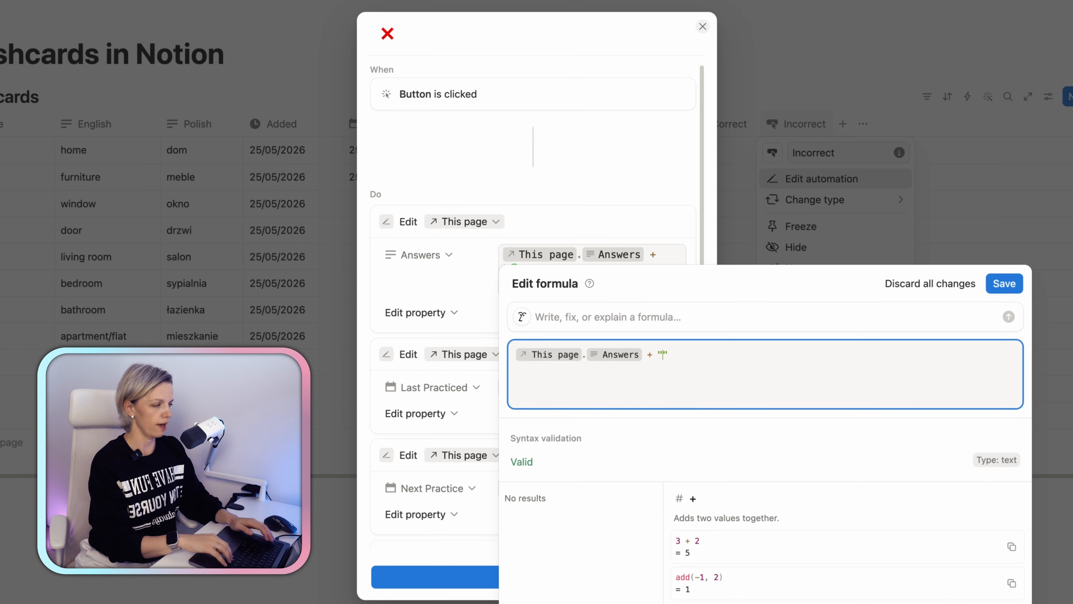
key(ctrl+super+space)
click(600, 409)
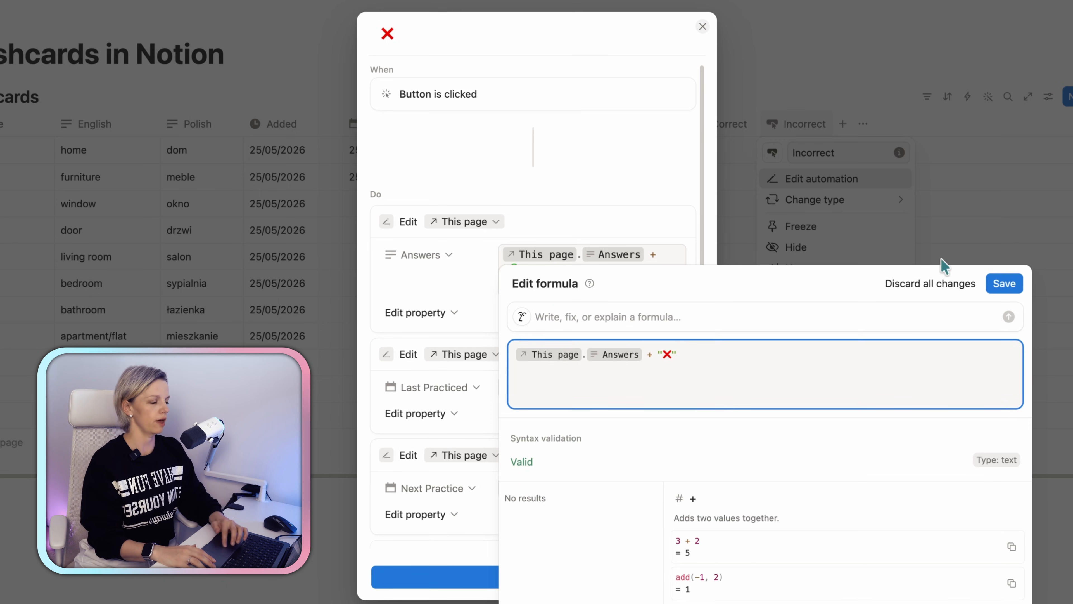
click(1013, 291)
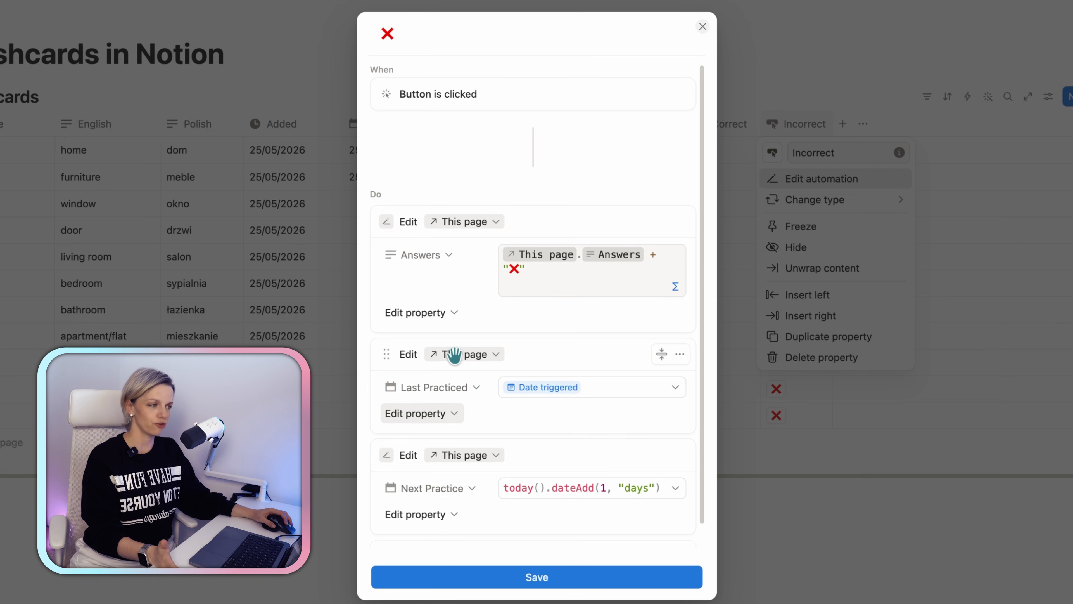
click(554, 578)
click(740, 515)
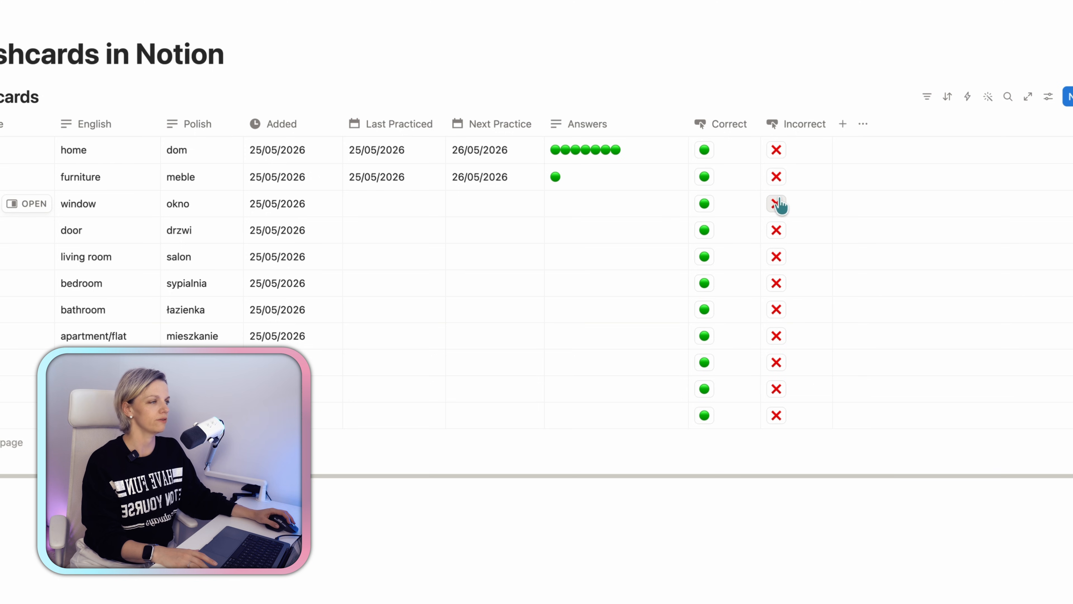
- Test the Incorrect button on the window, furniture, home and bedroom rows, and the Correct button once on the home row
click(778, 204)
click(776, 176)
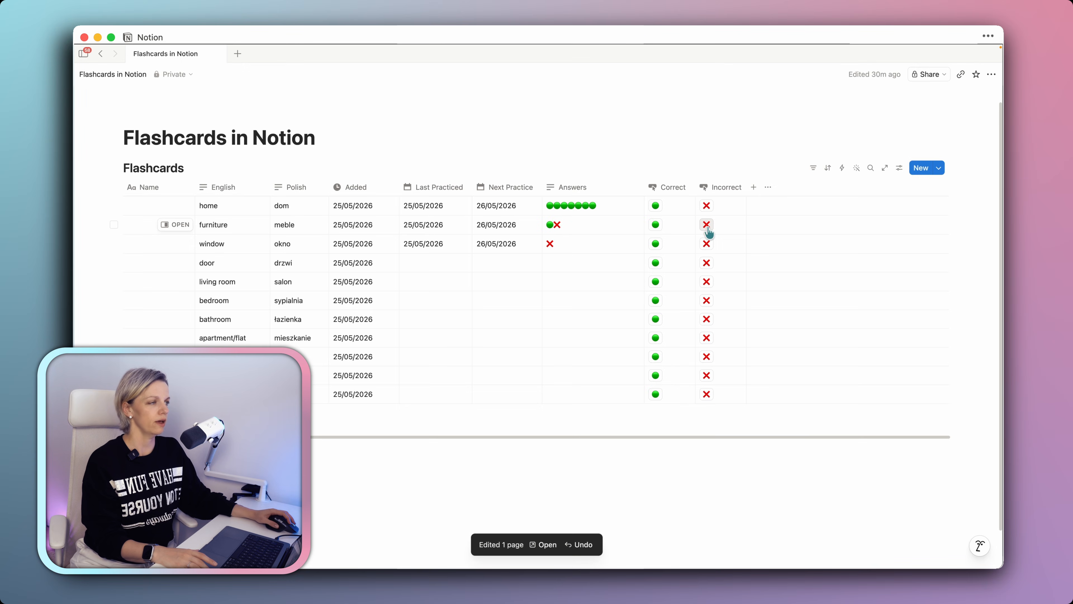
click(776, 150)
click(651, 205)
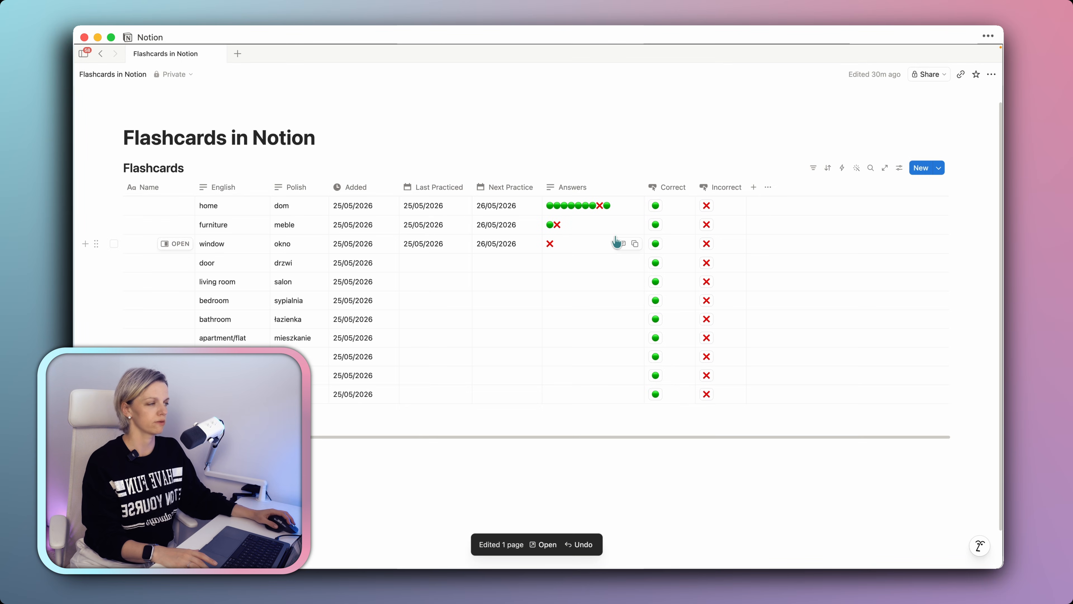
click(706, 300)
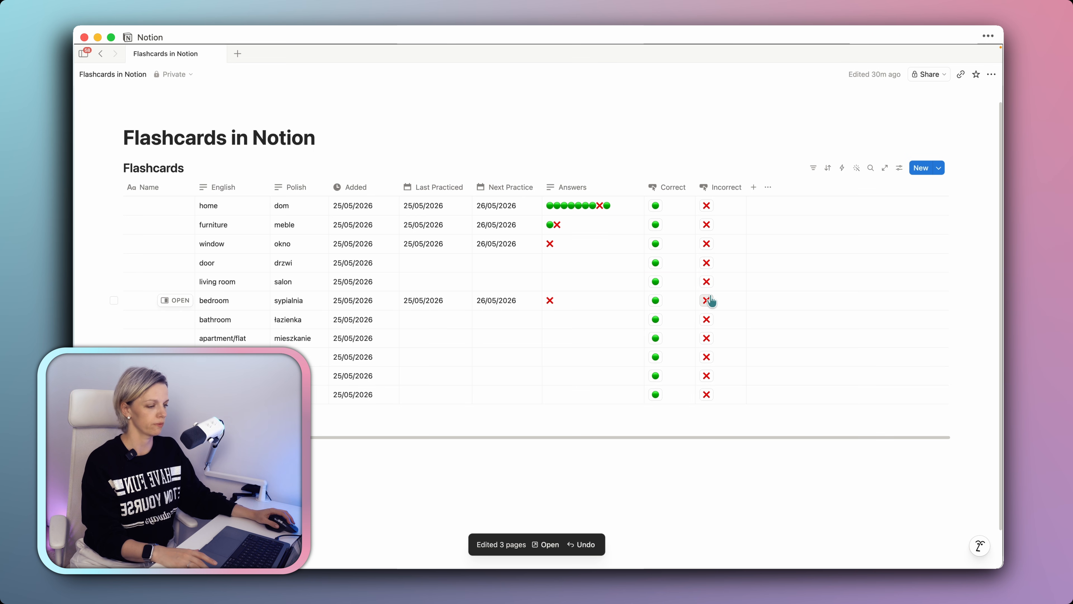
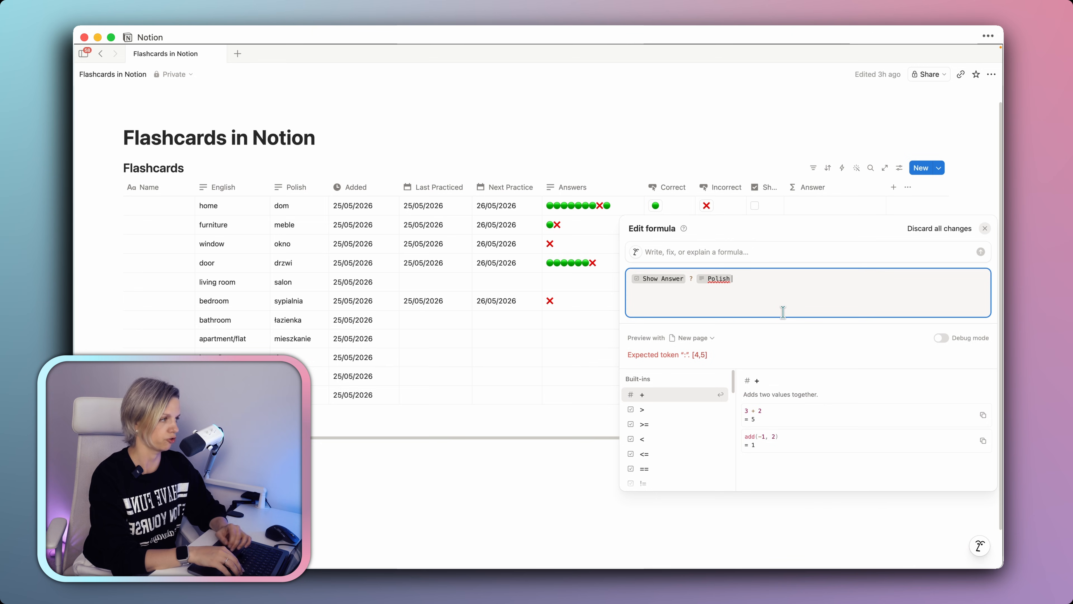
- Finish the Answer formula with : "" after Polish, close the formula editor, and check Show Answer for the home row
text(:)
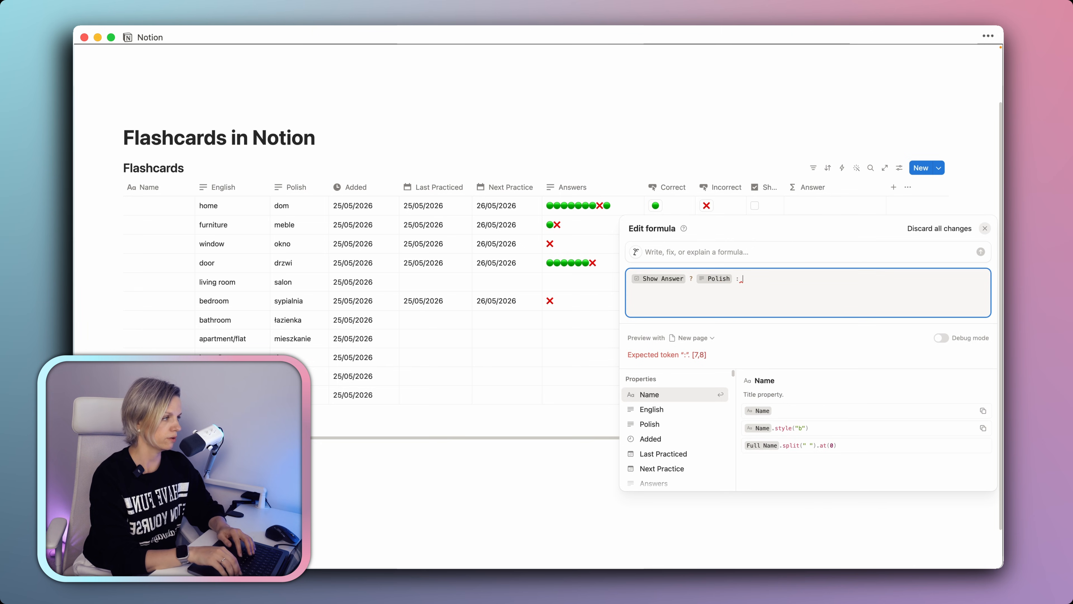
text( "")
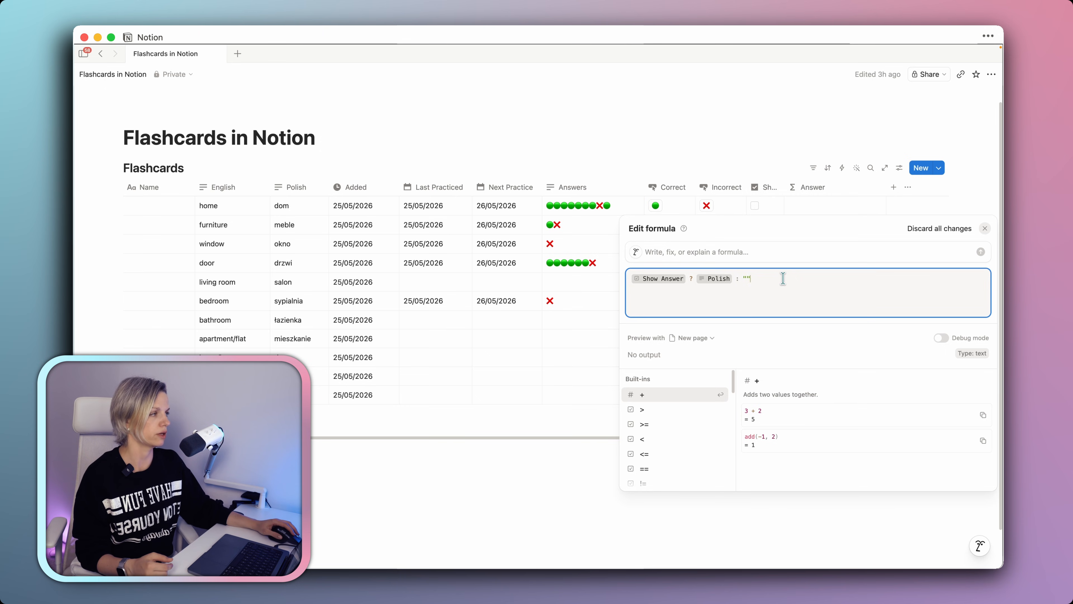
click(756, 163)
click(755, 207)
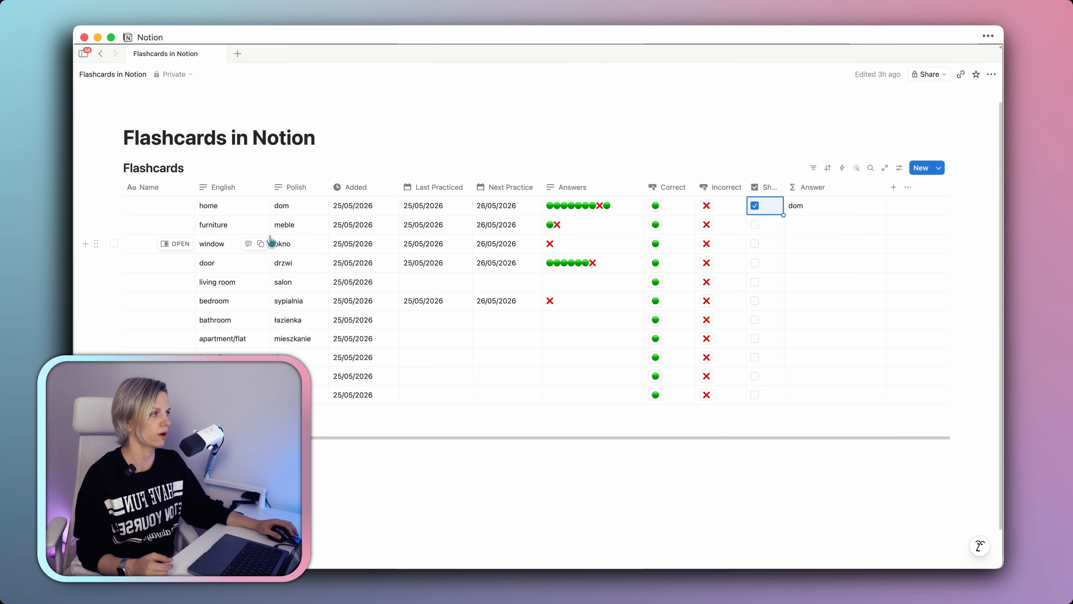
- Check Show Answer for the furniture and window rows
click(755, 225)
click(755, 243)
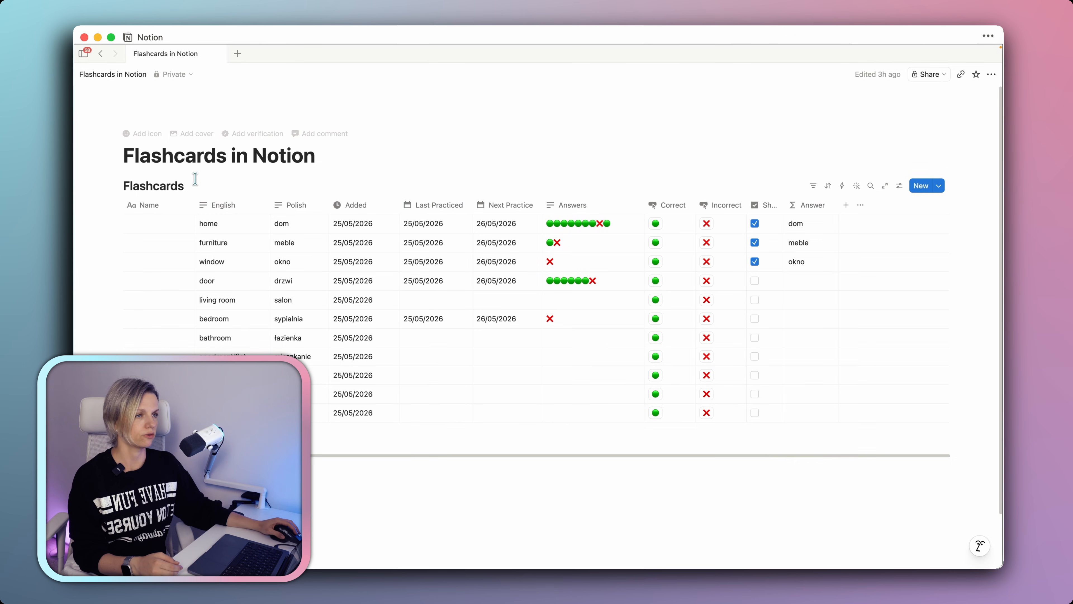
- Add a gallery view named Review to the Flashcards database, with its card preview set to None
click(192, 185)
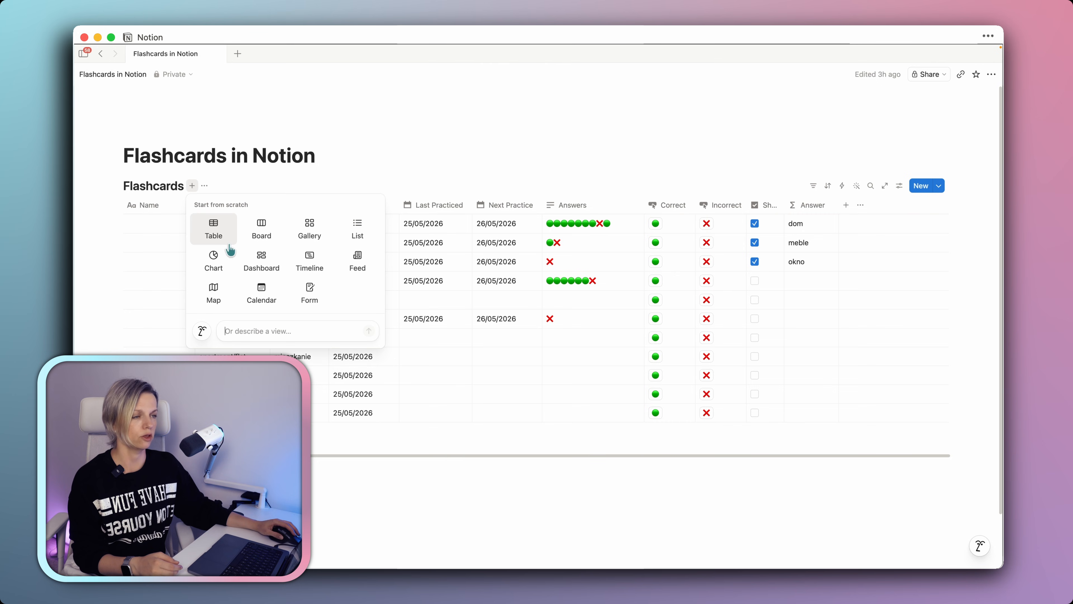
click(302, 235)
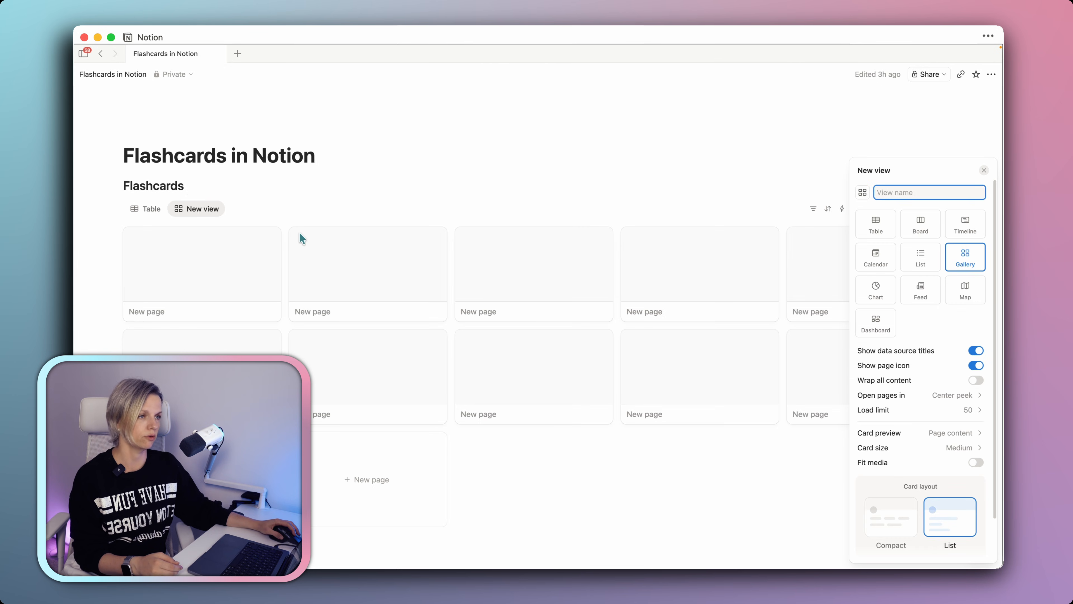
text(Review)
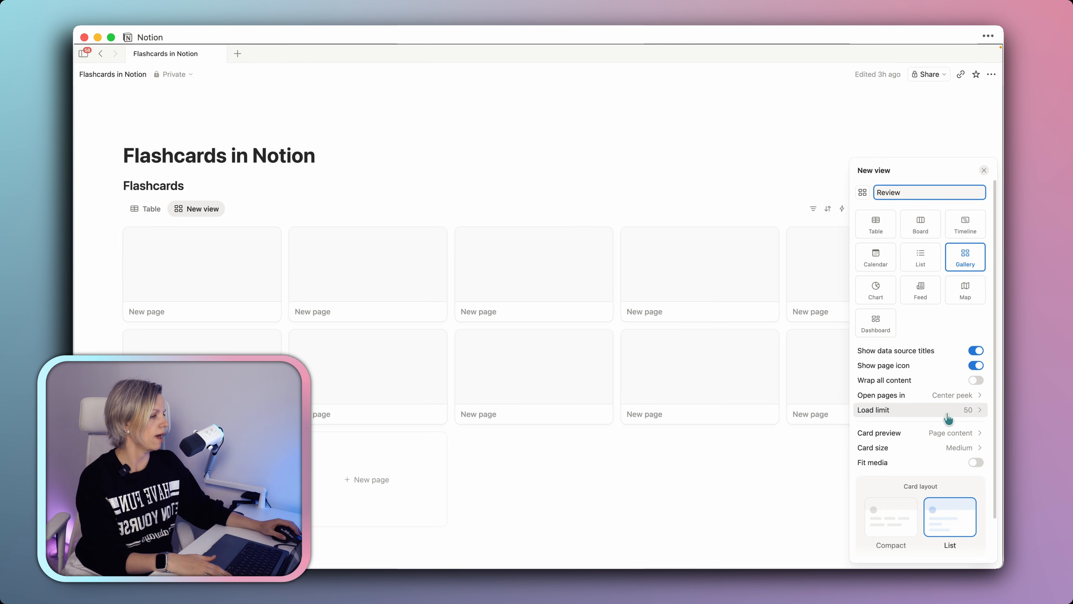
scroll(948, 417, down, 3)
scroll(914, 386, up, 3)
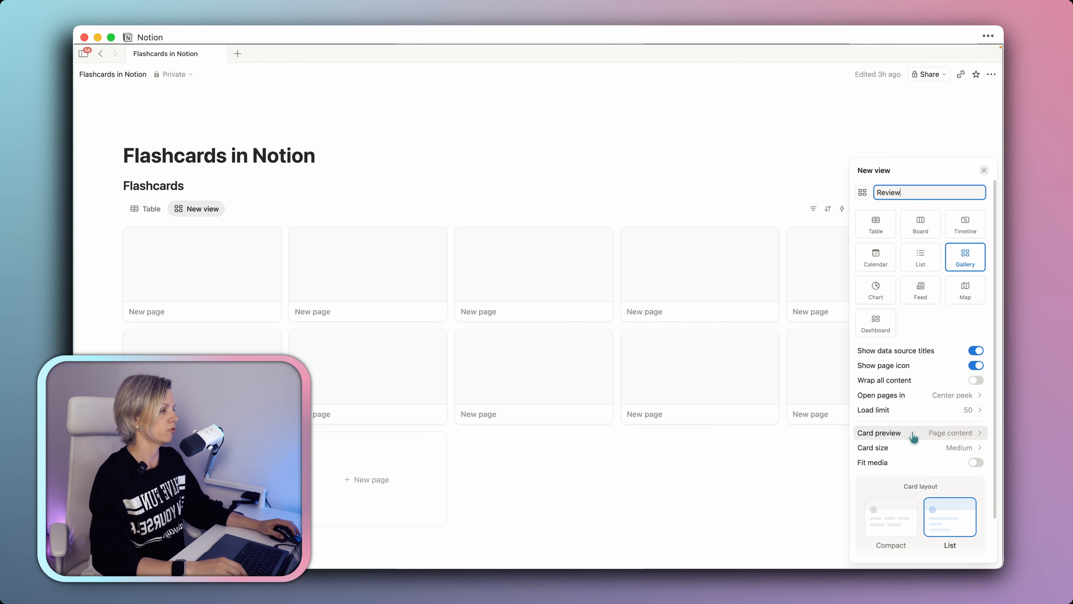
click(903, 440)
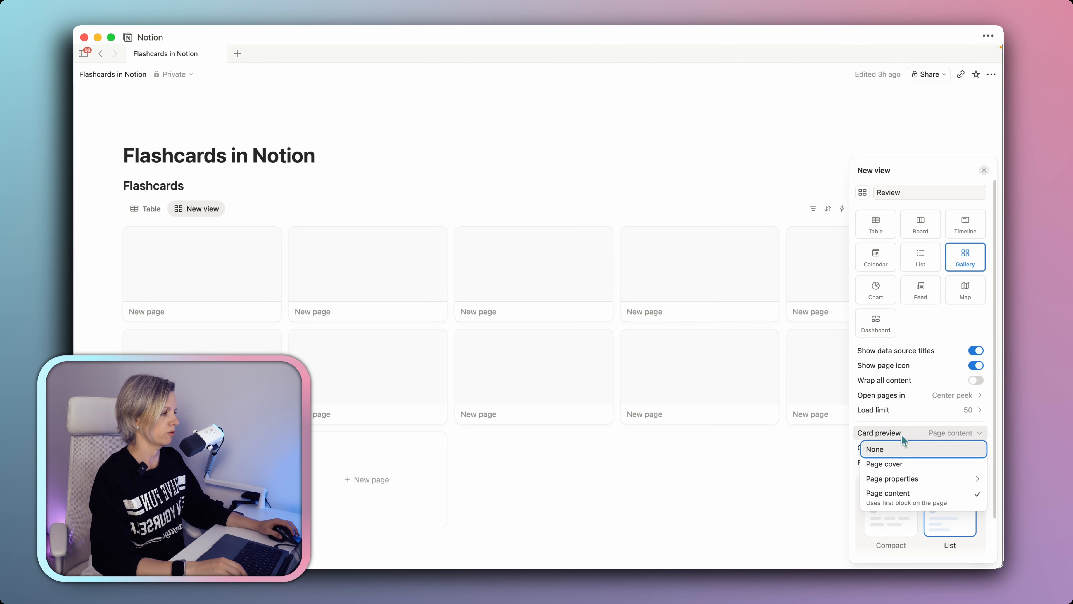
click(886, 451)
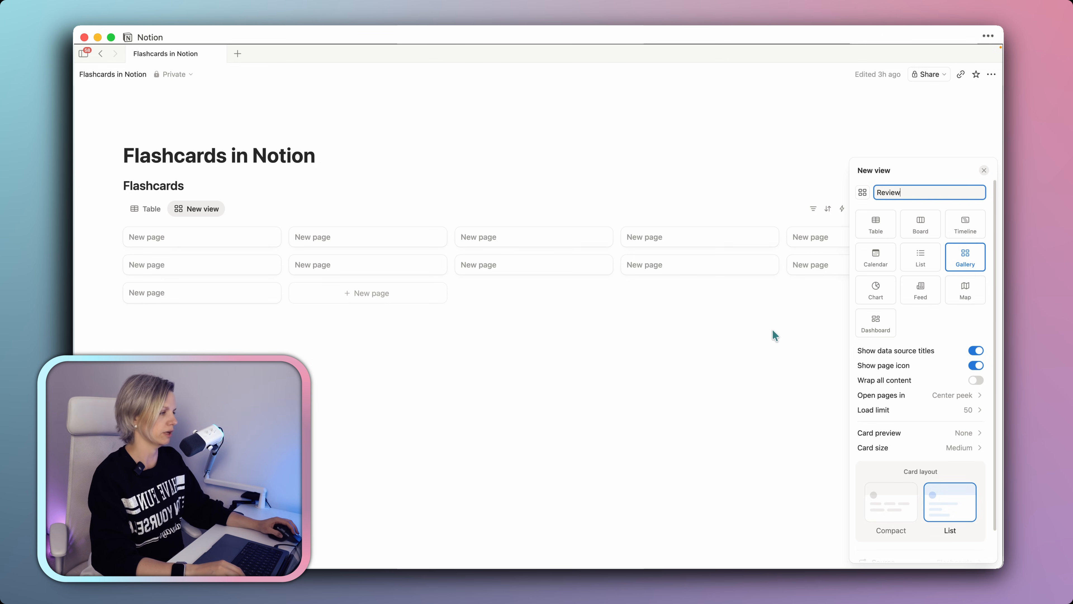
scroll(919, 366, down, 2)
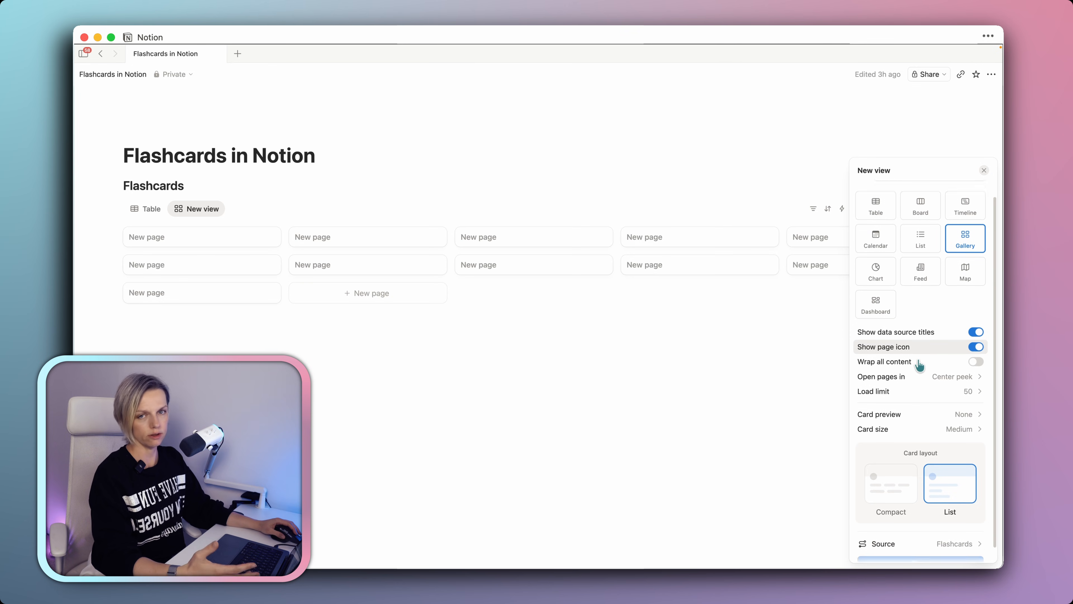
scroll(915, 481, up, 2)
scroll(904, 452, down, 2)
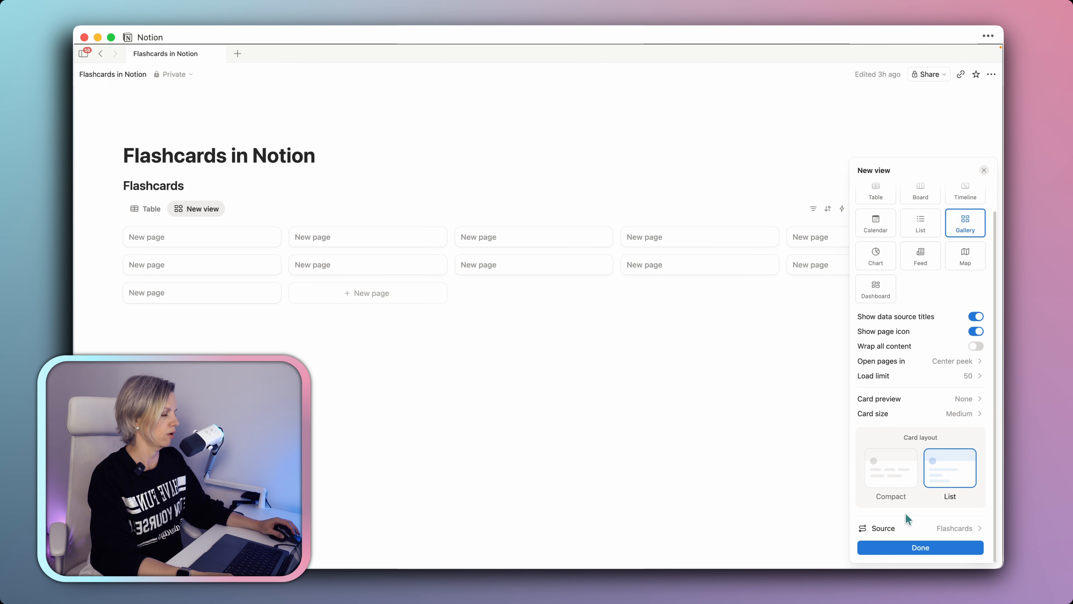
click(911, 547)
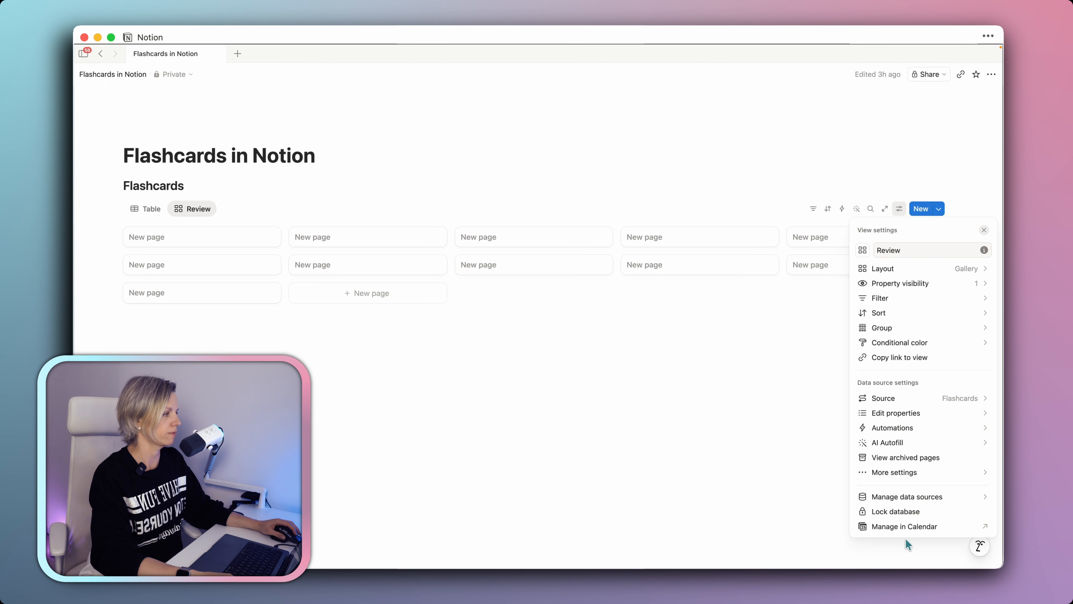
- Show the Answer, English, Show Answer, Correct and Incorrect properties on the Review gallery cards
click(939, 288)
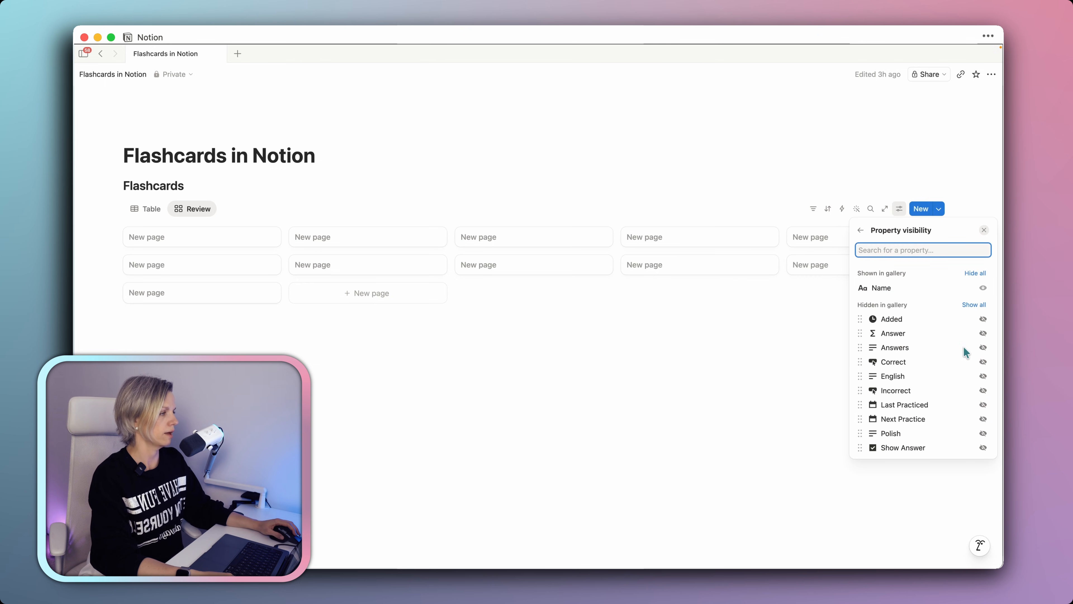
click(984, 333)
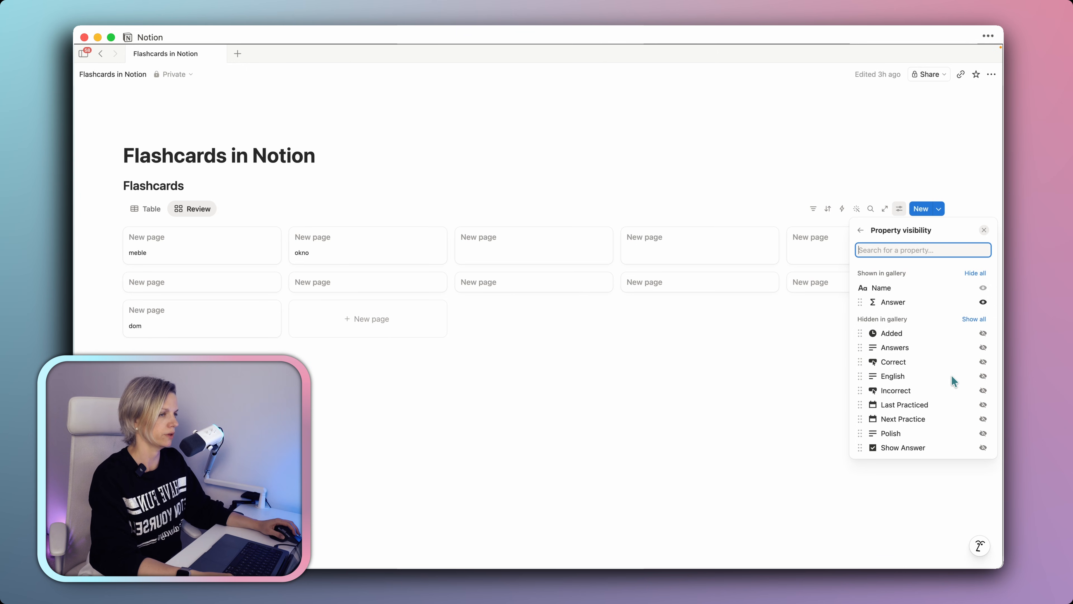
click(983, 376)
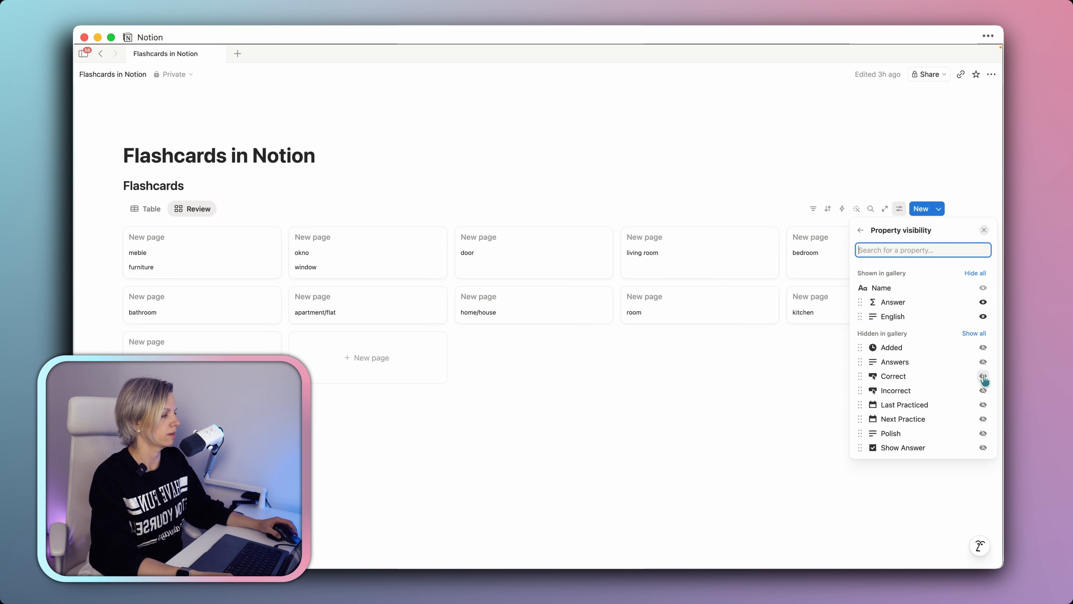
click(983, 448)
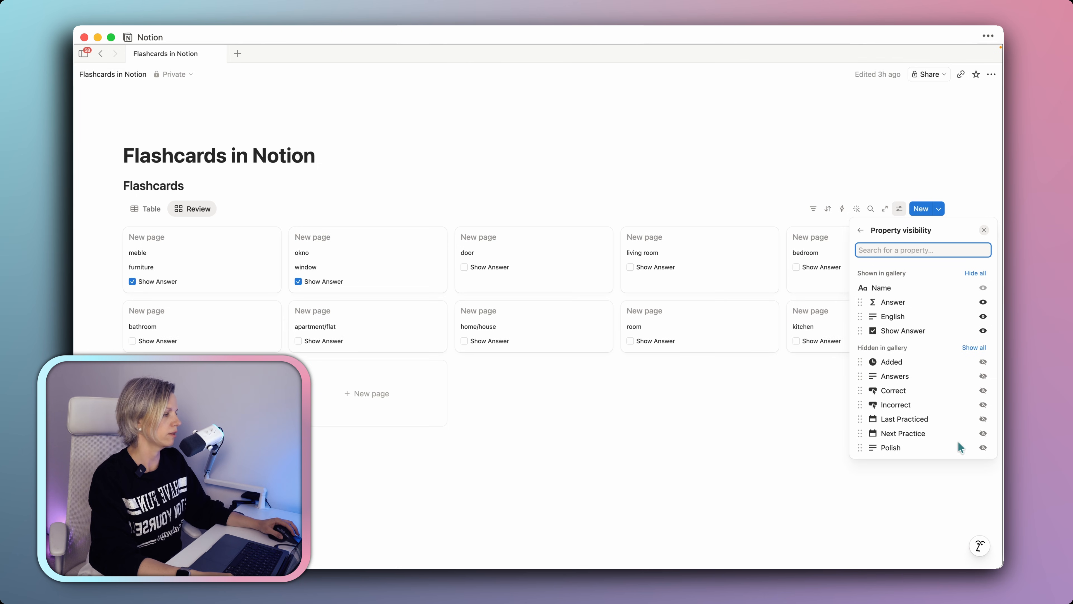
click(983, 390)
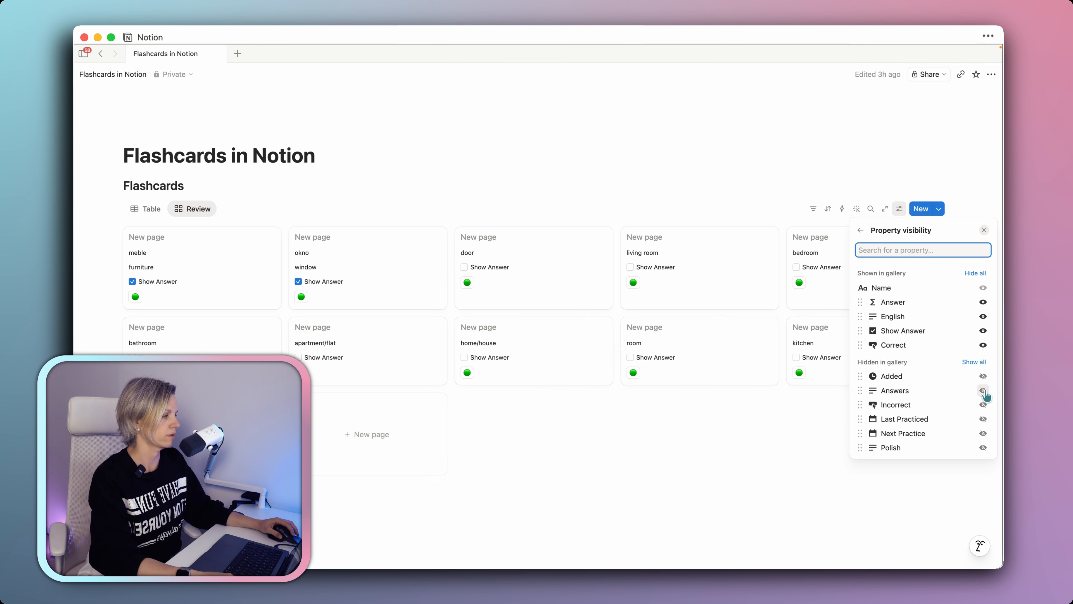
click(983, 405)
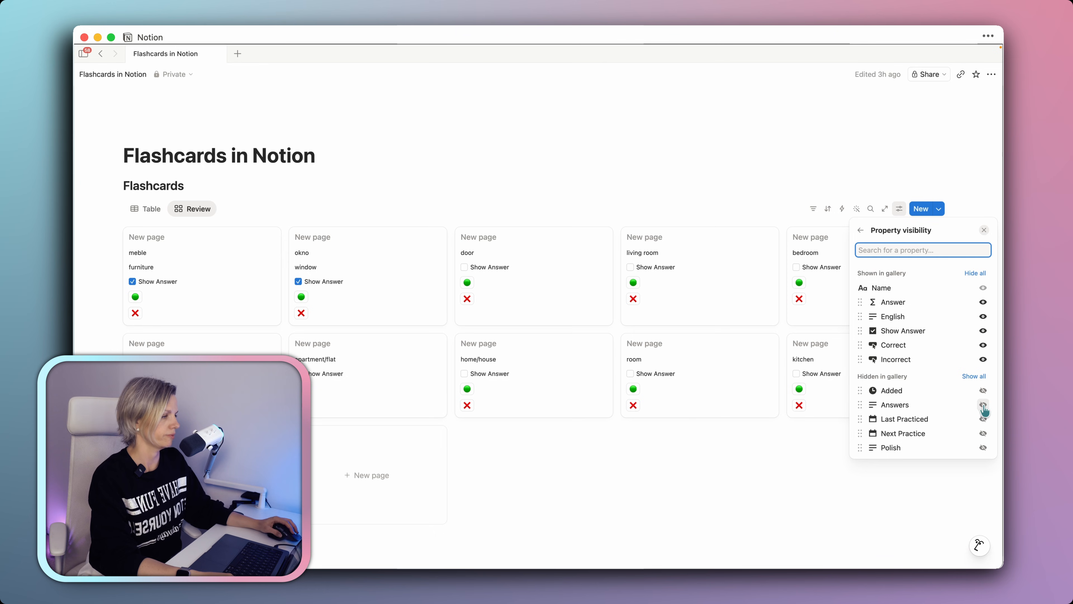
- Switch the Review card layout to Compact, give Show Answer its own full line, and close the view settings
click(860, 230)
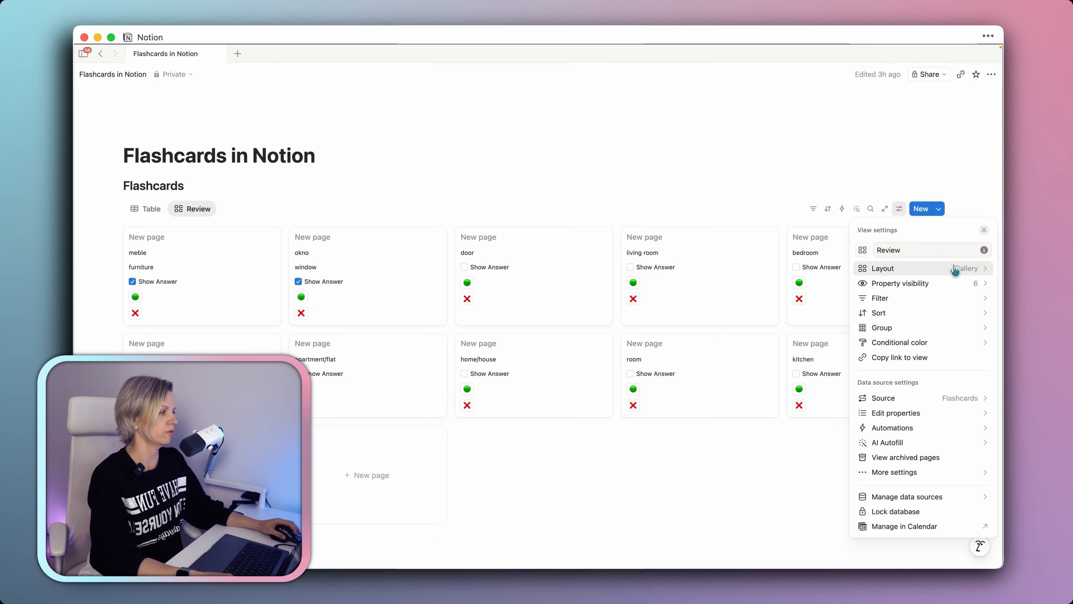
click(941, 272)
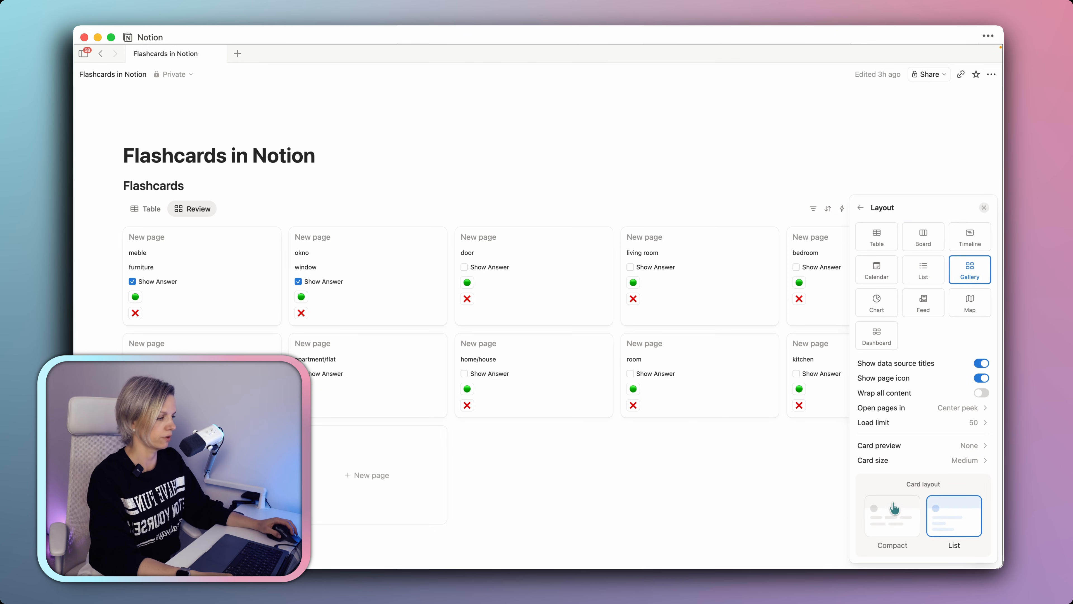
click(893, 512)
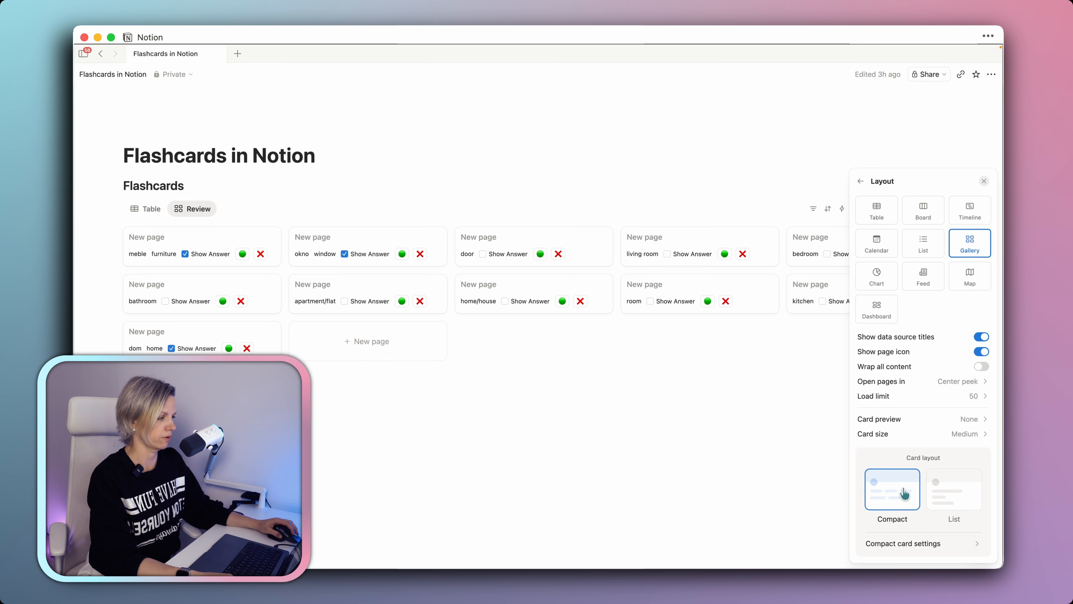
click(946, 545)
click(981, 424)
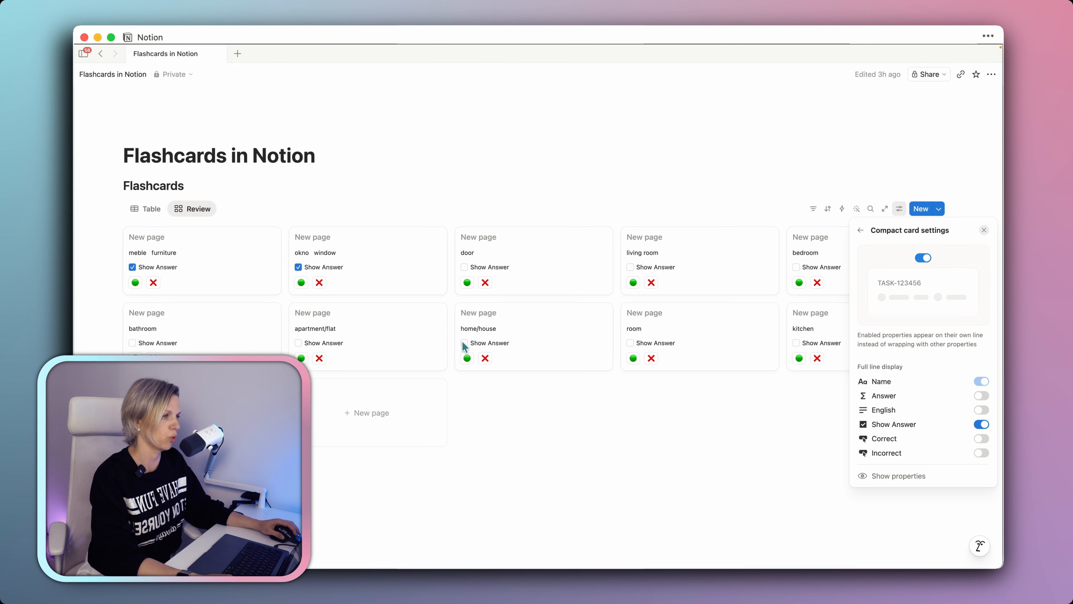
click(543, 427)
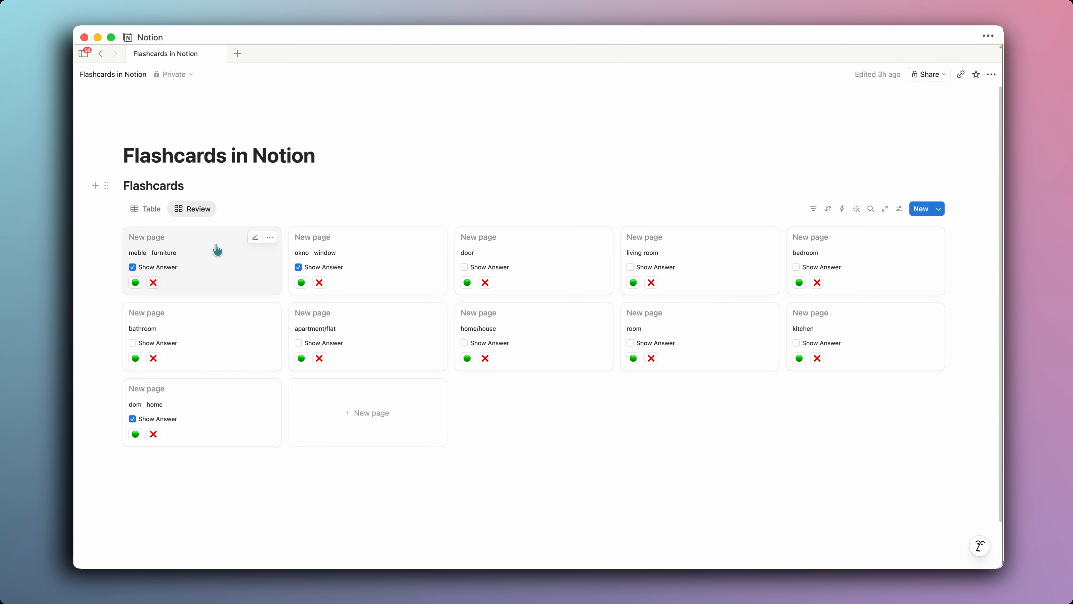
- In the Table view, enter a single space as the home row's Name and fill it down through the kitchen row
click(148, 216)
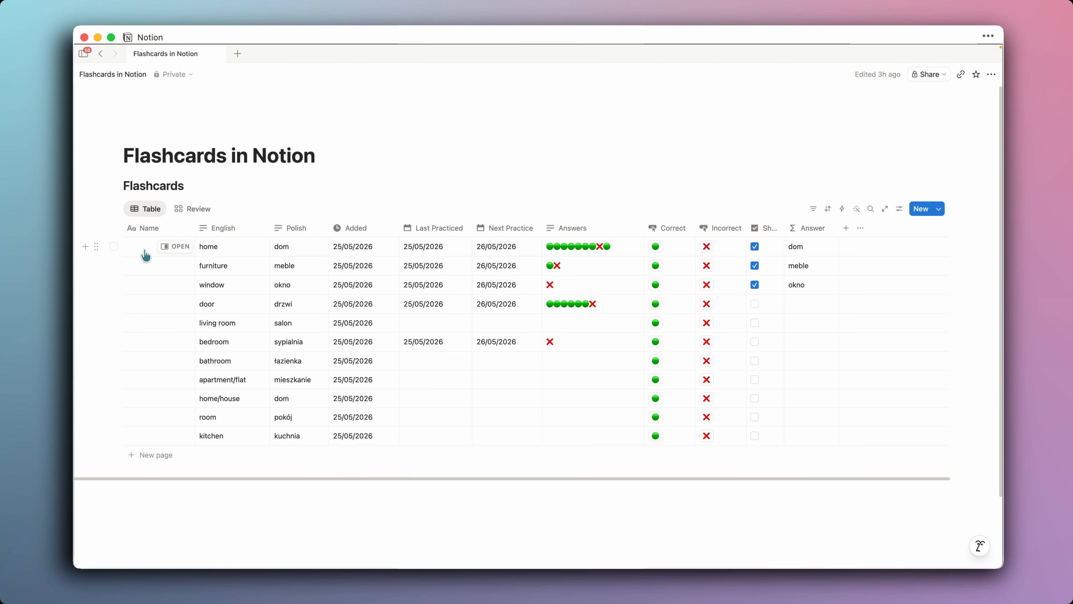
click(144, 247)
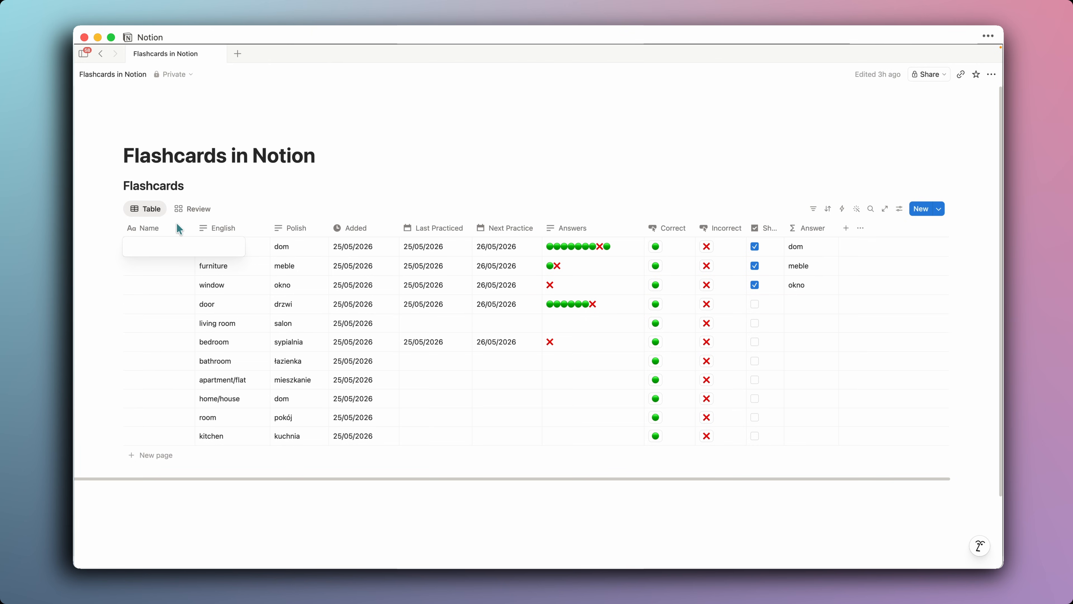
key(Escape)
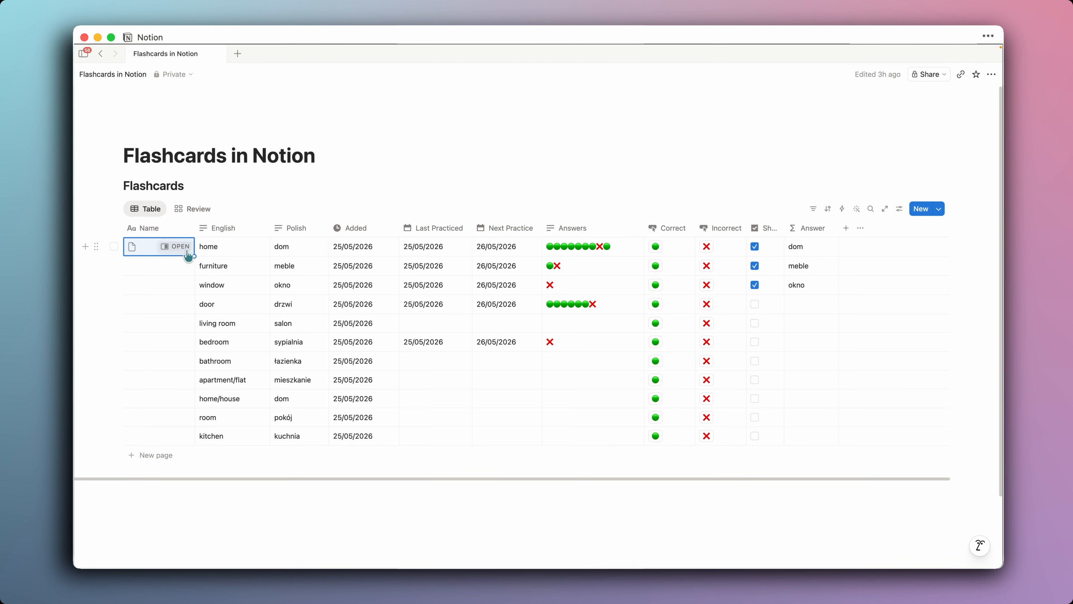
mouse_move(193, 256)
mouse_down()
mouse_move(190, 435)
mouse_move(166, 445)
mouse_up()
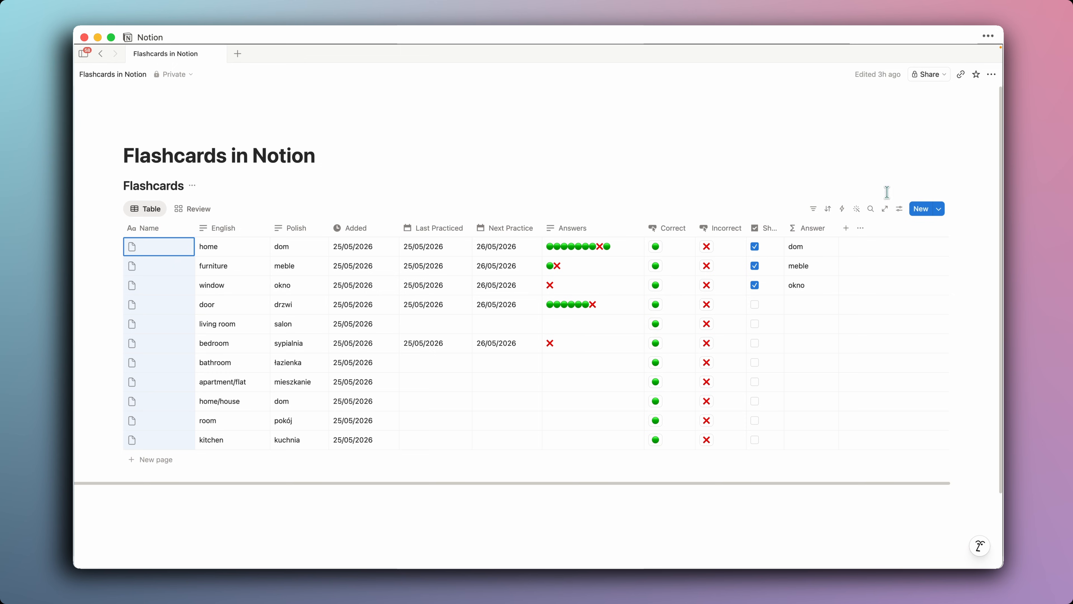
- Create a new Flashcards page template with a single space as its title
click(940, 210)
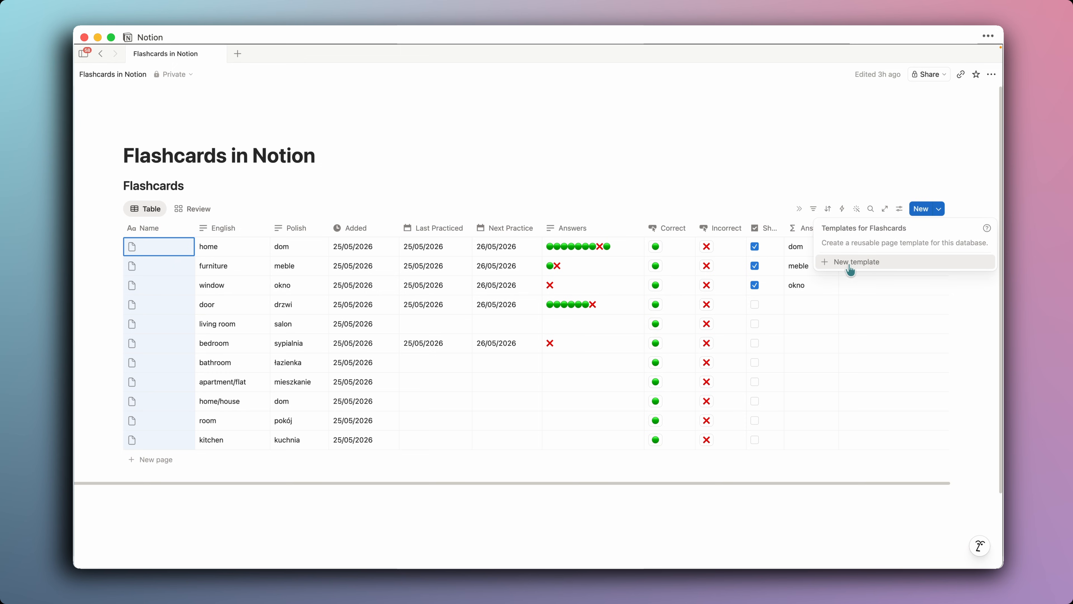
click(859, 265)
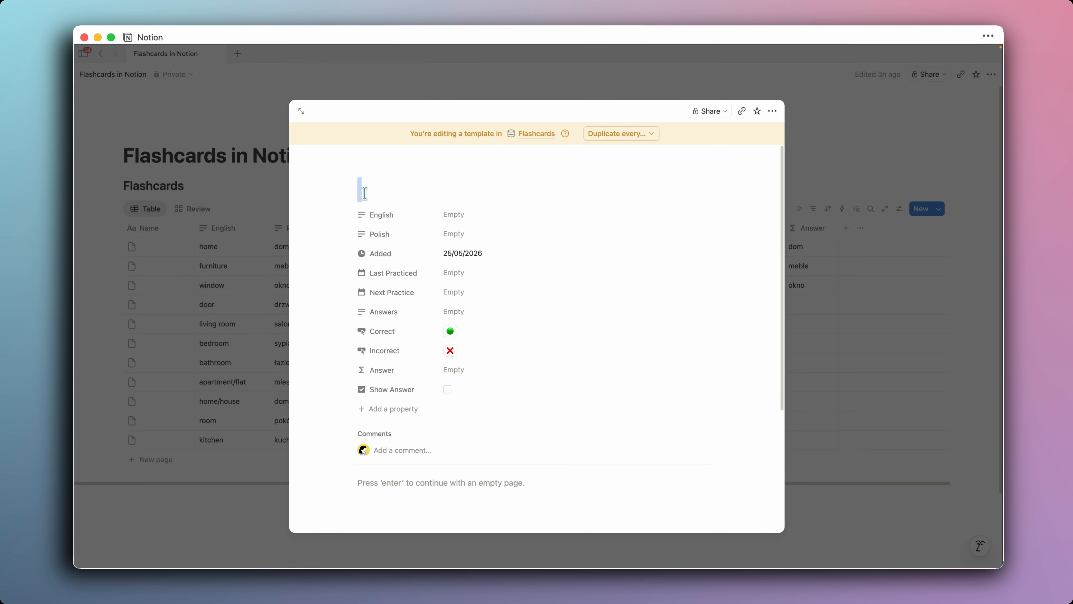
click(851, 133)
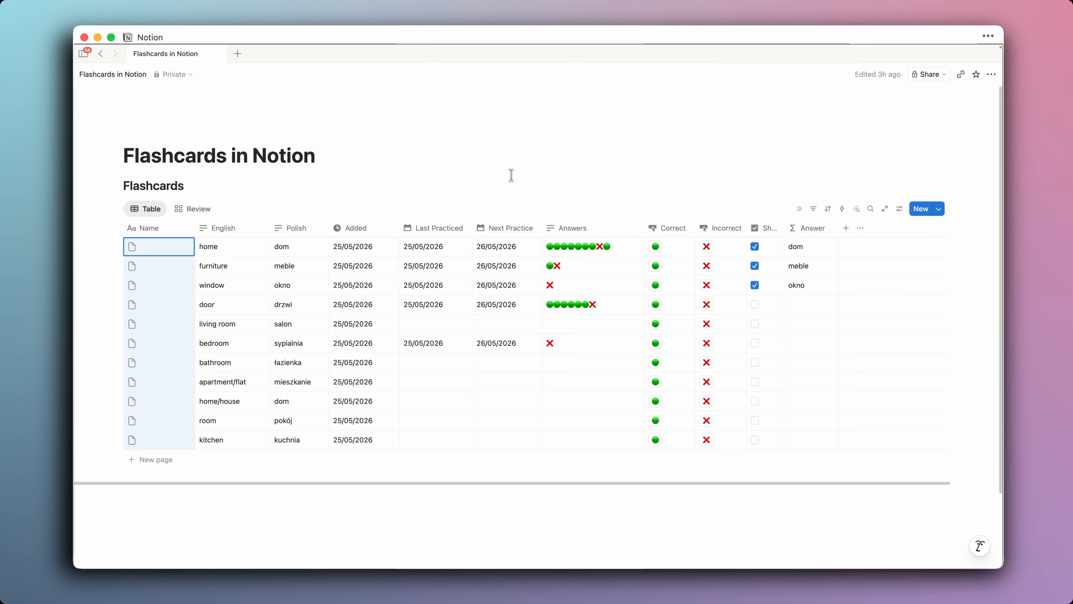
- Set the blank-titled template as the default for all views in Flashcards
click(939, 209)
click(986, 245)
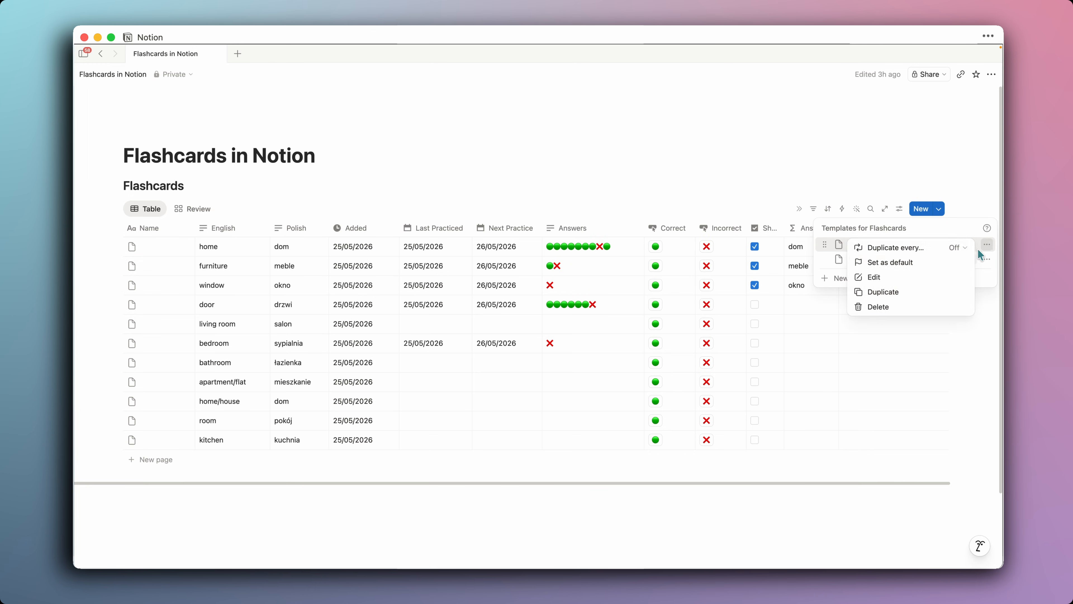
click(909, 263)
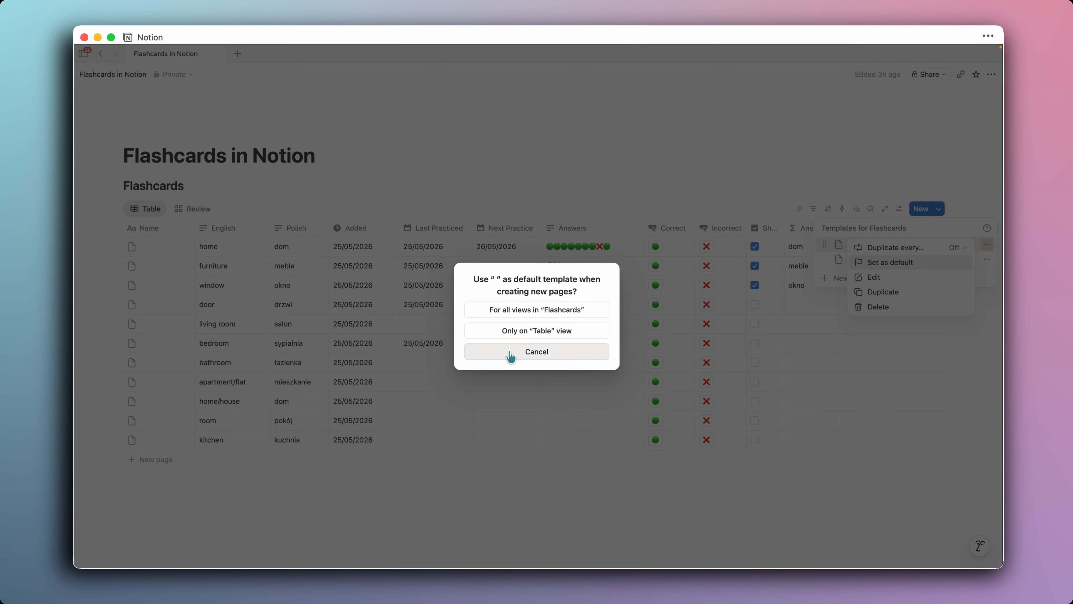
click(551, 313)
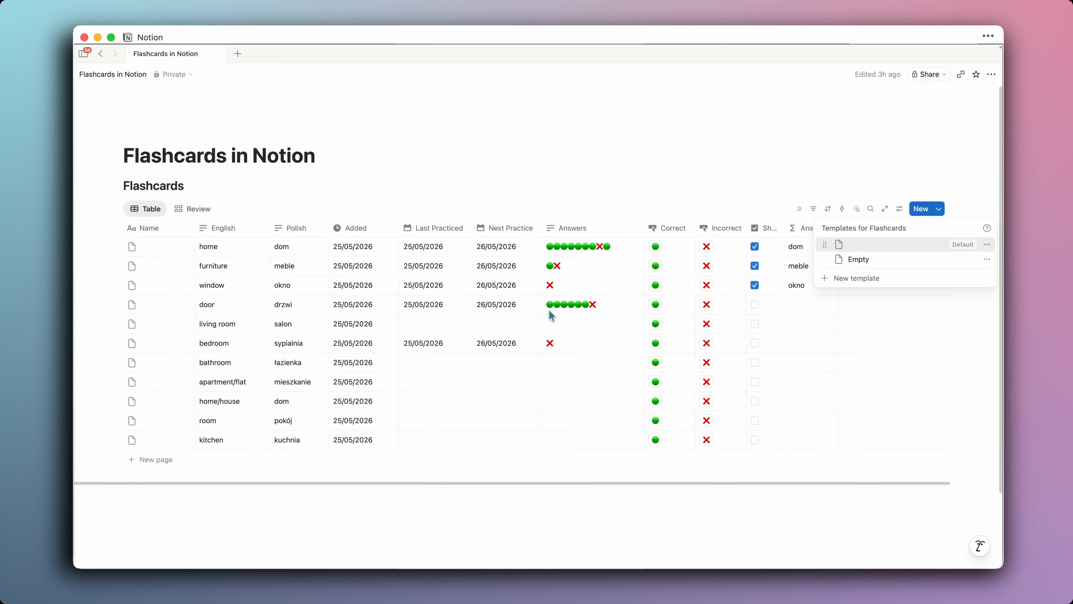
click(427, 458)
- Add a new row from the default template with ceiling as its English word and sufit as its Polish word
click(156, 460)
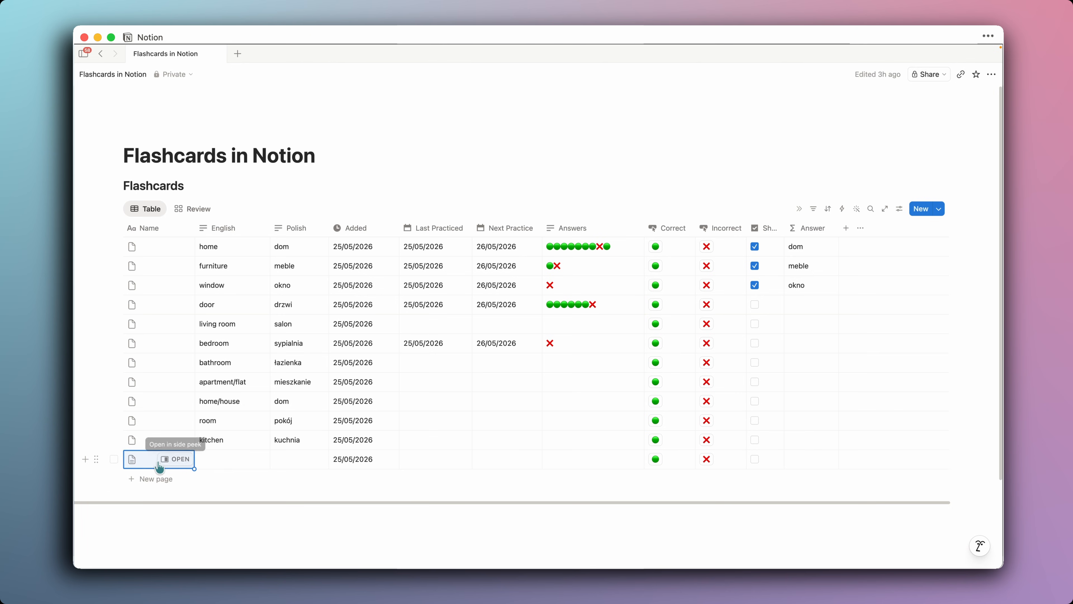
click(148, 459)
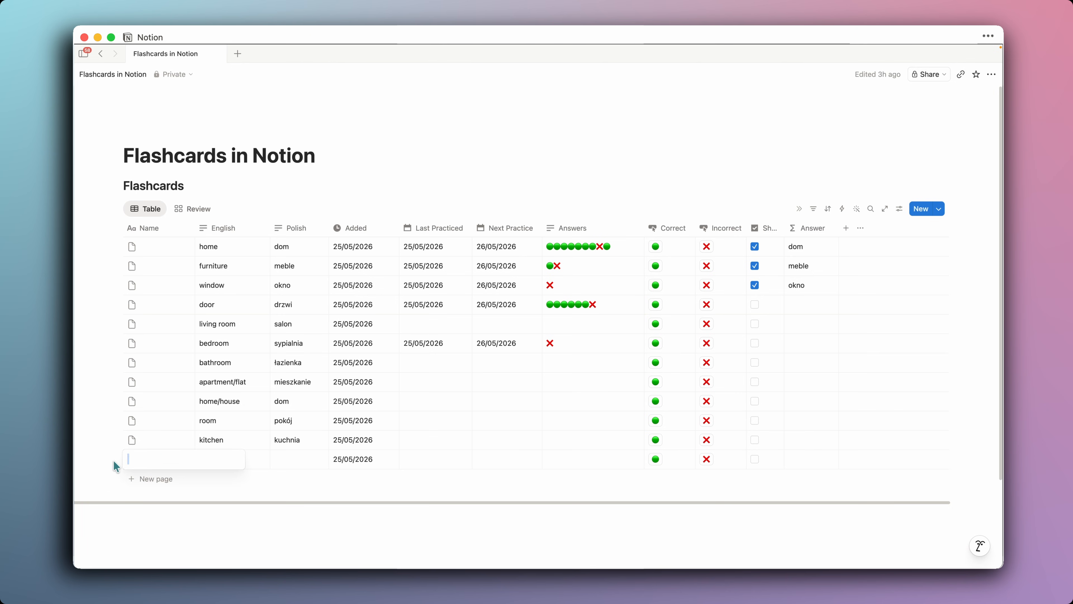
click(218, 459)
text(ceiling)
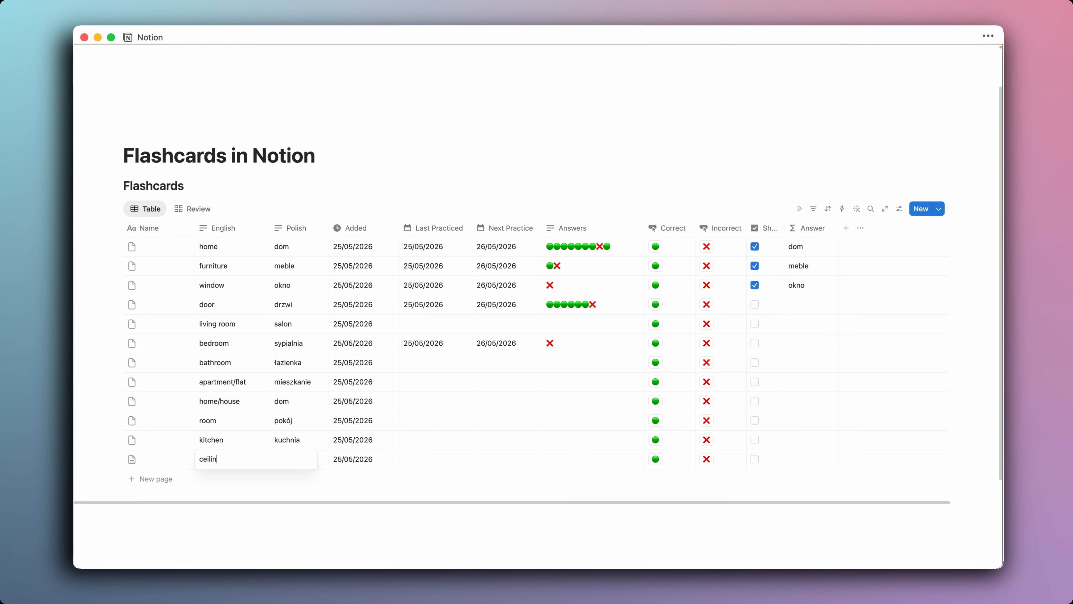
key(Return)
click(283, 459)
text(sufit)
key(BackSpace)
text(it)
key(Return)
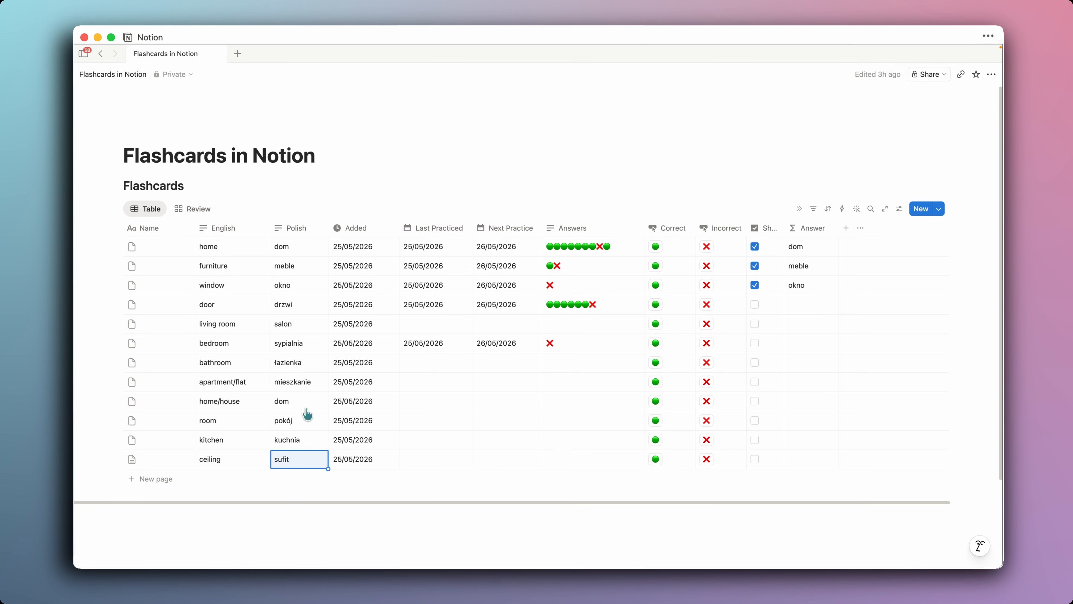
- Turn off page icons on the cards in the Review gallery view
click(197, 207)
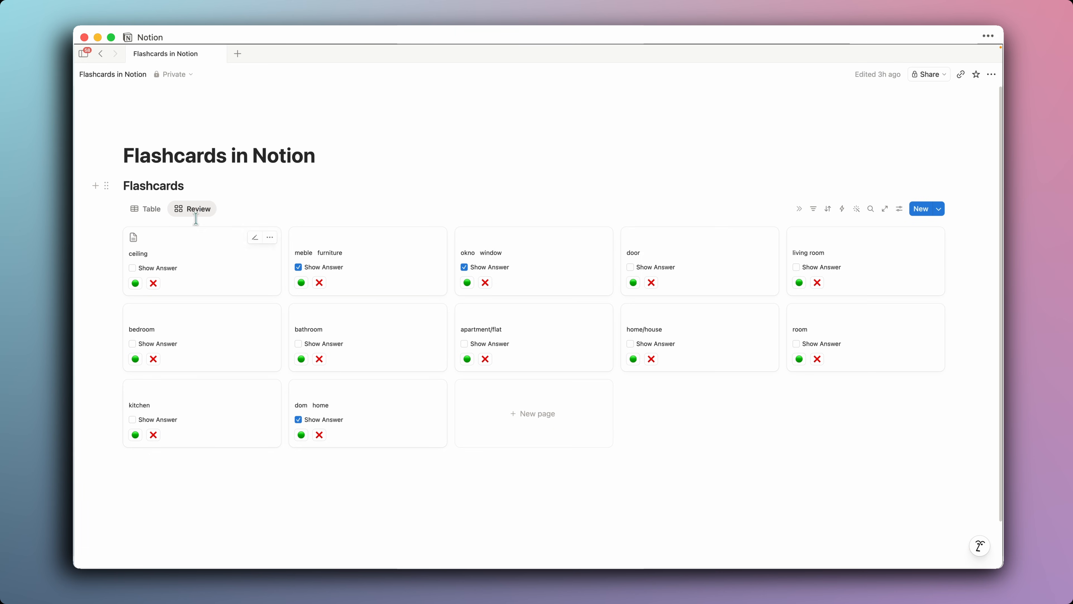
click(147, 209)
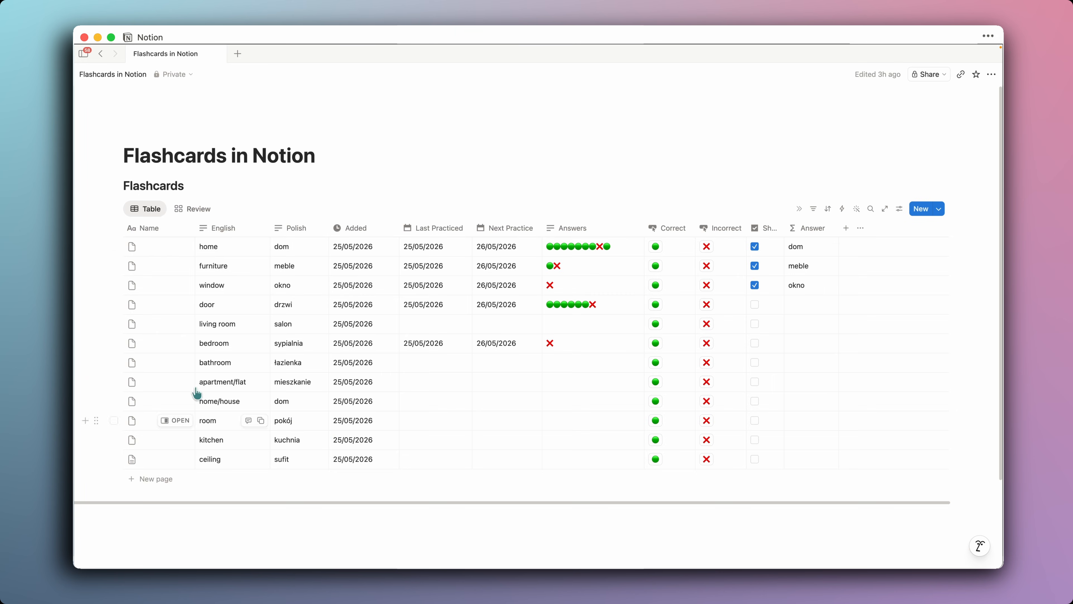
click(192, 208)
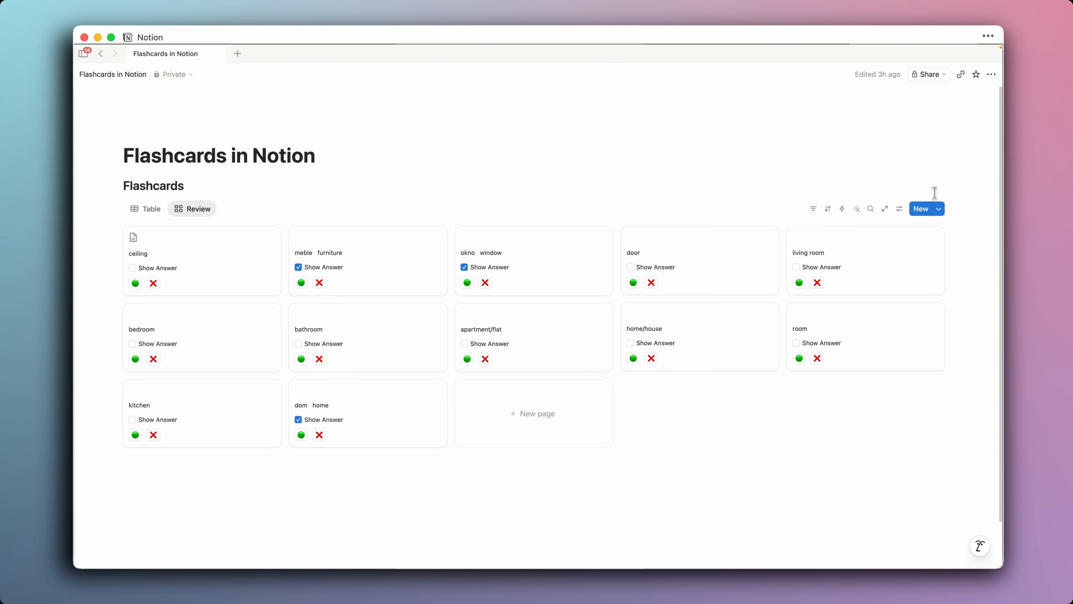
click(899, 208)
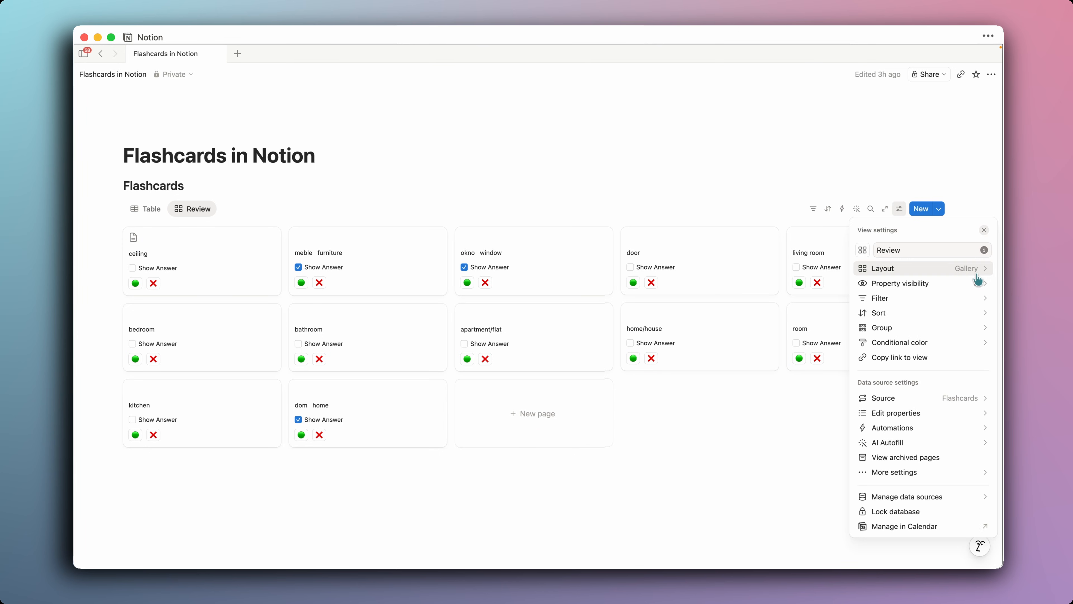
click(967, 269)
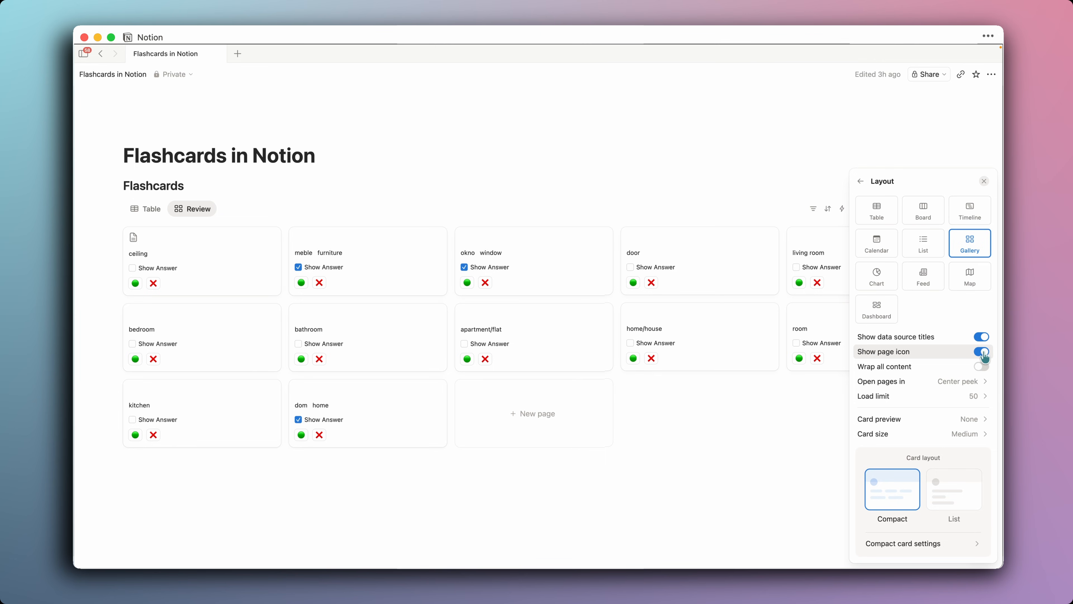
click(398, 171)
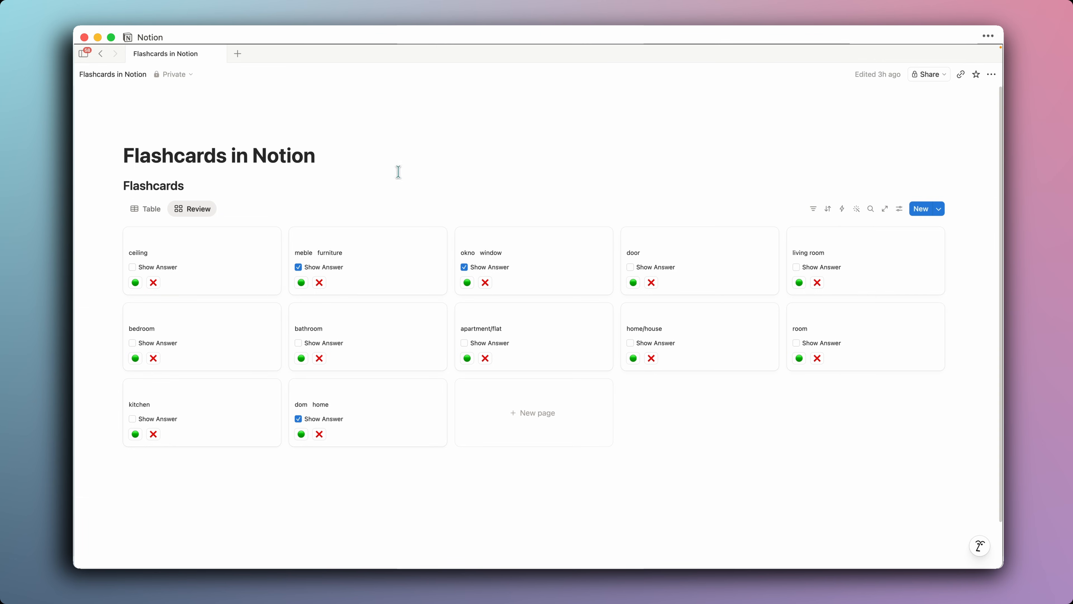
- Turn off page icons in the Table view's layout
click(143, 209)
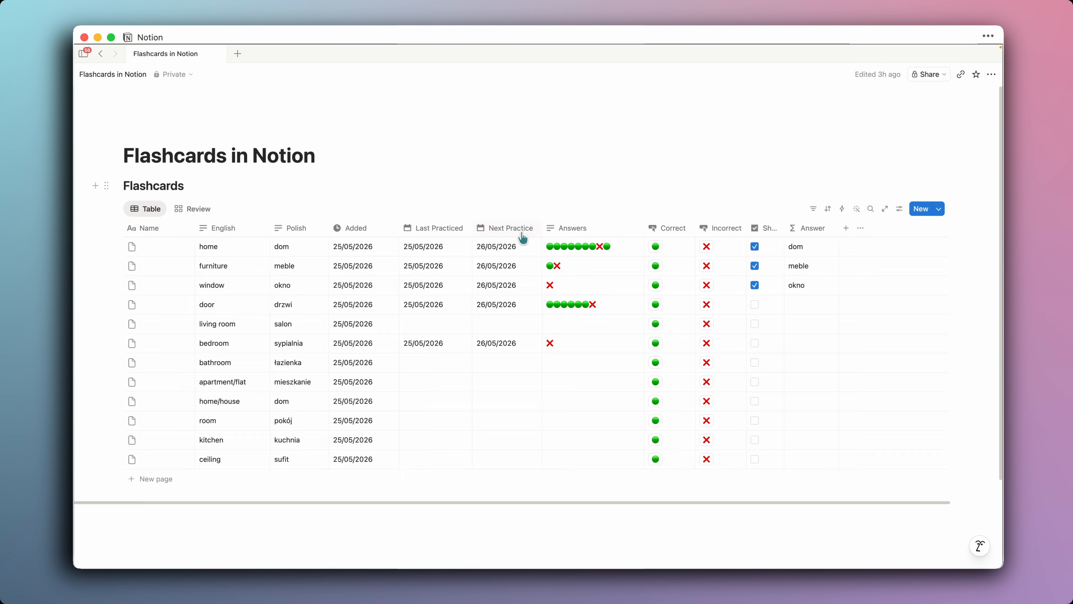
click(900, 209)
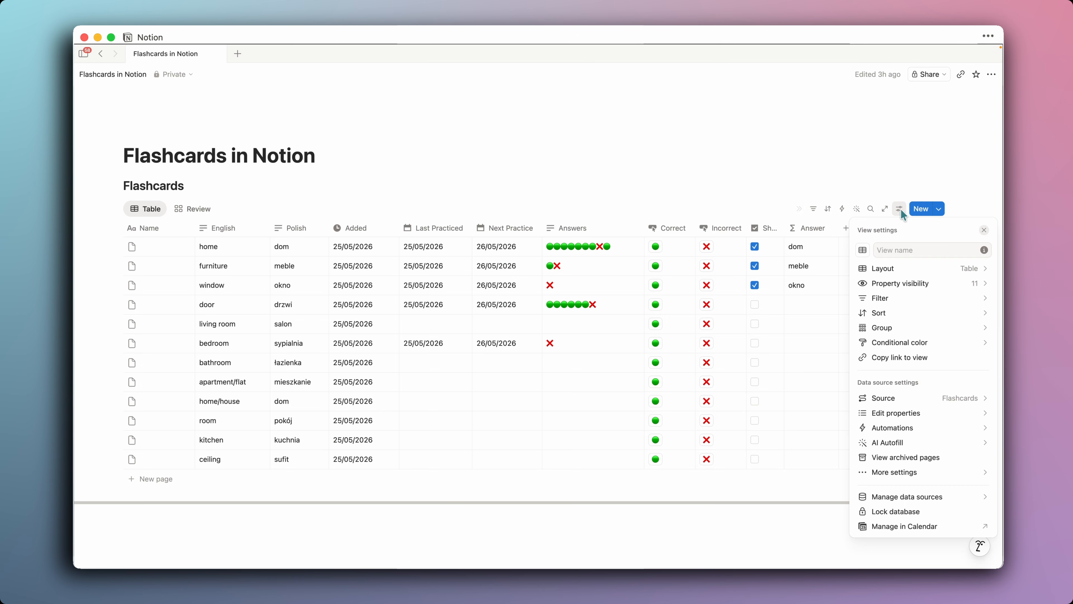
click(941, 271)
click(980, 415)
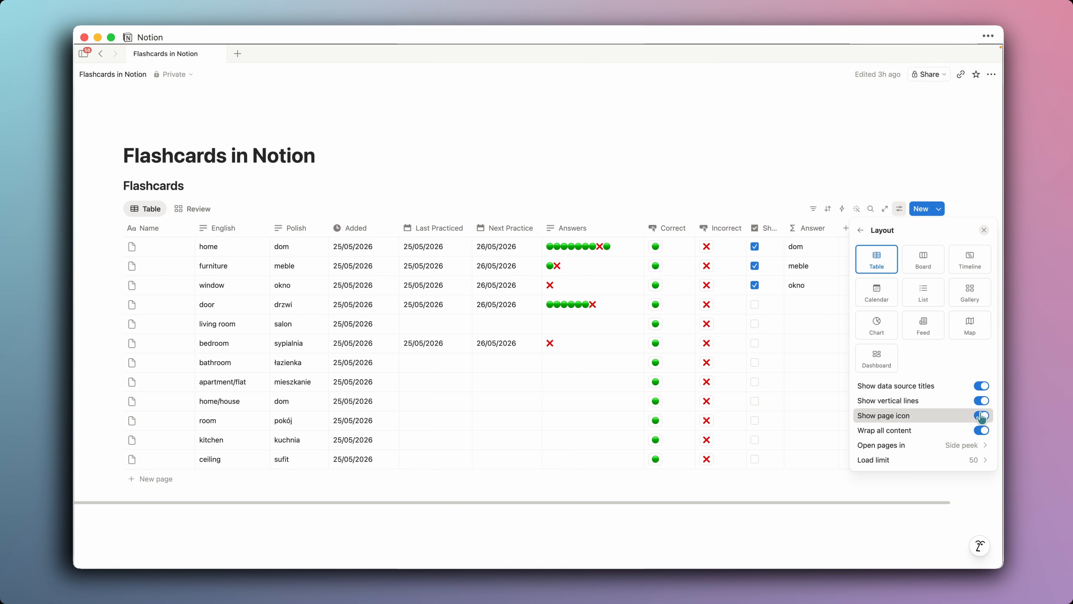
click(578, 170)
- Rename the Table view as Debug
click(147, 207)
click(157, 228)
text(Debug)
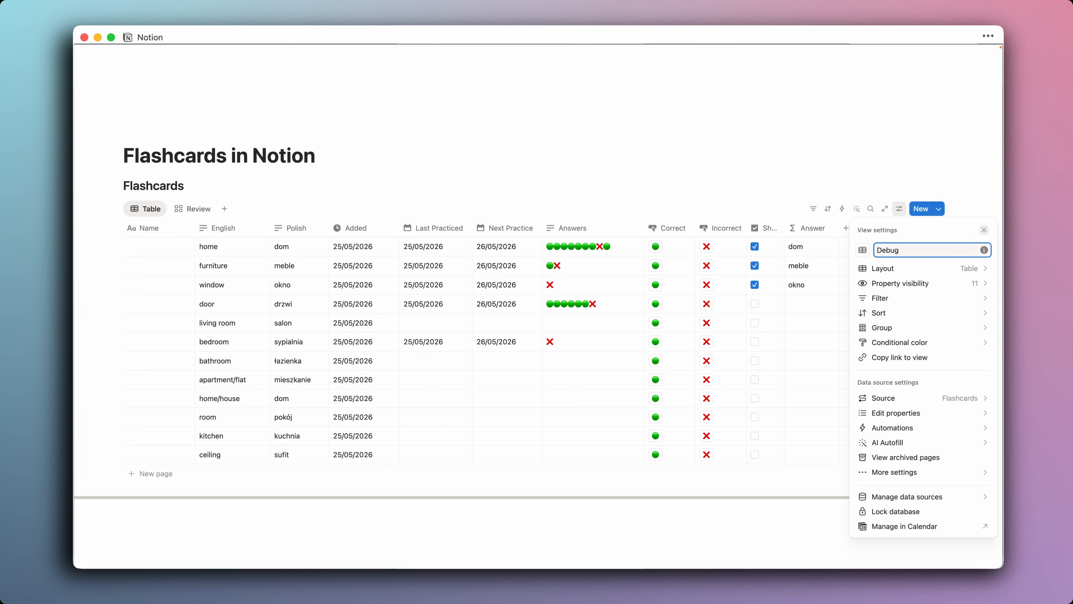
key(Escape)
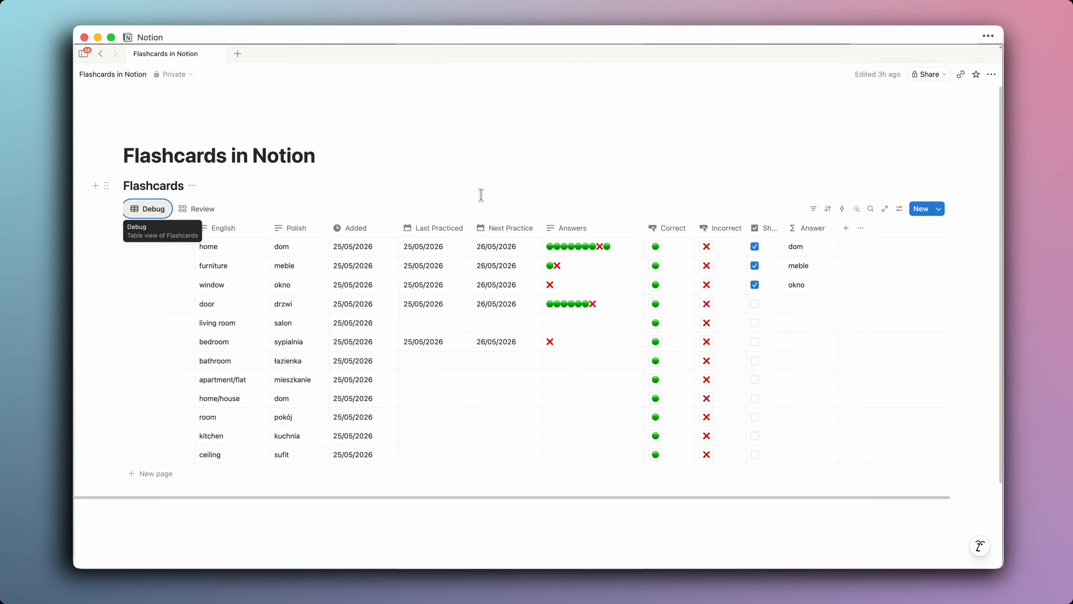
- Find icons matching educ and set the graduation cap as the Review view's icon
click(198, 210)
click(198, 210)
click(201, 256)
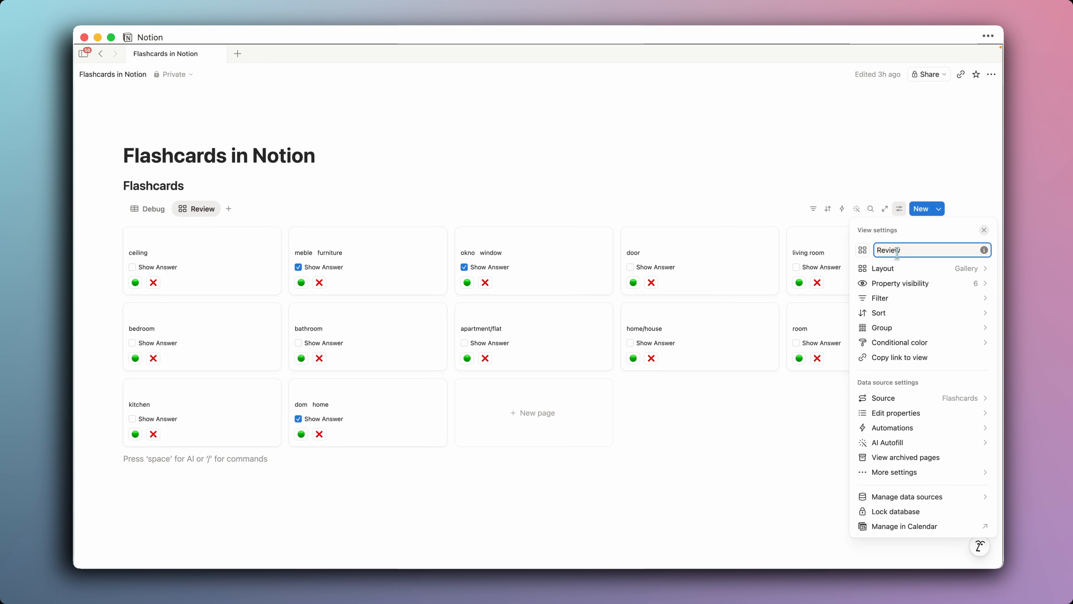
click(866, 253)
text(educ)
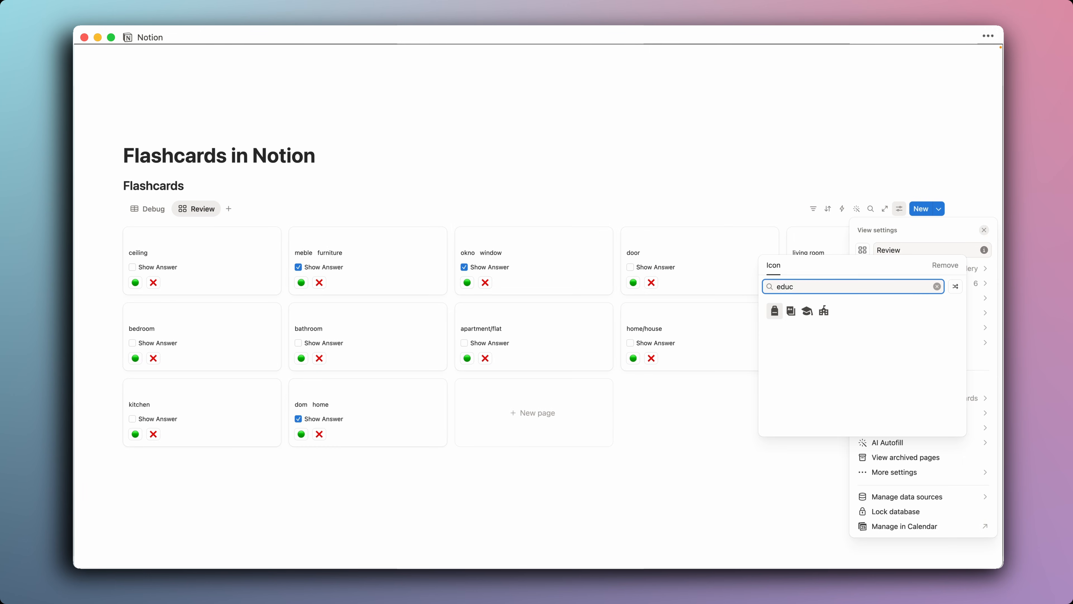
click(807, 311)
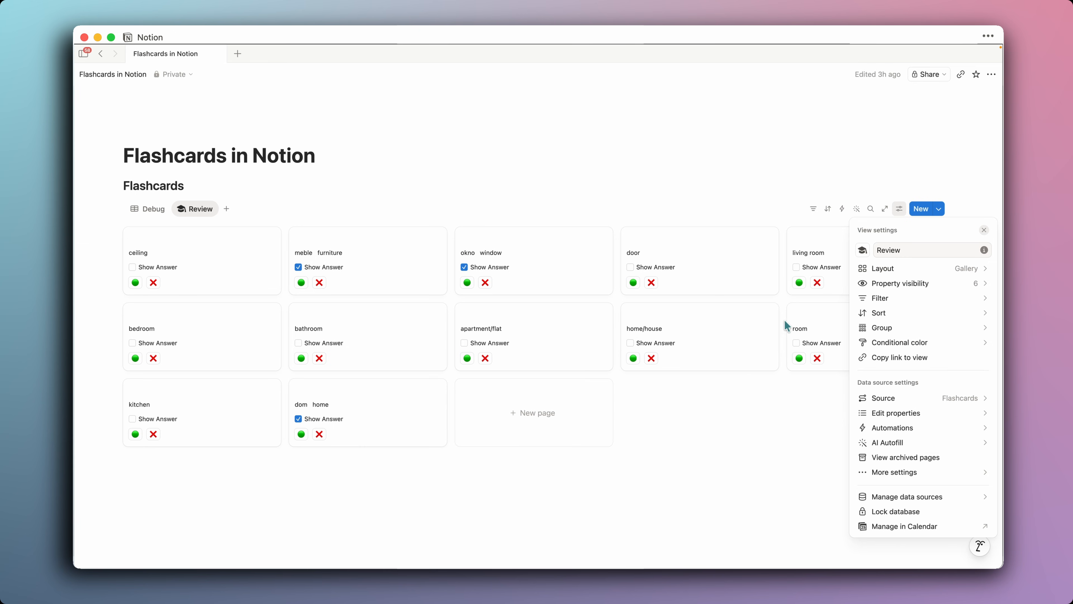
click(636, 214)
- Find icons matching tool and set the wrench as the Debug view's icon
click(153, 212)
click(153, 211)
click(163, 250)
click(863, 250)
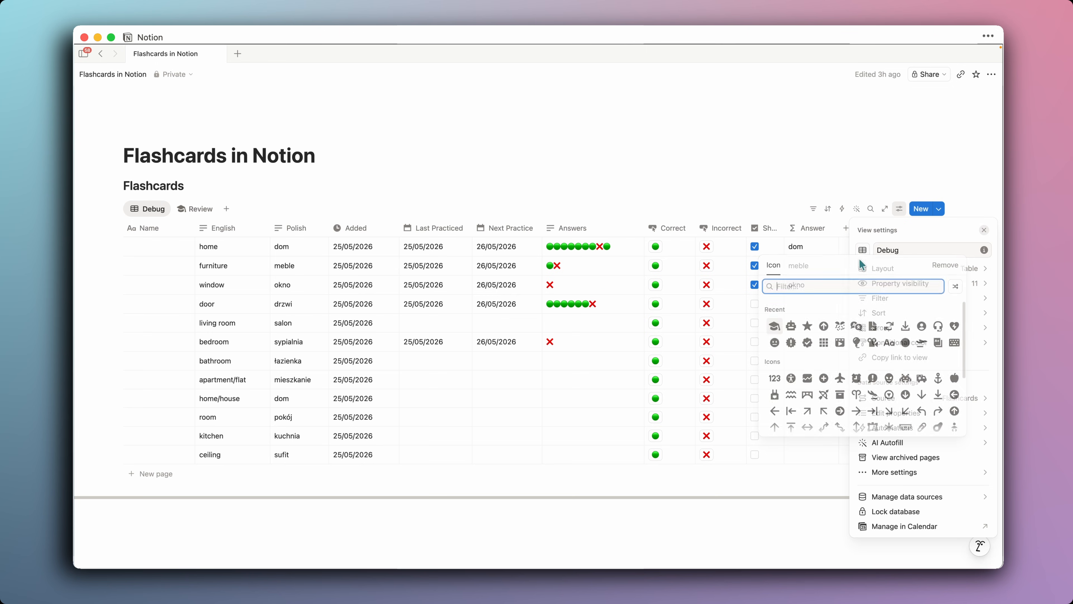
text(tool)
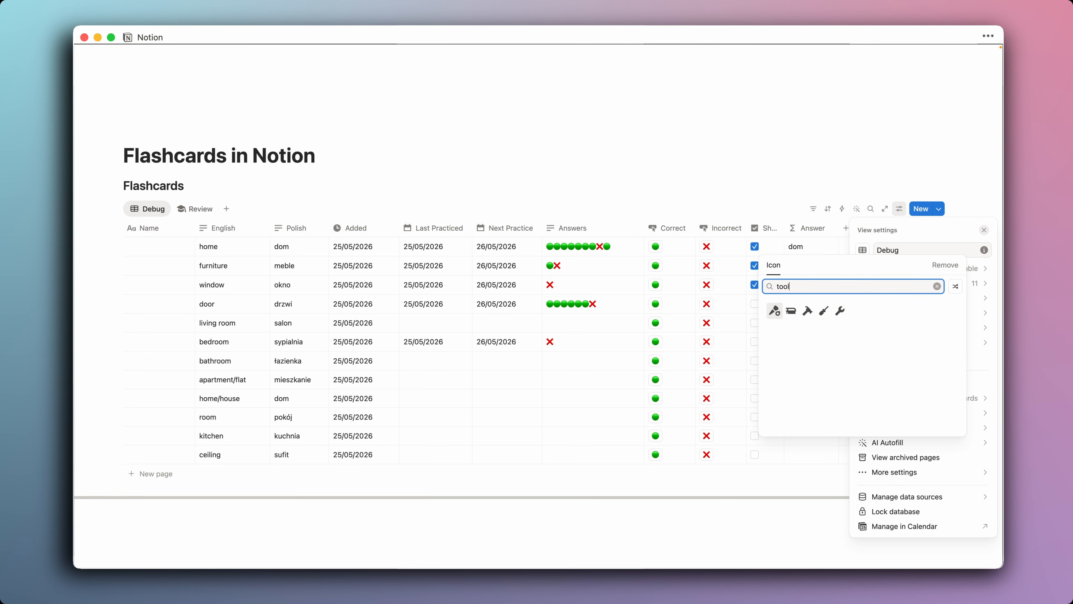
click(840, 311)
click(187, 190)
- Place the Debug view after Review, and switch Show Answer off and on again for the furniture card in Review
drag(155, 212, 193, 211)
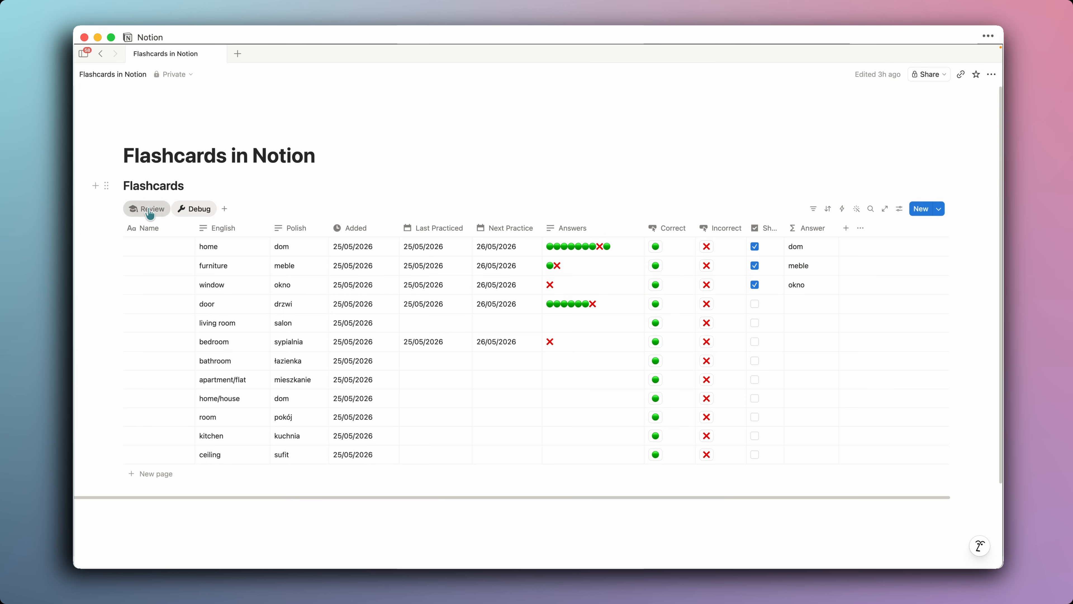
click(152, 209)
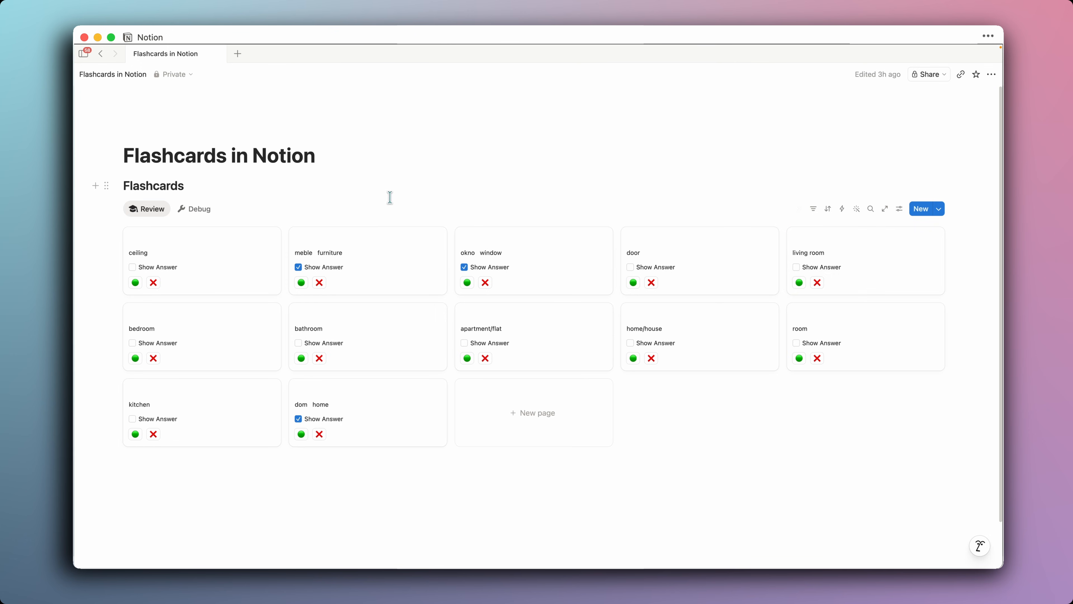
click(298, 267)
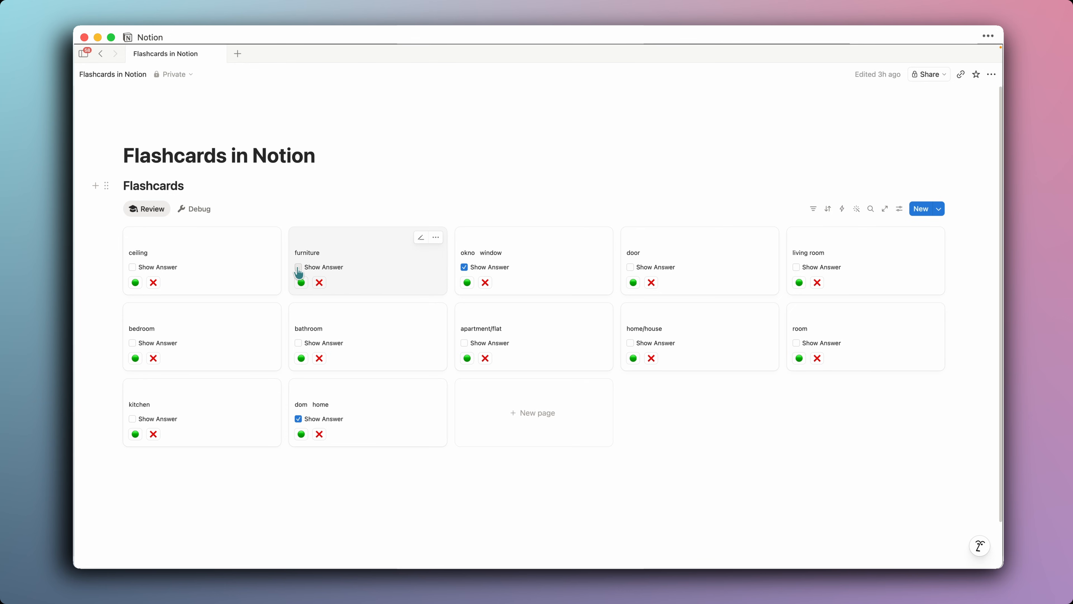
click(299, 268)
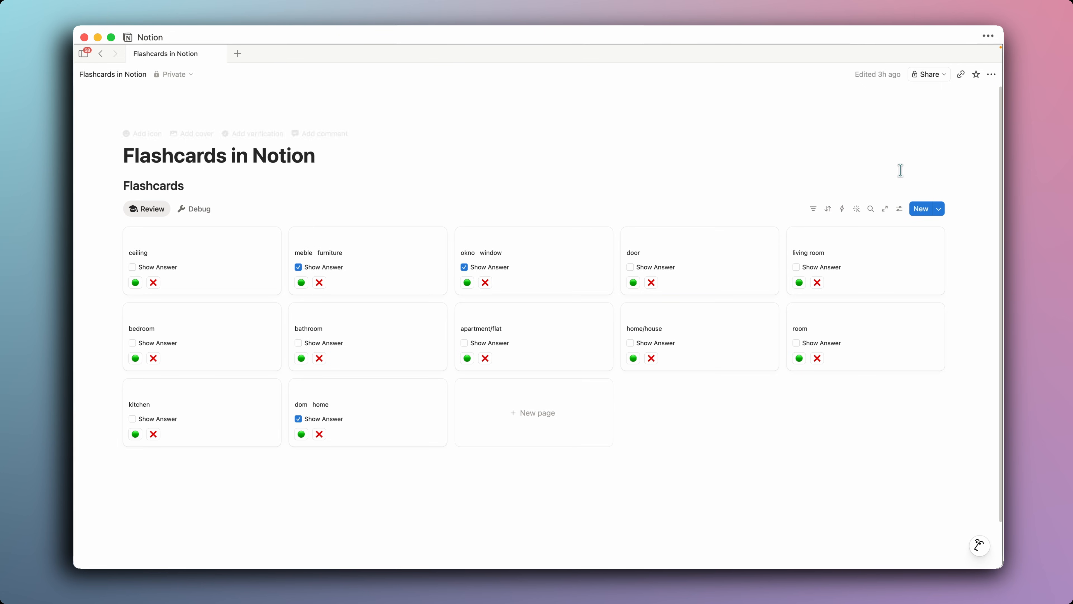
- Enable full line display for Answer and English in the Review gallery's compact card settings
click(900, 217)
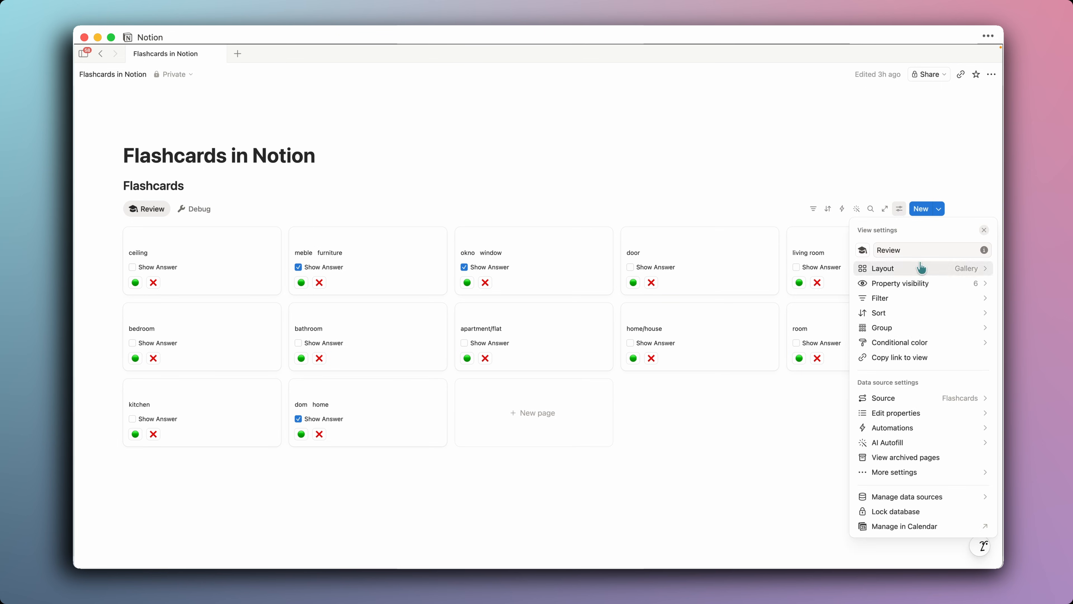
click(916, 269)
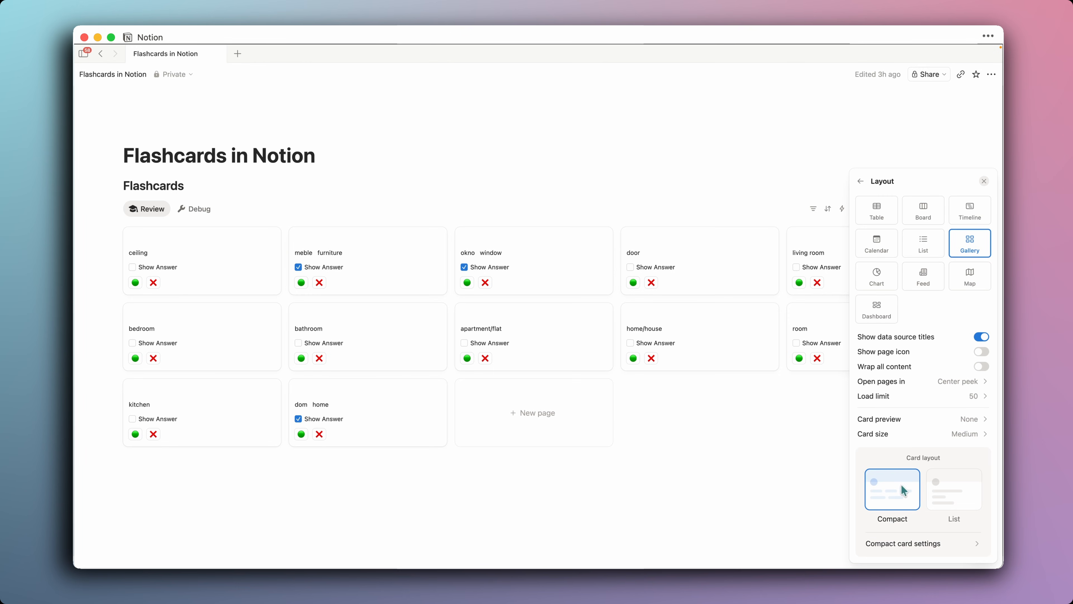
click(904, 544)
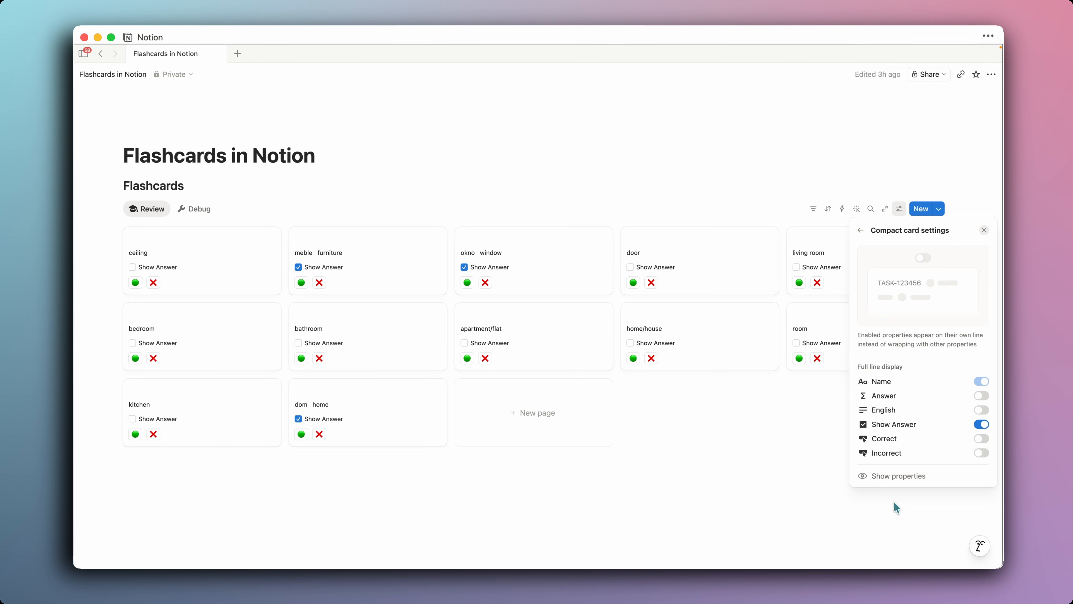
click(981, 395)
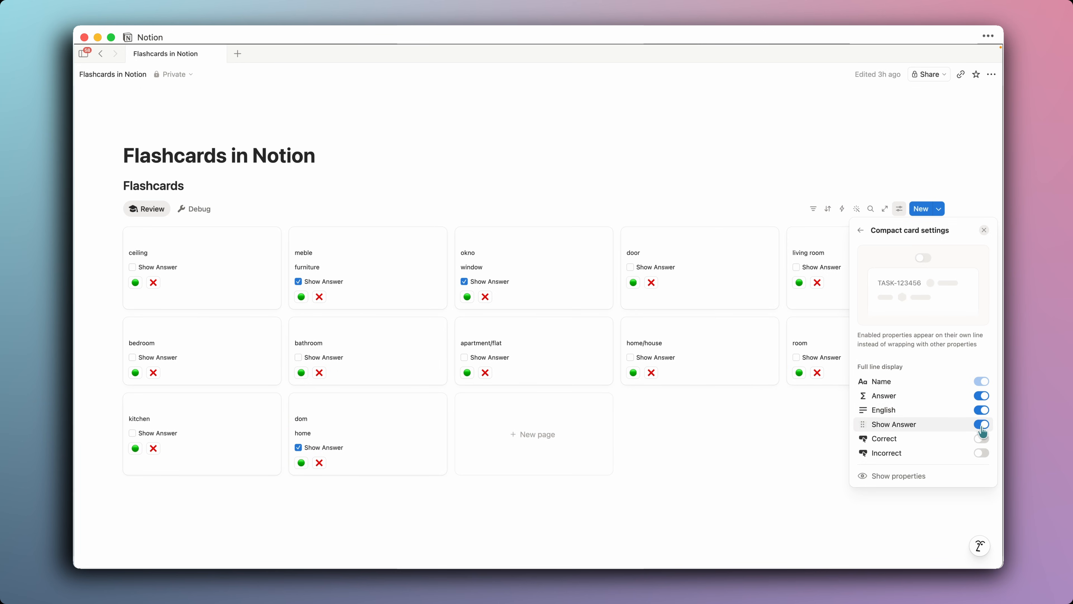
click(501, 185)
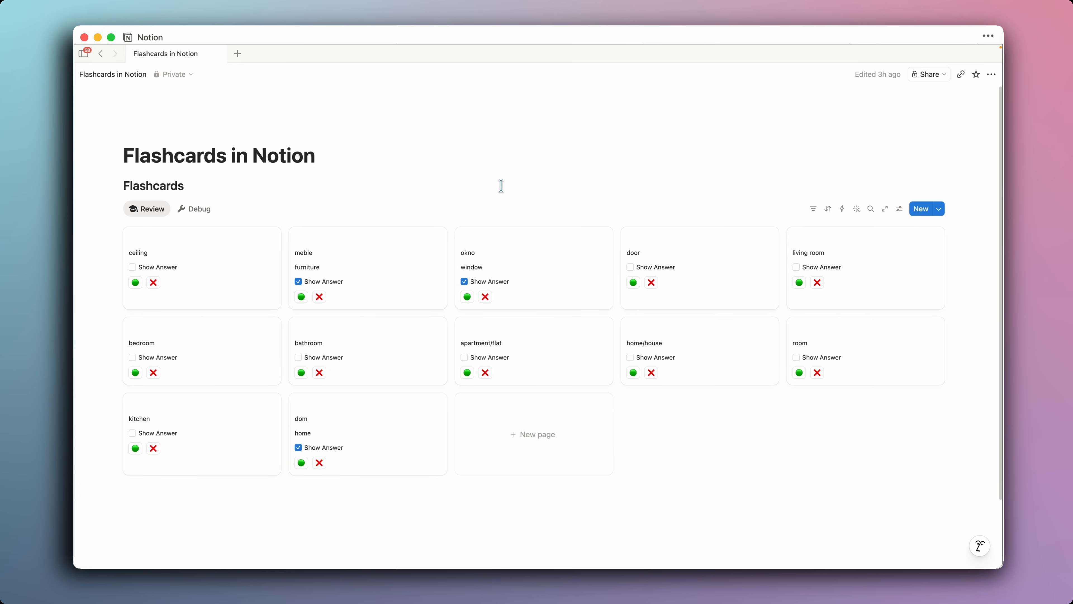
- Make the Polish word bold blue in the Answer formula with .style("b,blue"), and turn on Show Answer for the door card
click(305, 259)
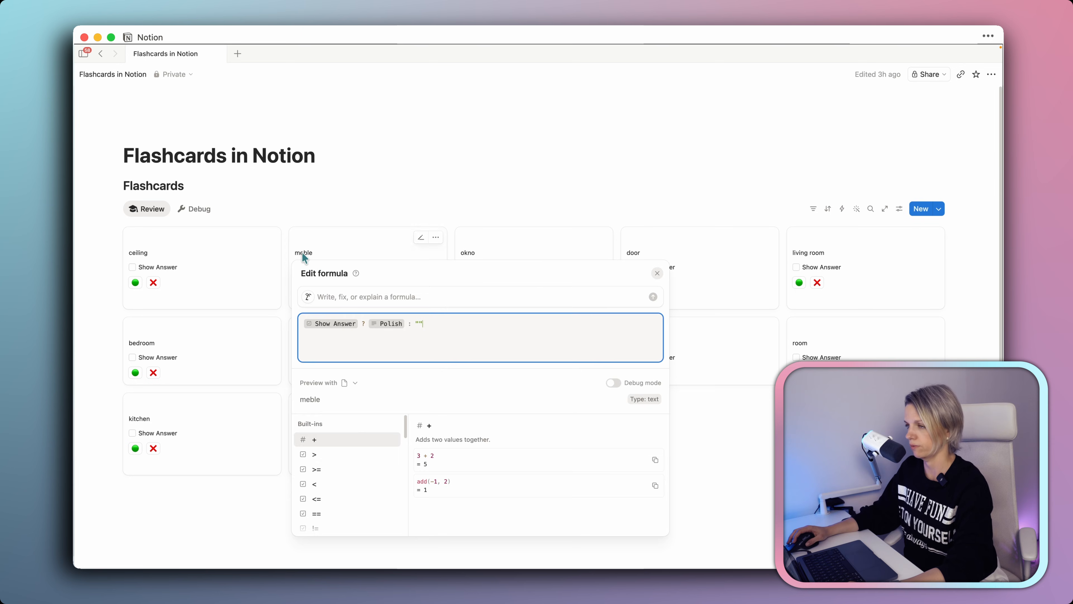
click(404, 323)
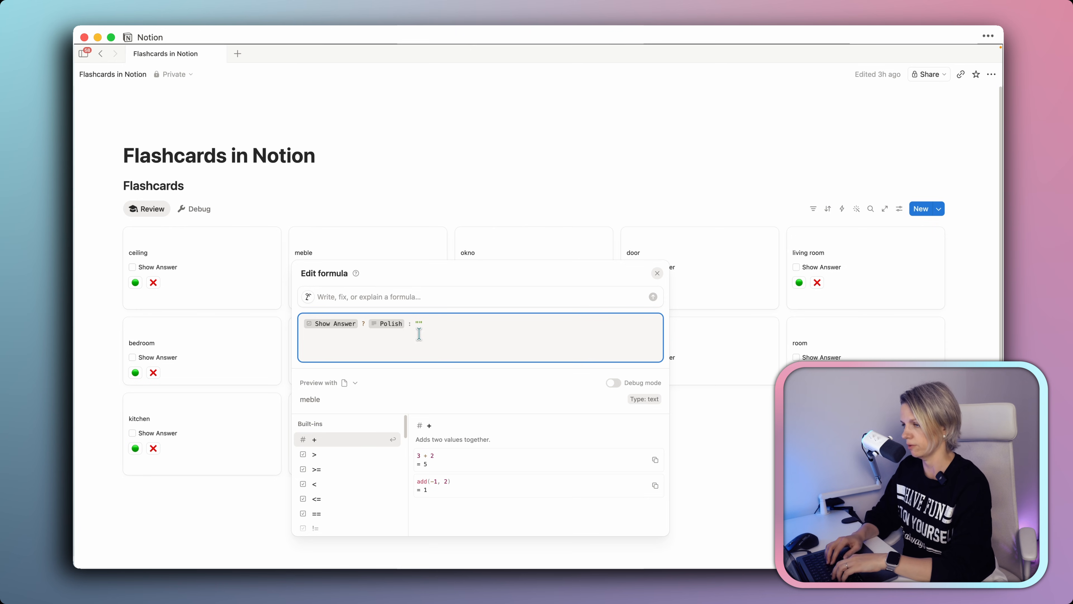
text(.)
text(sty)
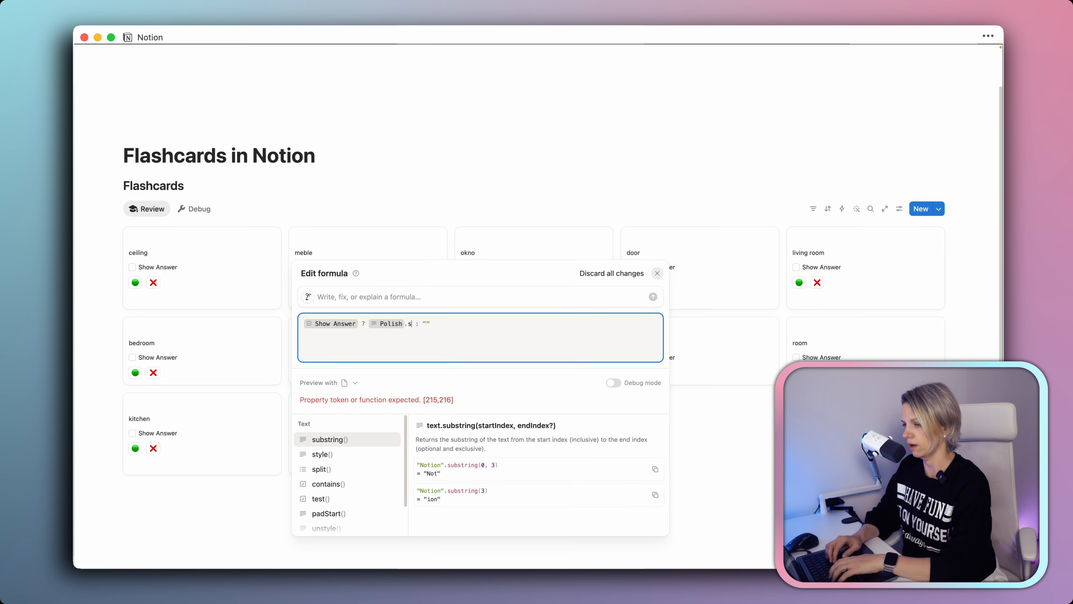
text(le()
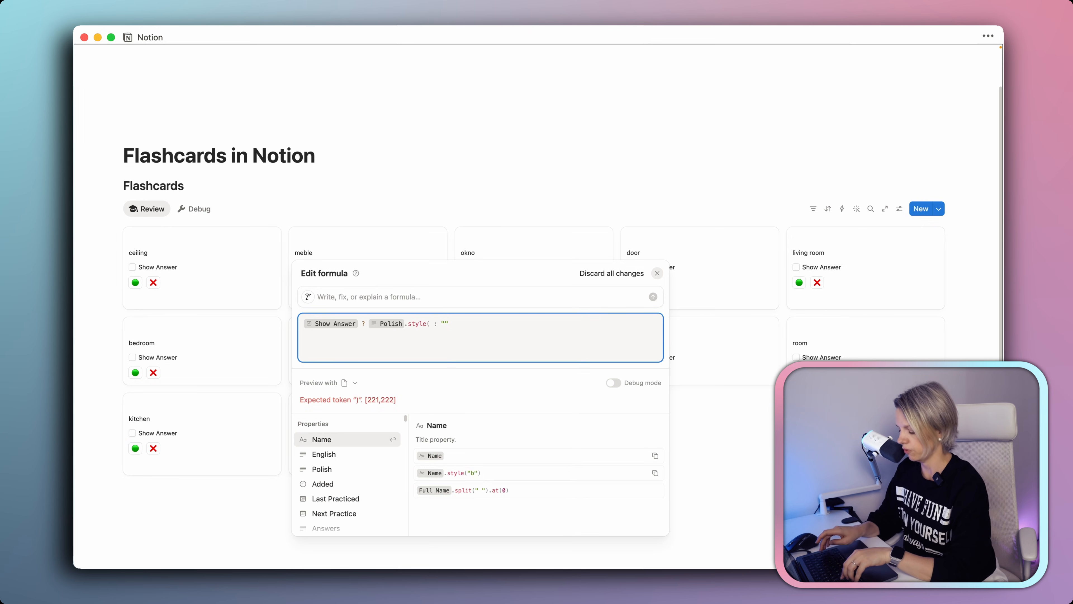
text(""))
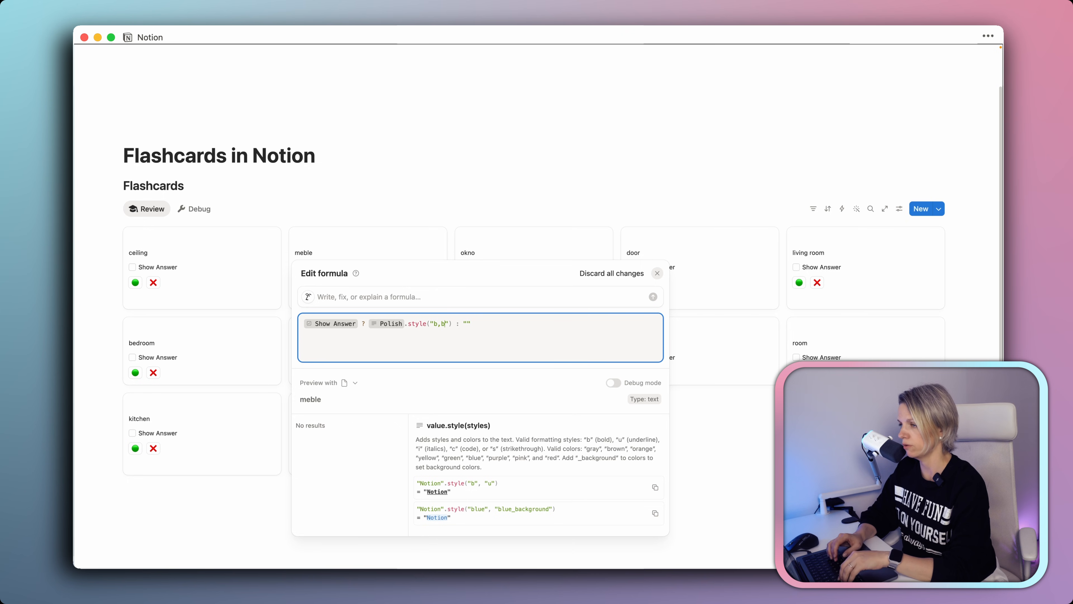
text(b,blue)
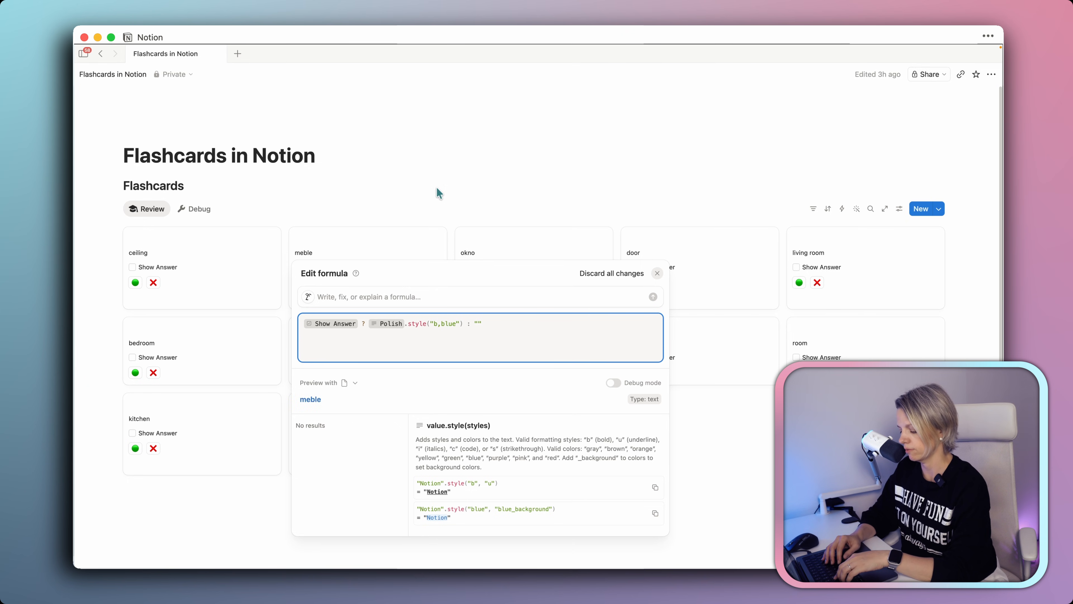
key(Escape)
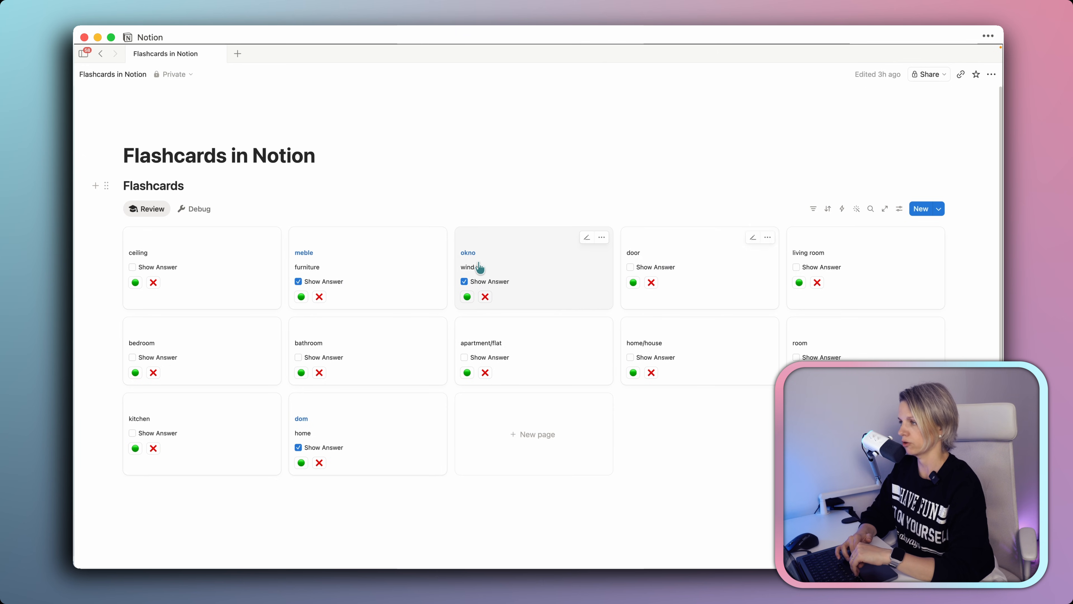
click(668, 274)
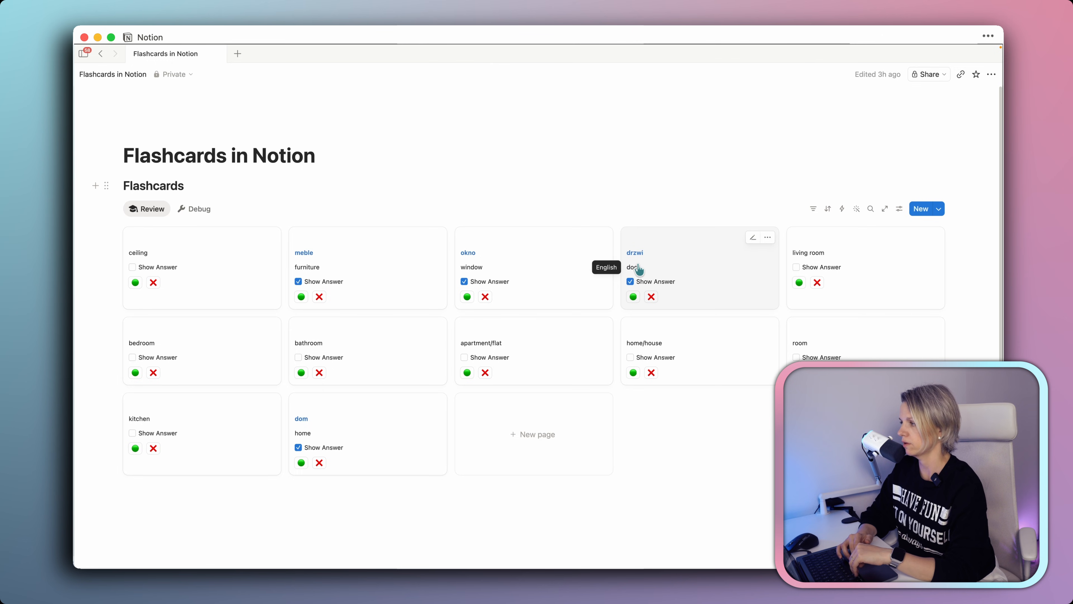
- Make the answer formula return a line break "\n" when Show Answer is unchecked, and hide the door card's answer
click(635, 255)
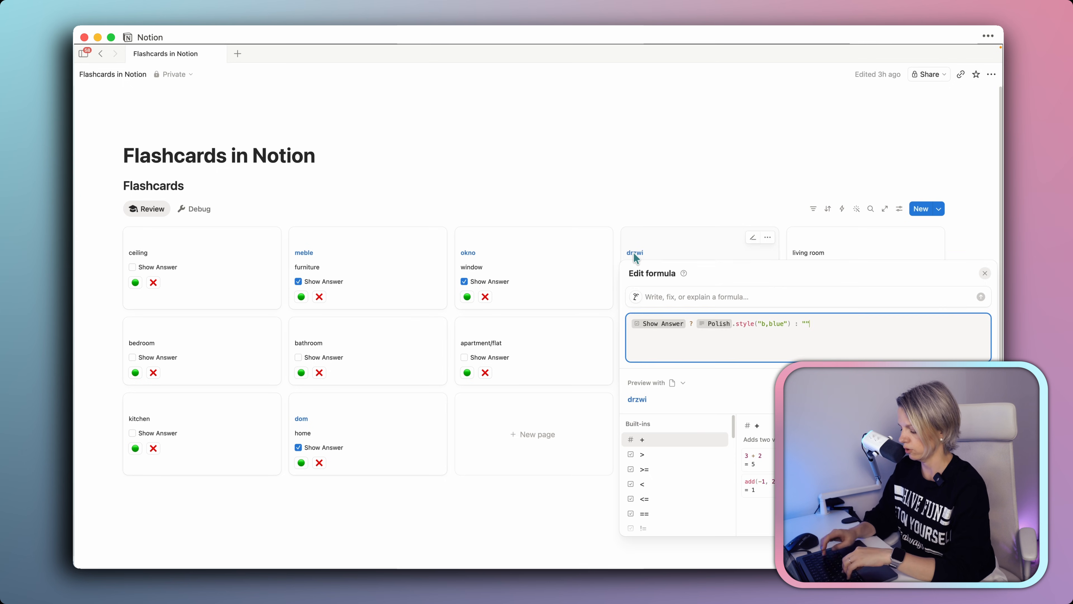
click(805, 324)
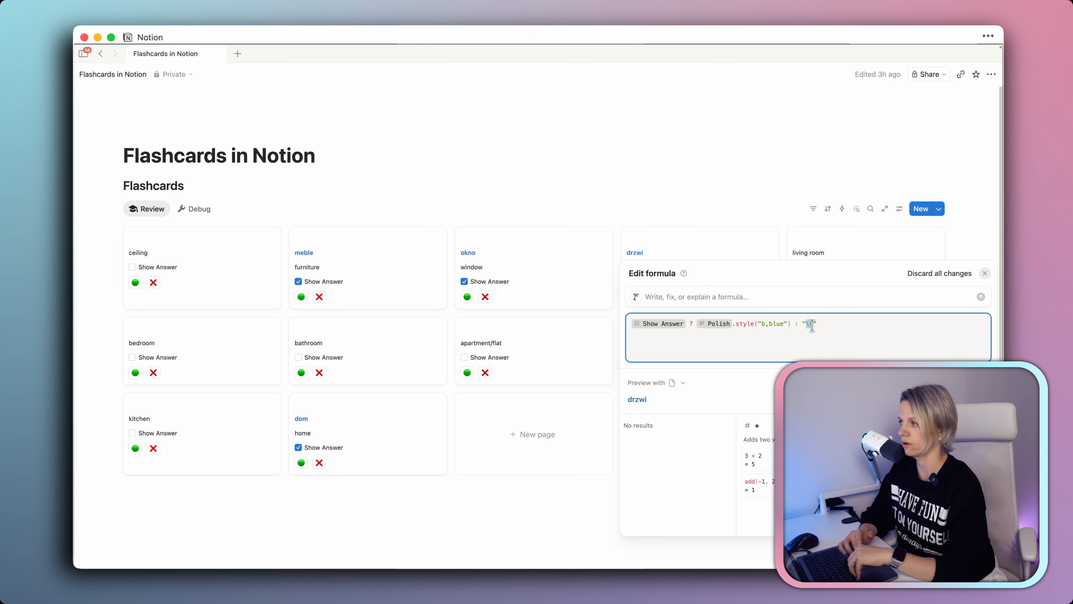
click(831, 324)
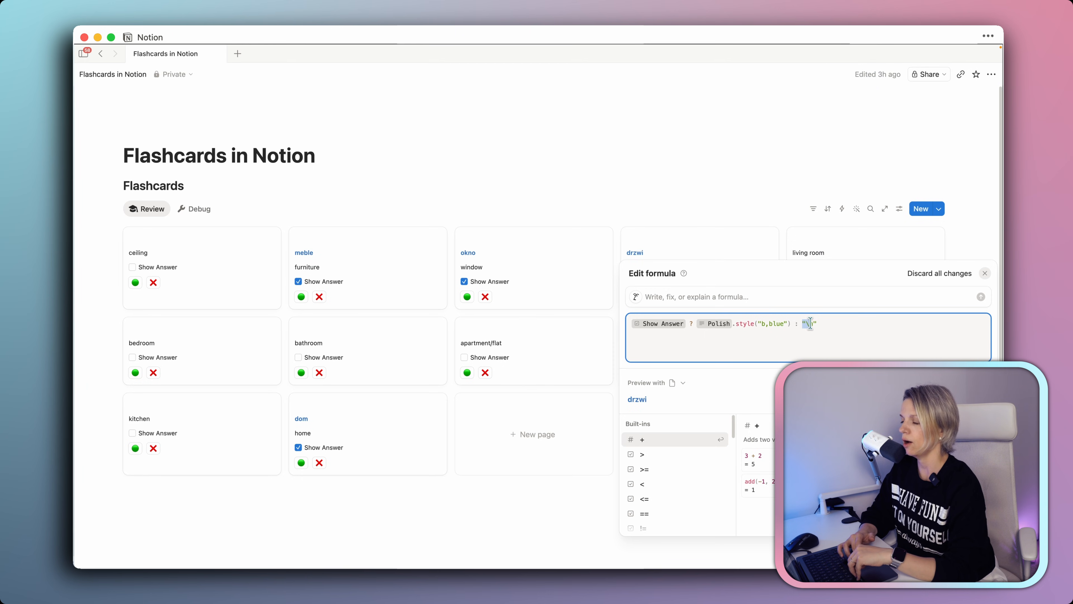
click(738, 187)
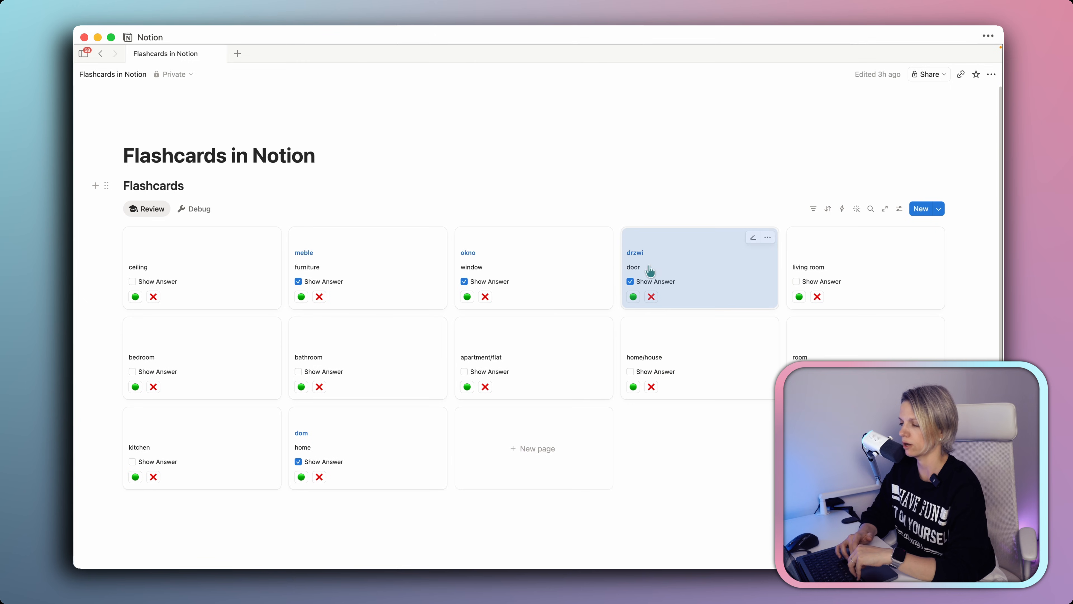
click(630, 282)
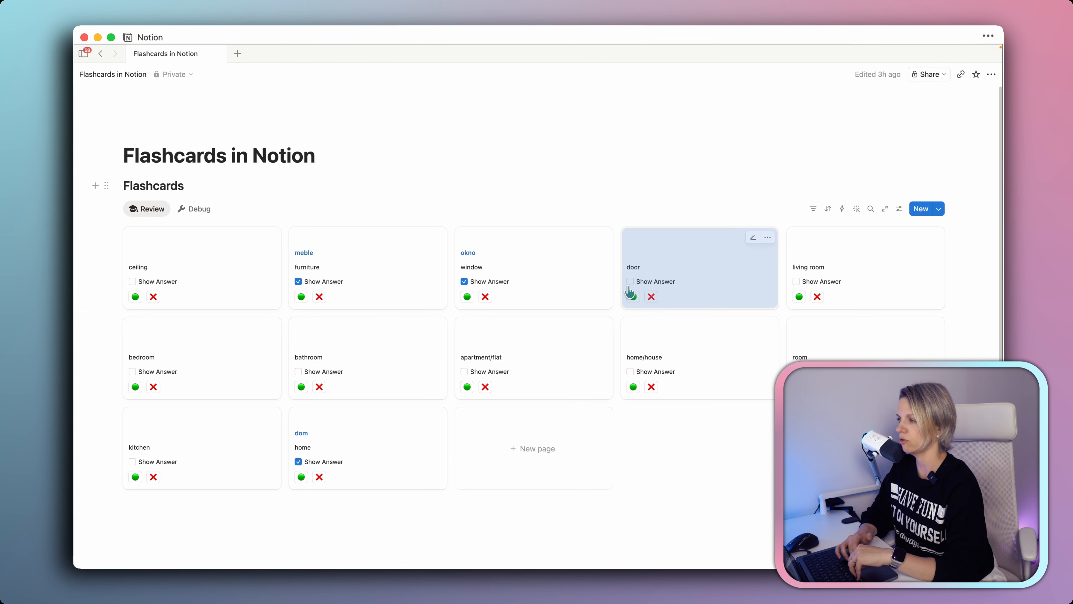
click(636, 195)
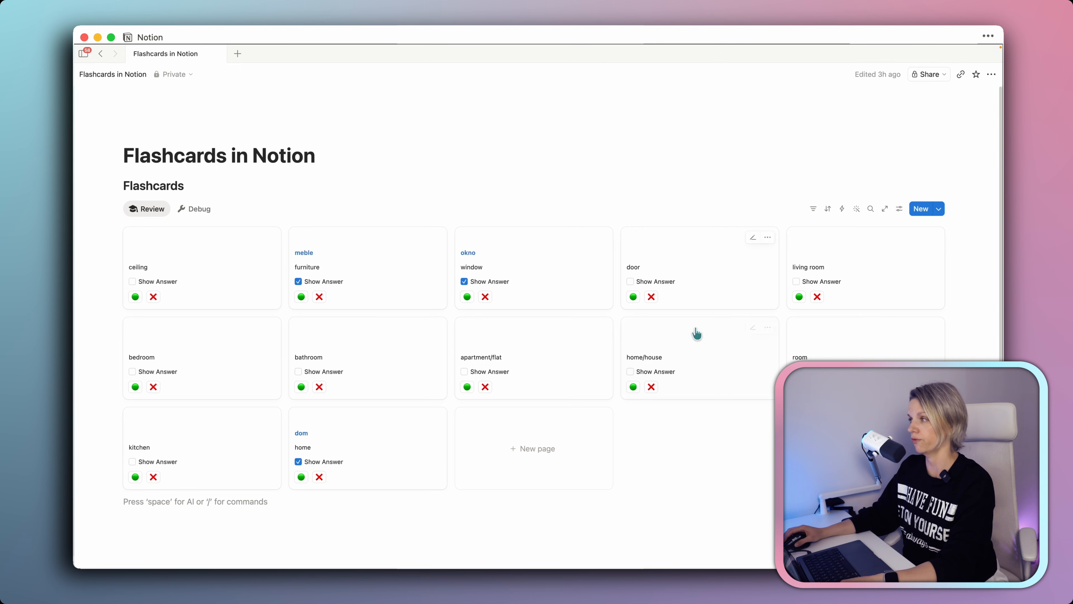
- Filter the Review view to cards whose Next Practice start date is on or before Today
click(814, 209)
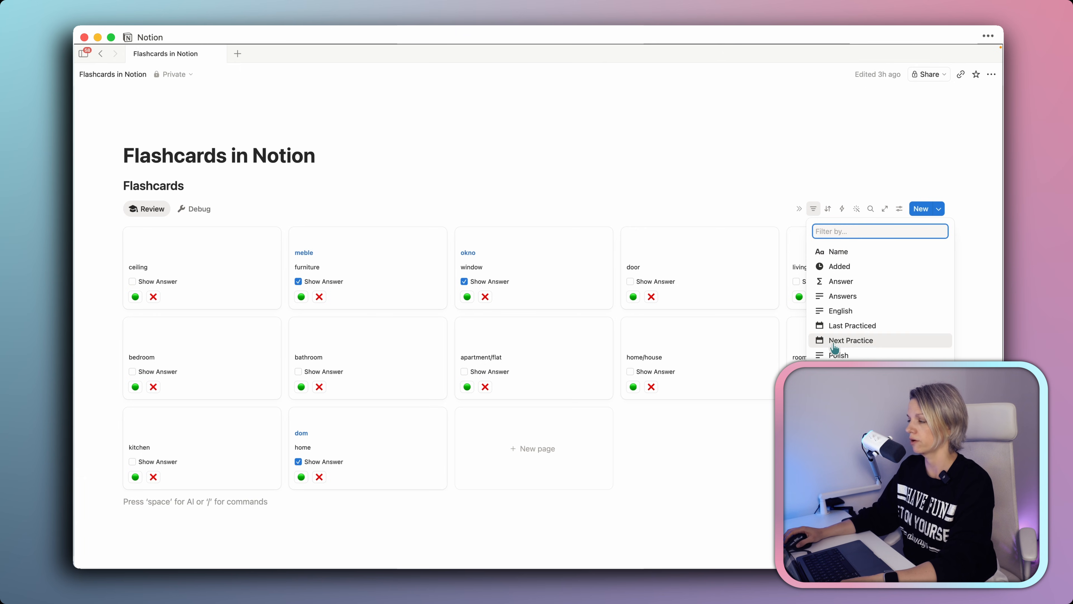
click(850, 341)
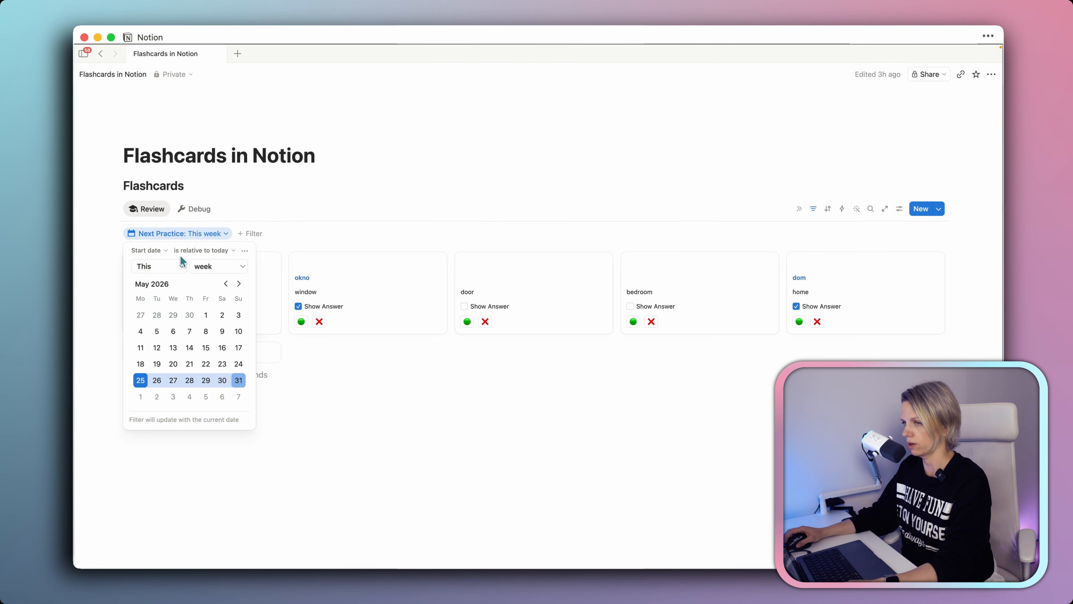
click(202, 250)
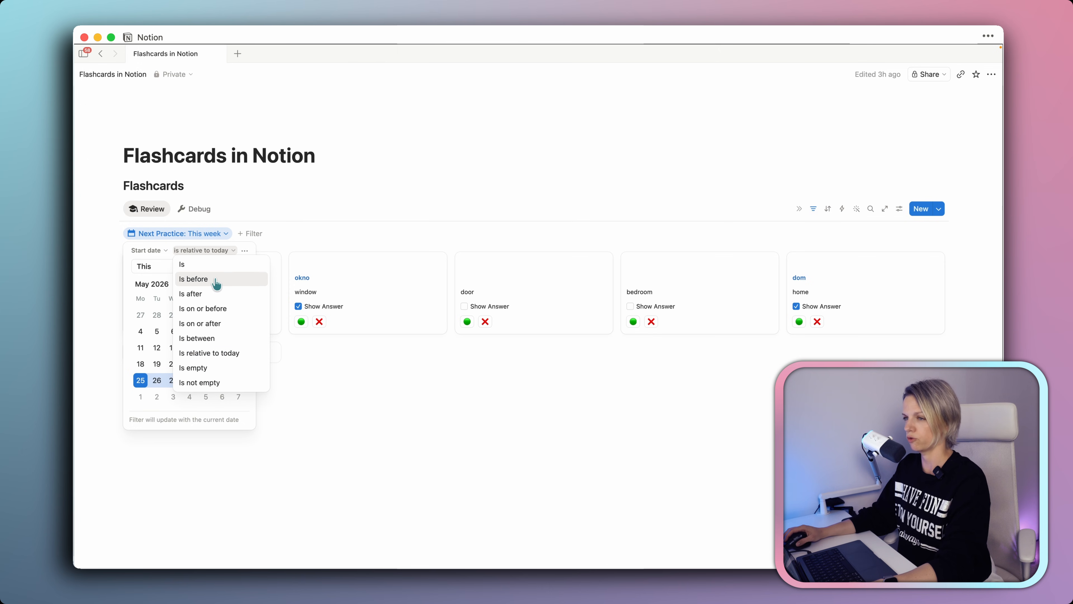
click(217, 313)
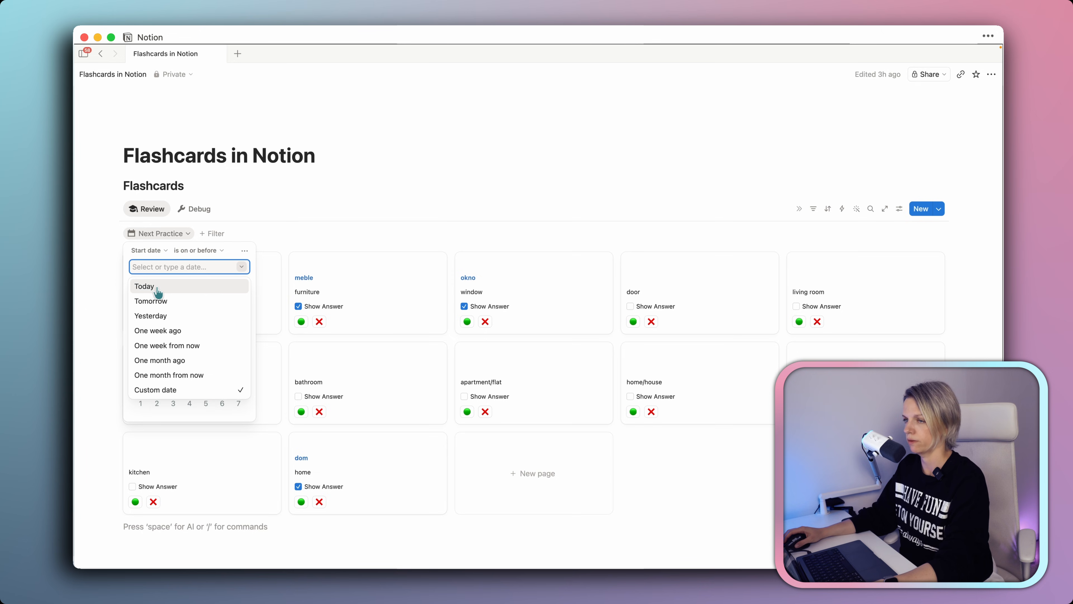
click(158, 292)
click(403, 211)
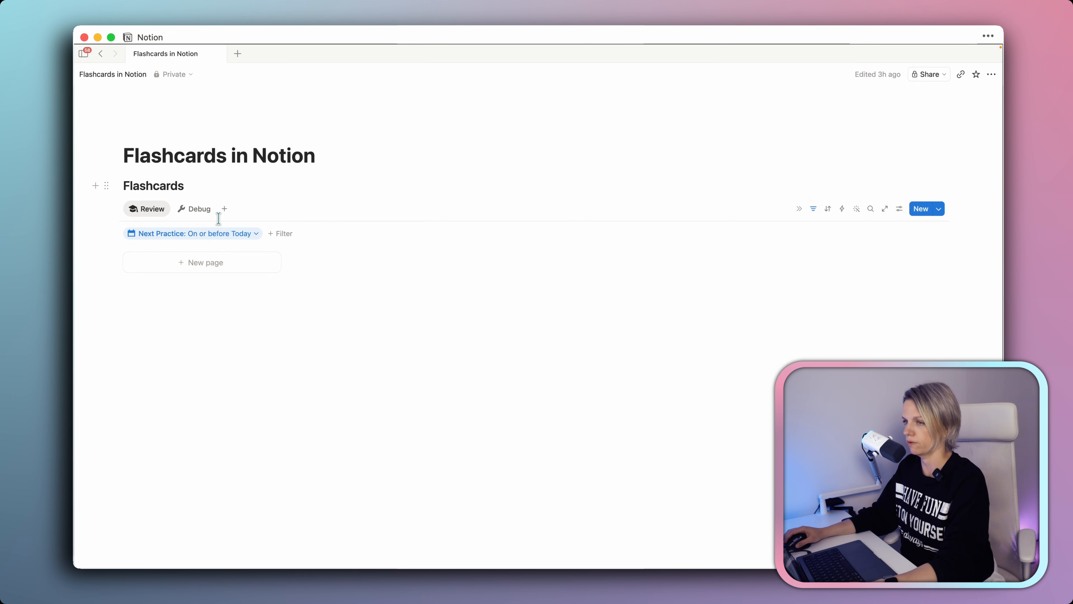
- In the Debug view, set Next Practice to 25/05/2026 for the rows from home down to bathroom, and return to Review
click(198, 211)
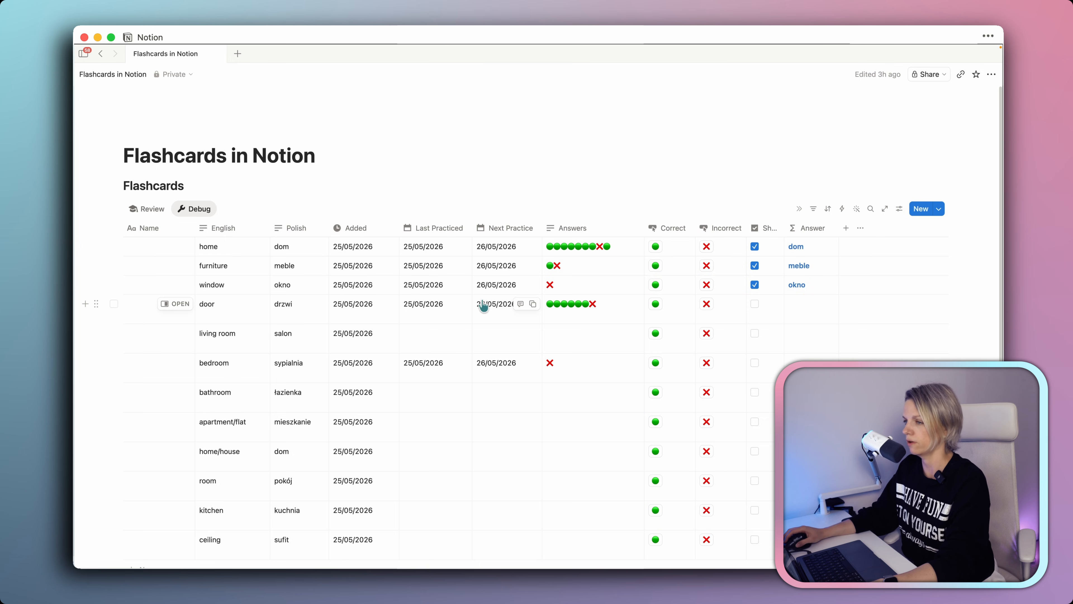
click(495, 250)
click(486, 382)
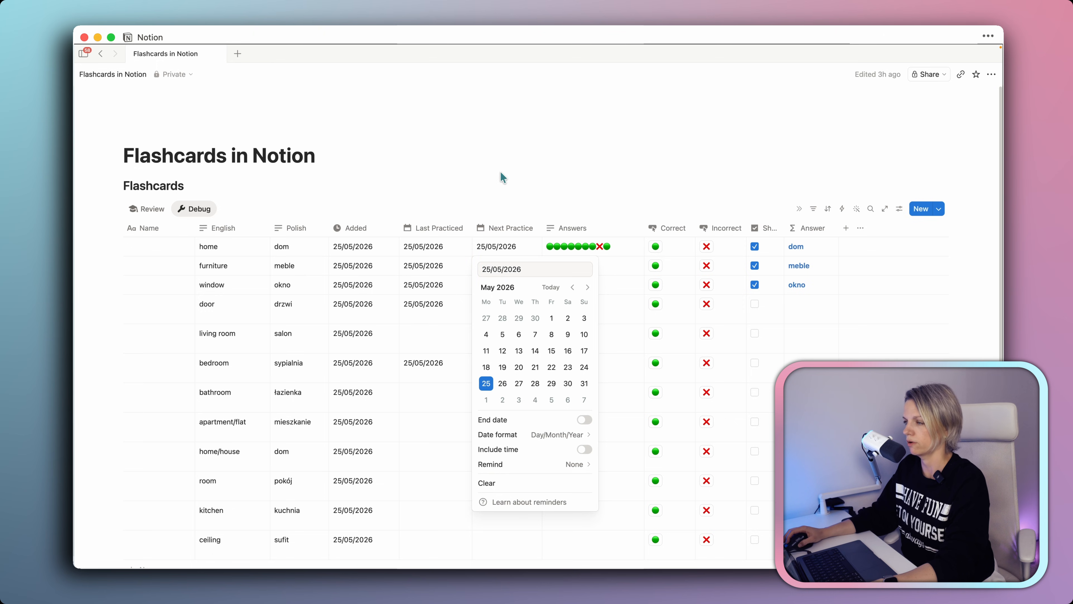
click(537, 187)
drag(542, 257, 541, 412)
click(266, 184)
click(149, 208)
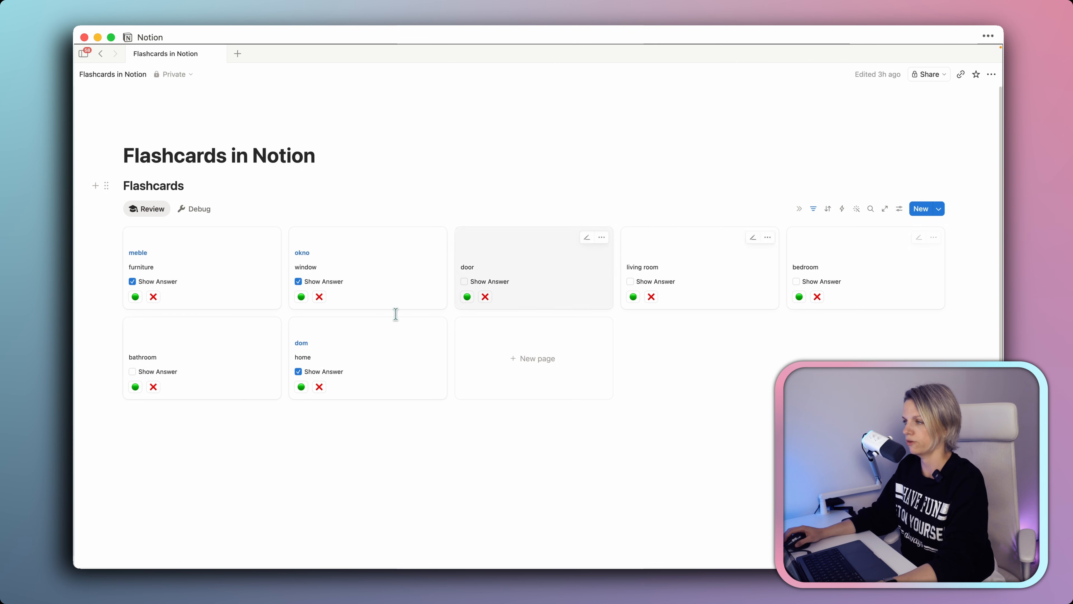
- Set the apartment/flat row's Next Practice to 24/05/2026 in Debug, and toggle its answer on and off in Review
click(201, 211)
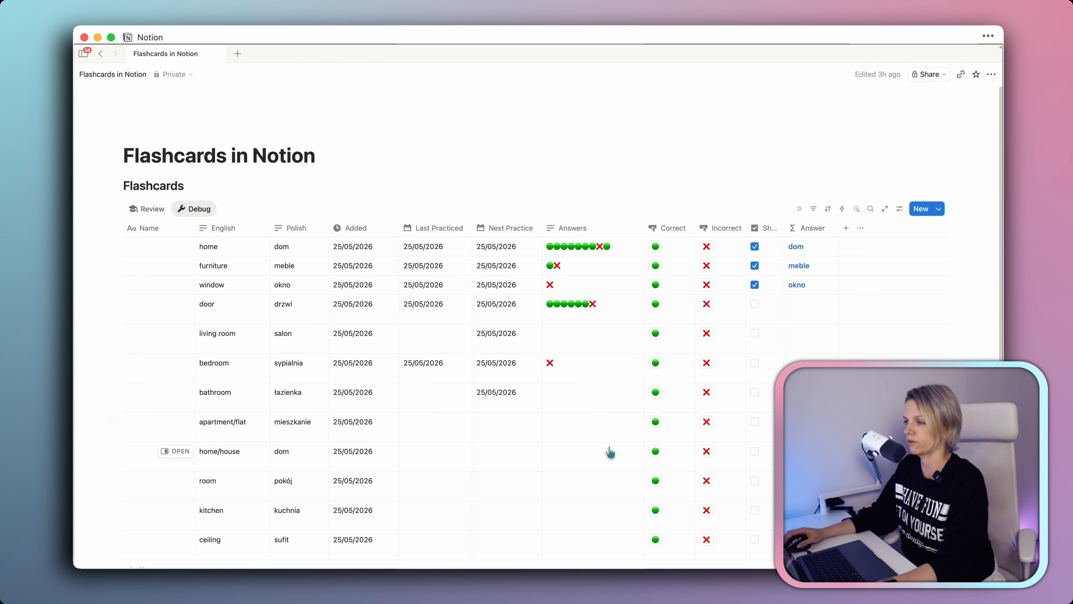
click(505, 435)
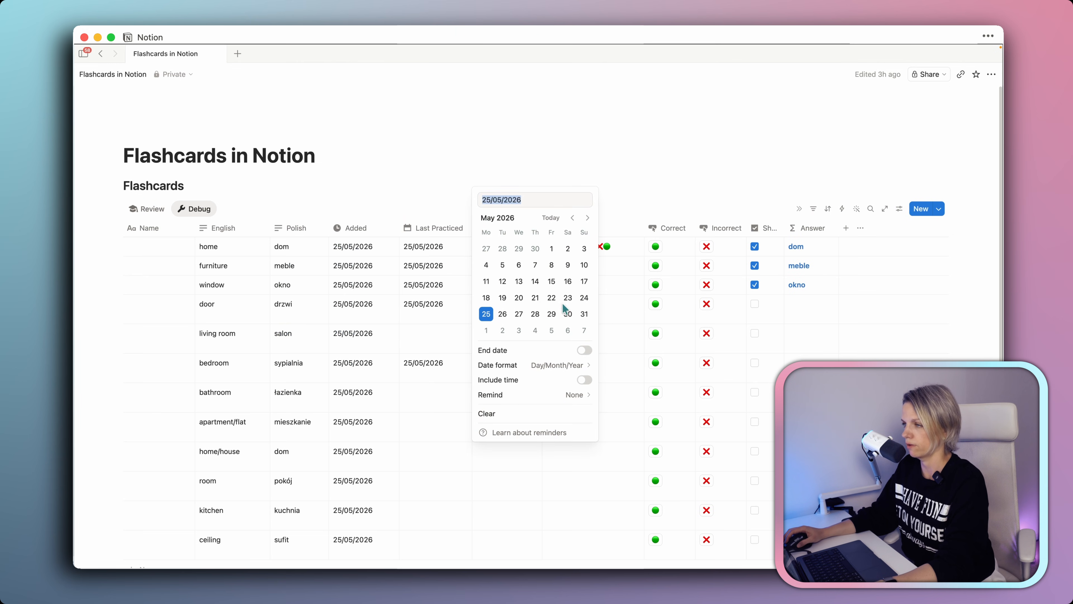
click(584, 298)
click(448, 167)
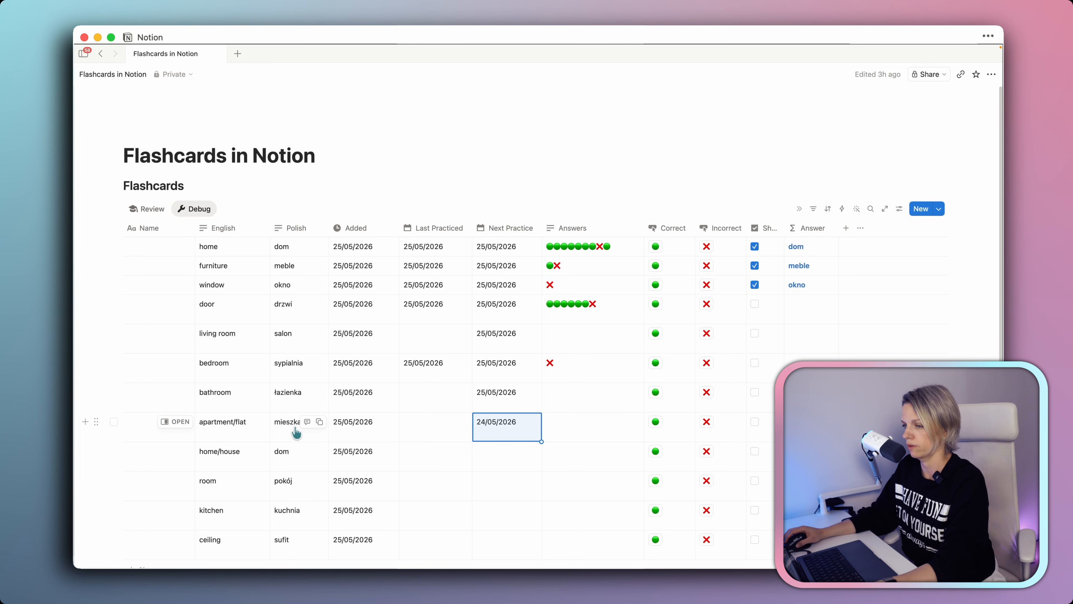
click(155, 209)
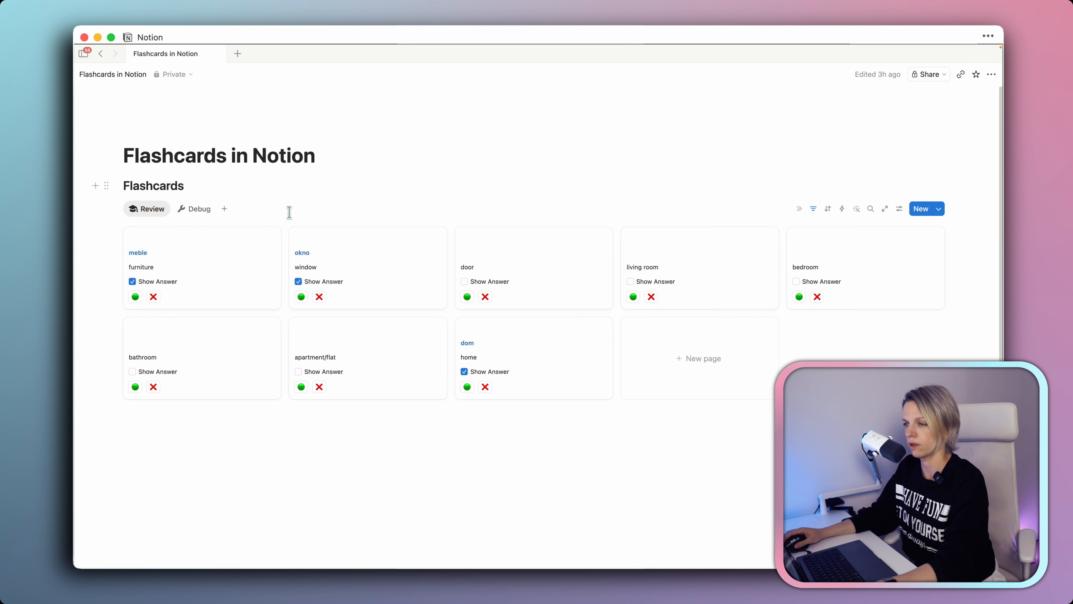
click(298, 371)
click(299, 371)
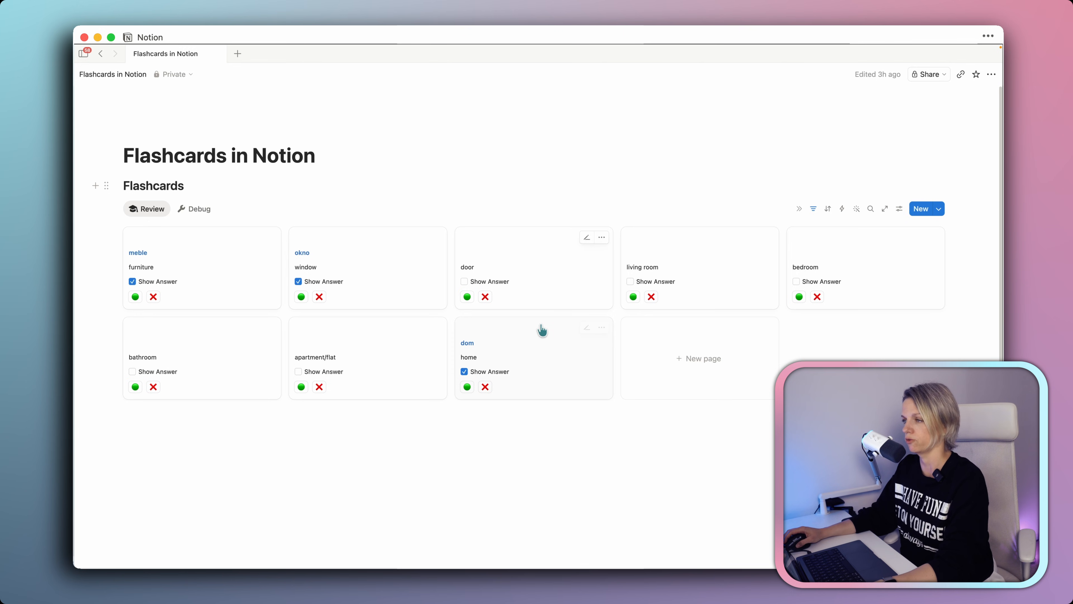
- Sort the Review view by Next Practice in descending order
click(828, 209)
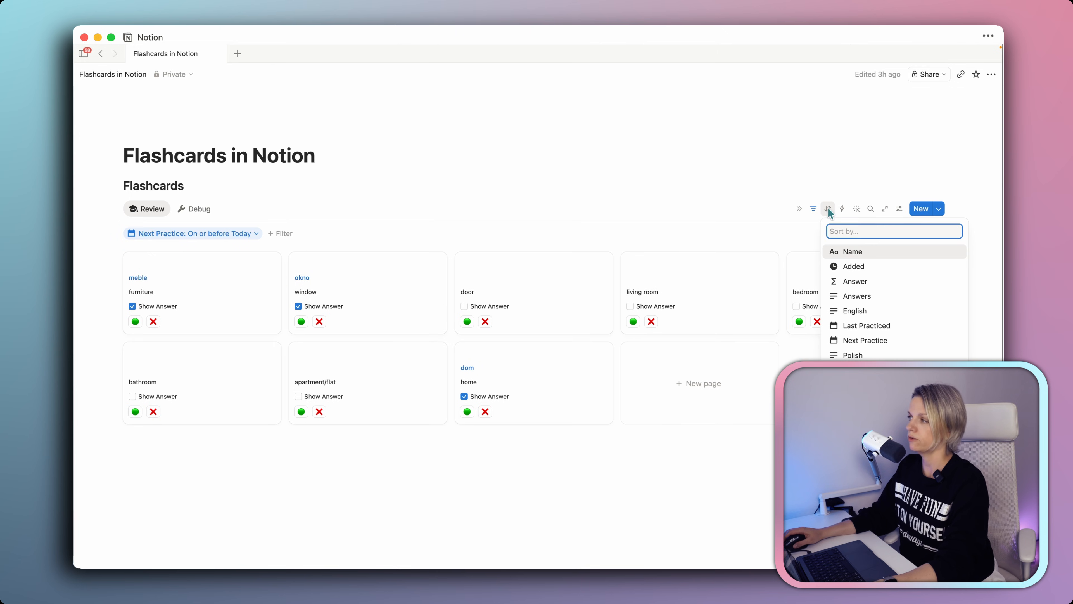
click(266, 246)
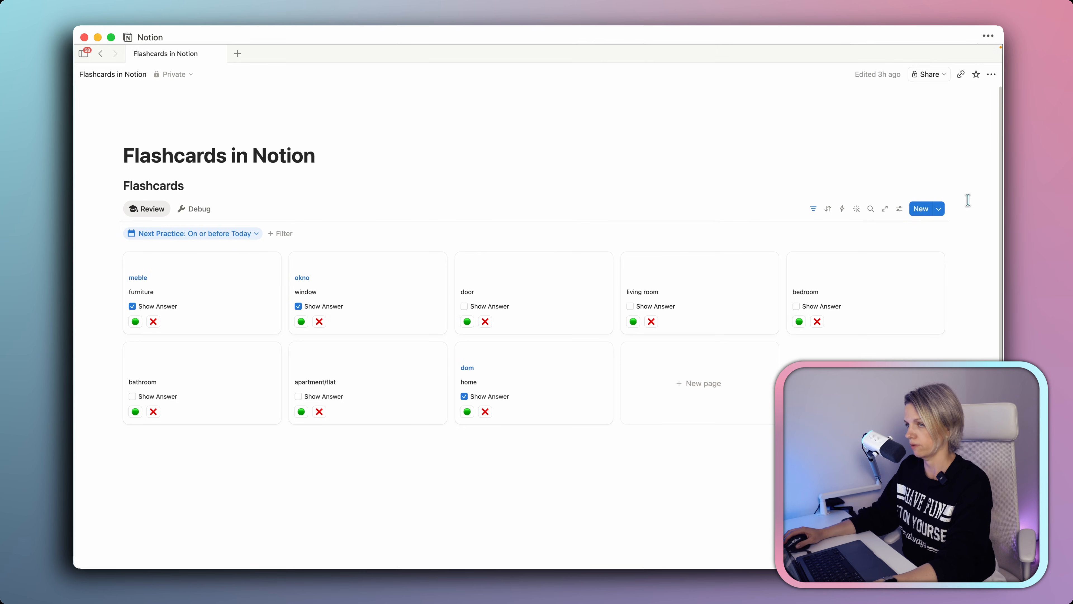
click(828, 209)
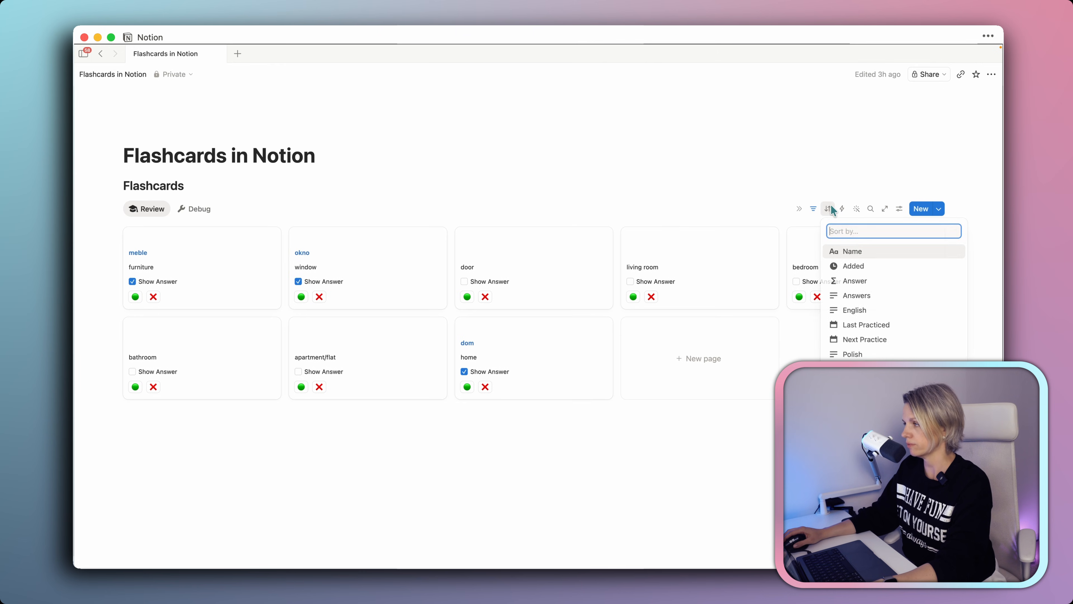
click(862, 341)
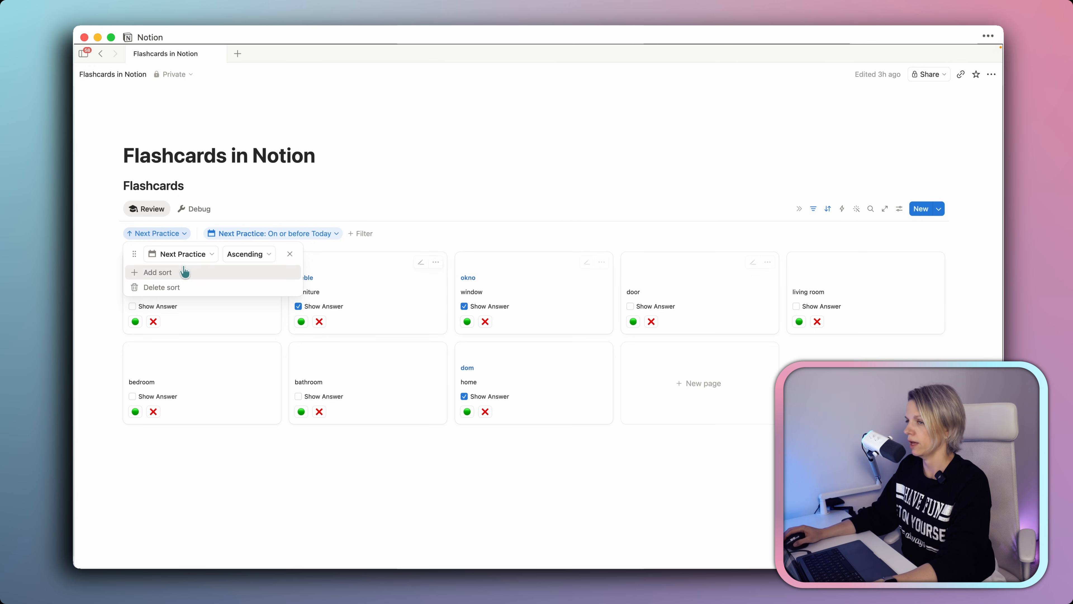
click(256, 258)
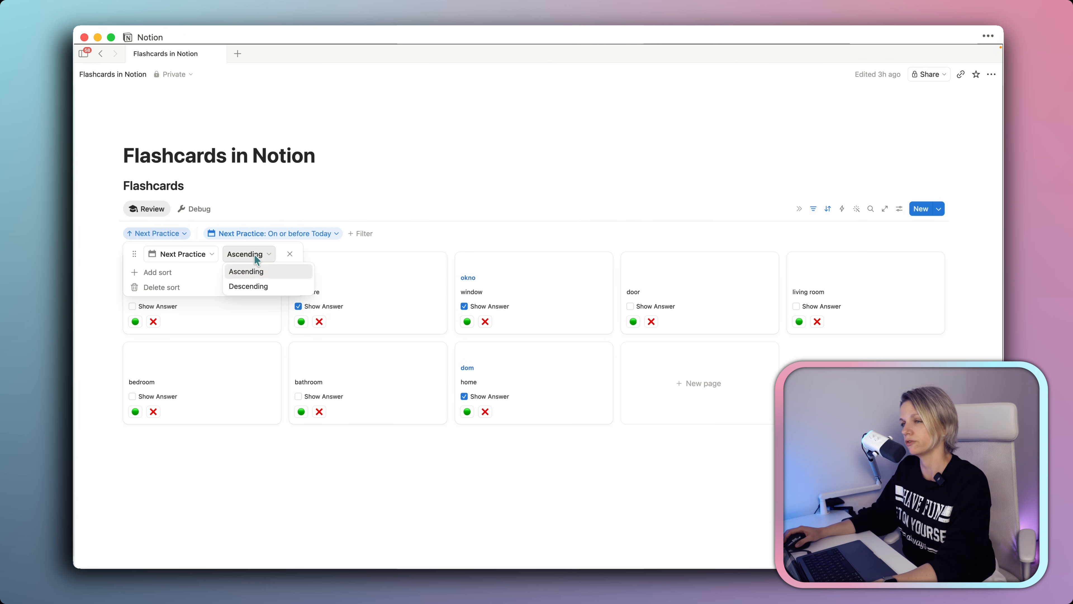
click(247, 287)
click(472, 183)
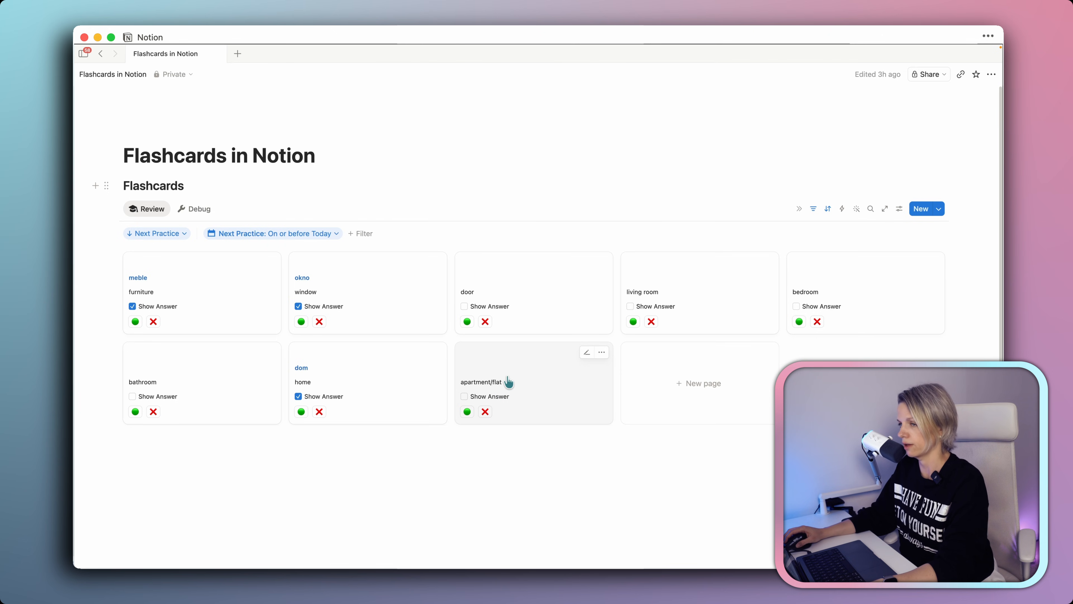
click(181, 236)
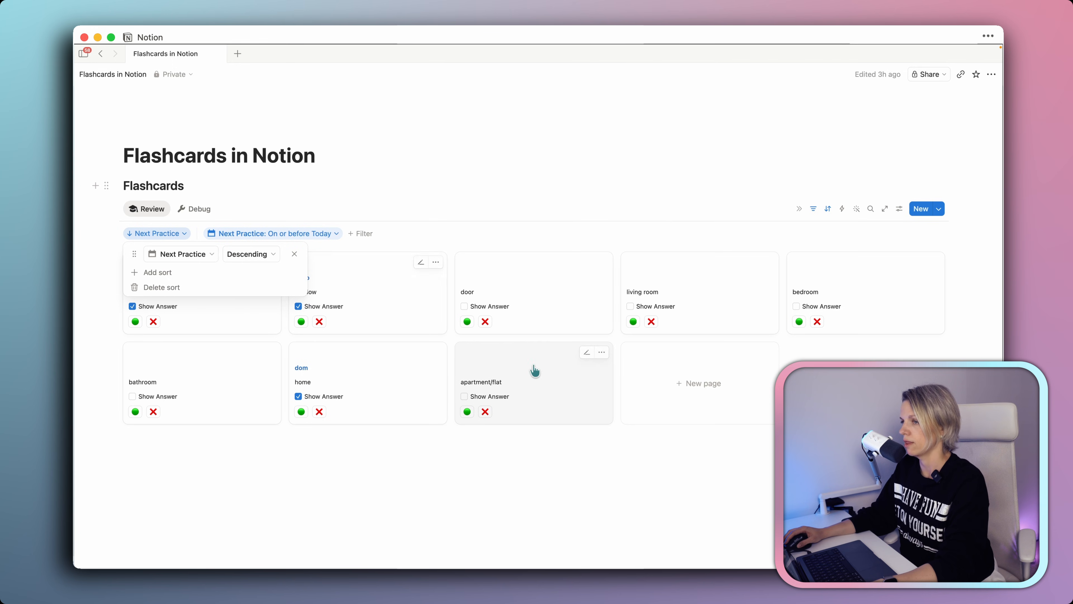
click(431, 199)
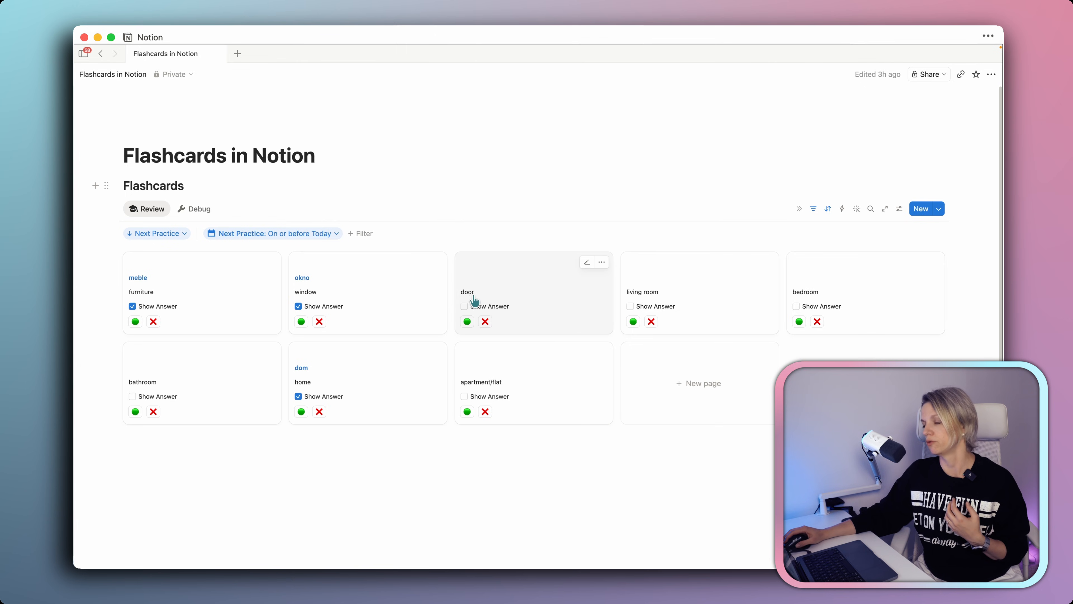
- Reveal the door card's answer and mark it correct, and hide the window card's answer
click(464, 306)
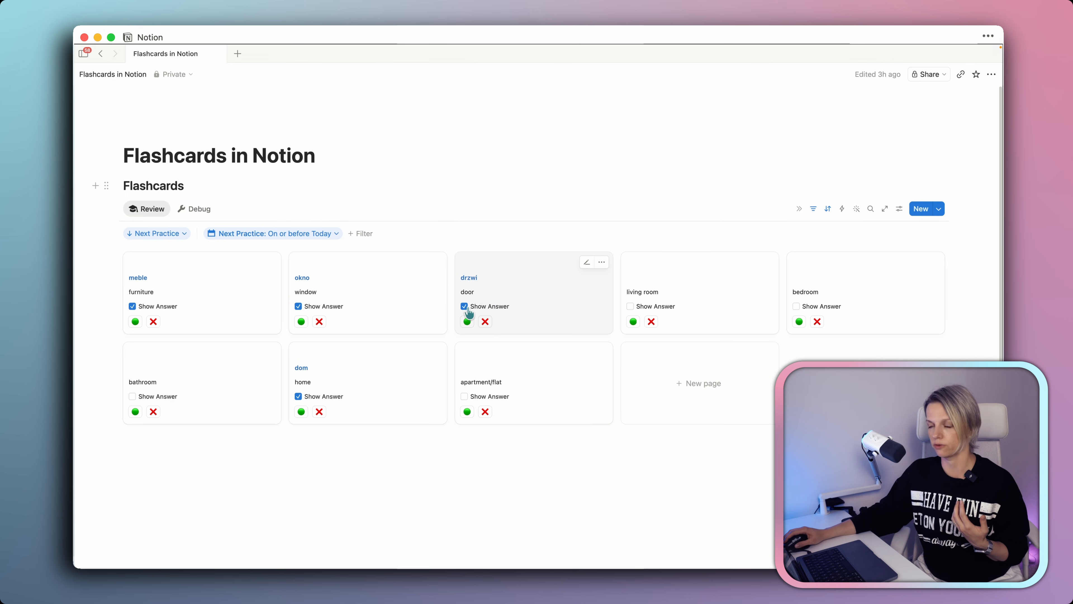
click(467, 321)
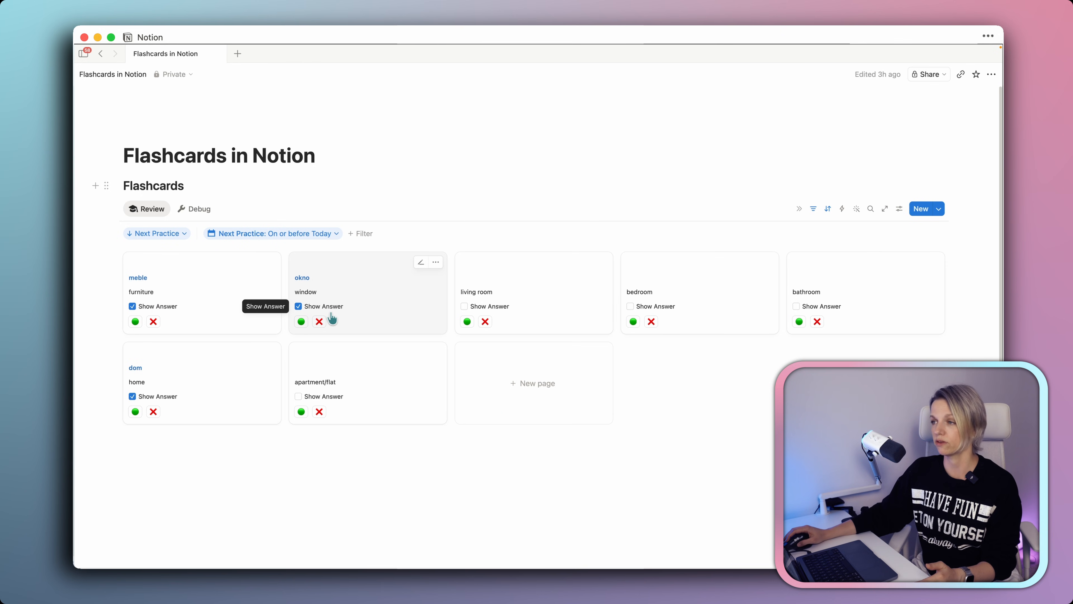
click(299, 307)
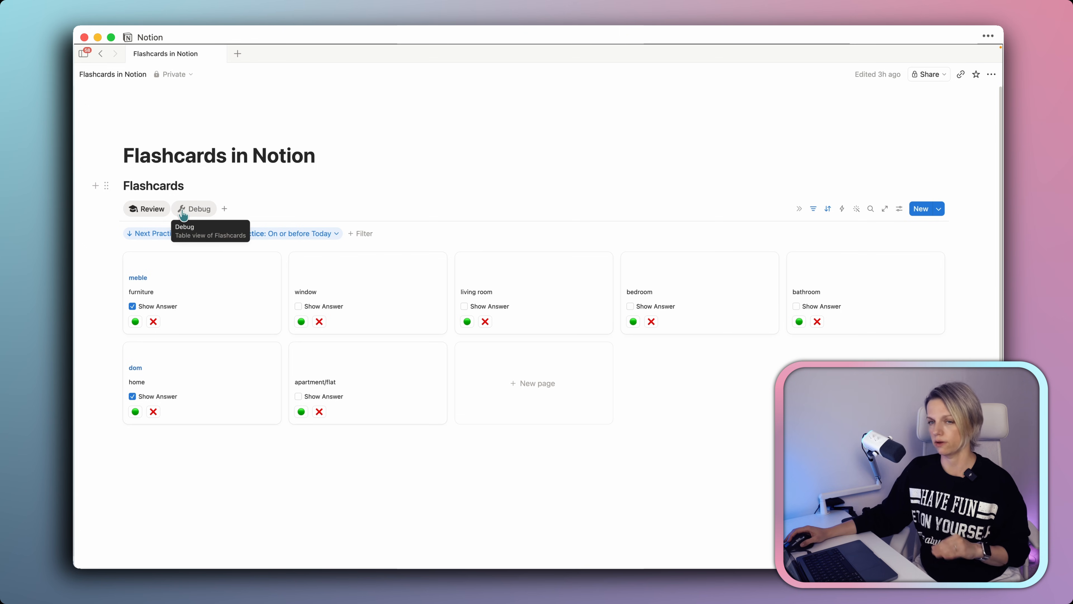
- Insert a button block named "Clear the answers" between the page title and the Flashcards database
click(339, 157)
key(Return)
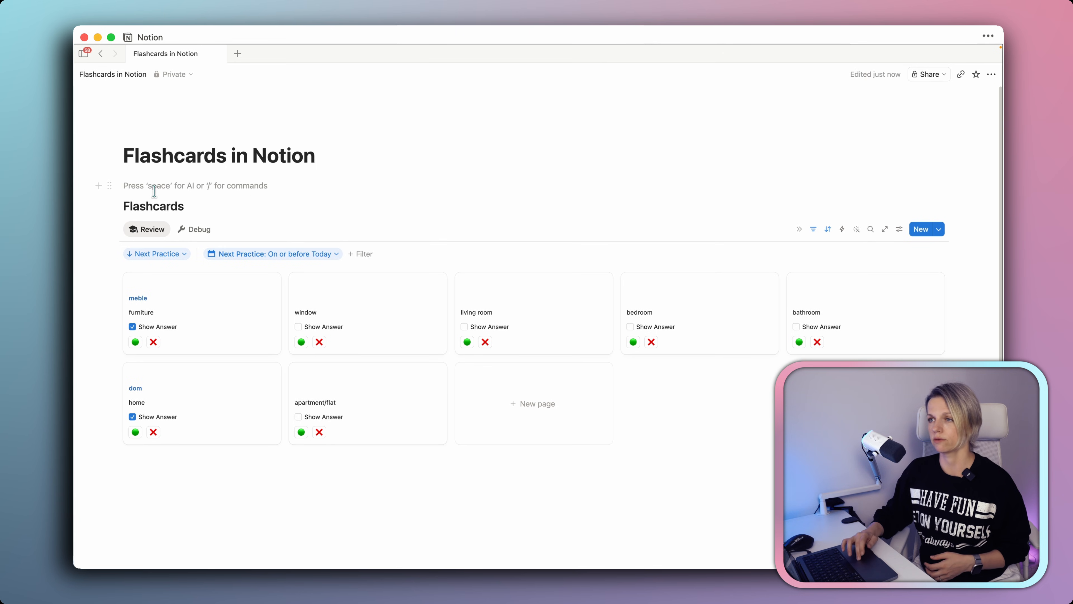
text(/)
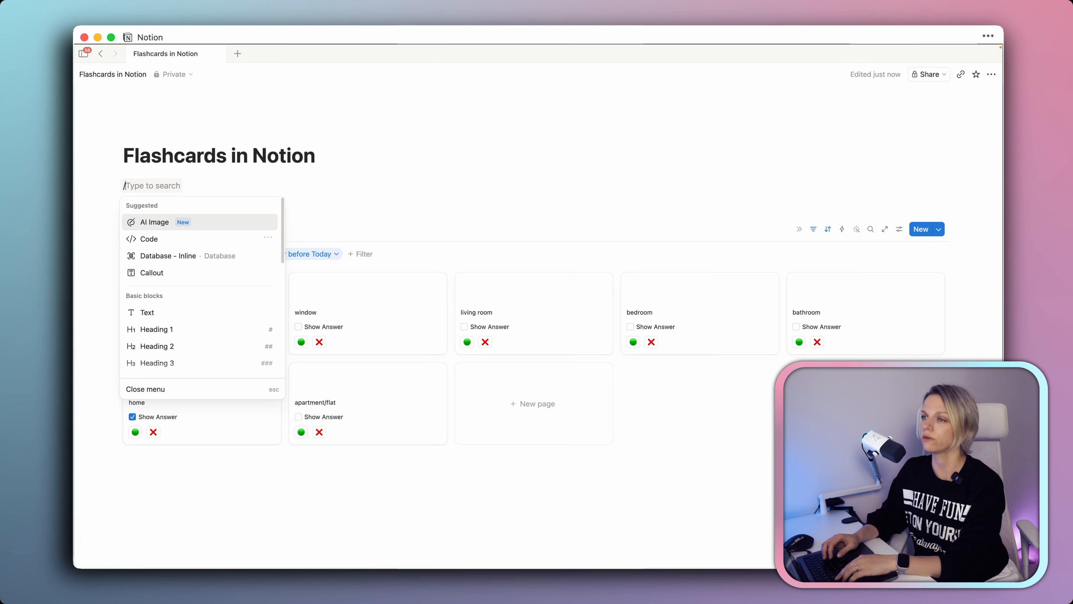
text(but)
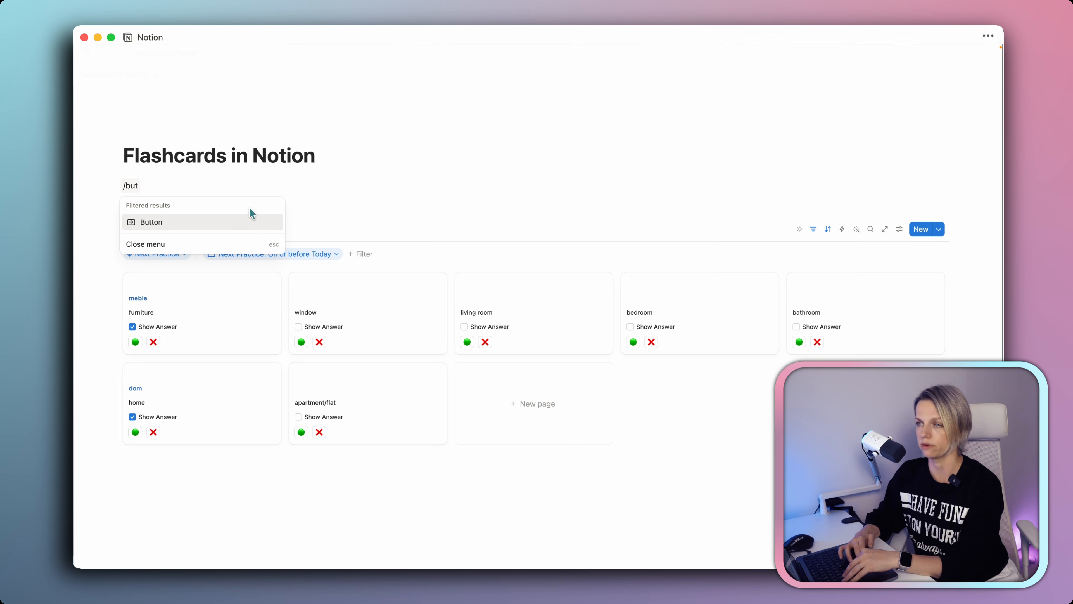
click(204, 221)
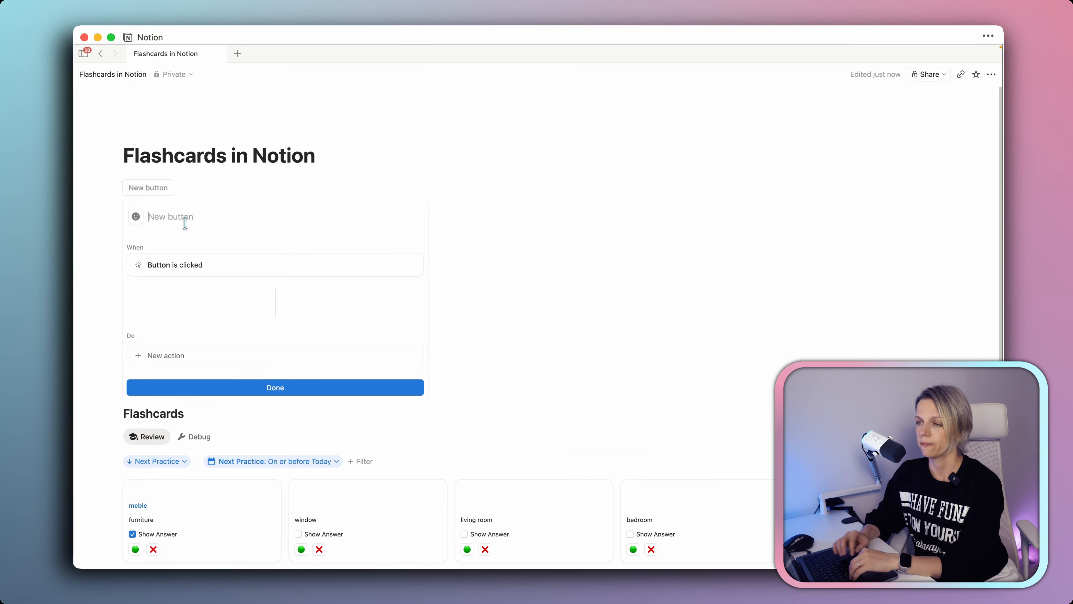
text(Clear the answers)
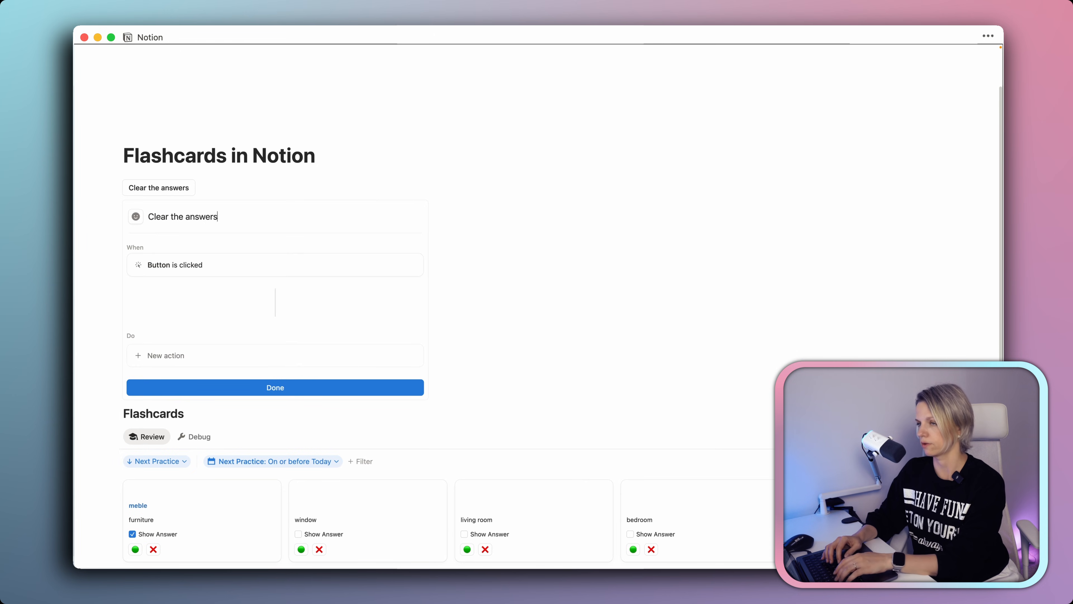
- Give the "Clear the answers" button the plain mop icon
click(135, 216)
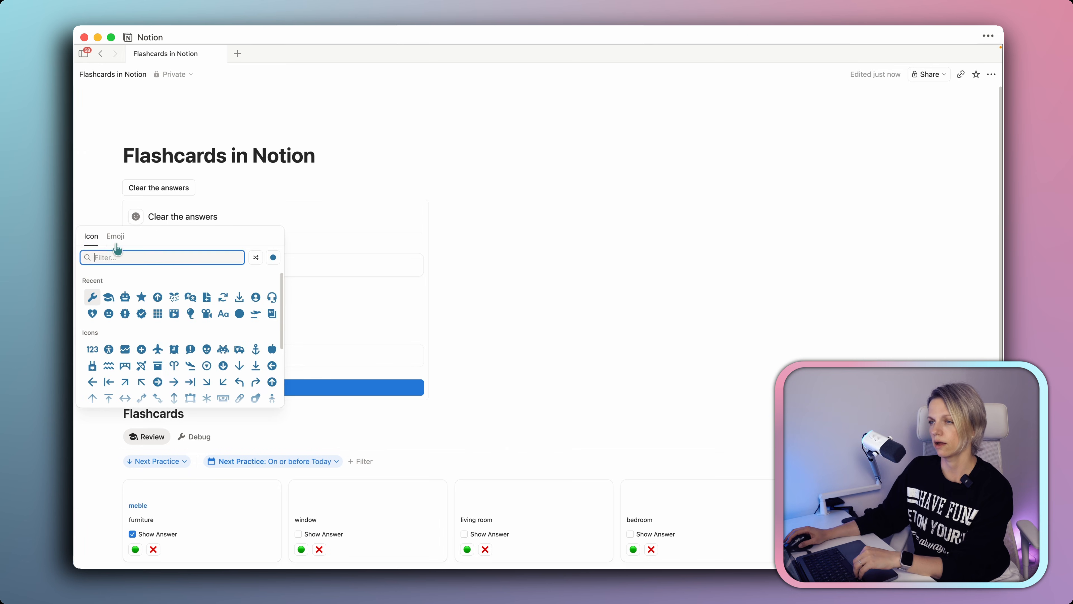
text(mop)
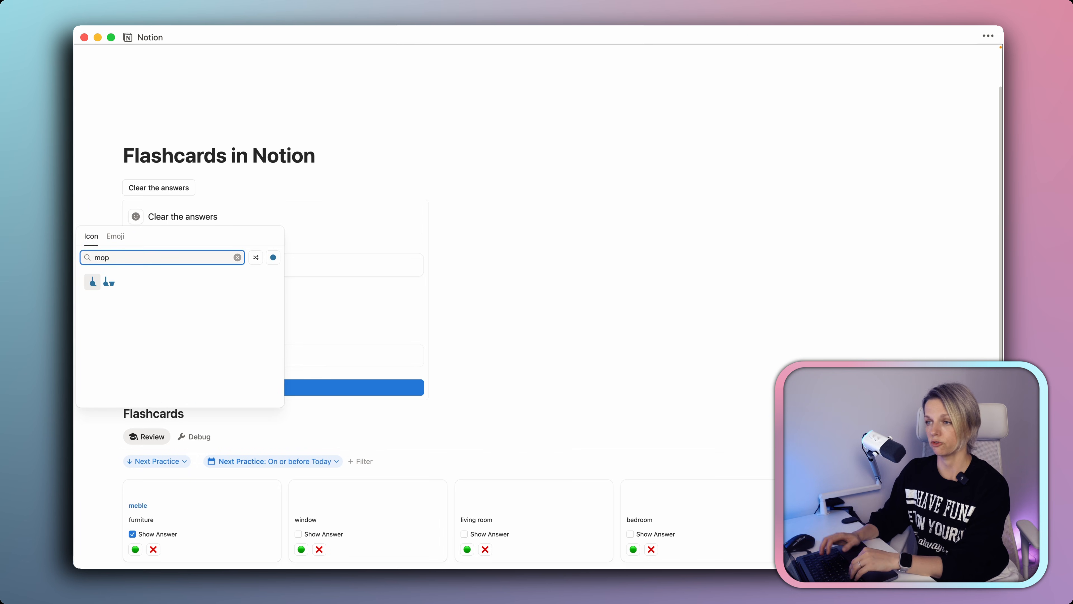
key(Return)
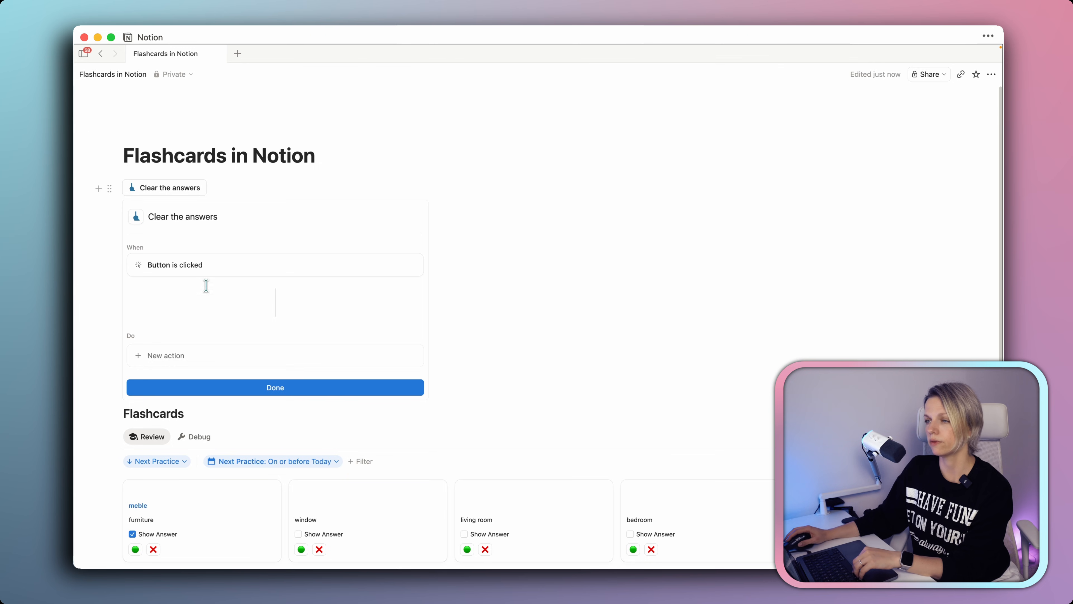
- Add an action to the button that edits pages in the Flashcards data source of this page
click(167, 357)
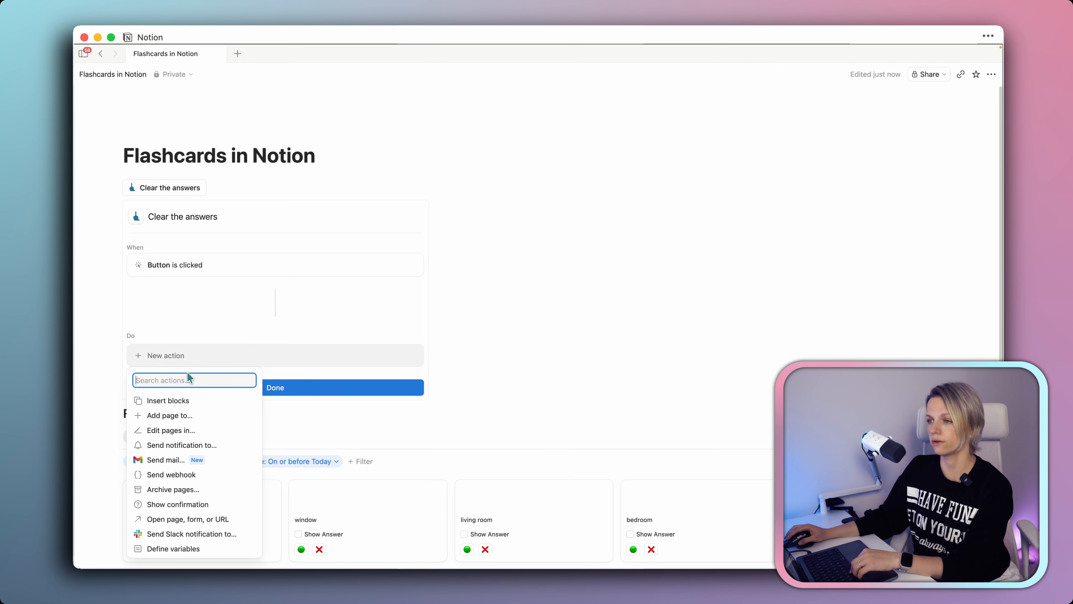
click(183, 435)
click(210, 356)
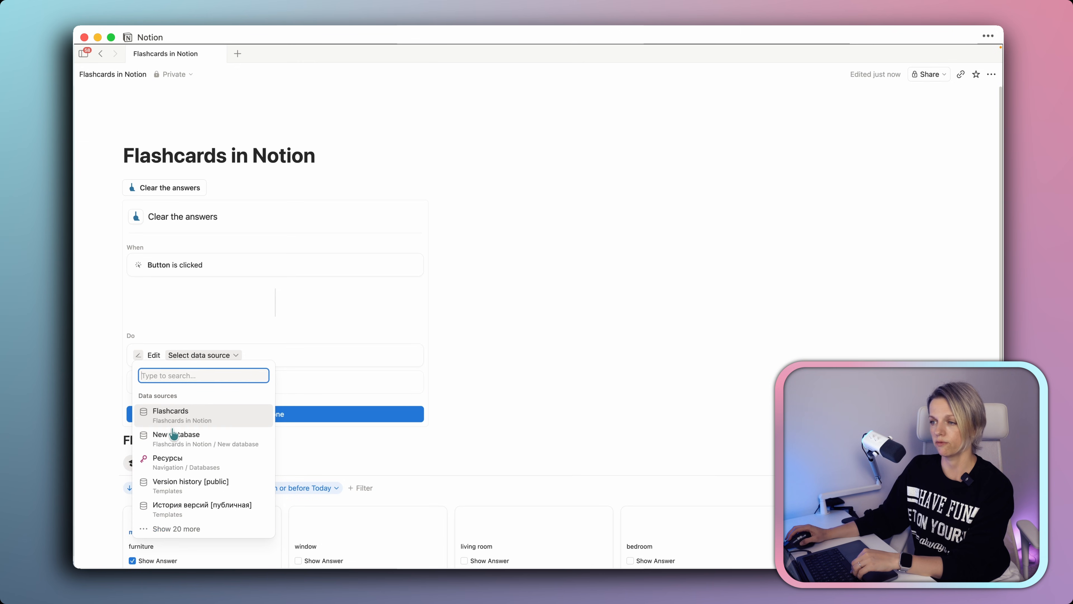
click(166, 413)
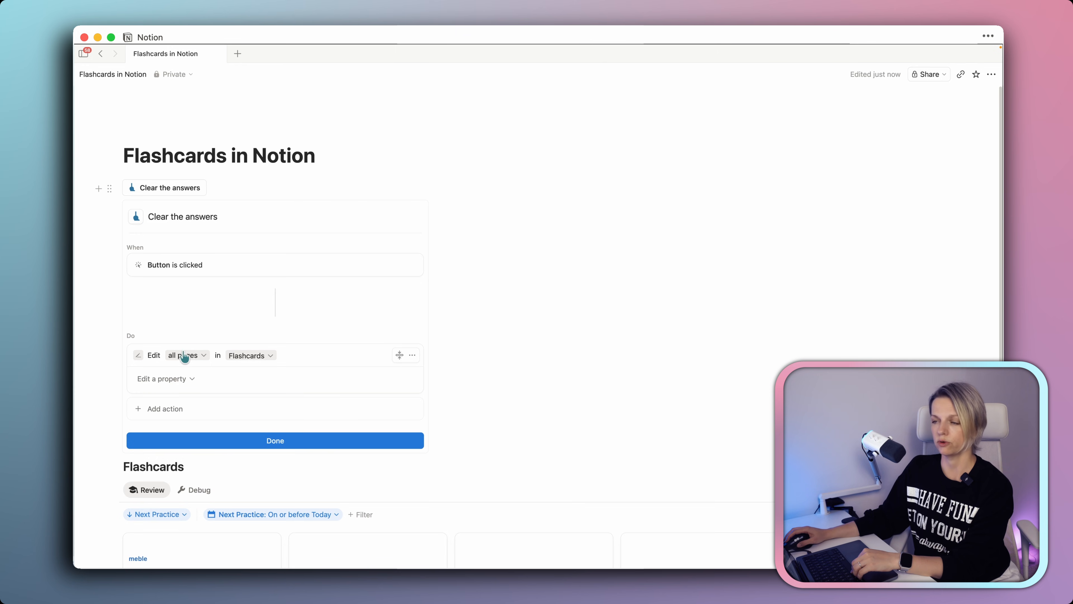
- Restrict the edit action to pages whose Show Answer property is checked
click(192, 358)
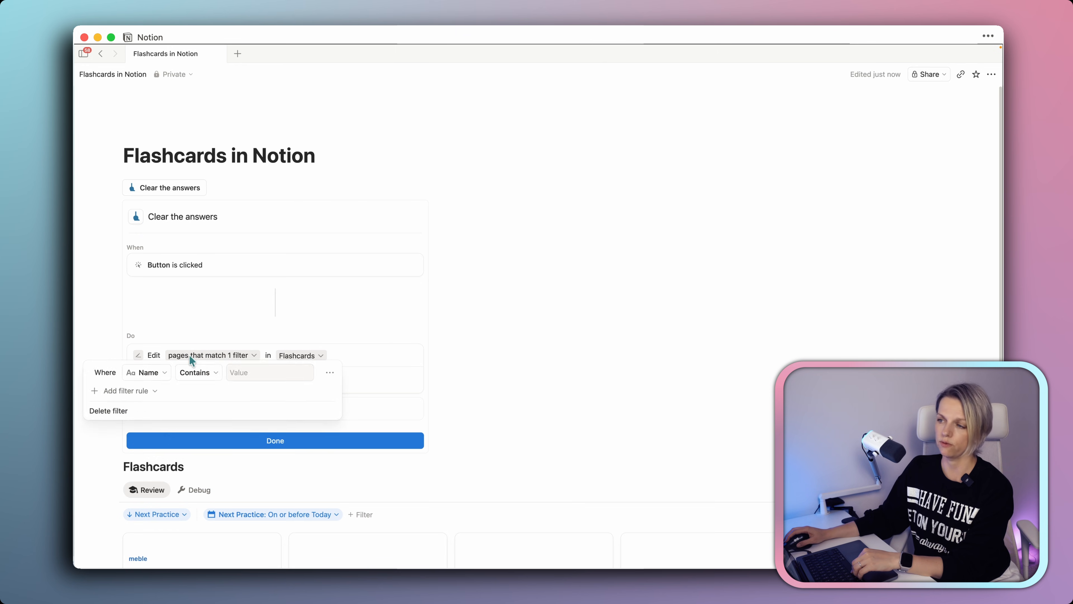
click(163, 380)
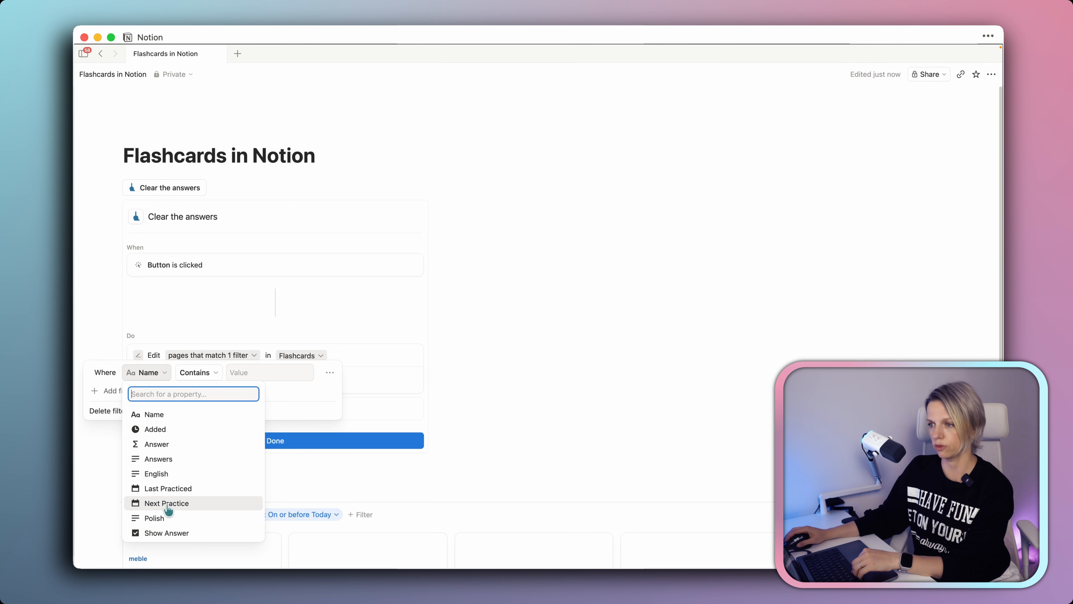
click(167, 534)
click(258, 373)
click(265, 404)
click(467, 316)
- Make the action set Show Answer to Unchecked, finish the button setup, and run the button
click(168, 382)
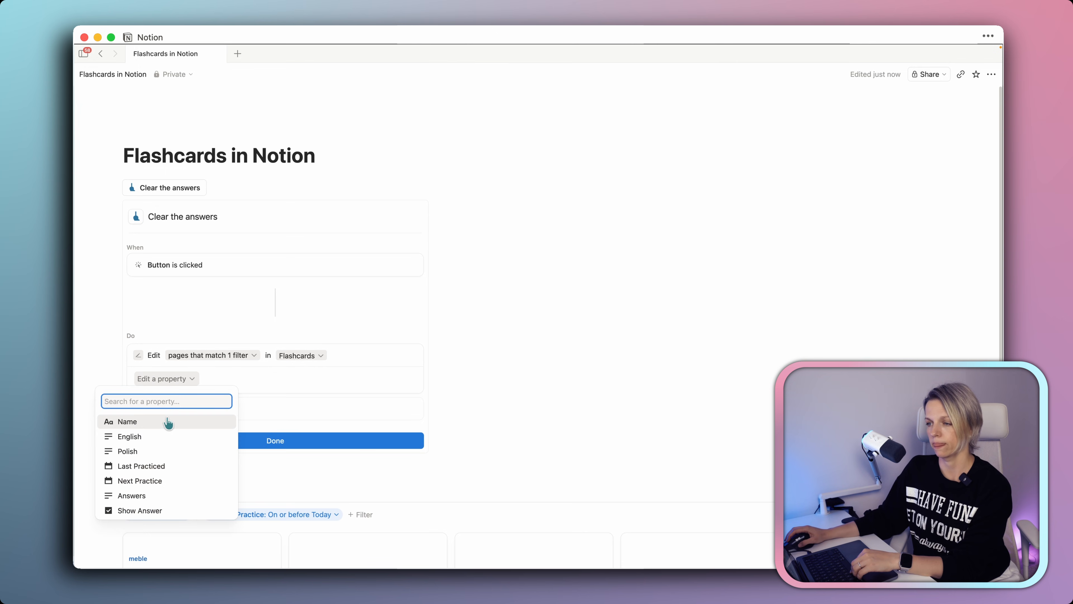
click(144, 511)
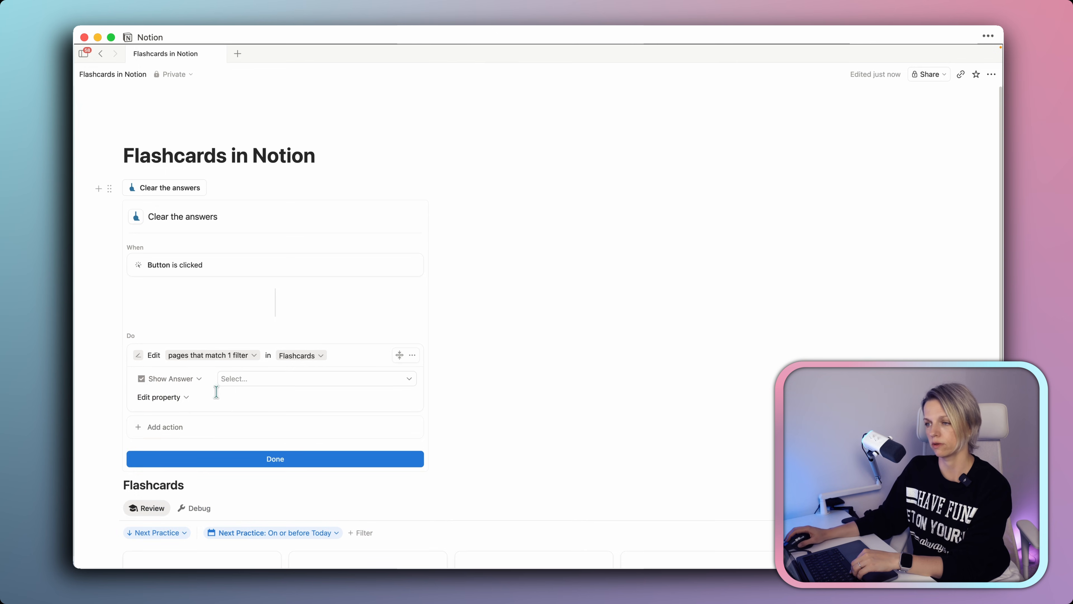
click(254, 379)
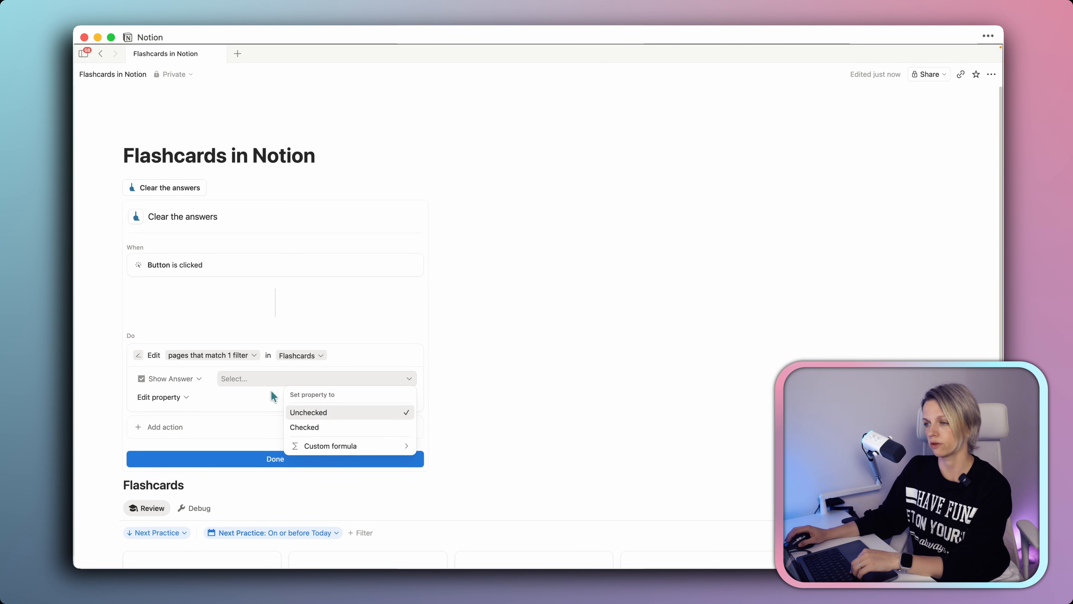
click(327, 414)
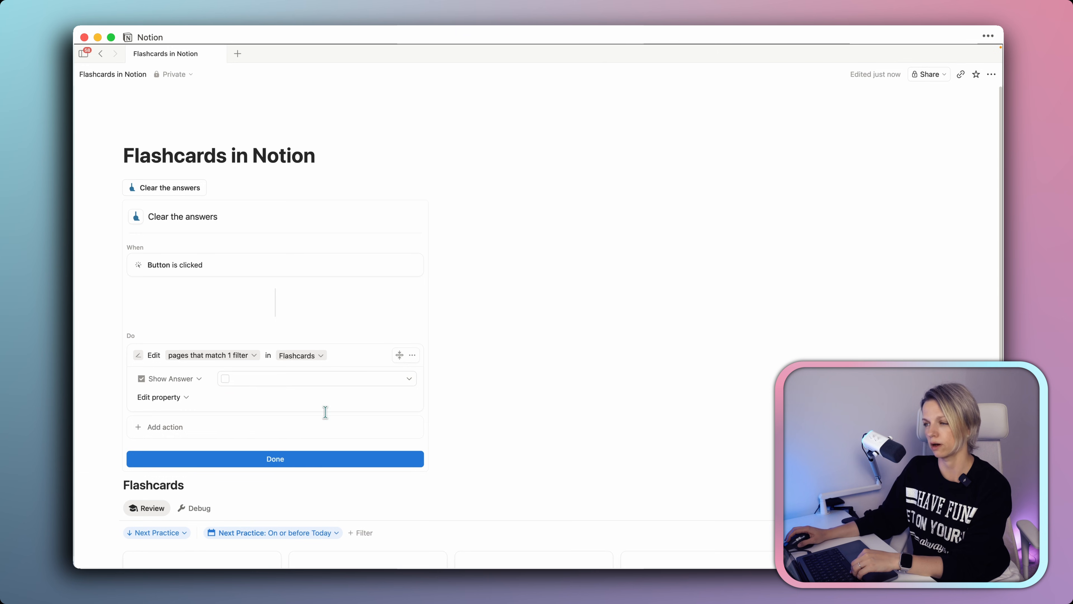
click(264, 460)
click(165, 190)
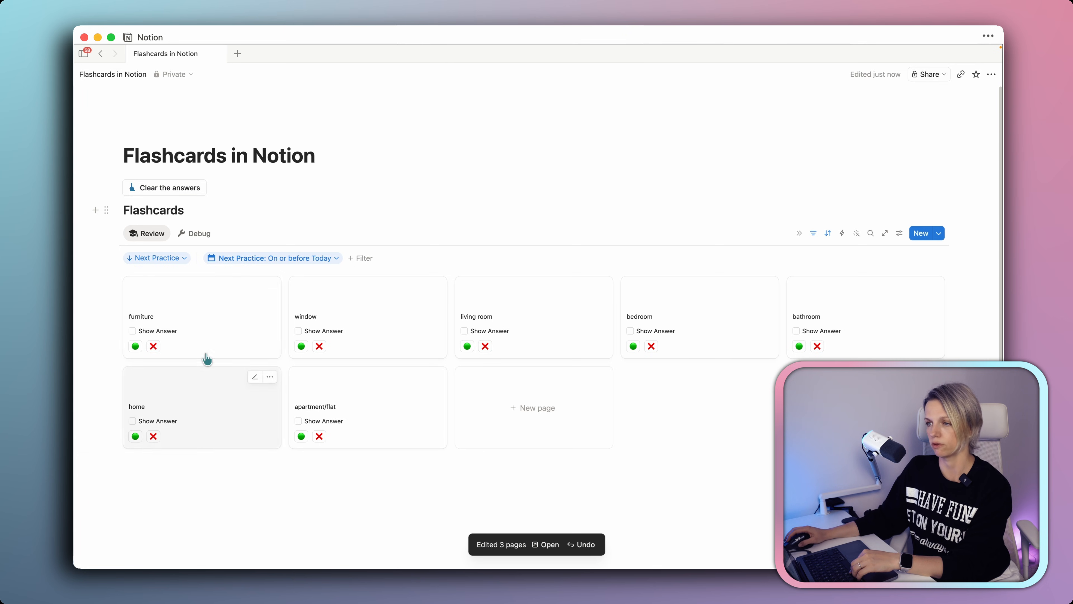
- Add a table view named "New words" to the Flashcards database
click(200, 233)
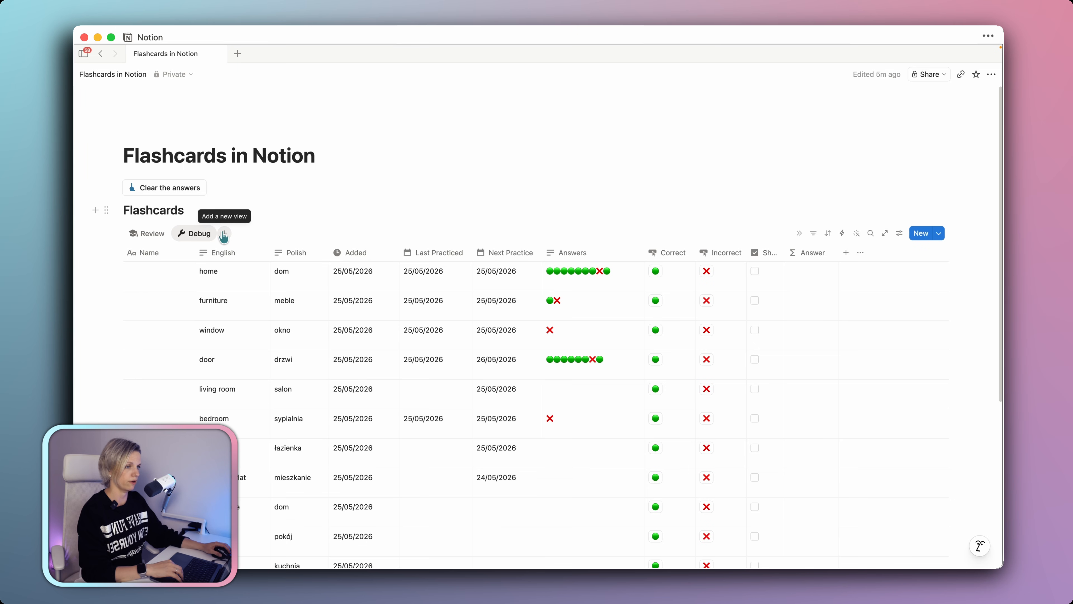
click(224, 233)
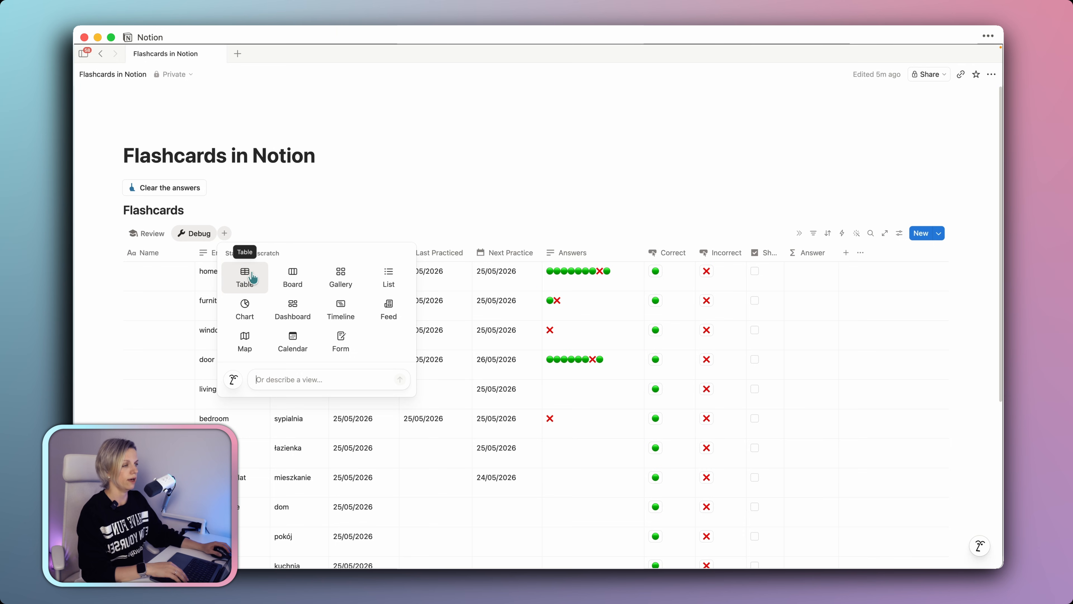
click(246, 279)
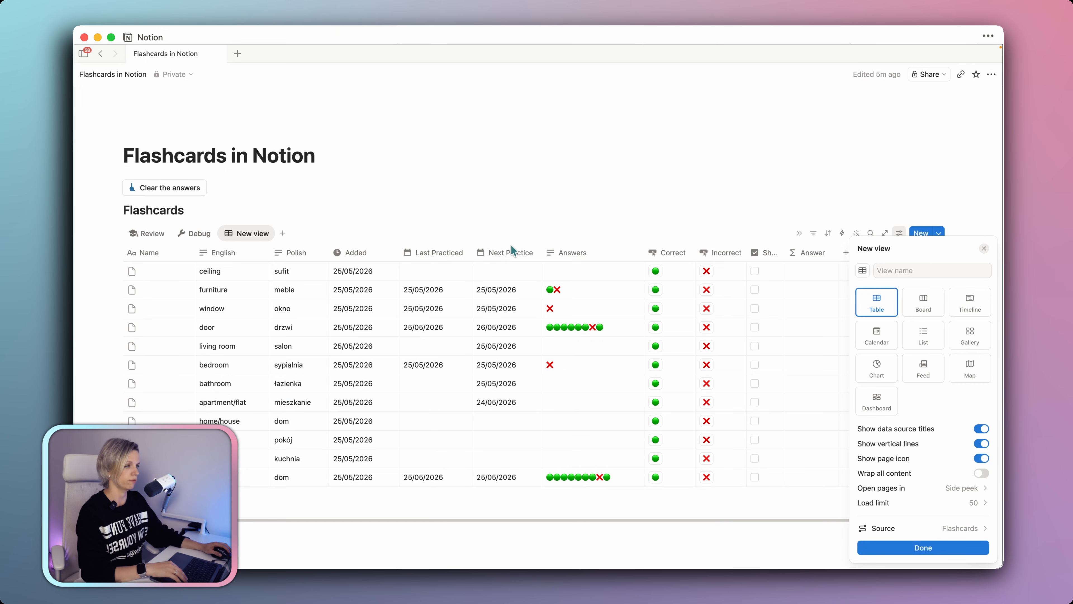
click(908, 270)
text(New wor)
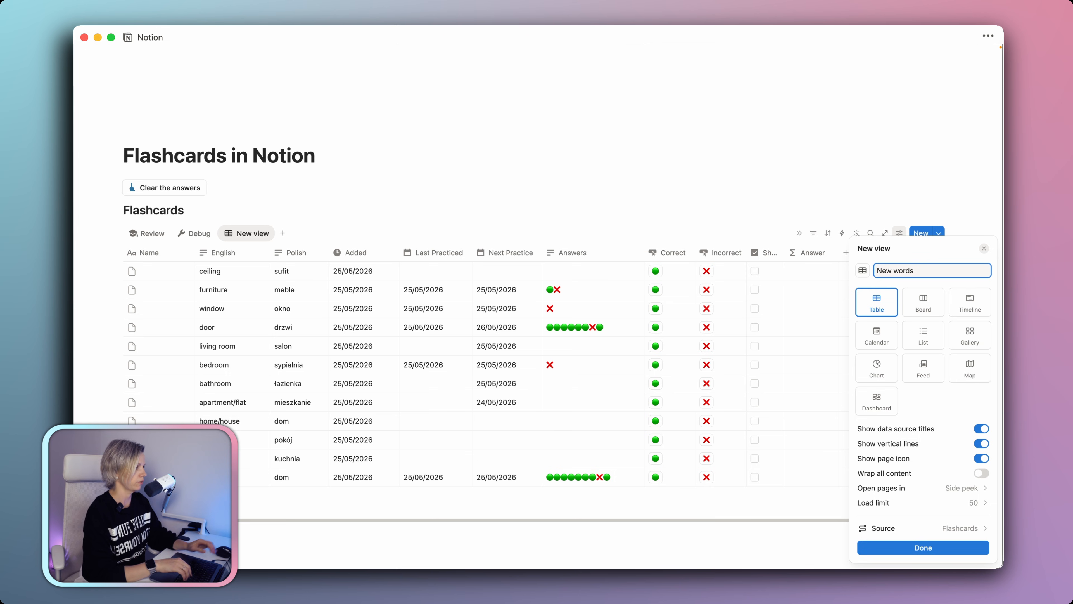
text(ds)
key(Return)
- Give the New words view a download icon and turn off its page icons and vertical lines
click(864, 271)
text(in)
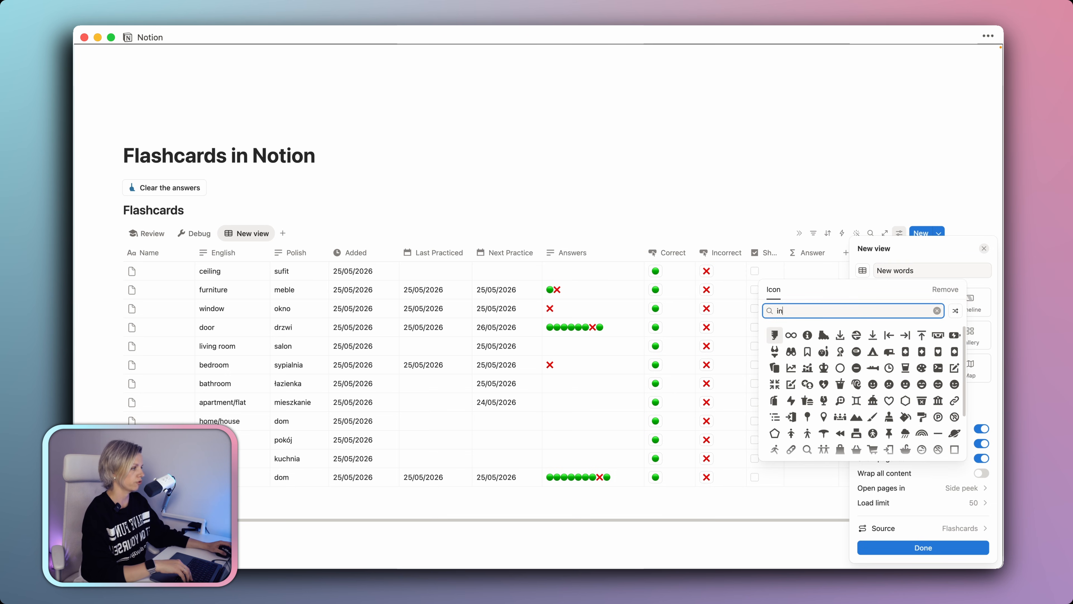
click(840, 334)
click(980, 459)
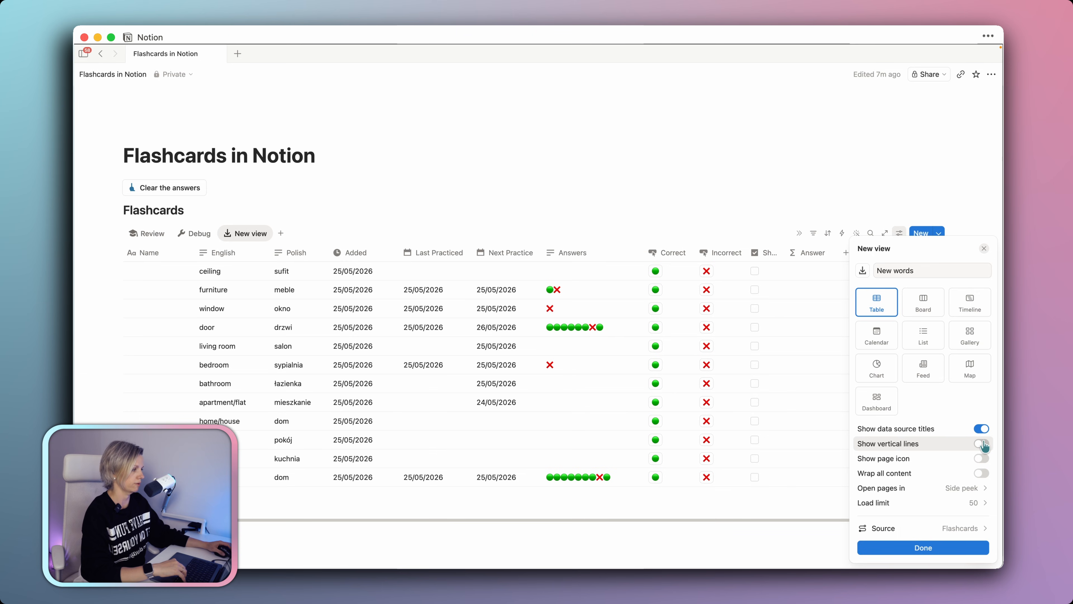
click(926, 548)
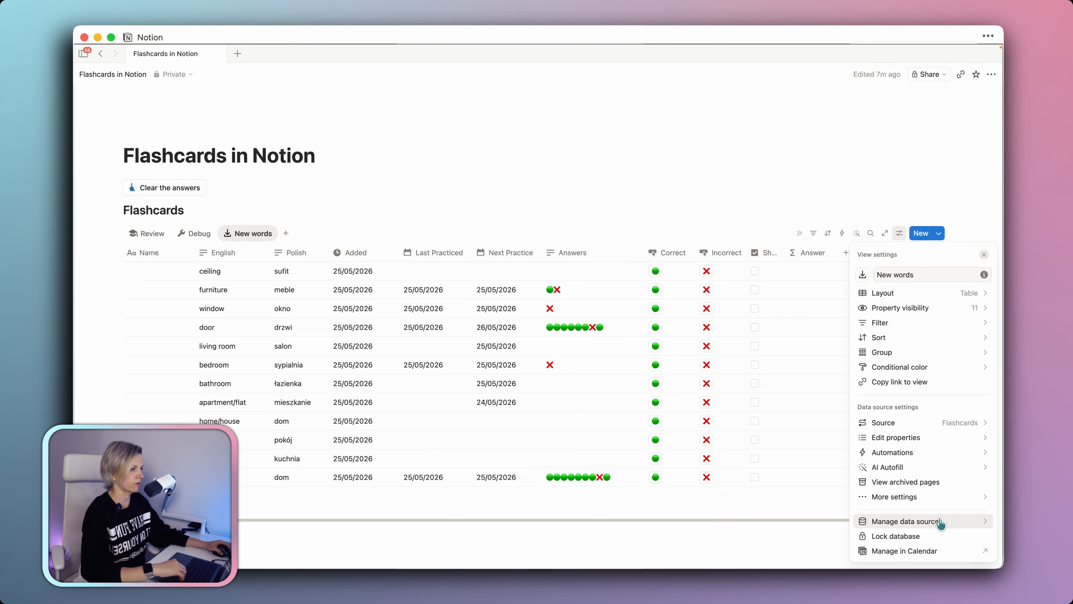
- Hide Last Practiced, Next Practice, Answers, Incorrect, Show Answer and Answer in the New words view, keeping Correct
click(906, 312)
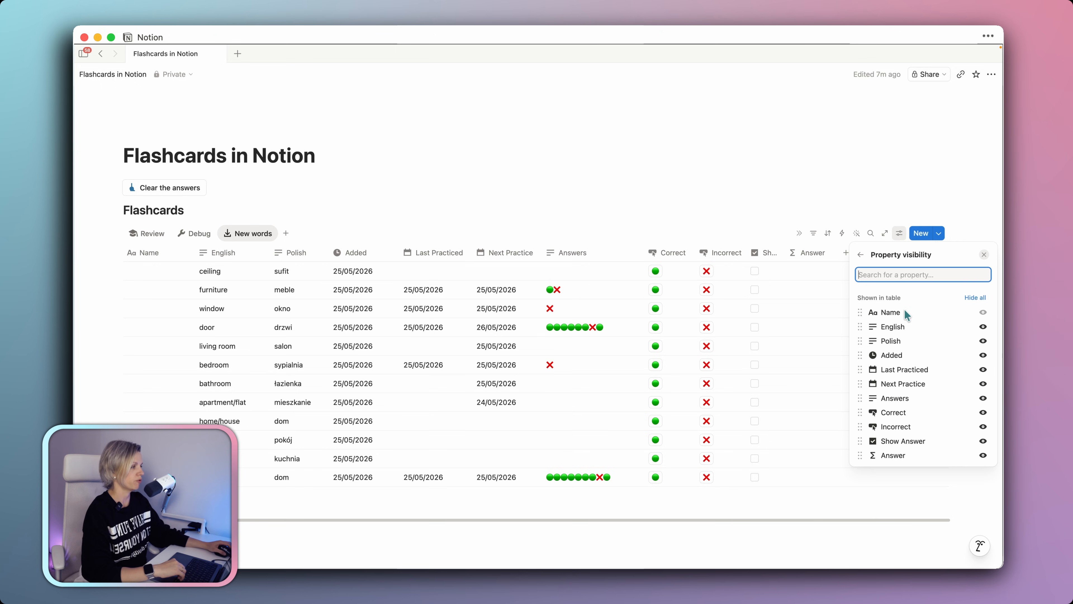
click(983, 369)
click(984, 369)
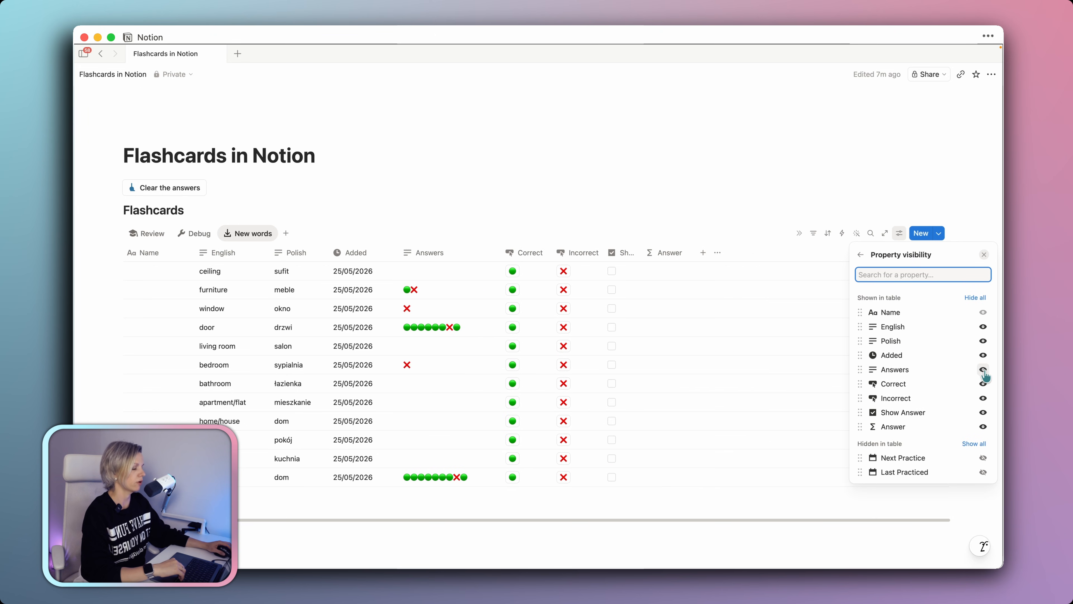
click(983, 369)
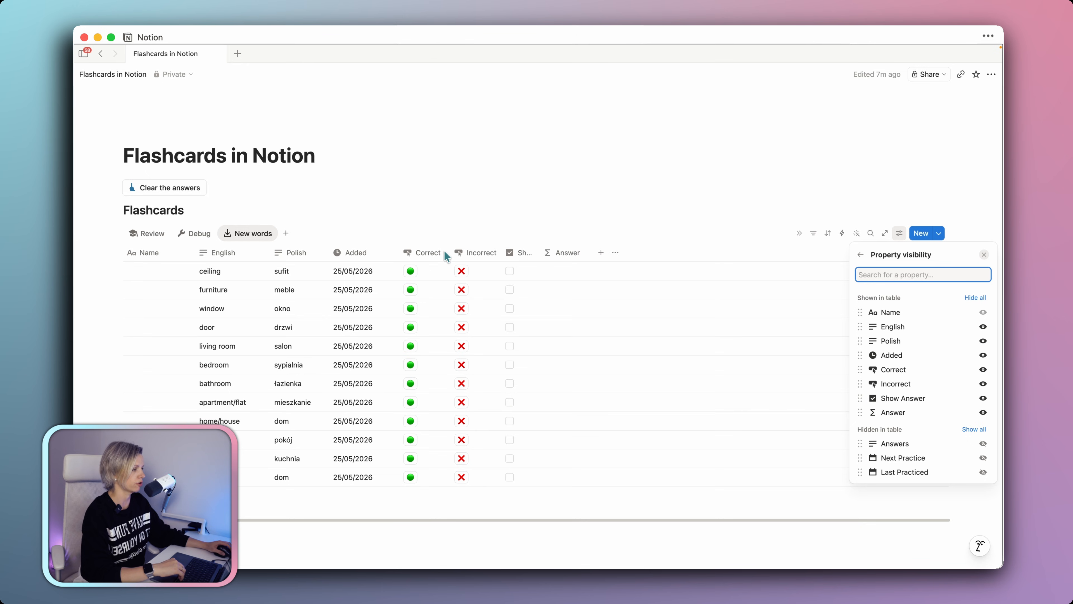
click(983, 383)
click(983, 383)
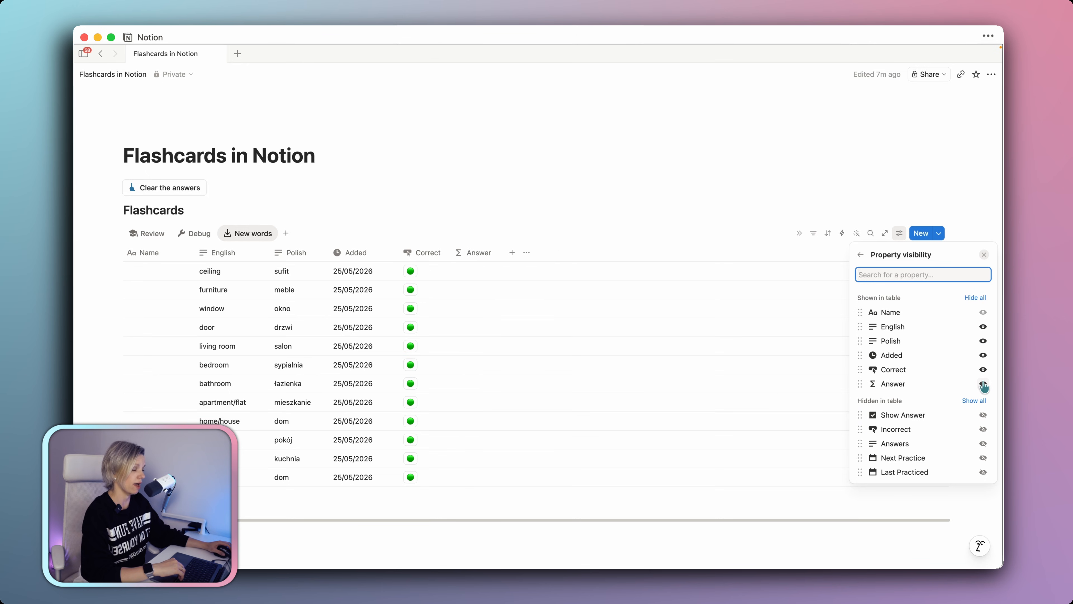
click(983, 384)
click(446, 257)
- Widen the English column slightly and move the Name column to the end, after Correct
drag(270, 253, 284, 252)
drag(155, 252, 451, 252)
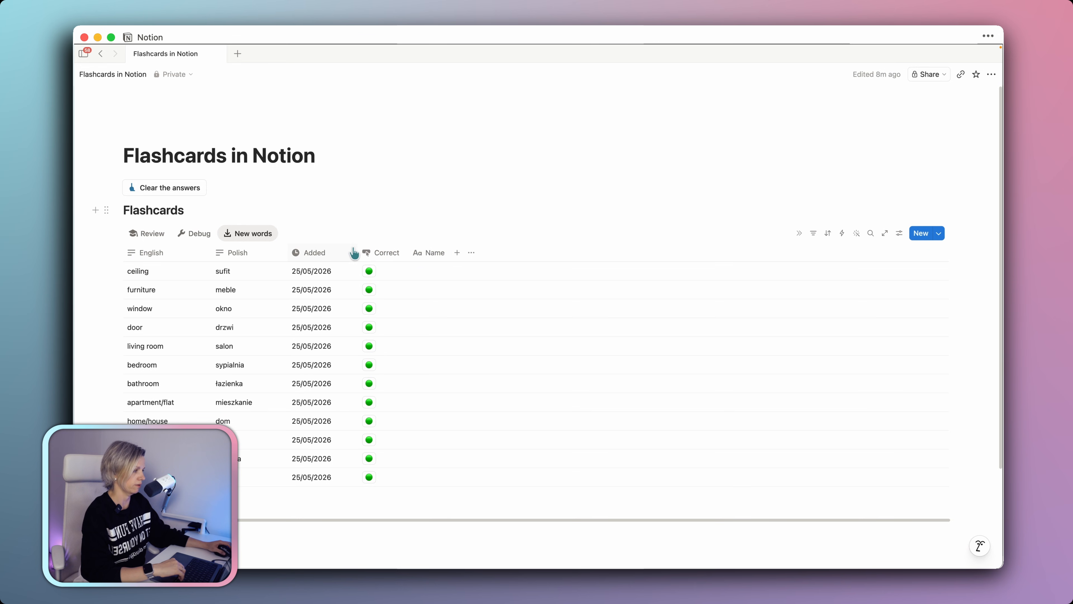
- Hide the Added column and sort the New words view by Added in descending order
click(332, 254)
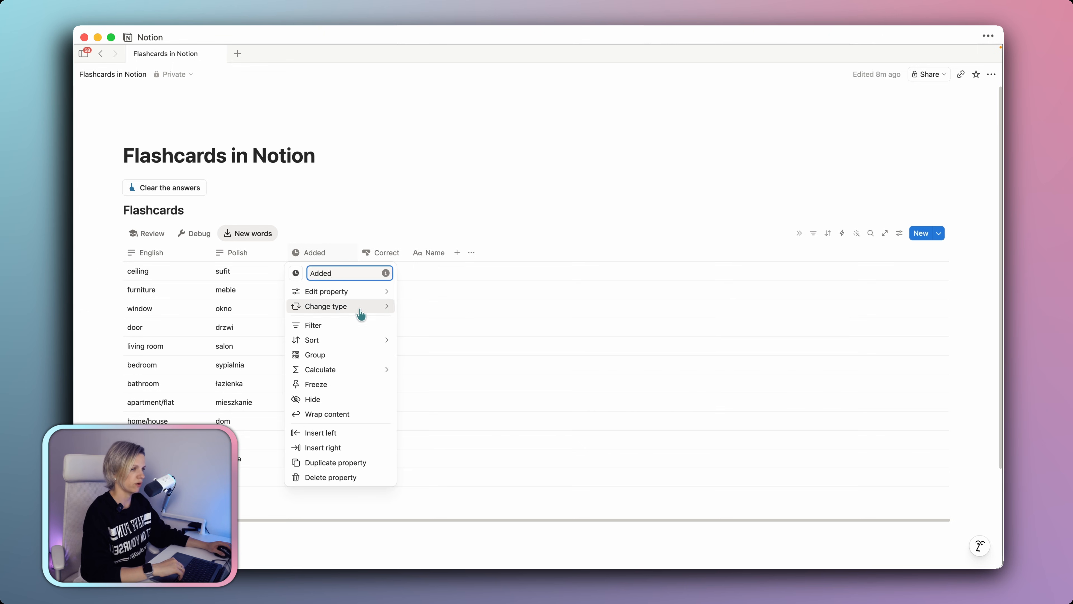
click(331, 400)
click(827, 234)
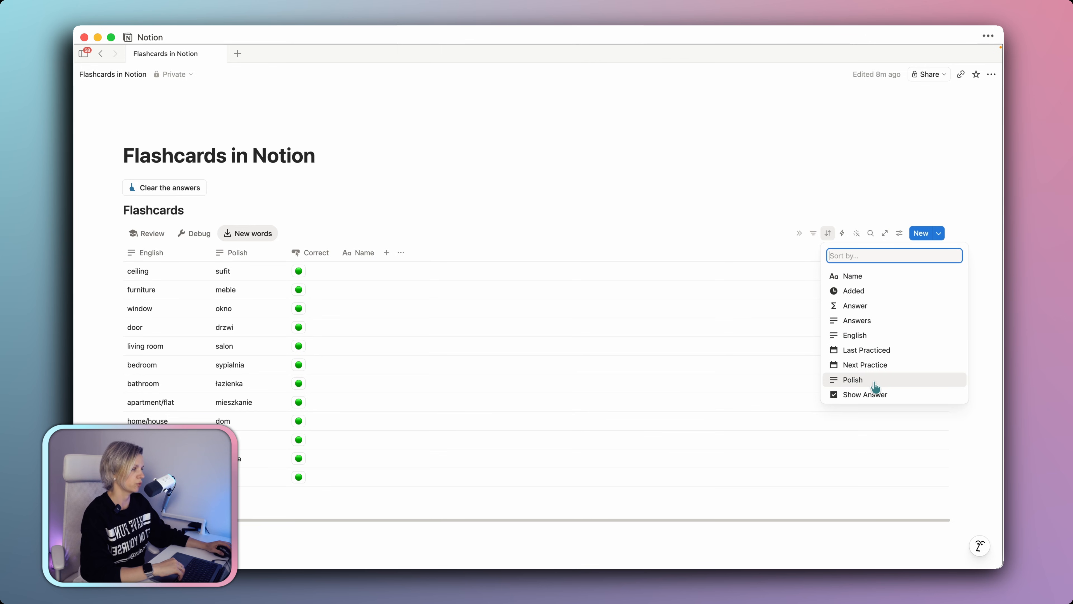
click(873, 291)
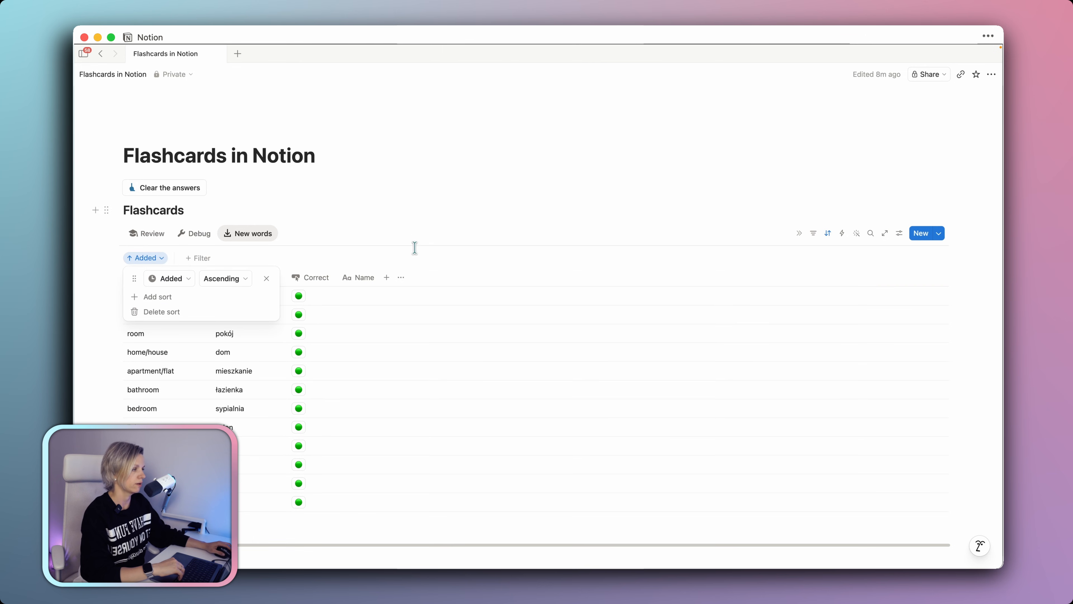
click(215, 282)
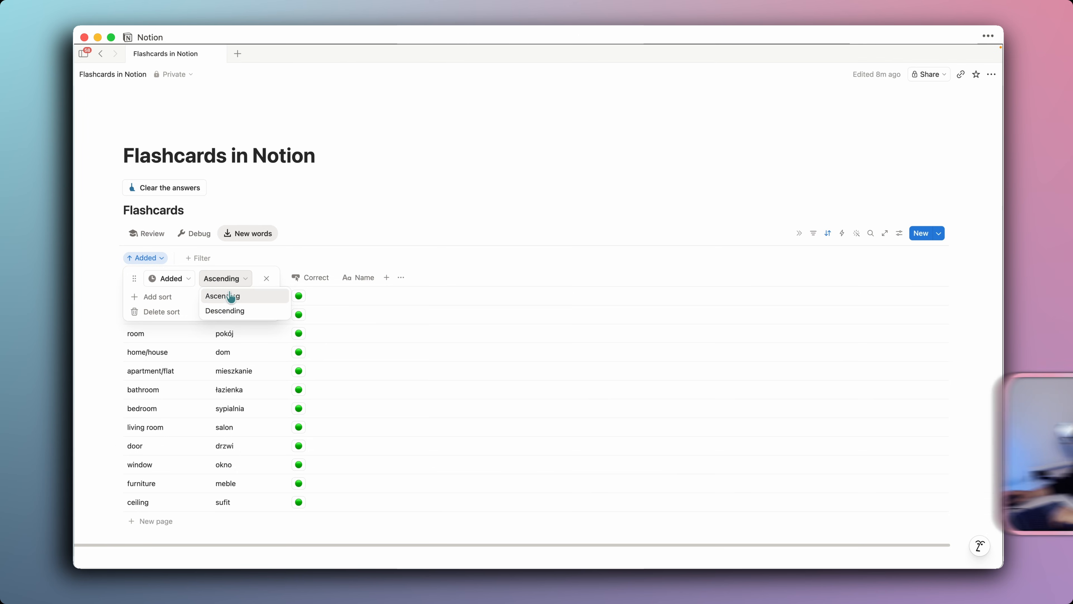
click(226, 313)
click(169, 325)
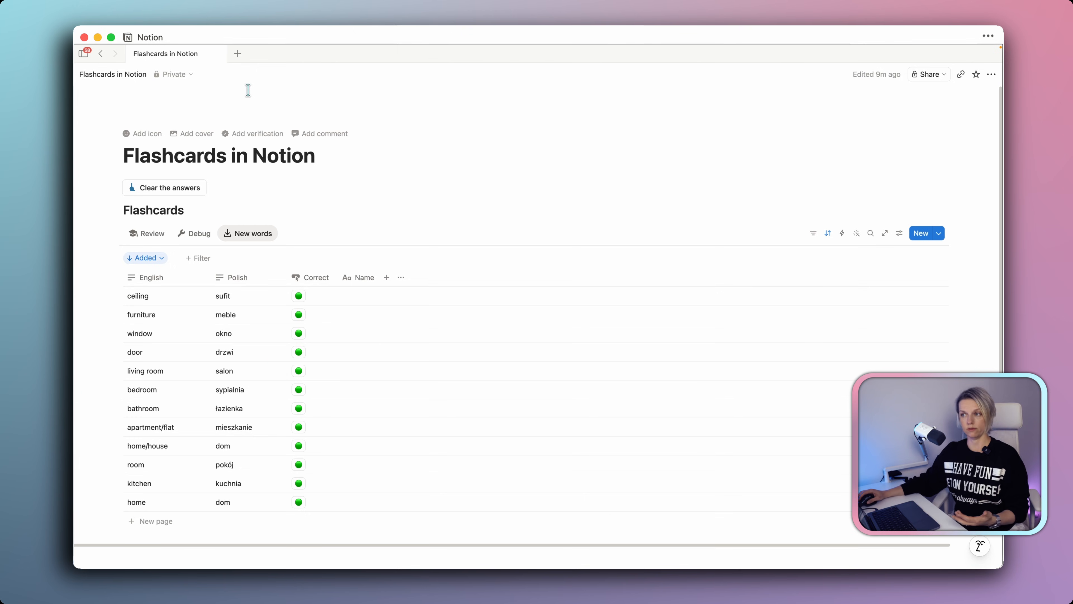
- Filter the New words view to rows where Last Practiced is empty, and place the view before Review
click(201, 259)
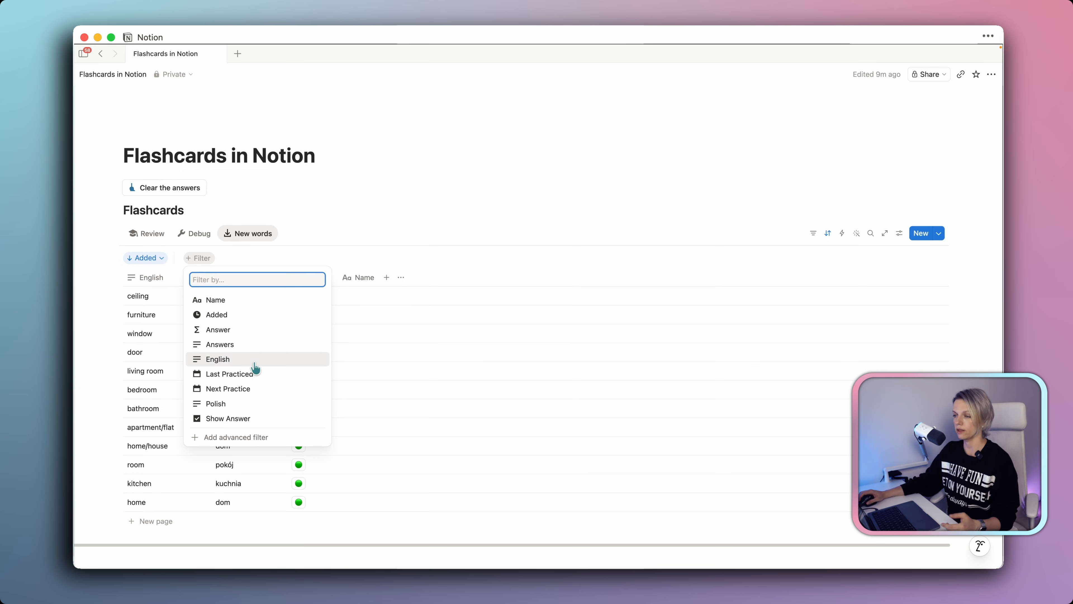
click(248, 378)
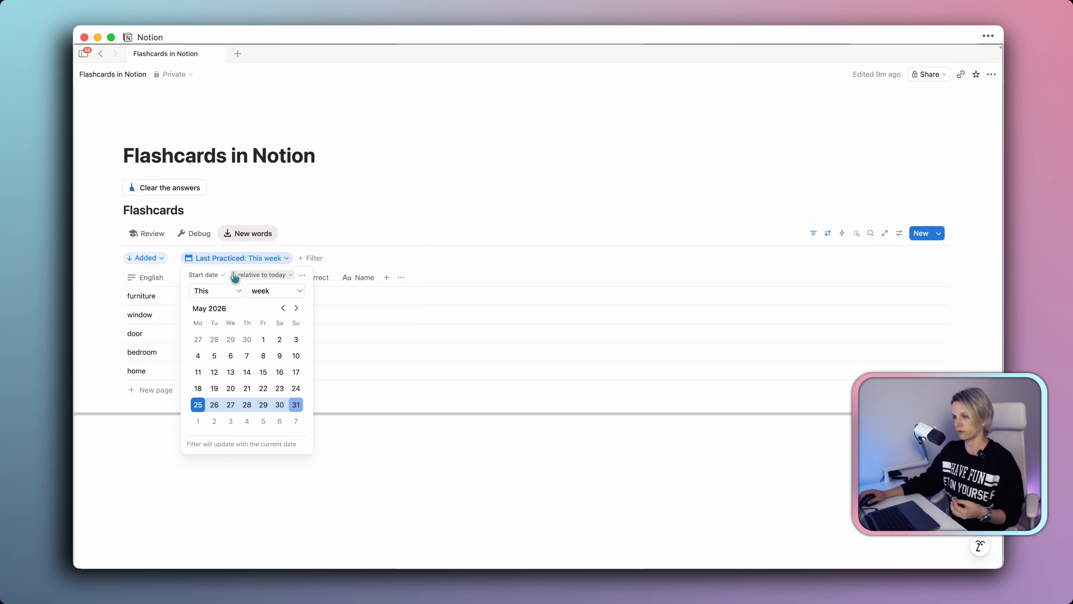
click(259, 274)
click(284, 393)
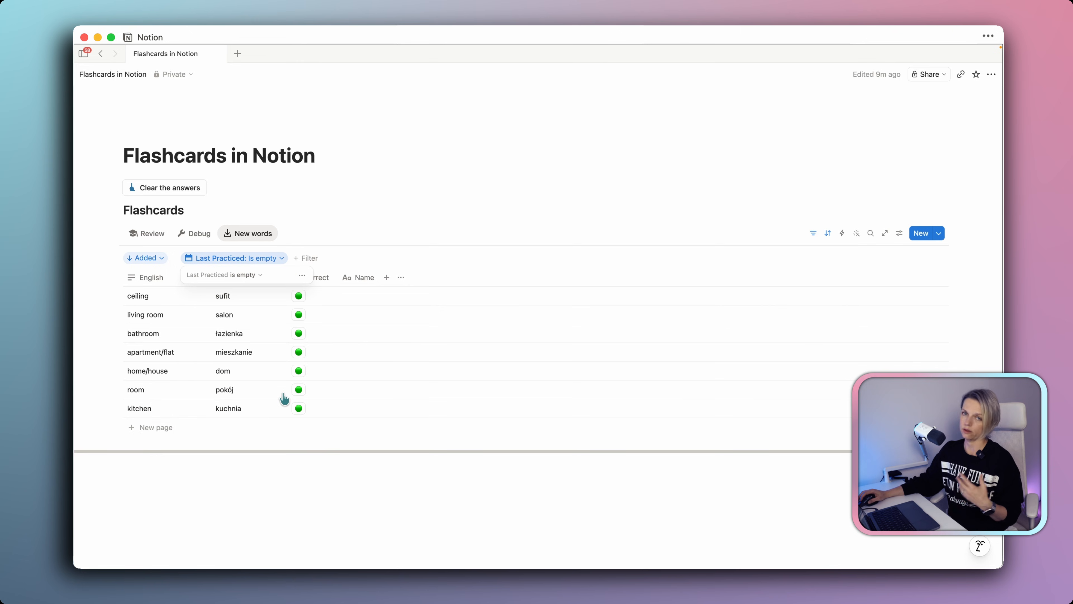
click(409, 225)
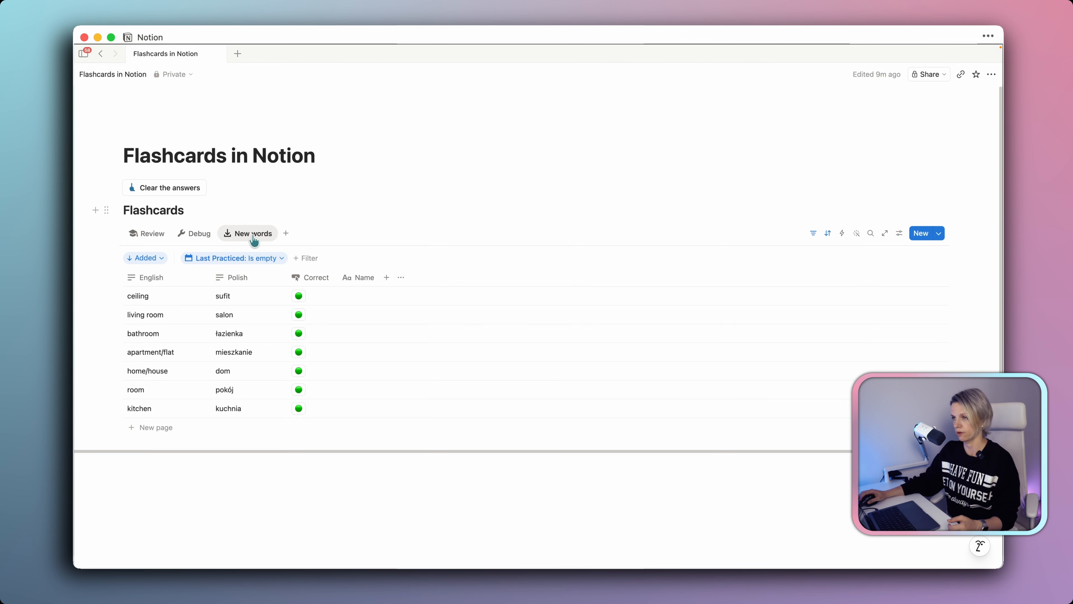
drag(253, 240, 160, 242)
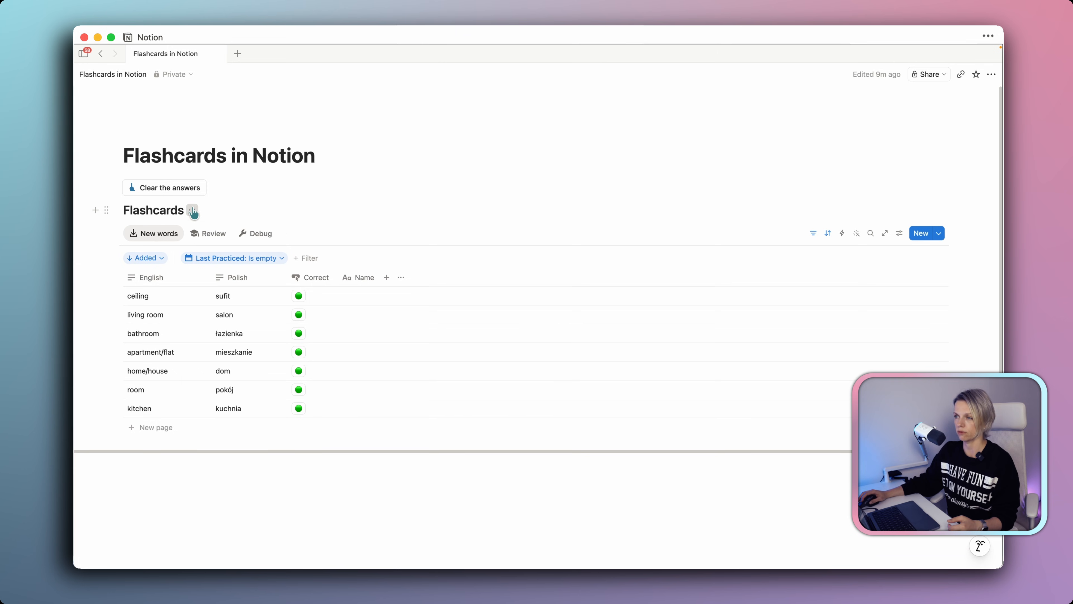
- Hide the Flashcards database title and insert a divider between the Clear the answers button and the database
click(192, 210)
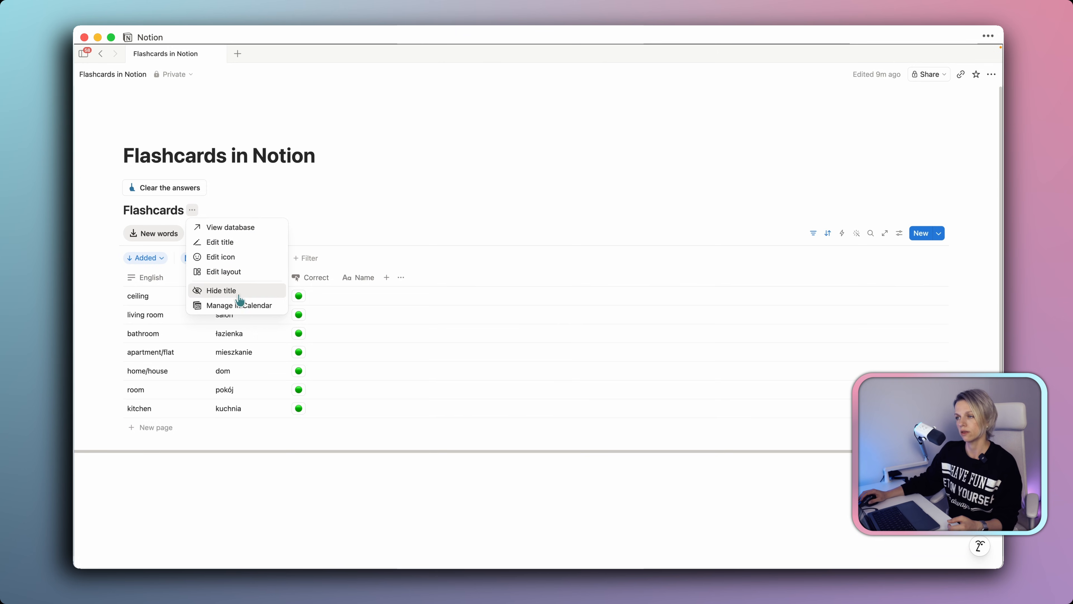
click(218, 300)
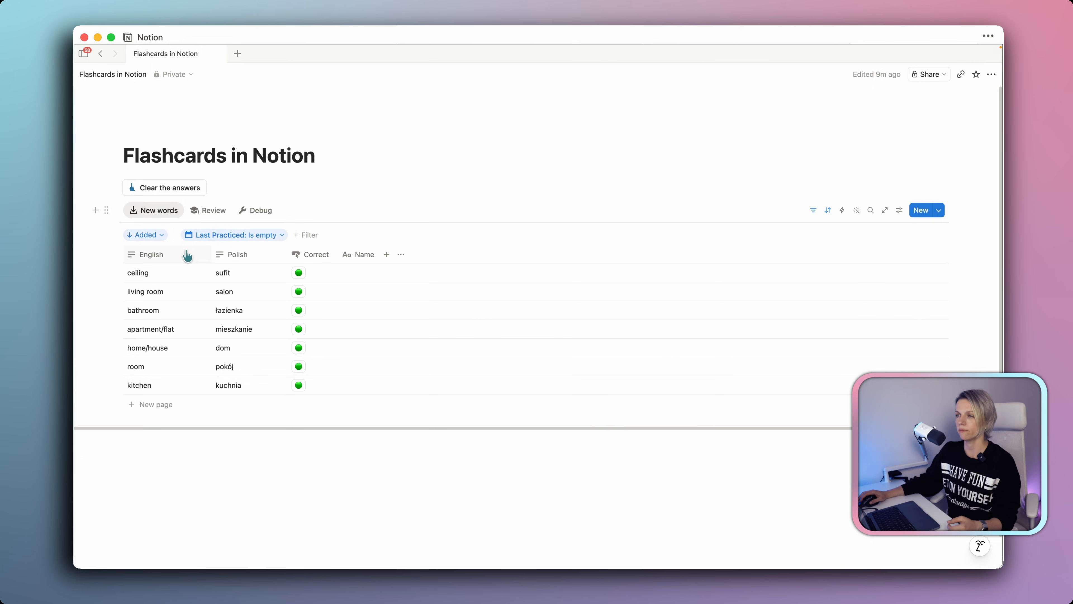
click(98, 189)
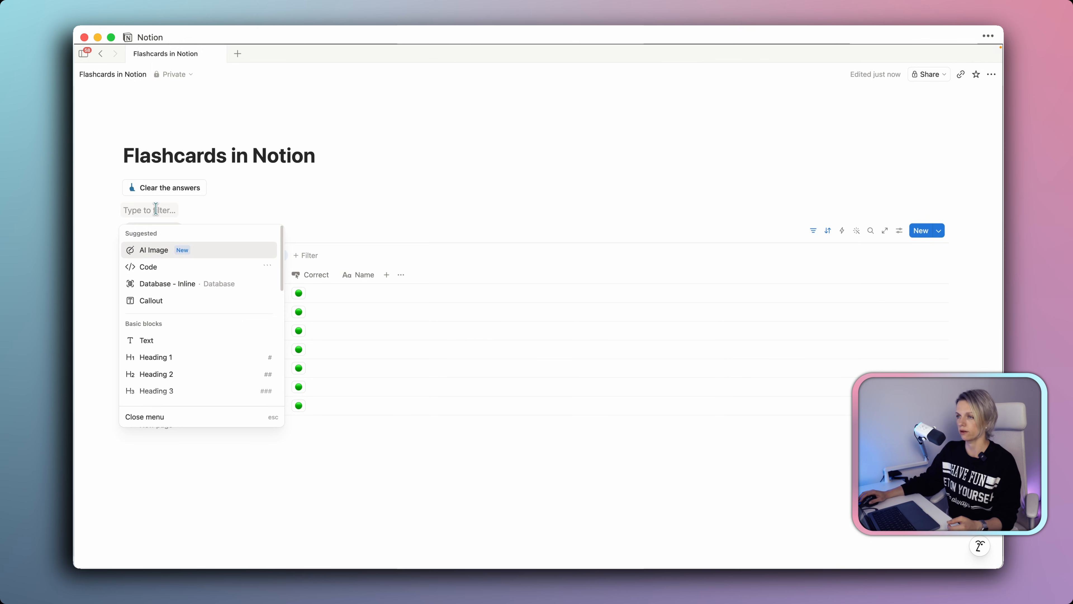
text(divi)
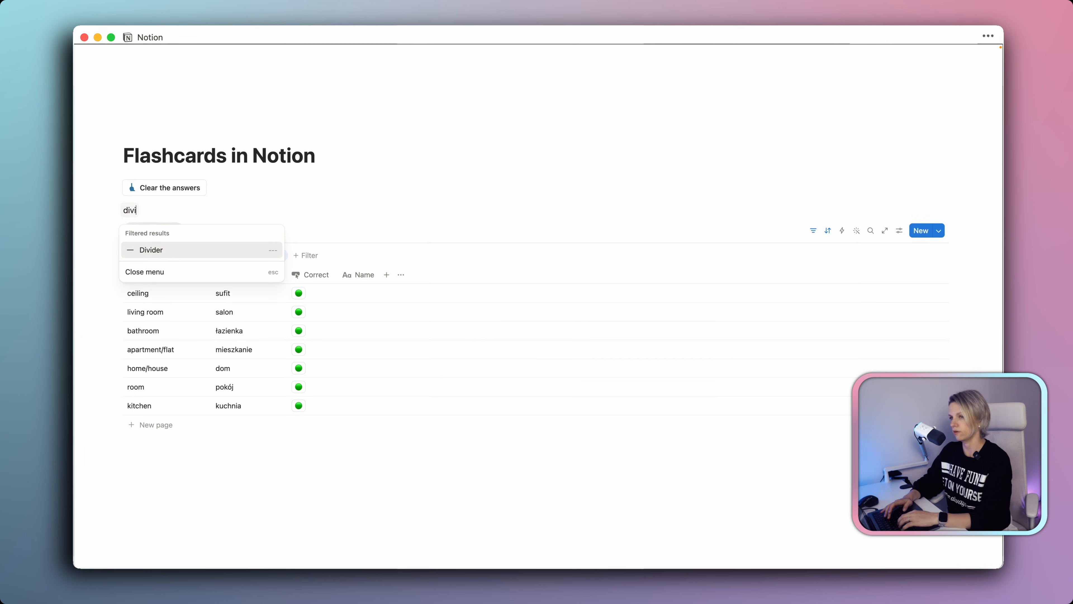
click(163, 250)
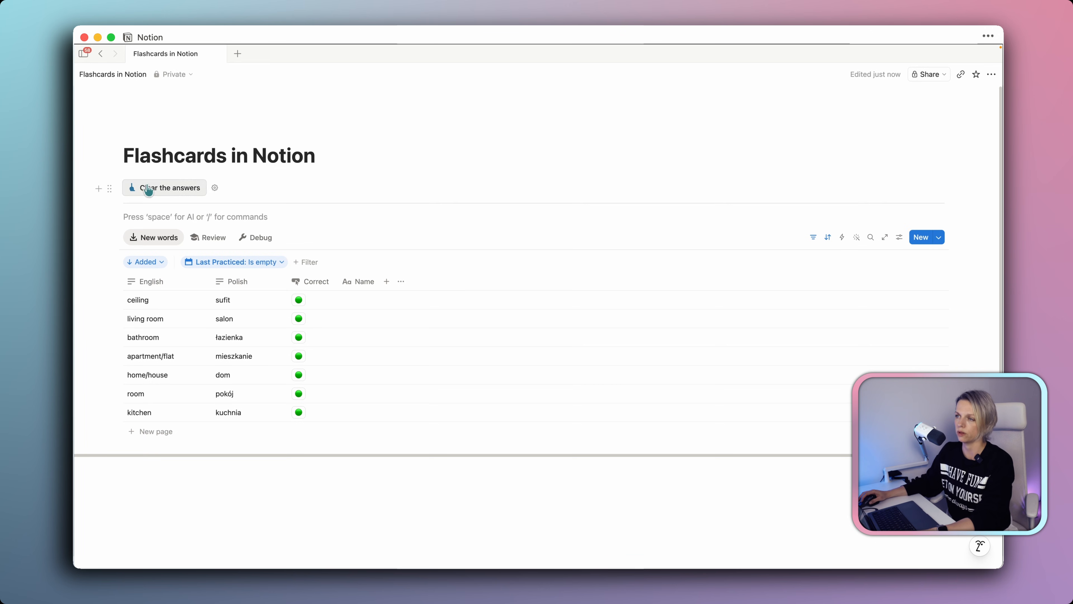
key(BackSpace)
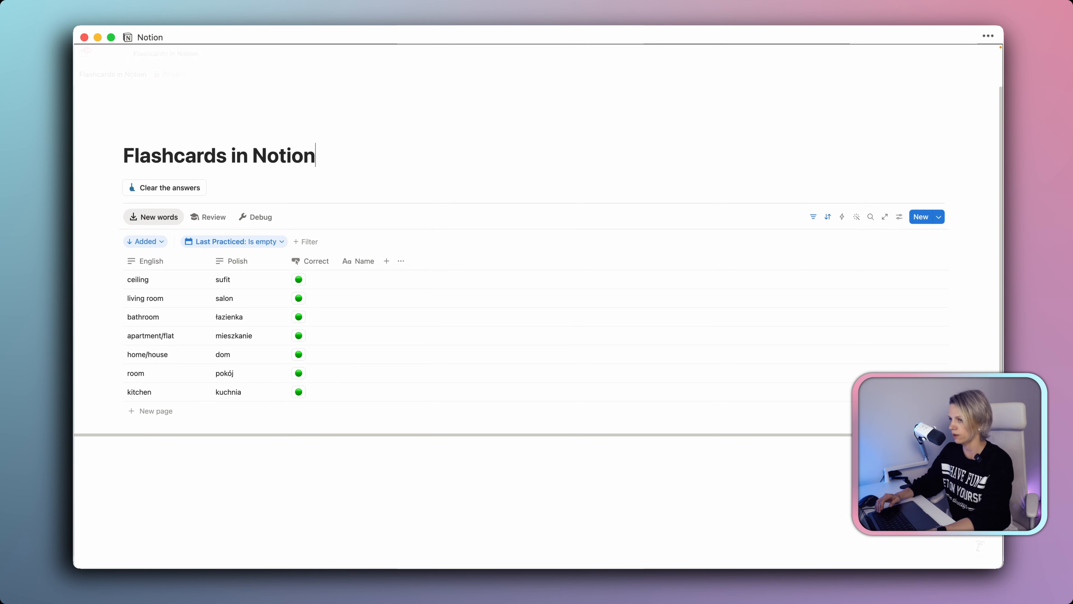
- Collapse the filter and sort bar of the New words view
click(816, 218)
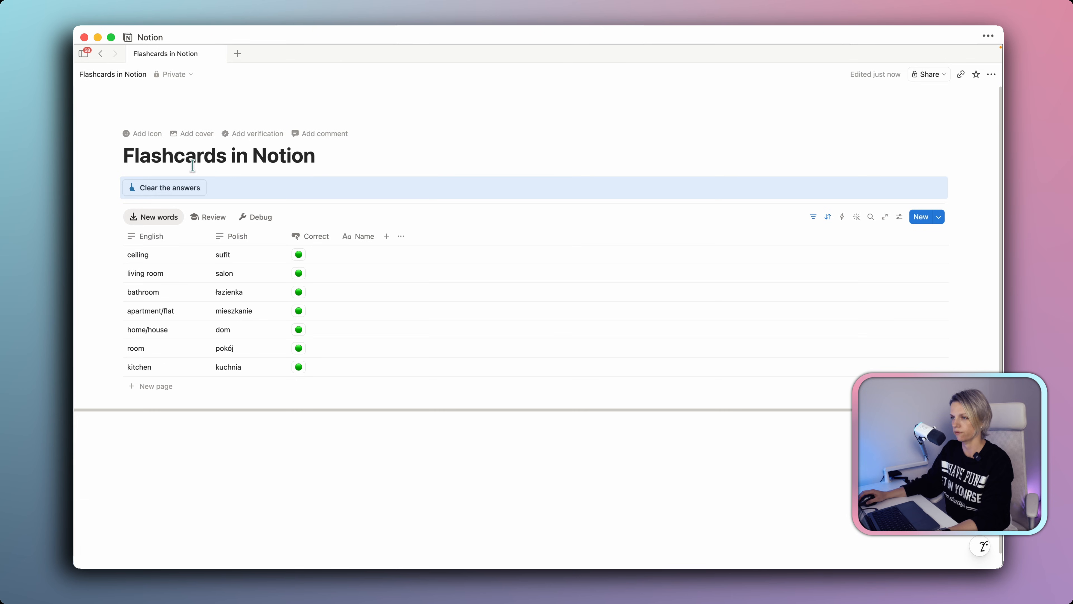
click(299, 162)
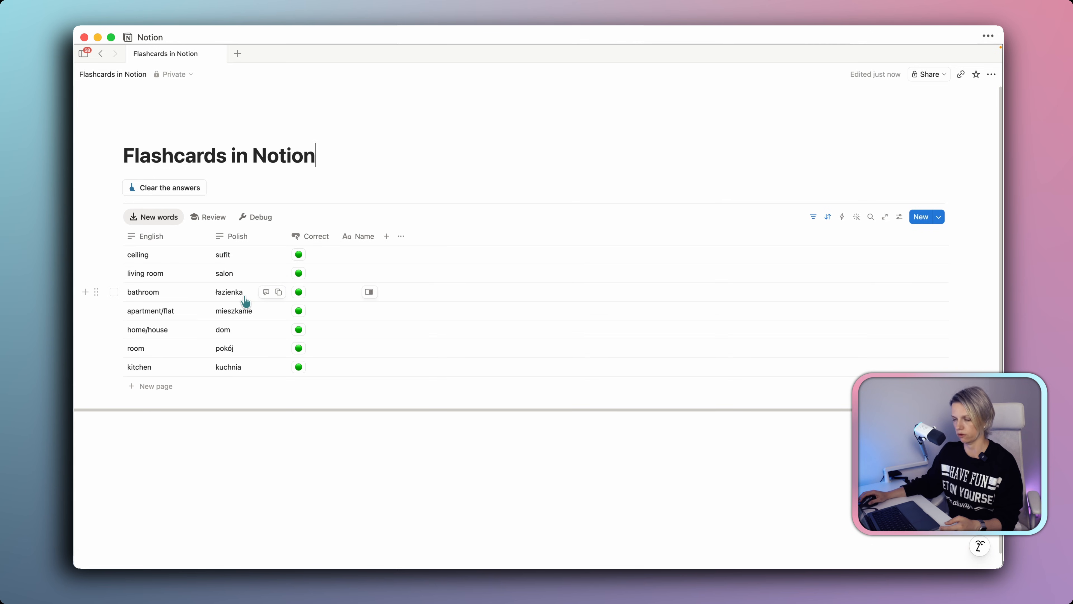
- Mark the bathroom card as correct in the New words view, then check the Review view and return to New words
click(298, 292)
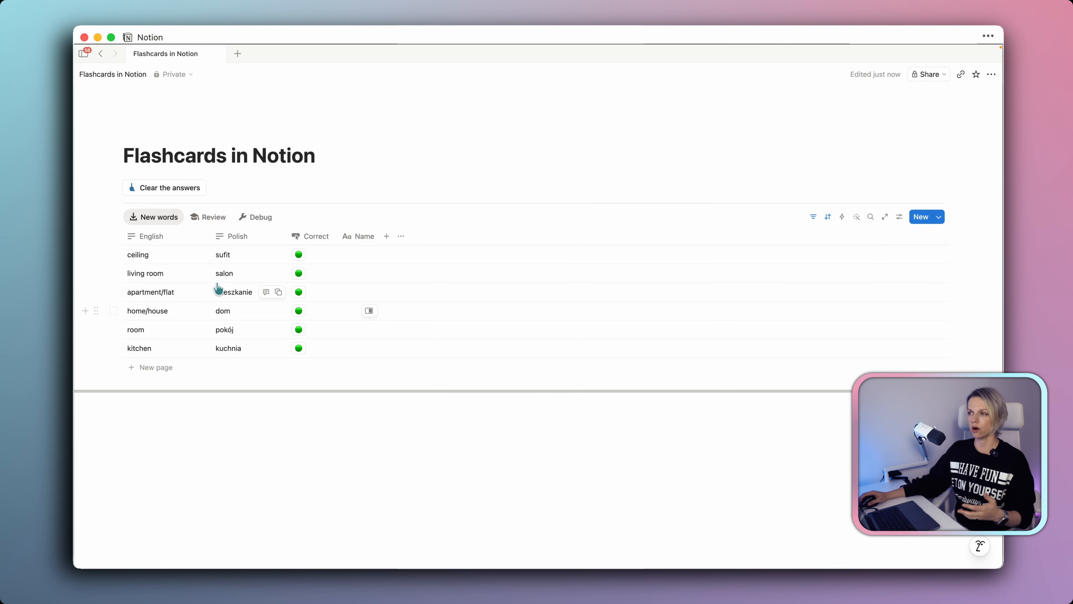
click(207, 221)
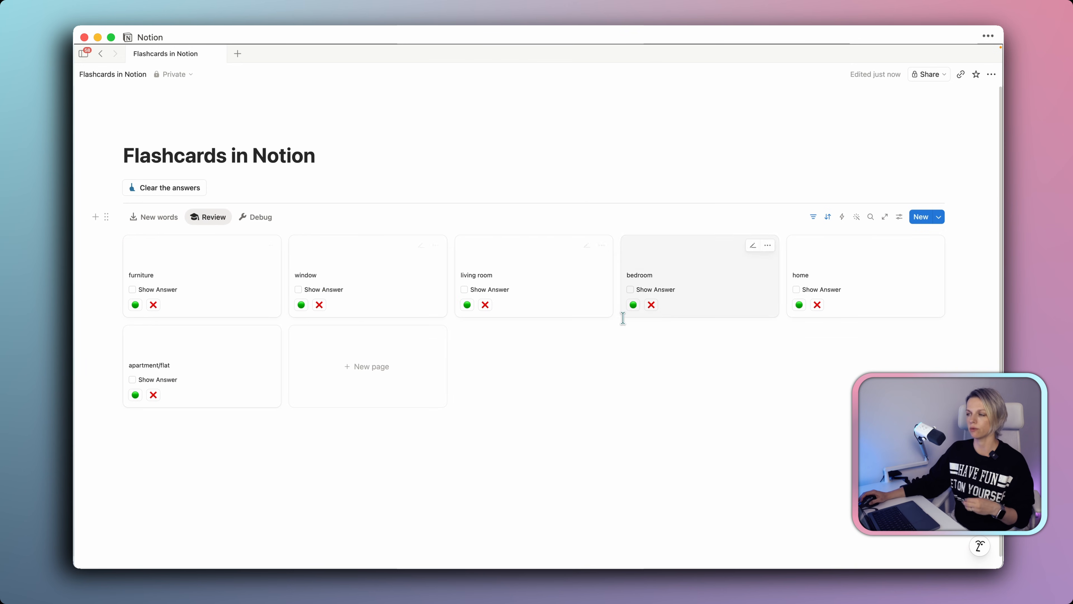
click(156, 217)
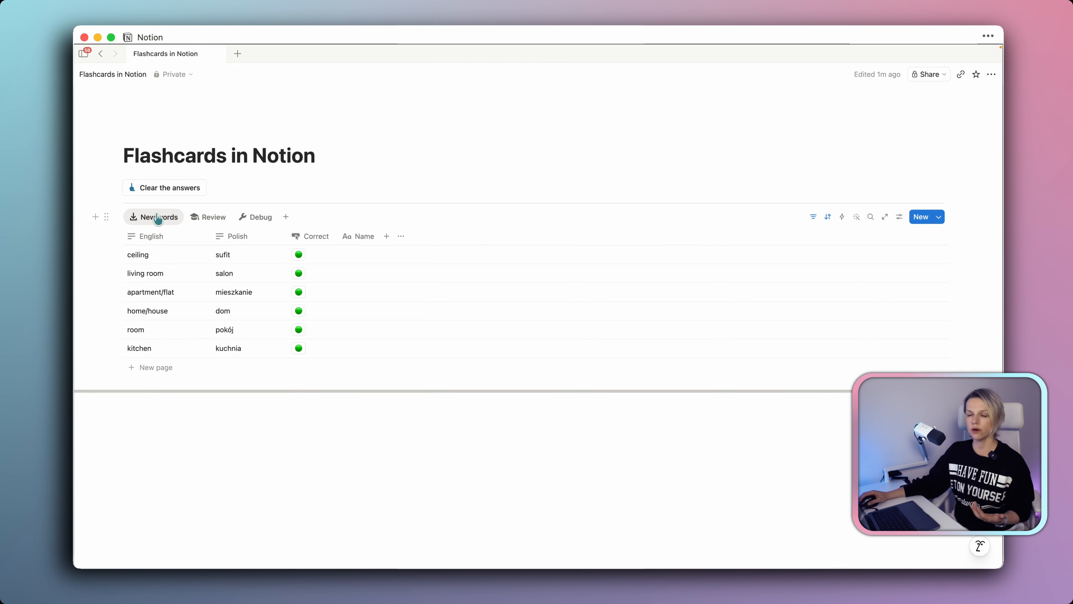
- Add a blank card to the New words view and check the direction options of its Added sort
click(147, 371)
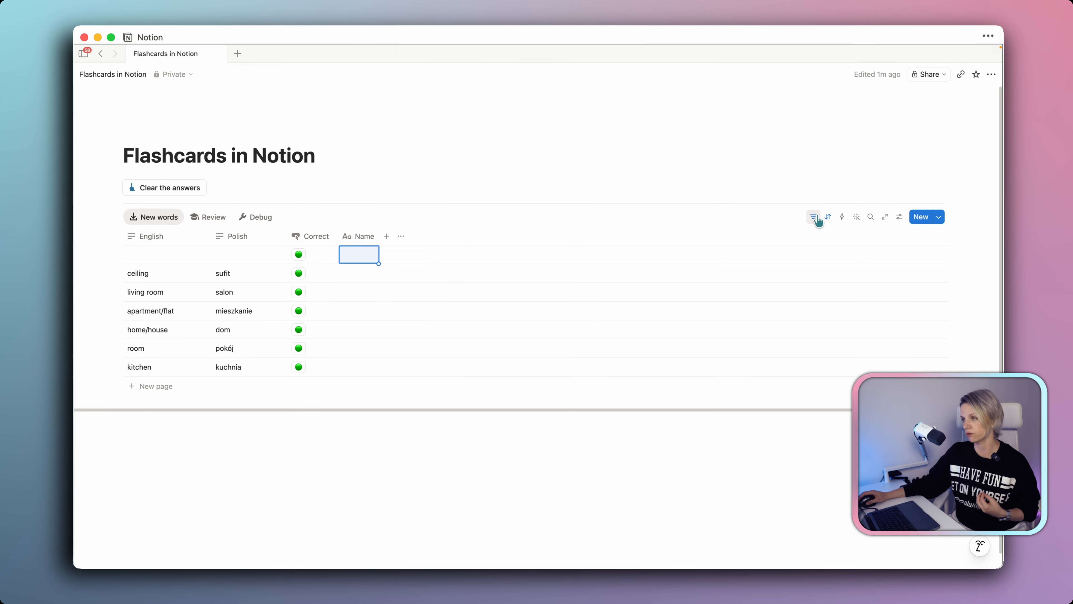
click(827, 216)
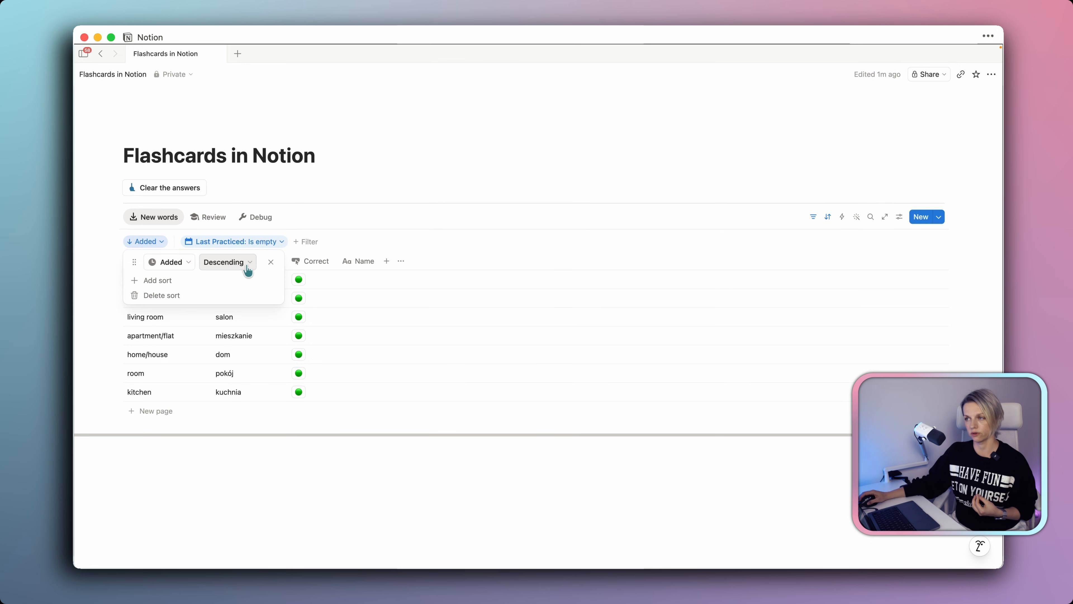
click(233, 264)
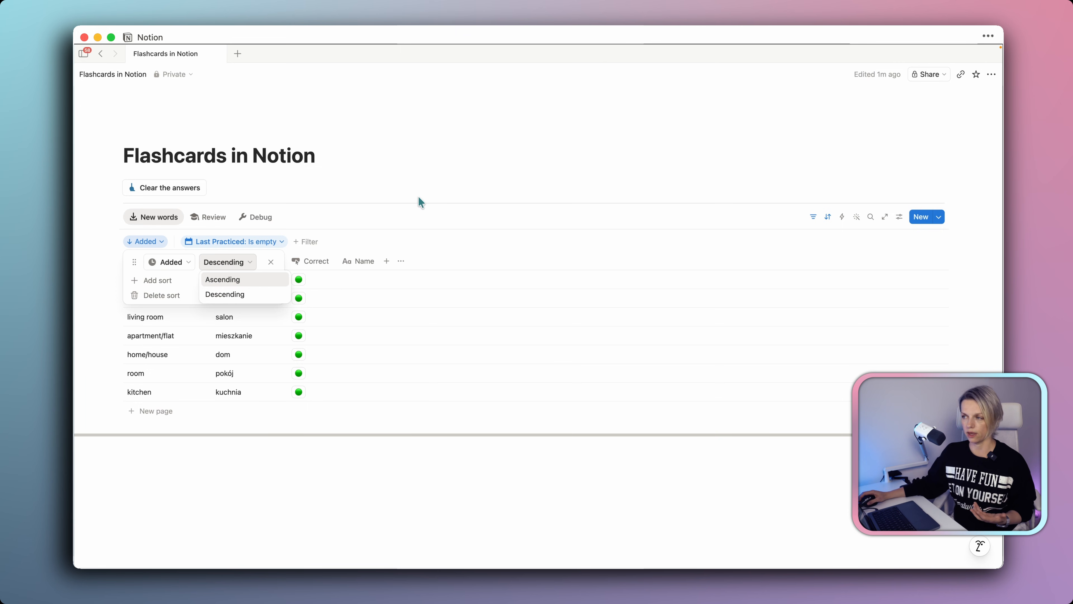
key(Escape)
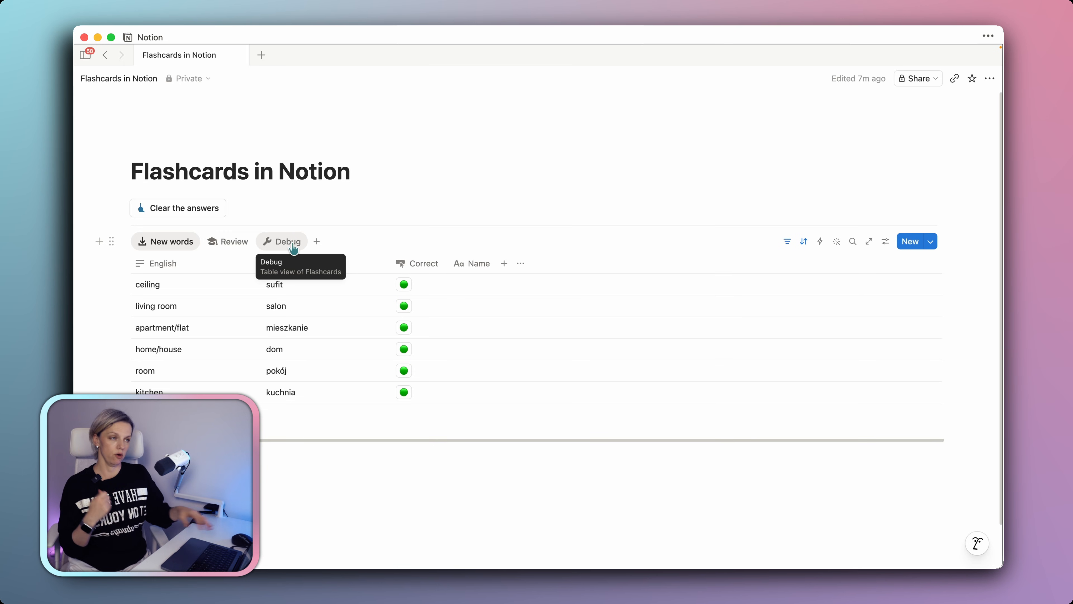
- Add a checkbox property named Archived after Answer in the Debug view and narrow its column
click(293, 247)
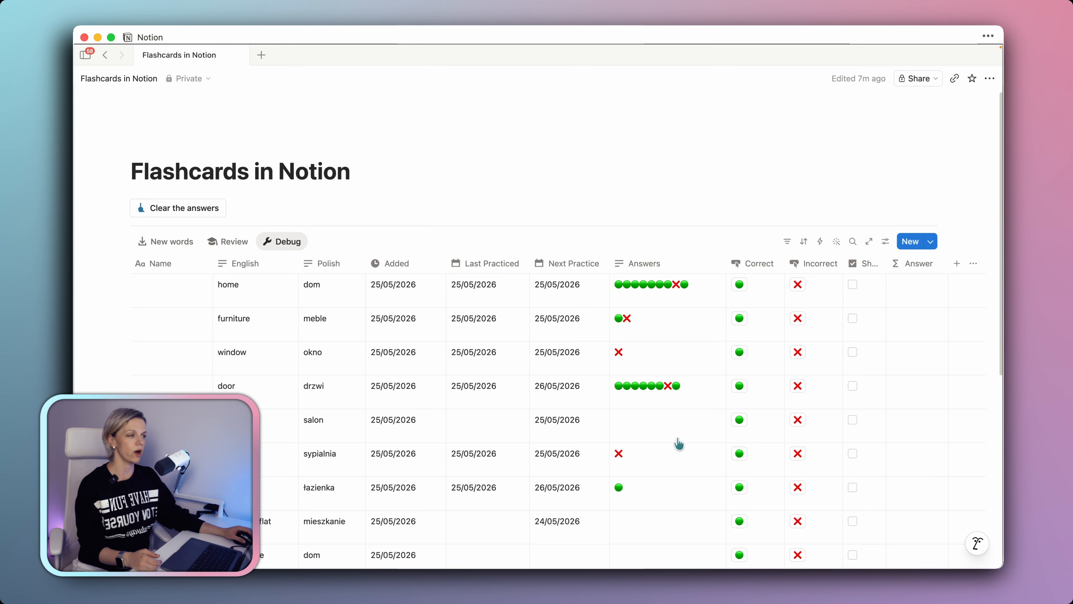
scroll(679, 443, right, 5)
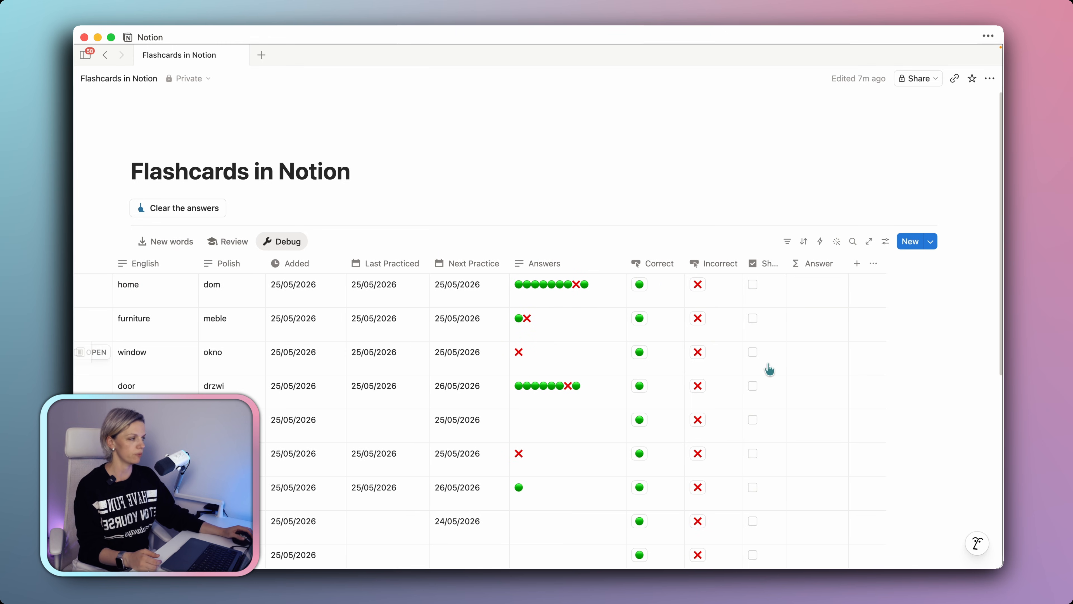
click(856, 266)
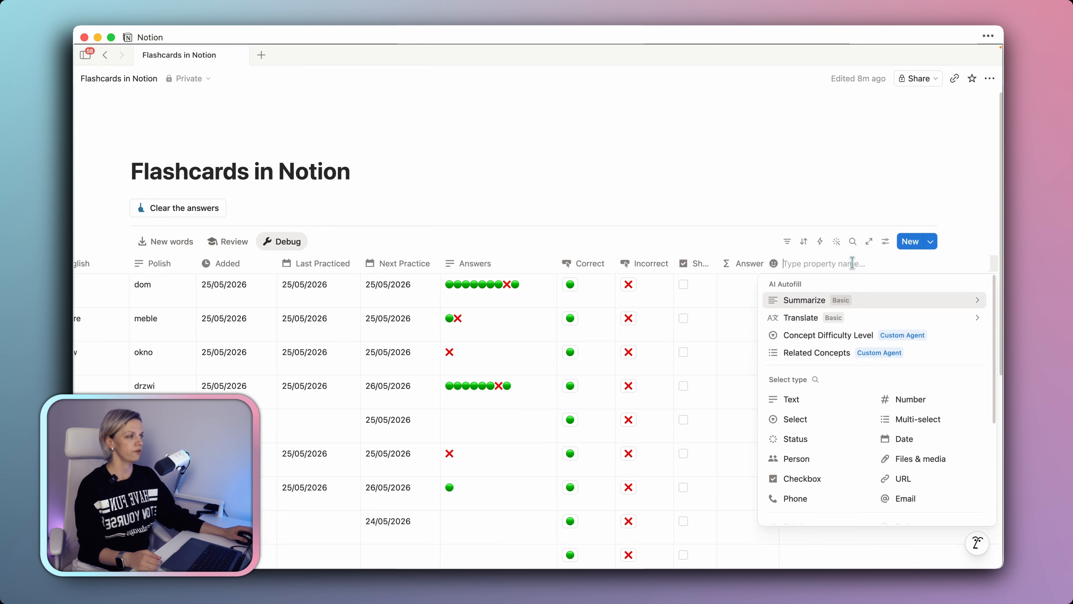
text(Archi)
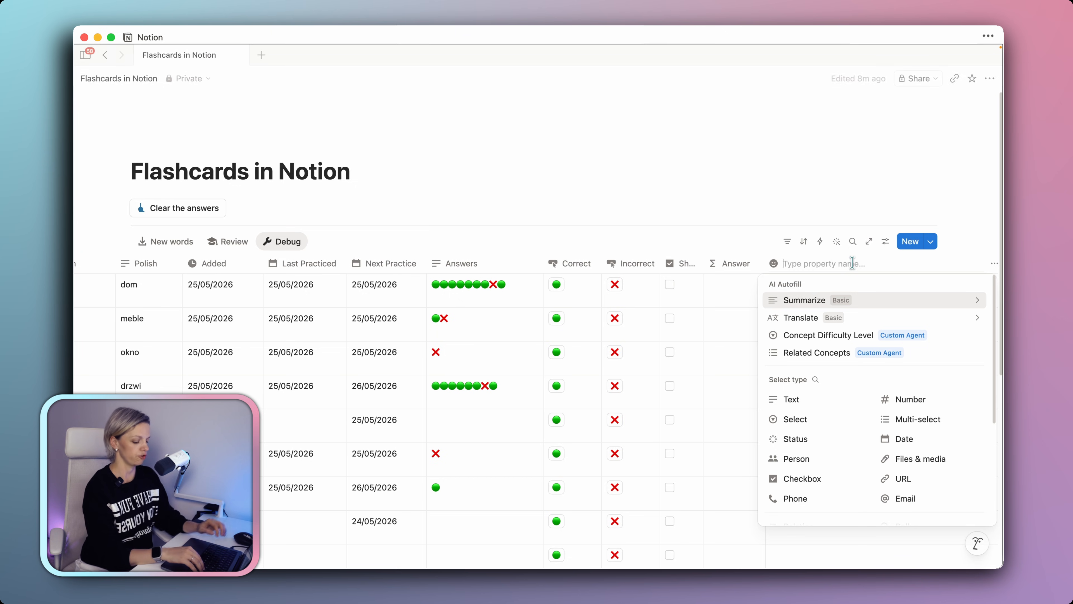
text(ved)
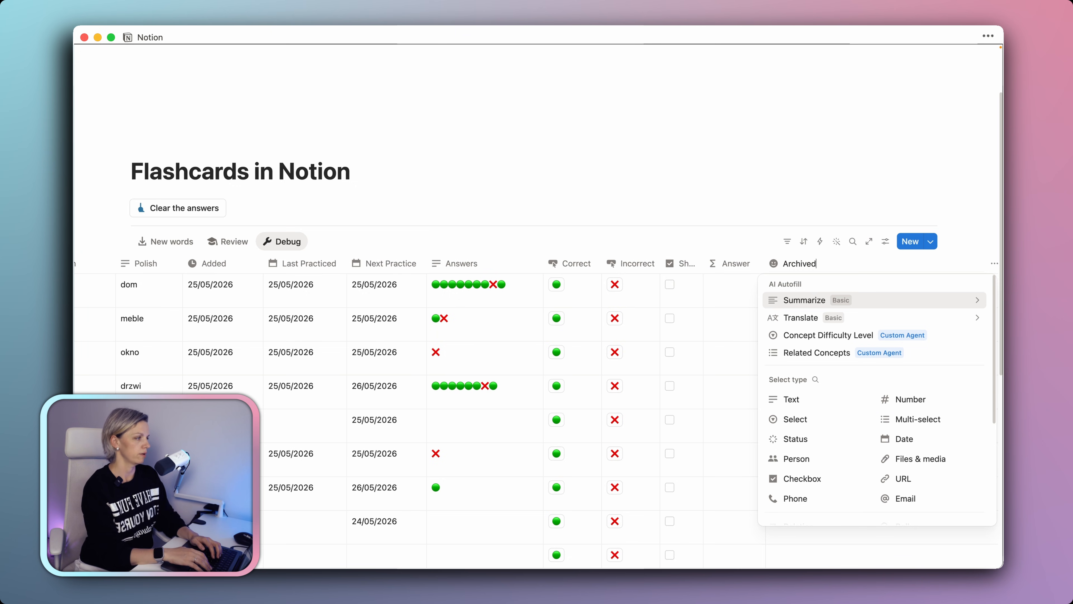
click(802, 478)
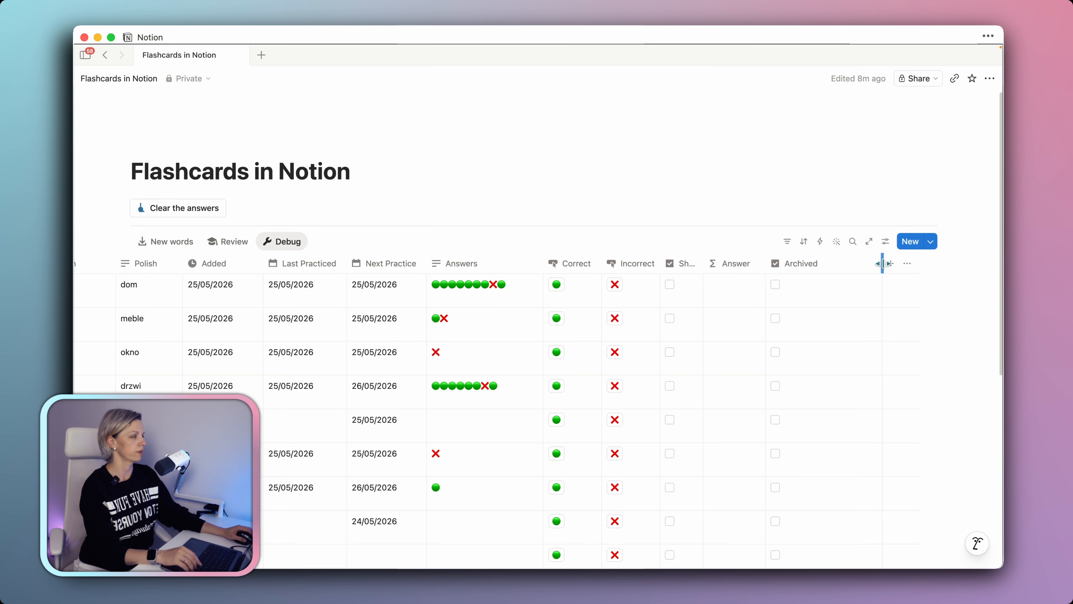
drag(883, 263, 827, 271)
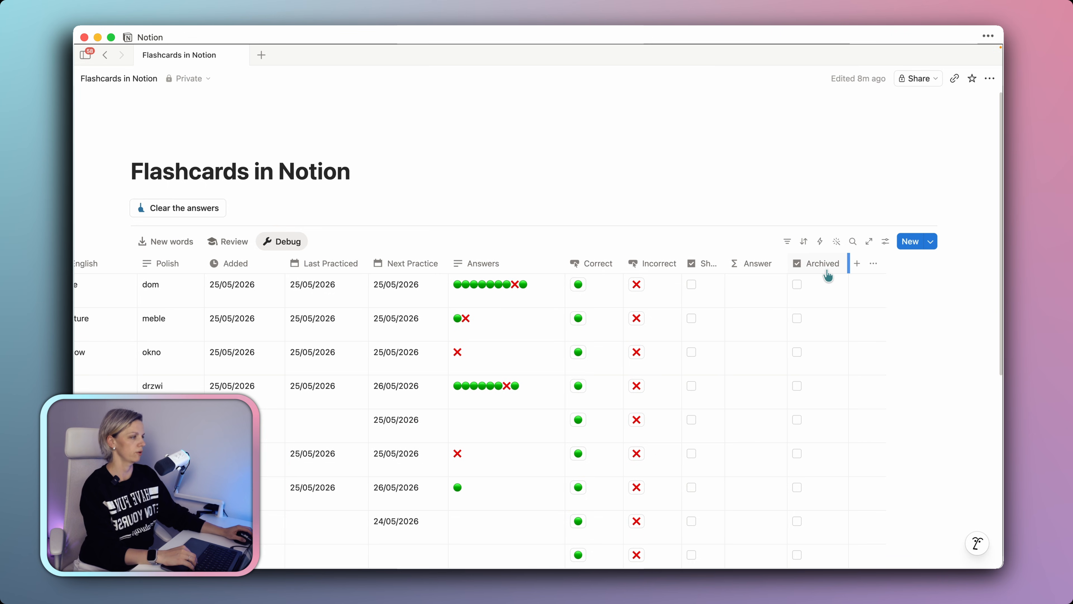
- Add a button property named Archive after the Archived column
click(856, 265)
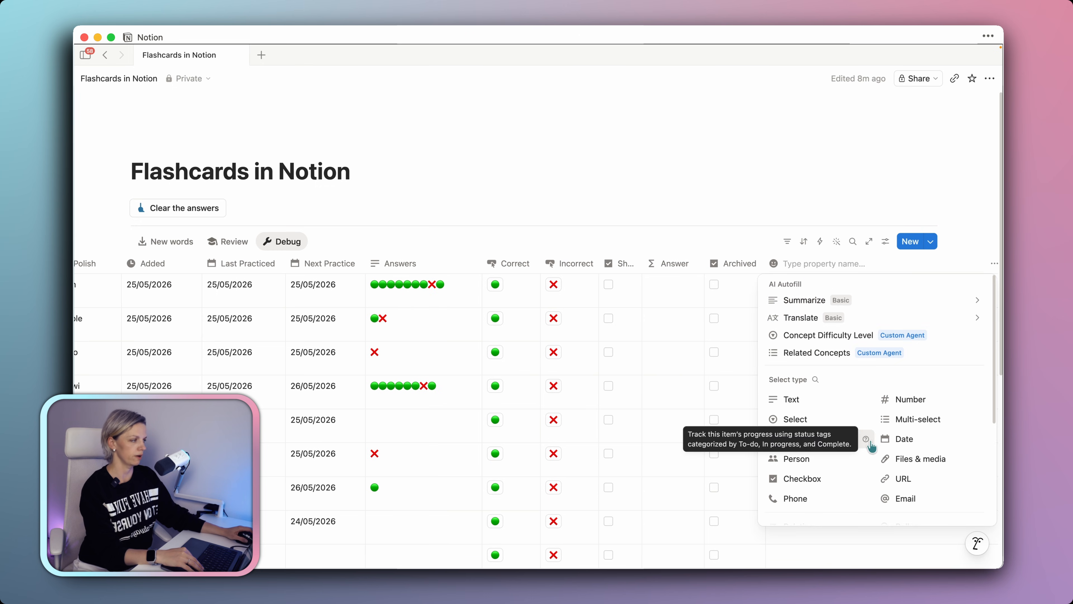
scroll(853, 452, down, 5)
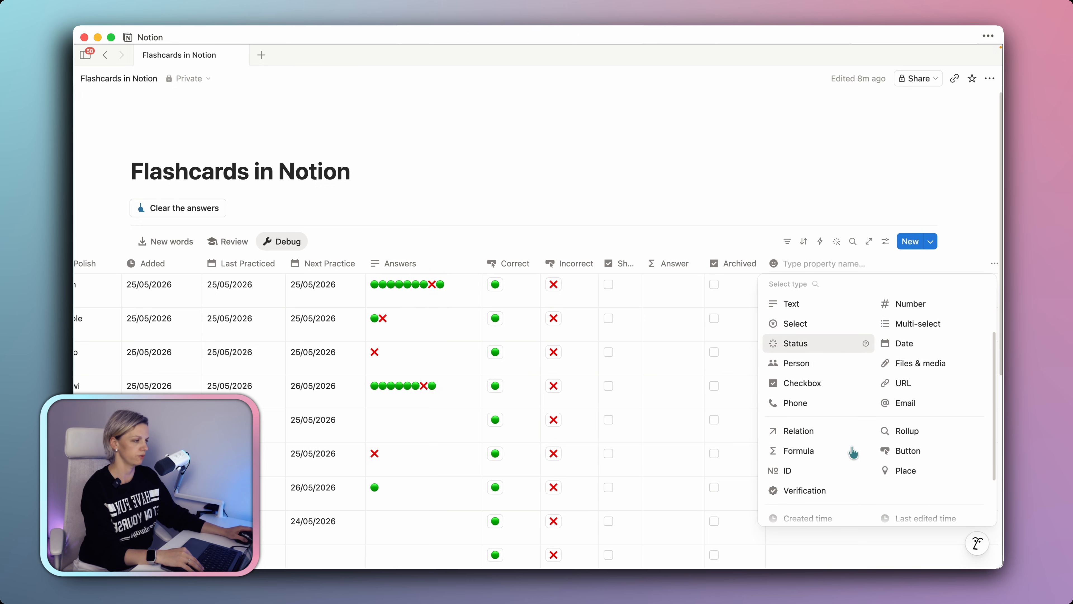
text(Archive)
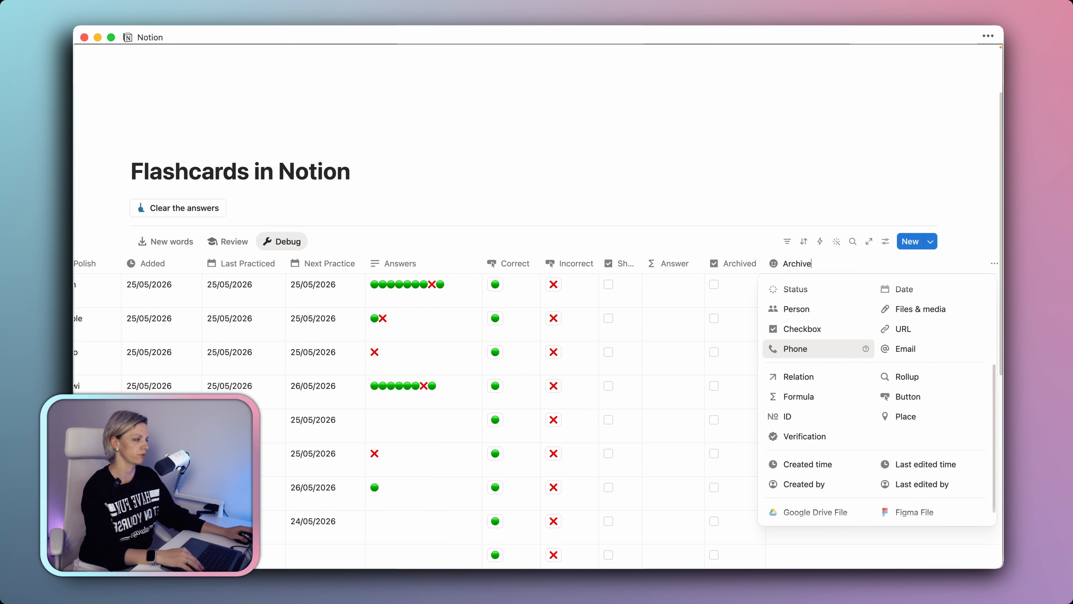
click(919, 400)
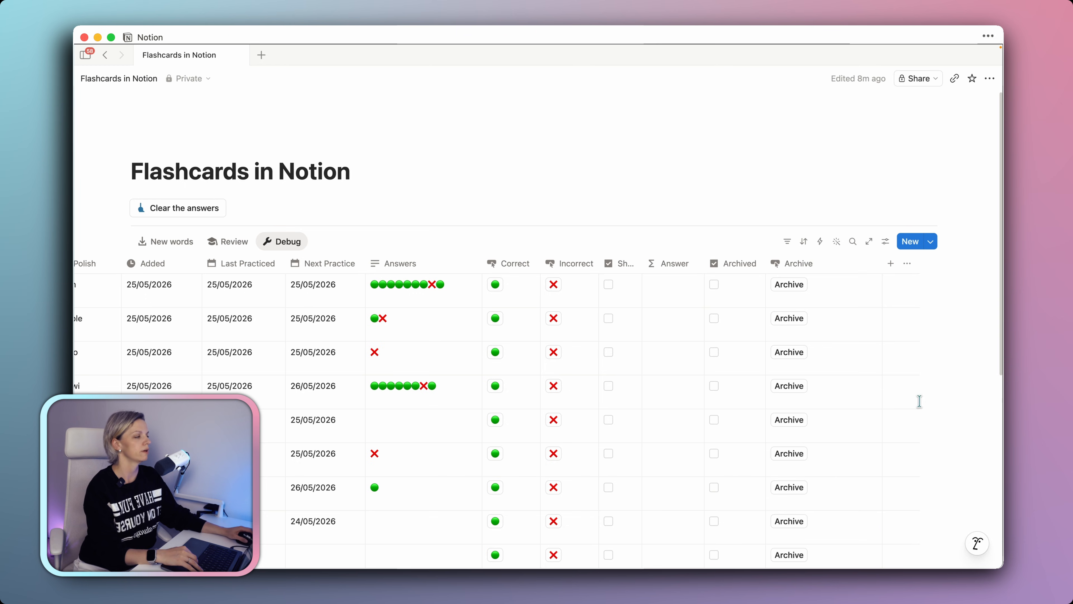
- Configure the Archive button's automation to edit this page and set Archived to Checked
click(819, 265)
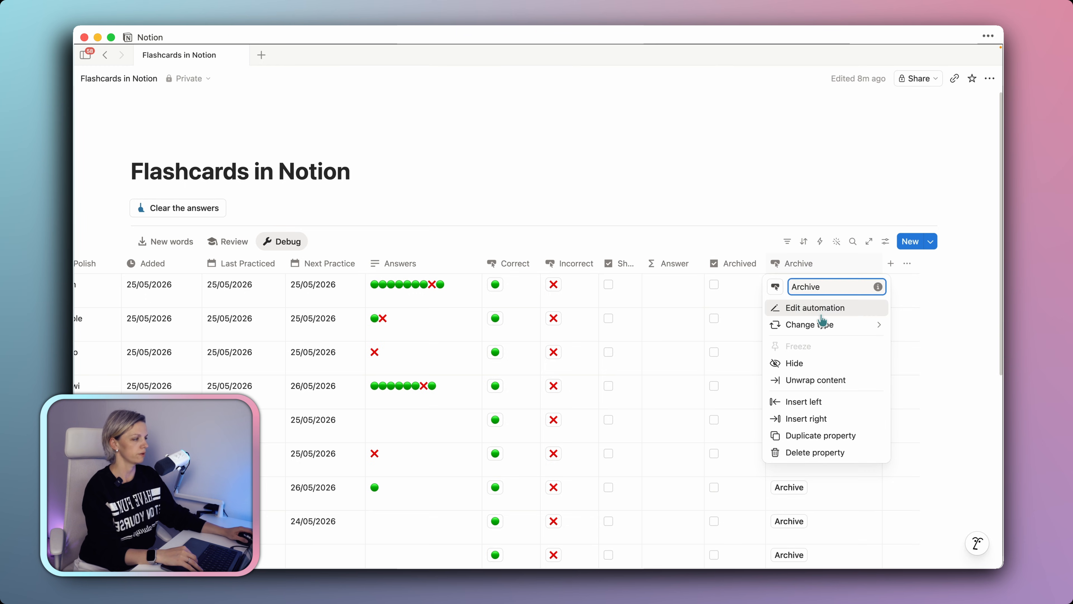
click(821, 309)
click(467, 292)
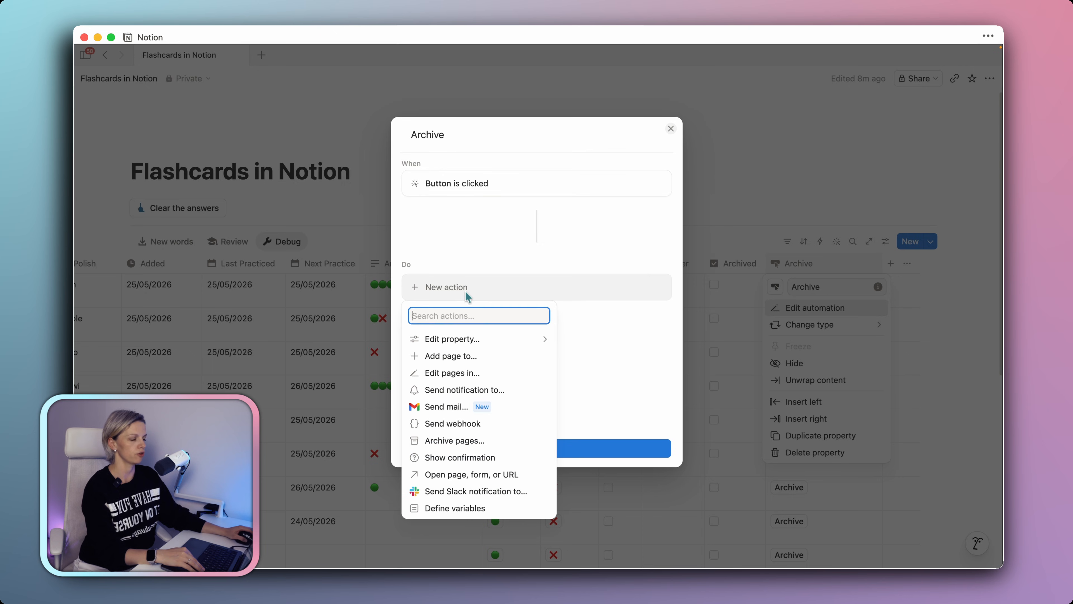
click(481, 338)
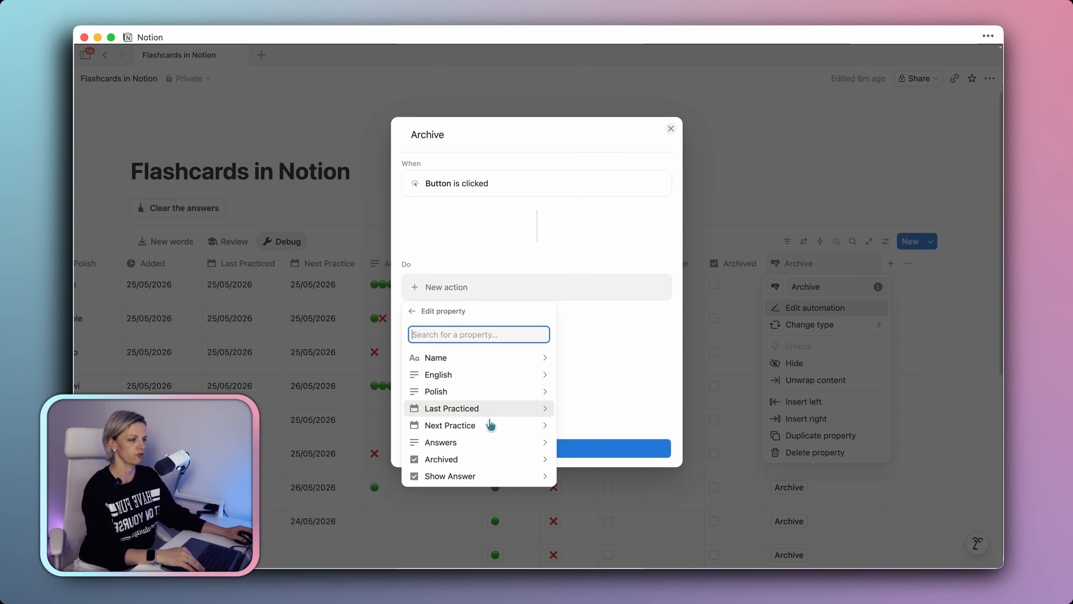
click(502, 461)
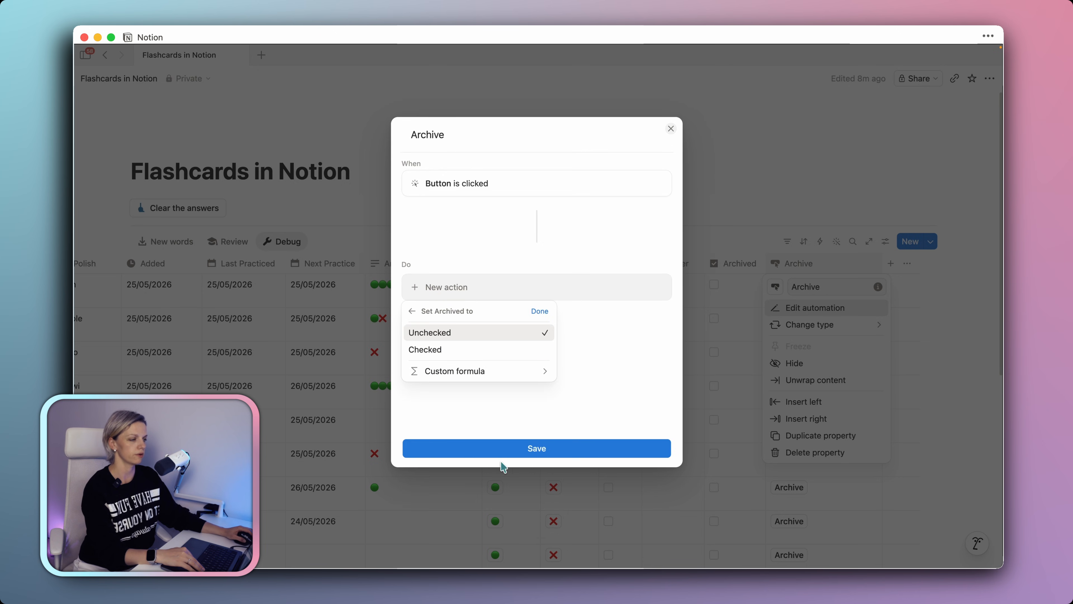
click(439, 350)
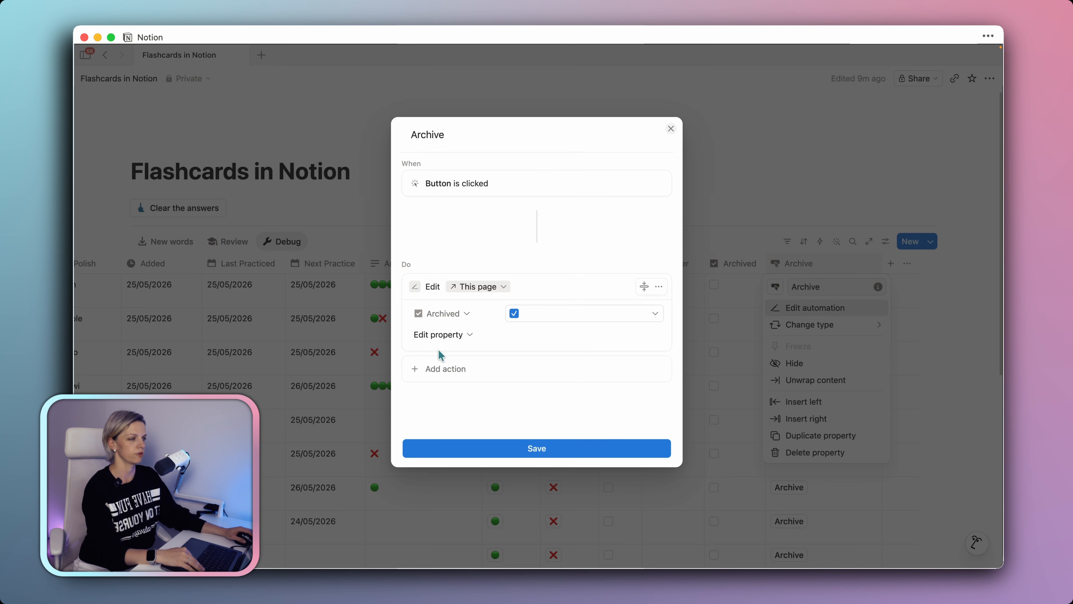
- Replace the Archive button's label with a wastebasket emoji and save the automation
double_click(429, 133)
key(BackSpace)
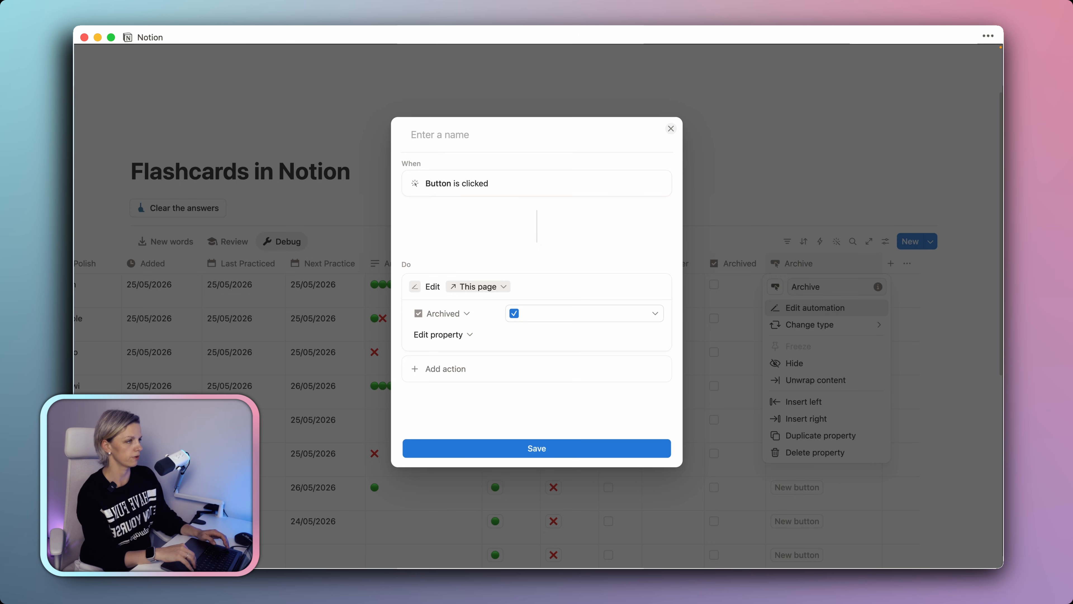
key(ctrl+super+space)
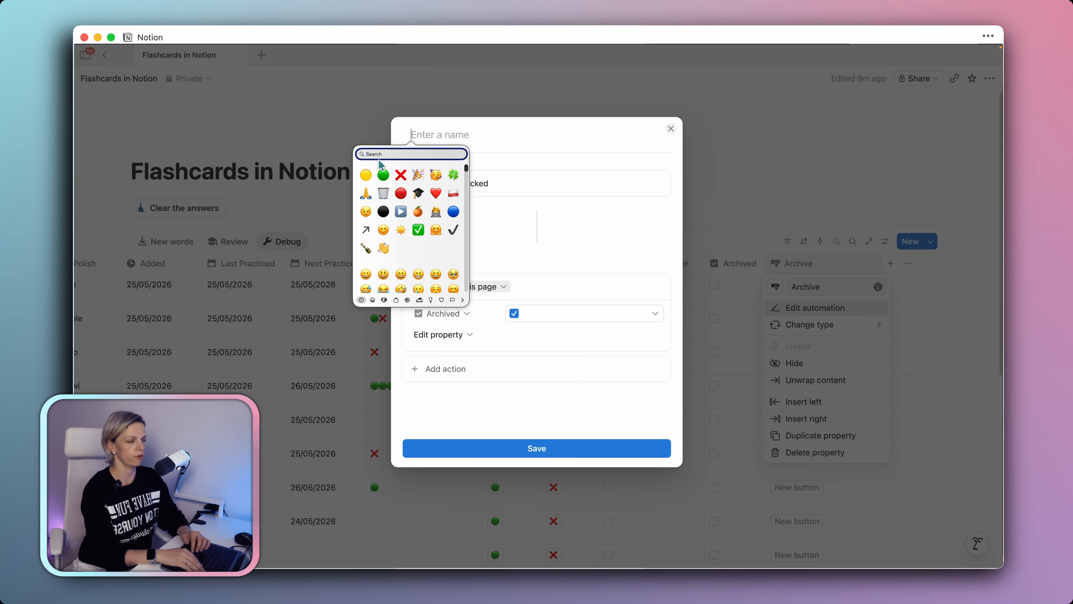
click(384, 193)
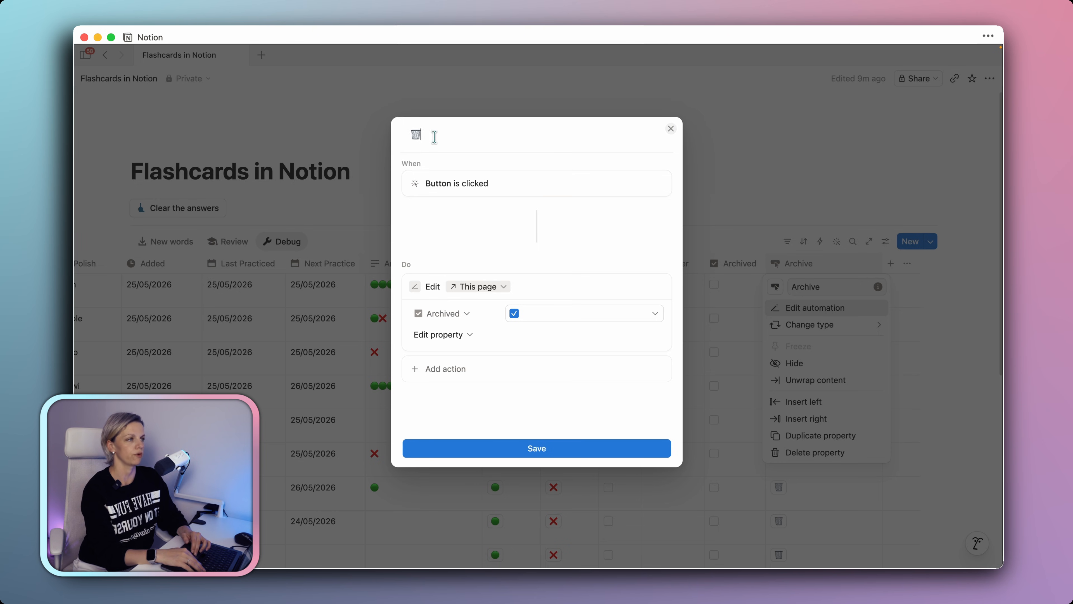
click(531, 448)
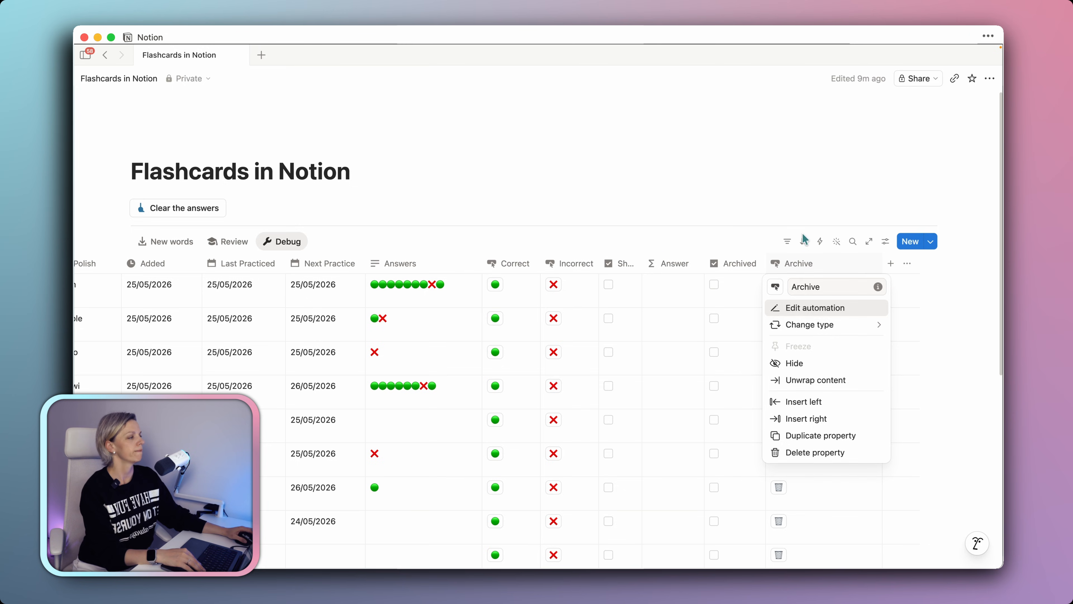
- Convert the Review view's Next Practice filter into an advanced filter
click(744, 296)
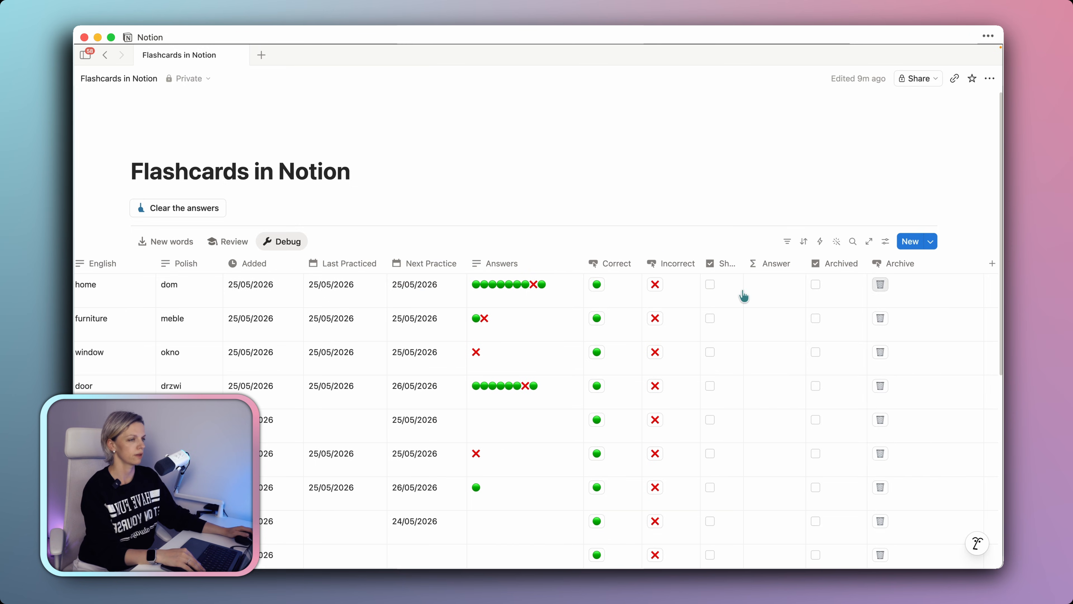
click(244, 243)
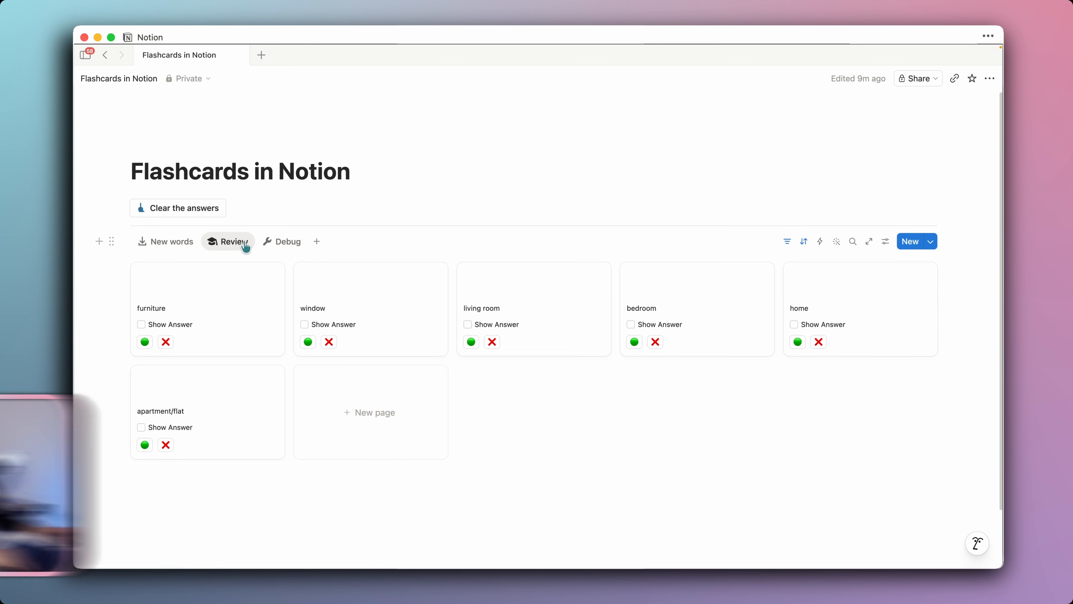
click(787, 241)
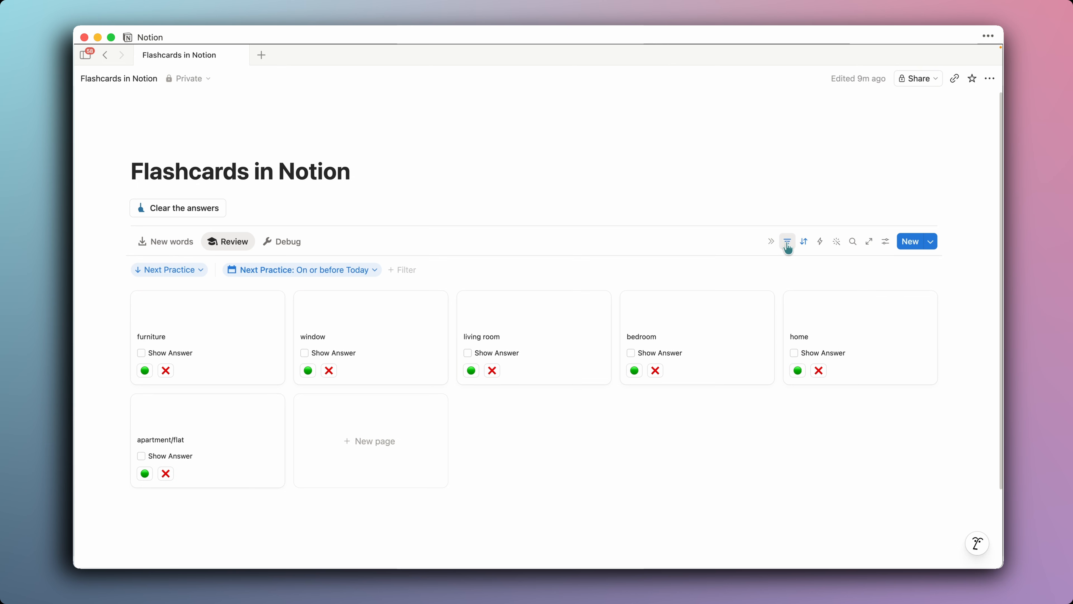
click(370, 270)
click(362, 289)
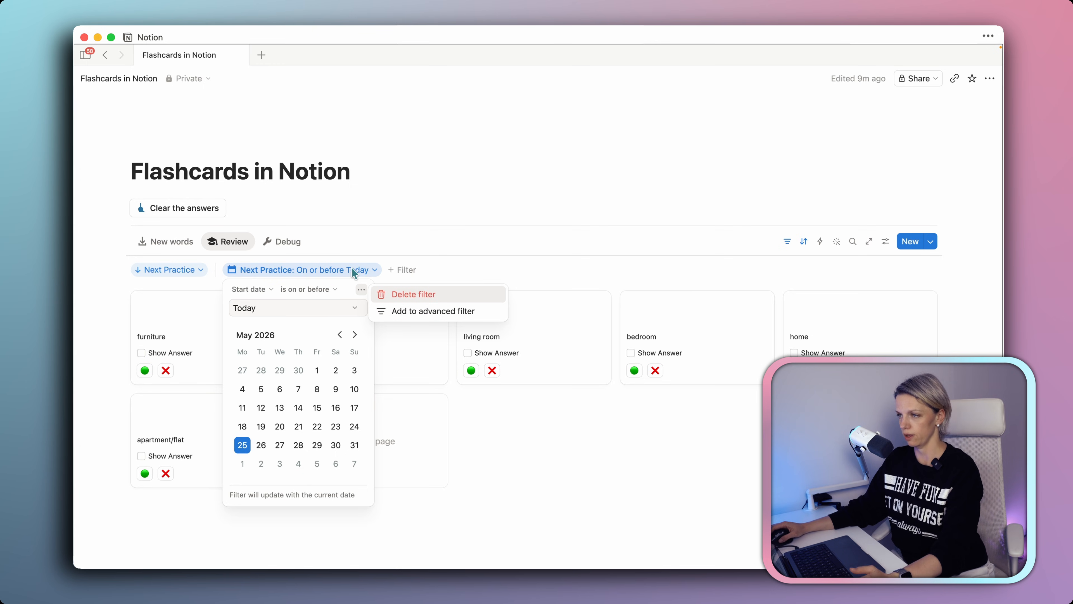
click(440, 315)
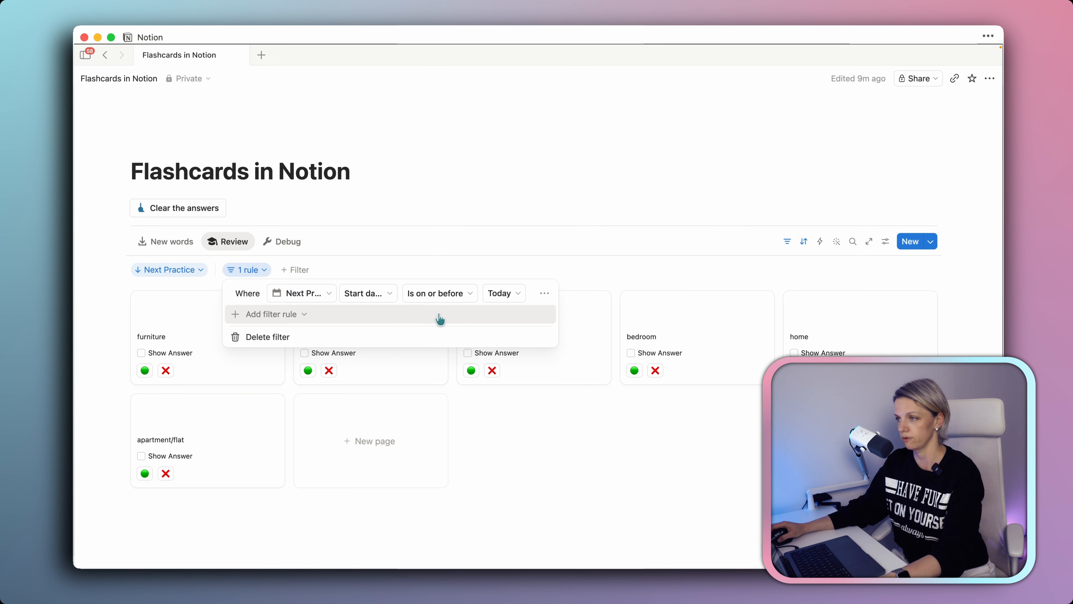
- Add a second rule to the Review view's advanced filter requiring Archived to be Unchecked, combined with And
click(286, 314)
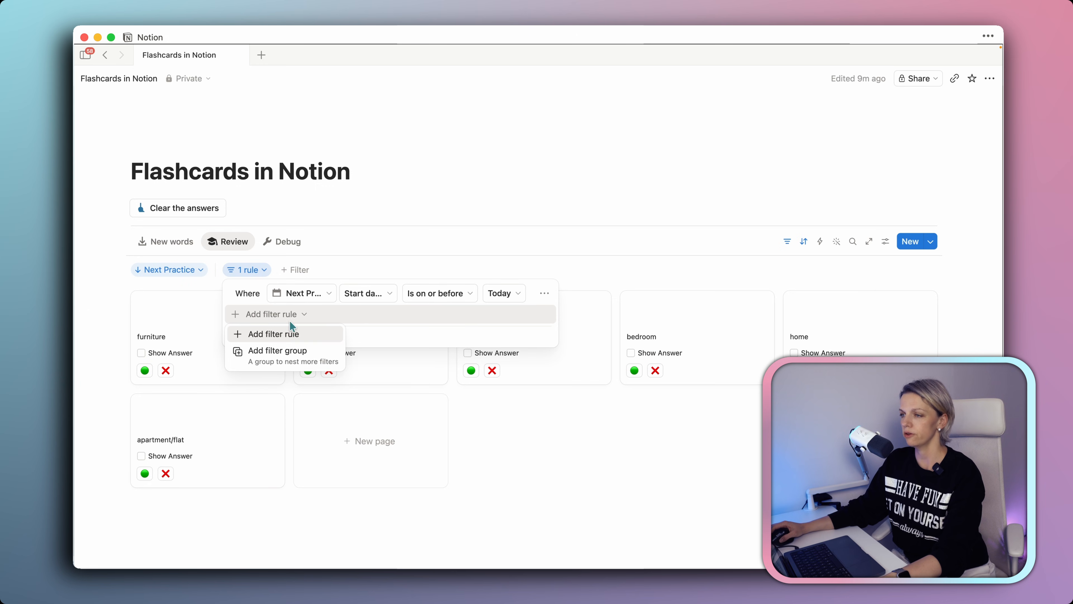
click(295, 334)
click(310, 317)
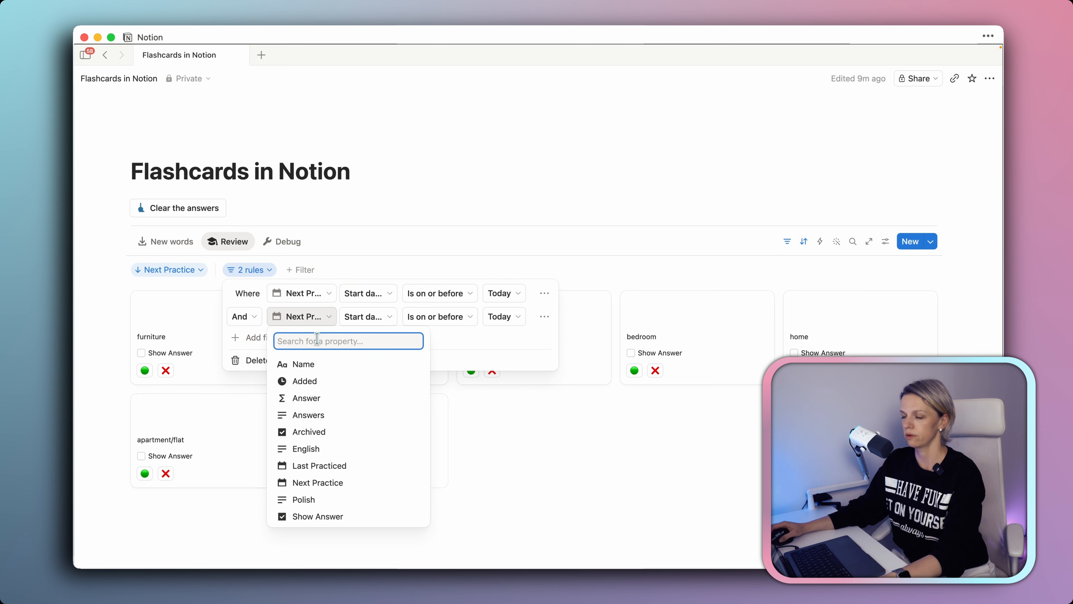
click(306, 433)
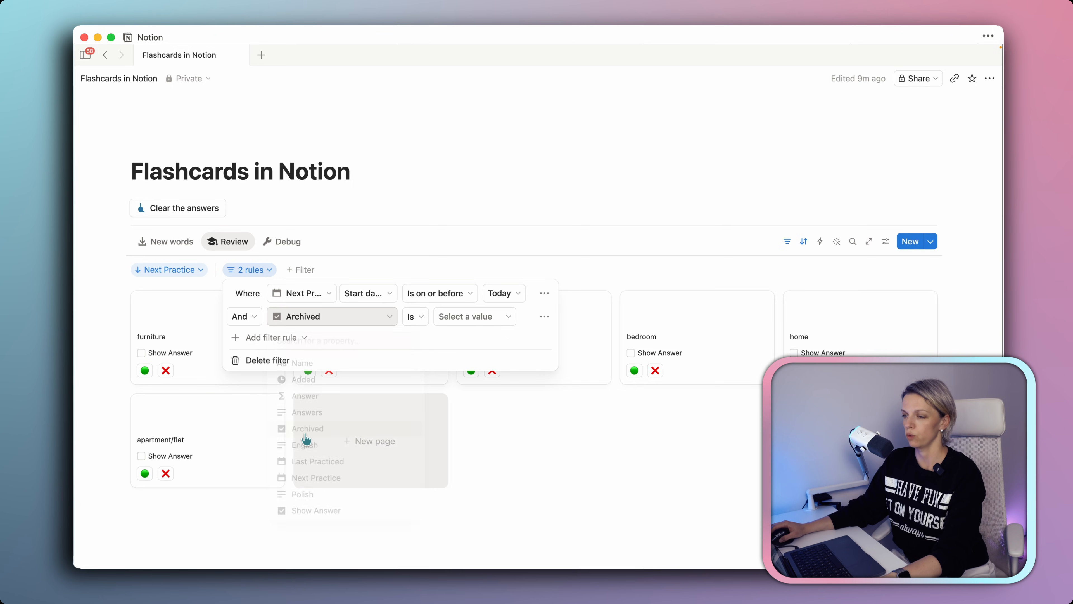
click(487, 321)
click(461, 337)
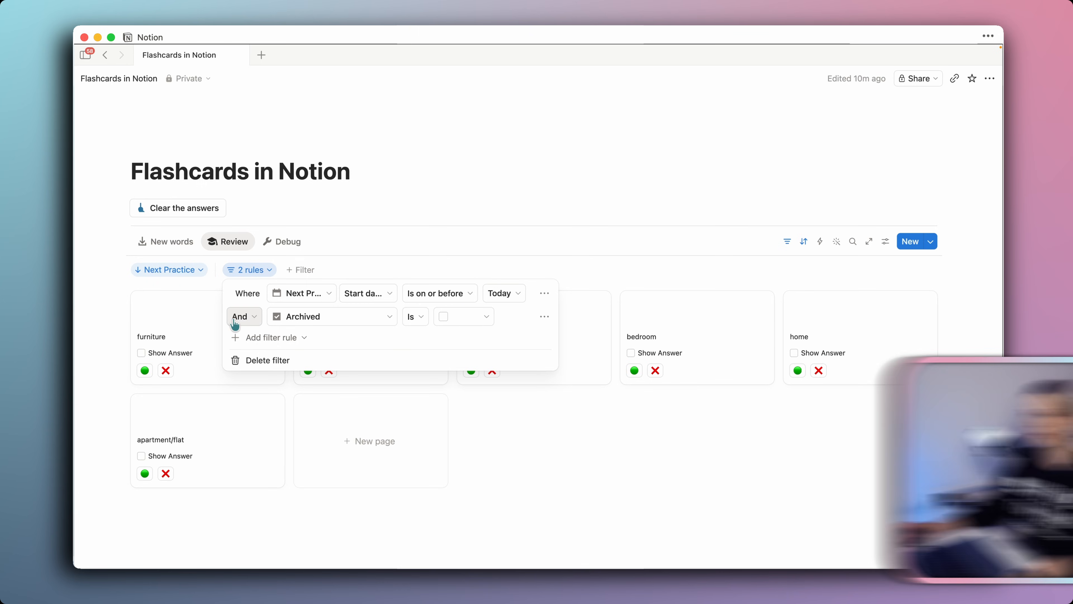
click(237, 318)
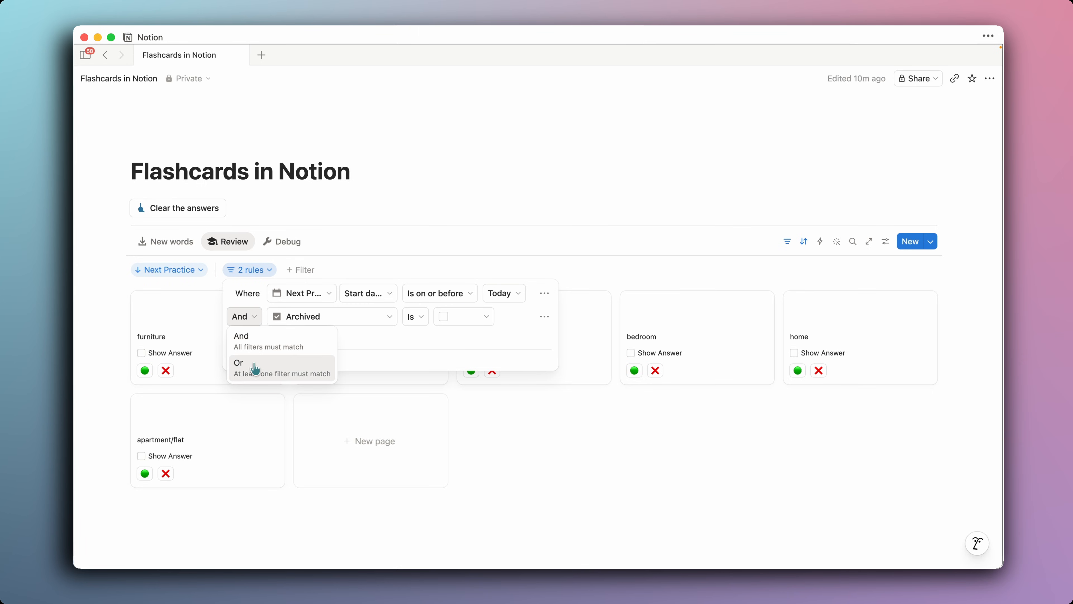
key(Escape)
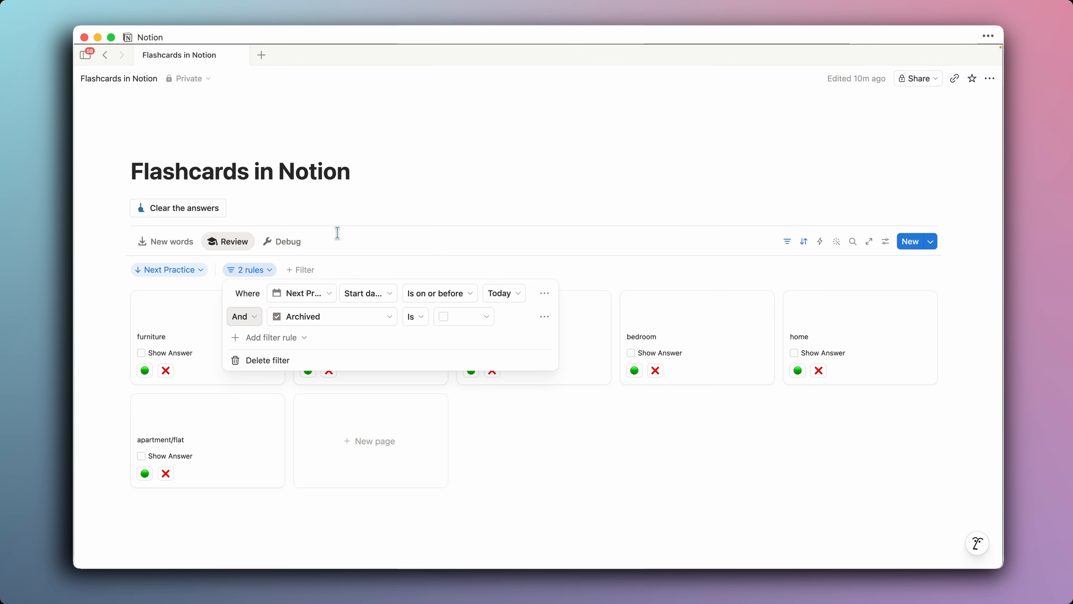
key(Escape)
- Show the Archive button property on the Review gallery cards and use it to archive the living room card
click(886, 242)
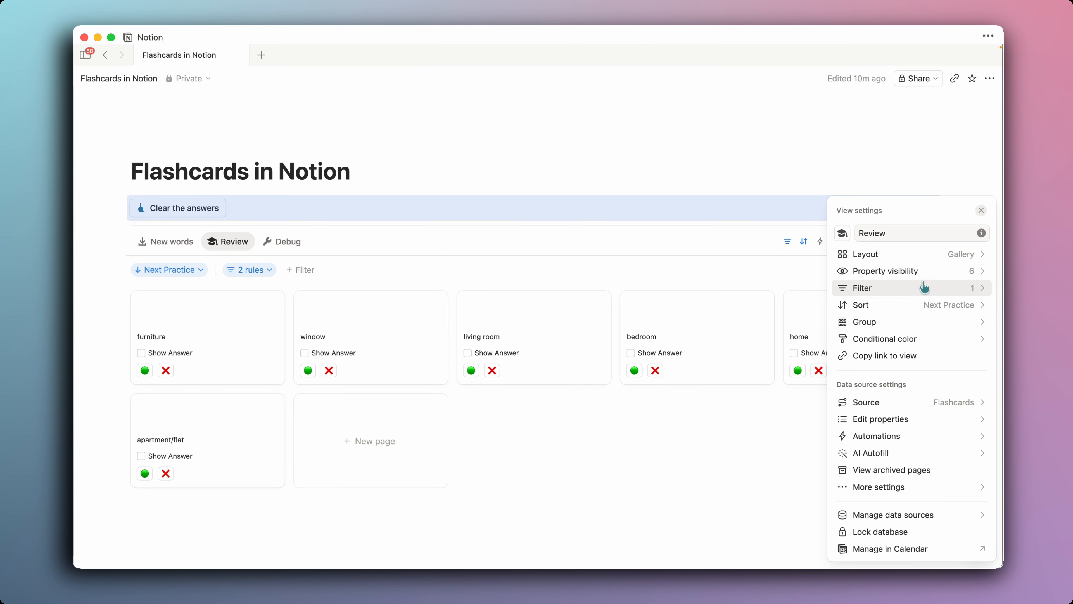
click(988, 274)
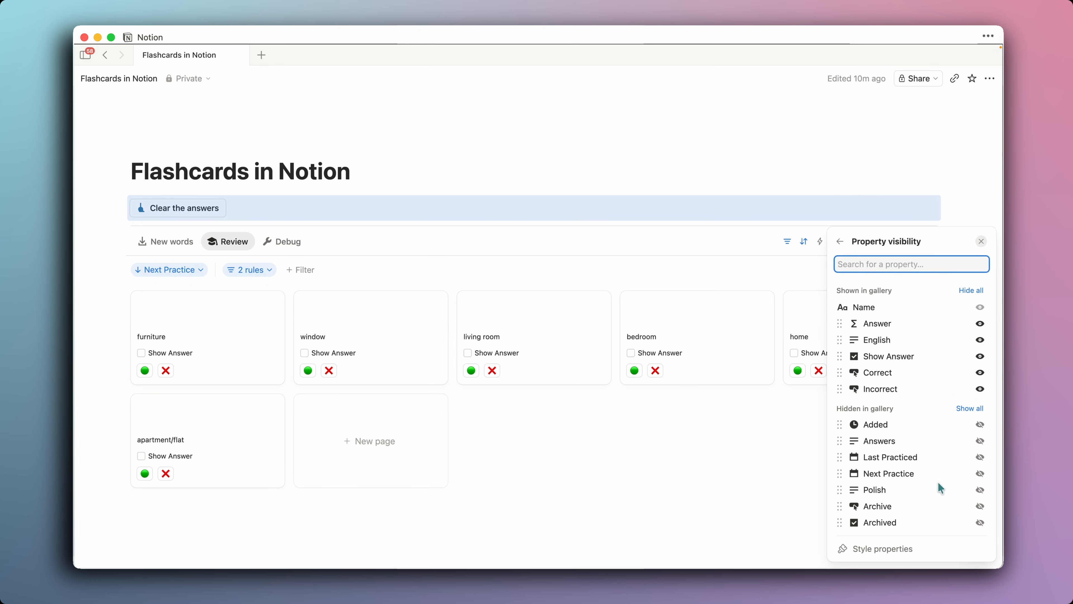
click(979, 506)
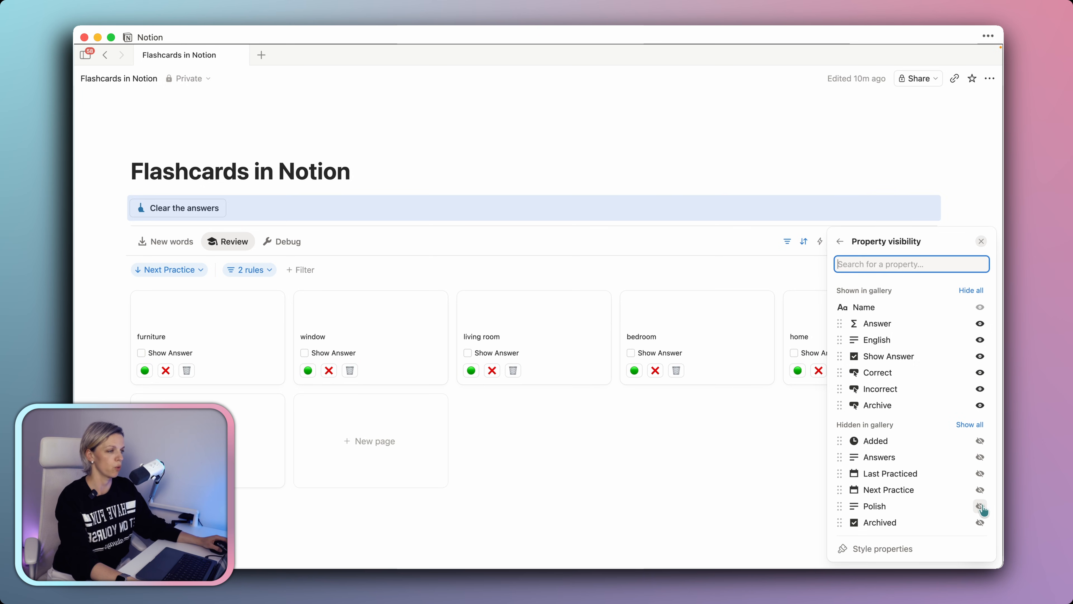
click(558, 443)
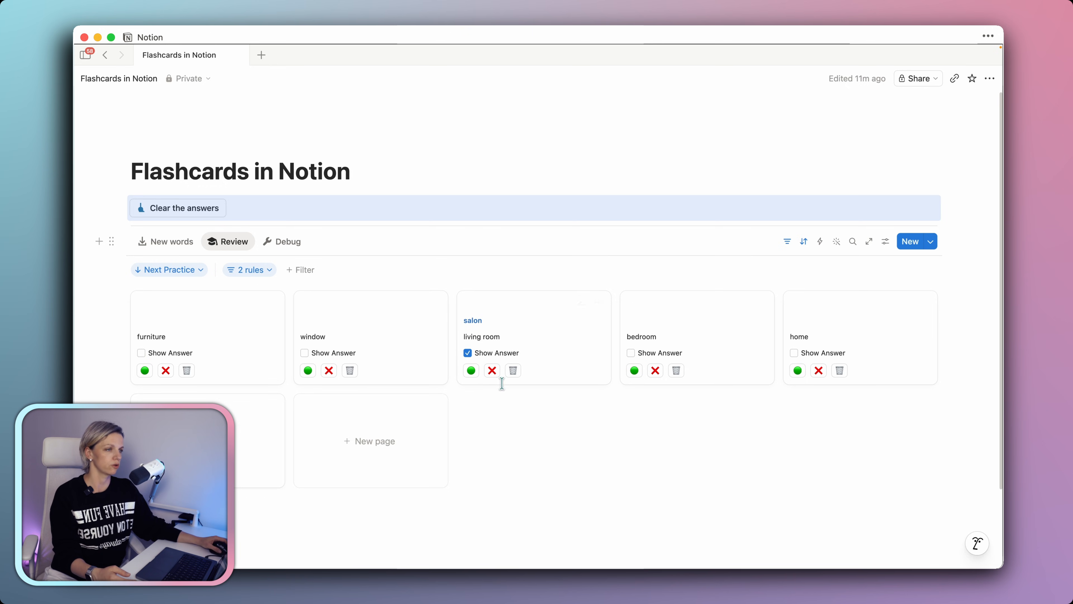
click(512, 371)
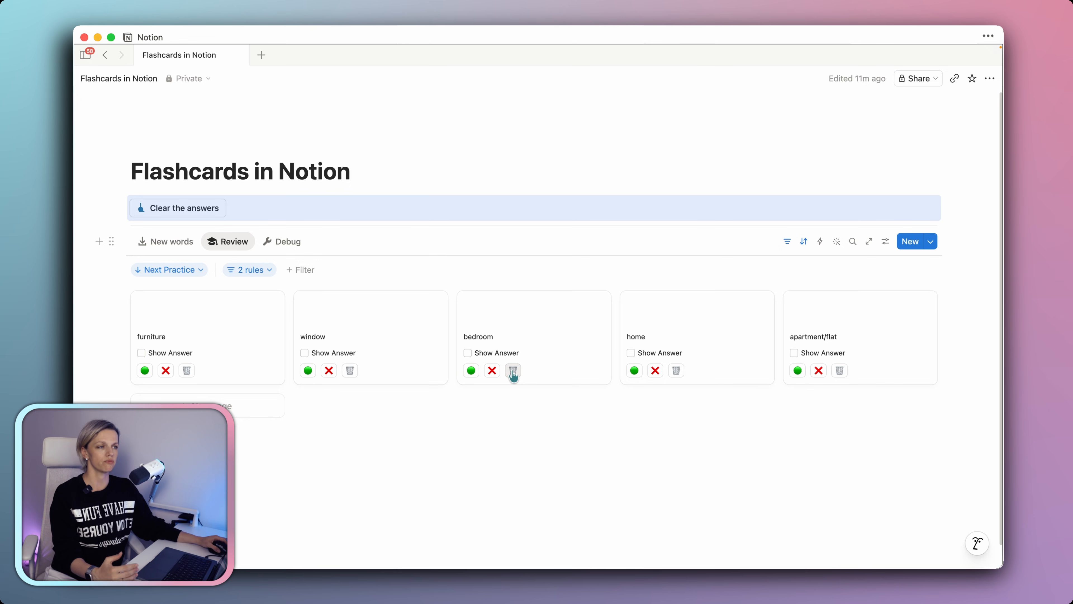
click(372, 172)
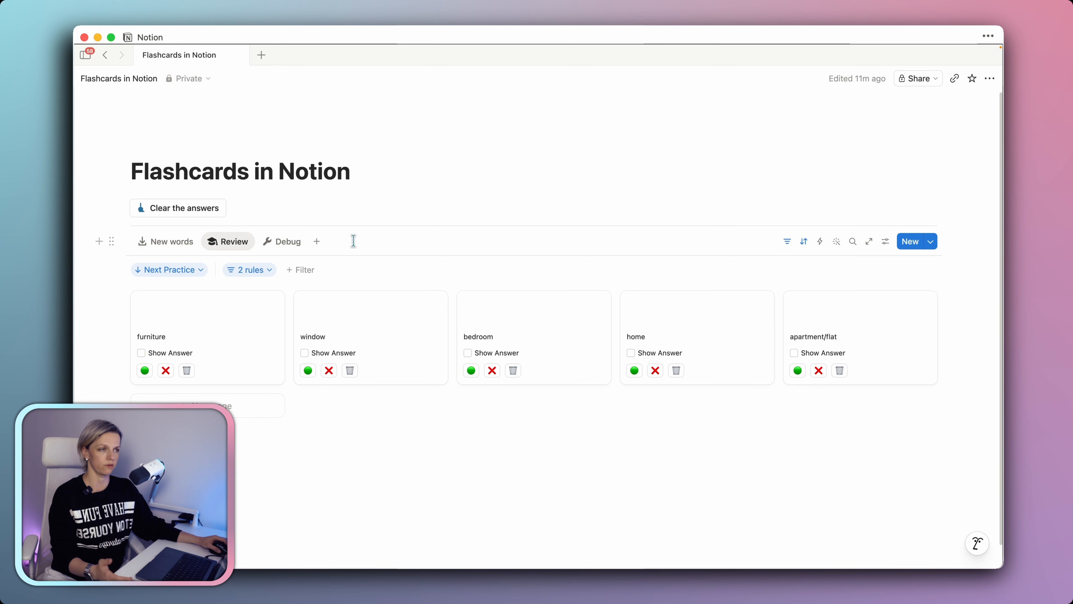
- Duplicate the Review view and name the copy Review Archived
click(234, 241)
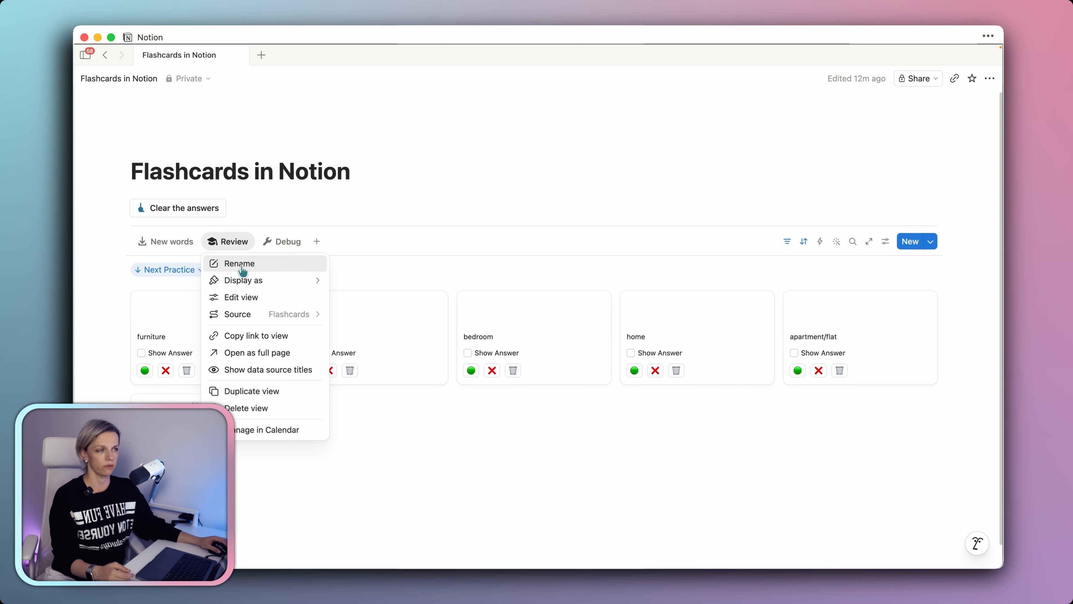
click(257, 394)
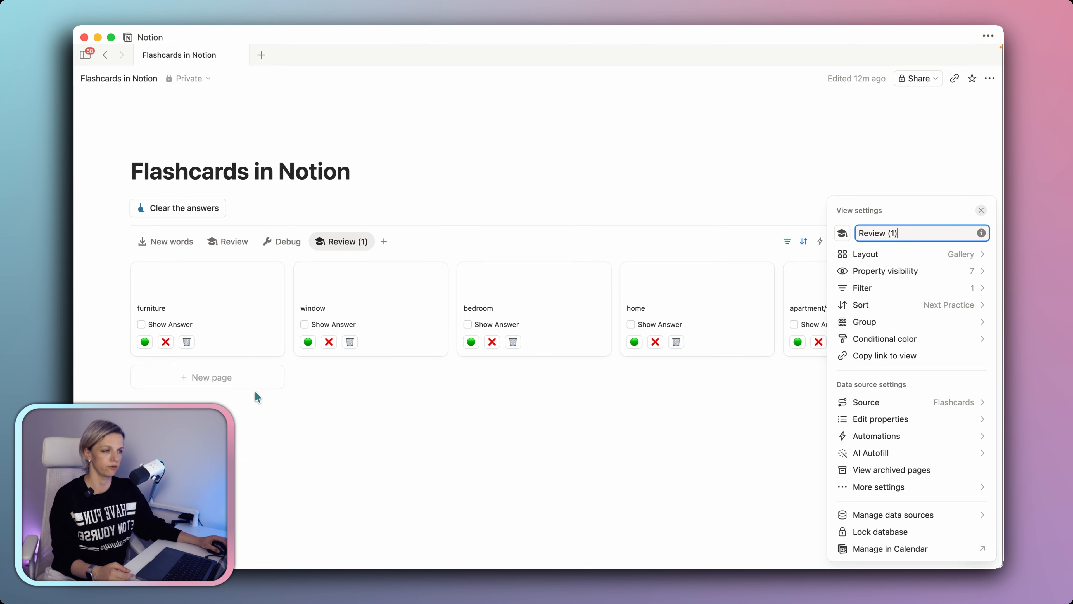
drag(909, 233, 890, 233)
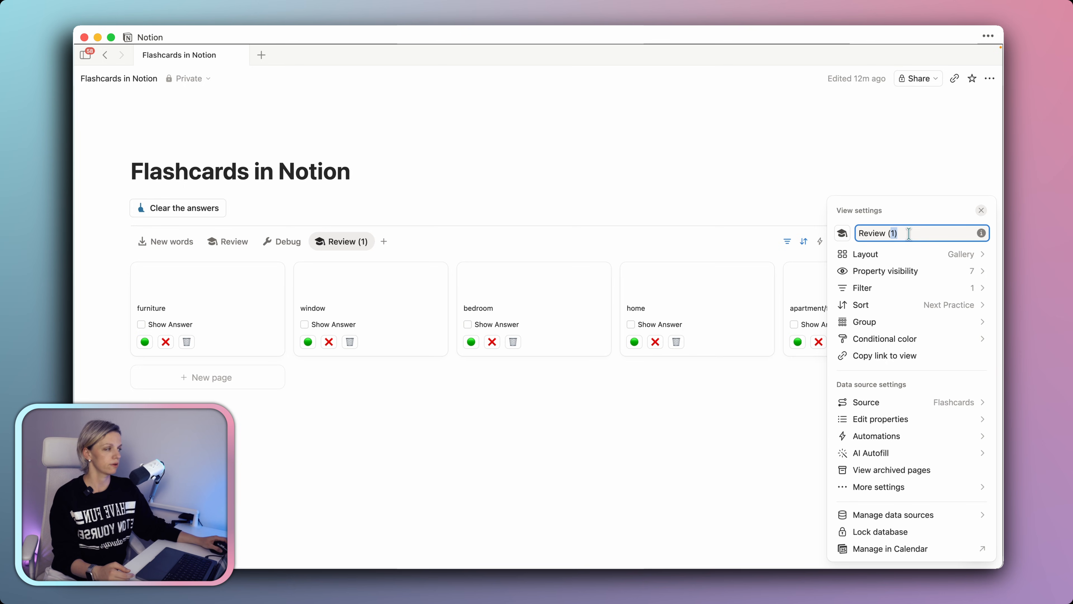
key(BackSpace)
key(BackSpace)
text(Archived)
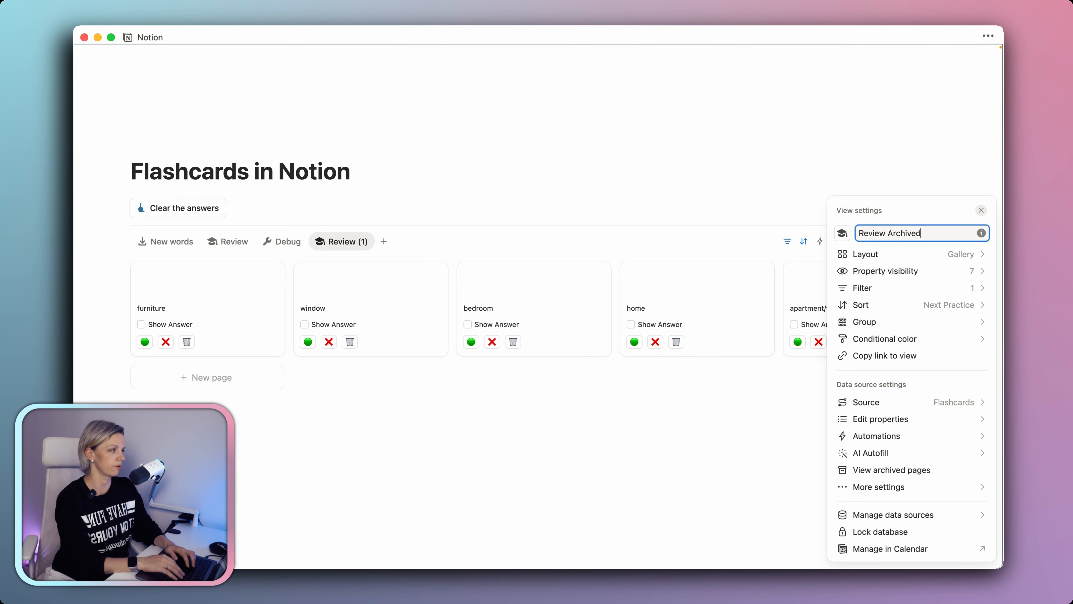
- Give the Review Archived view the archive box icon and place the view between Review and Debug
click(841, 234)
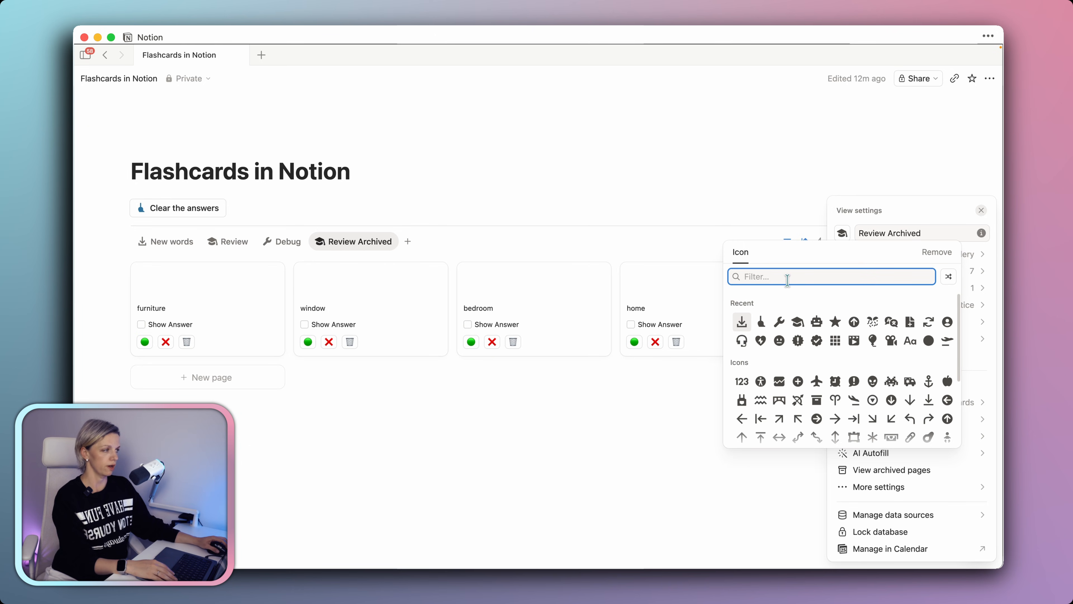
text(archi)
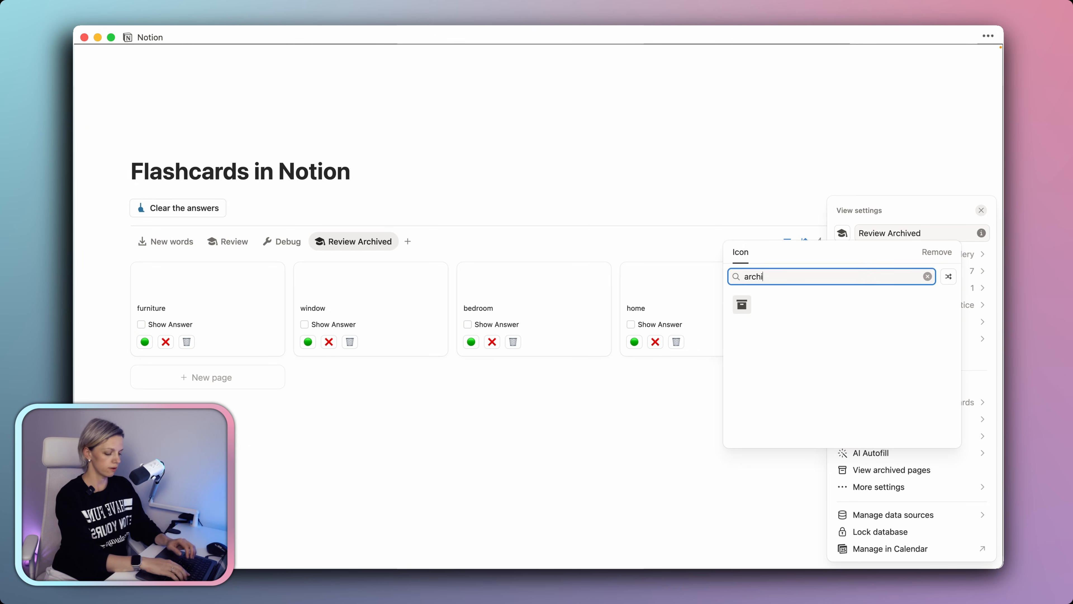
click(742, 305)
click(559, 195)
drag(380, 254, 319, 252)
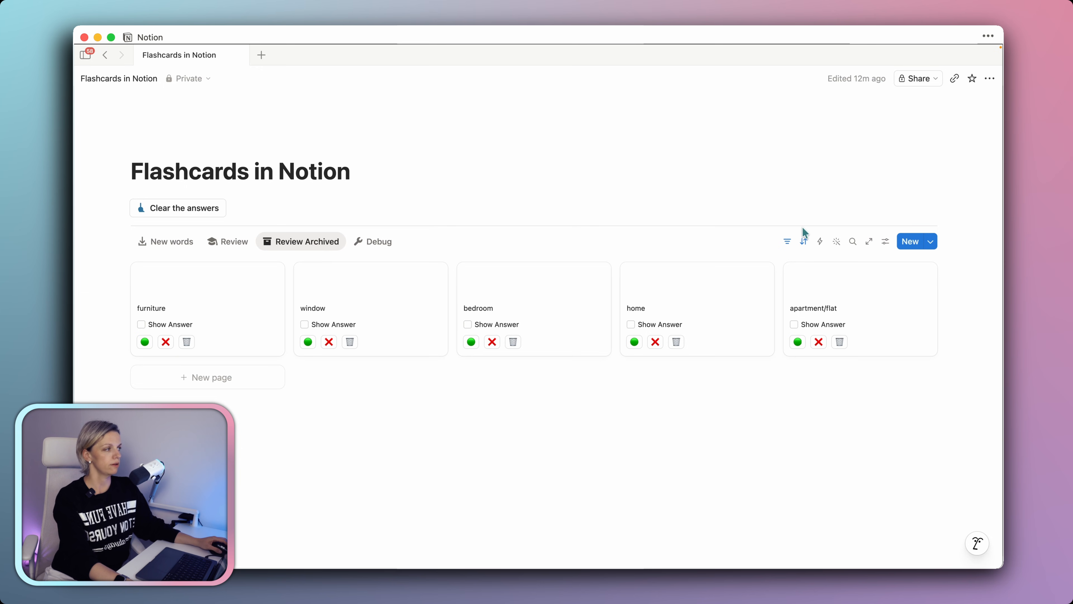
- Set the Review Archived filter's Archived rule to Checked and remove its Next Practice rule
click(785, 242)
click(268, 271)
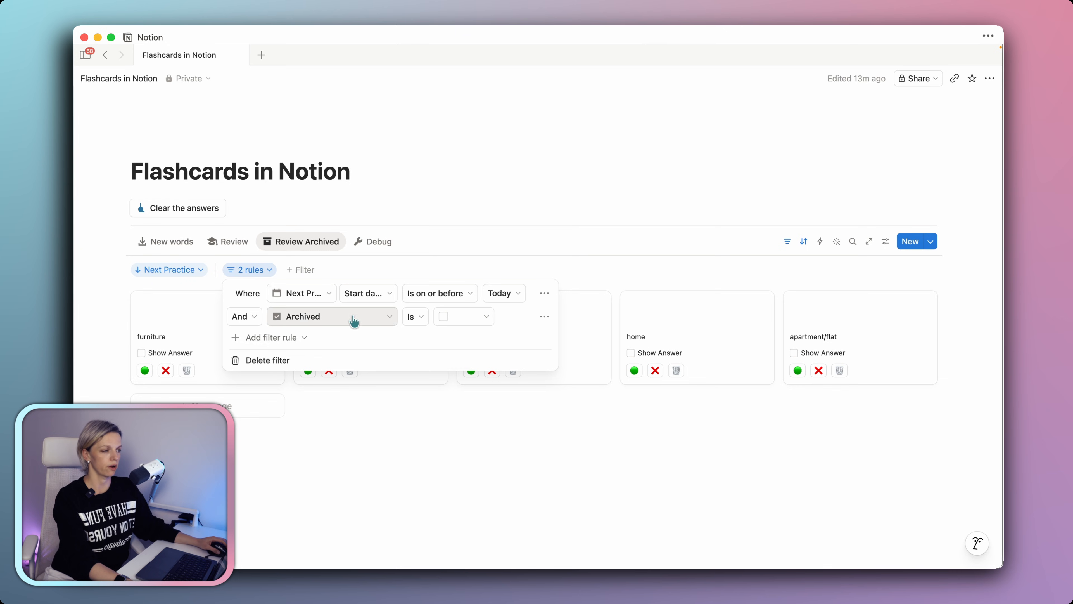
click(473, 317)
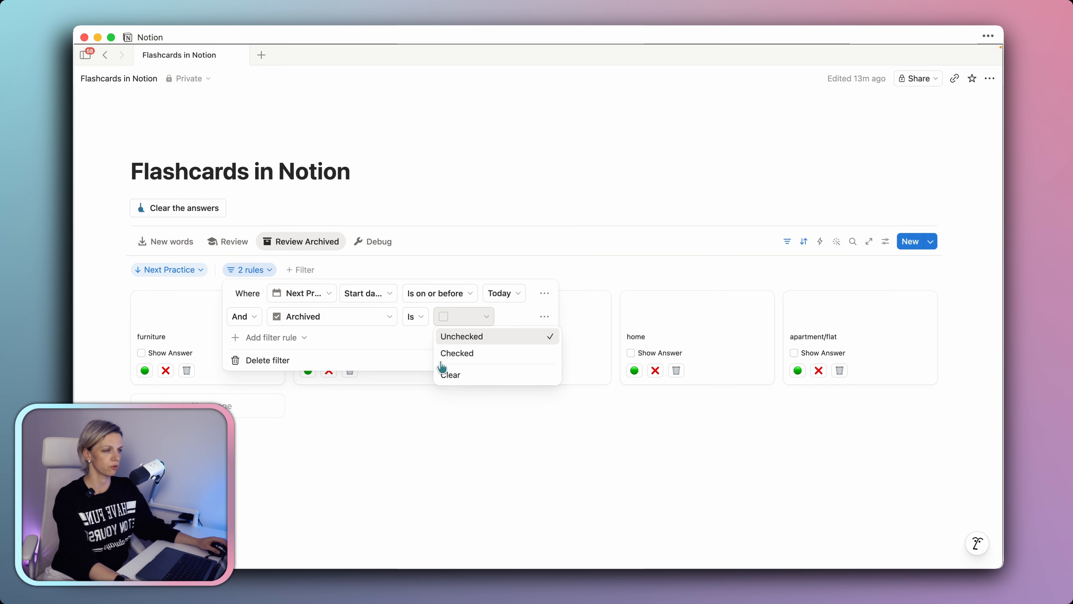
click(446, 352)
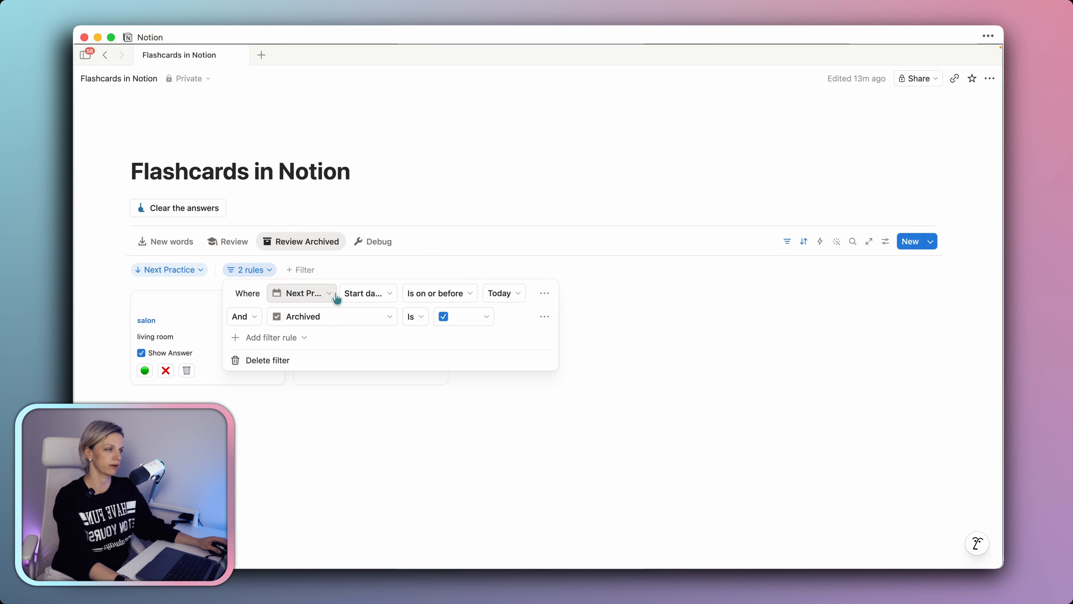
click(545, 294)
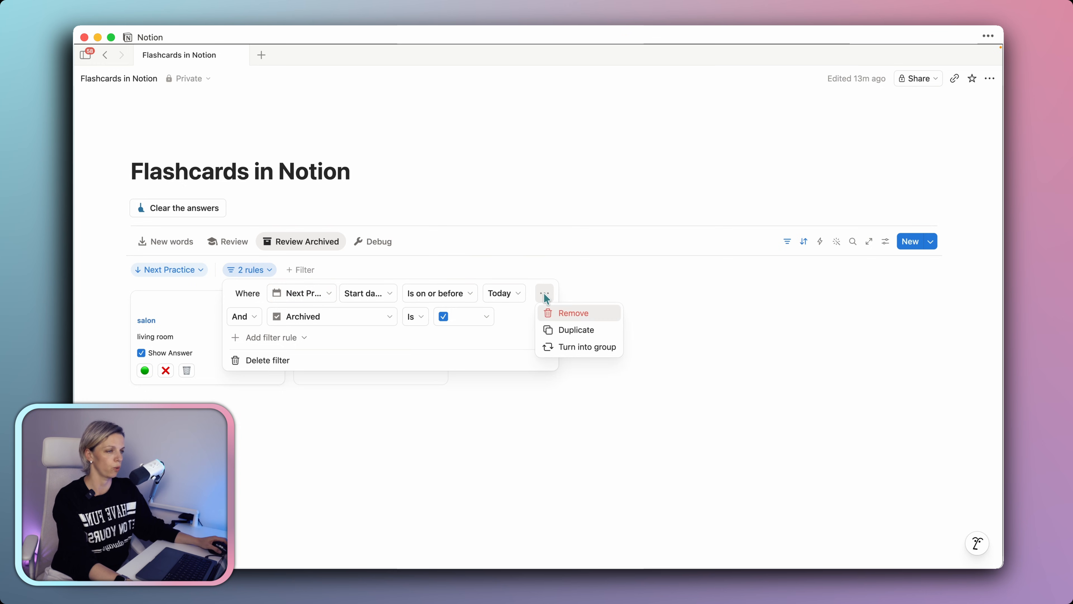
click(575, 315)
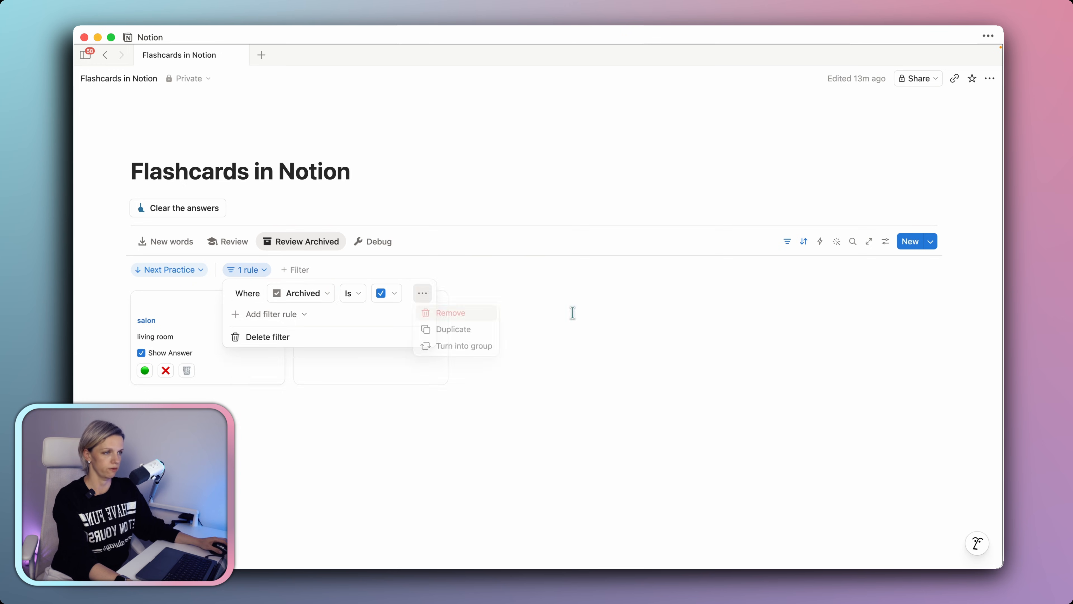
key(Escape)
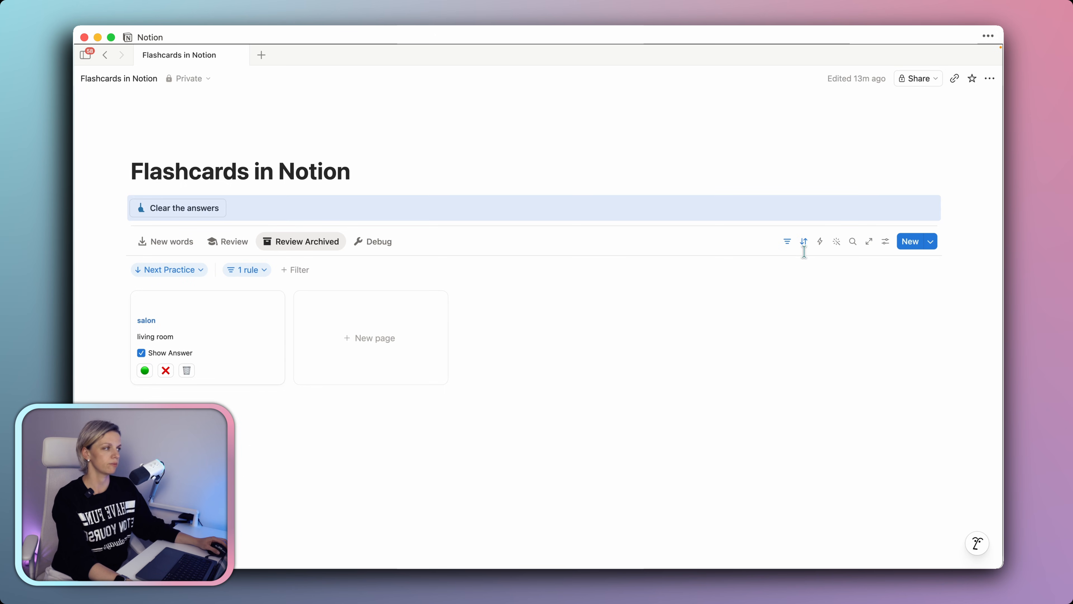
- Change the Review Archived view's sort to Last Practiced in ascending order
click(803, 242)
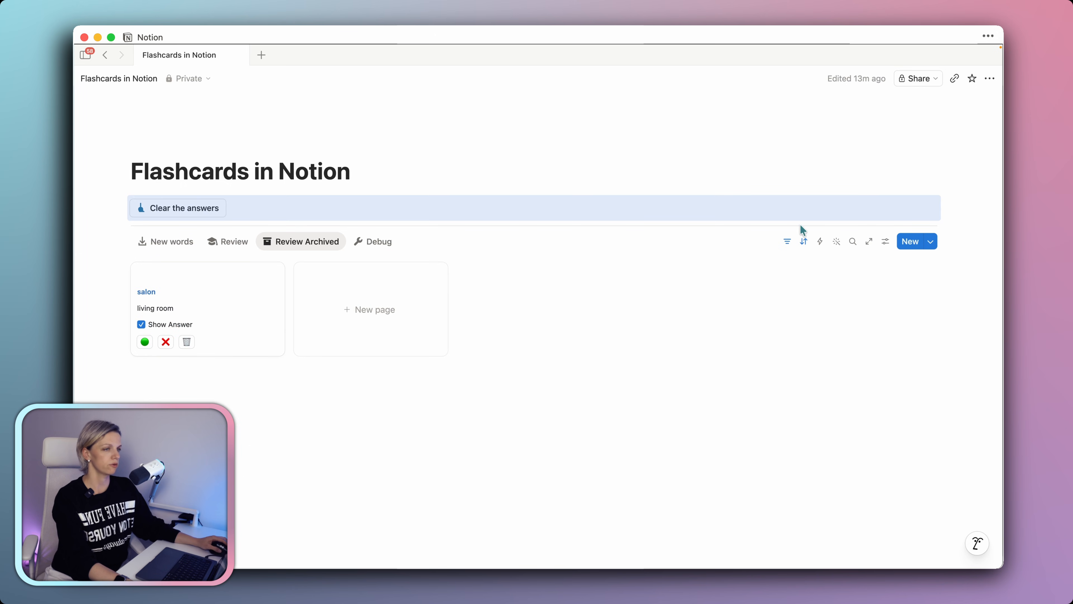
click(803, 241)
click(213, 293)
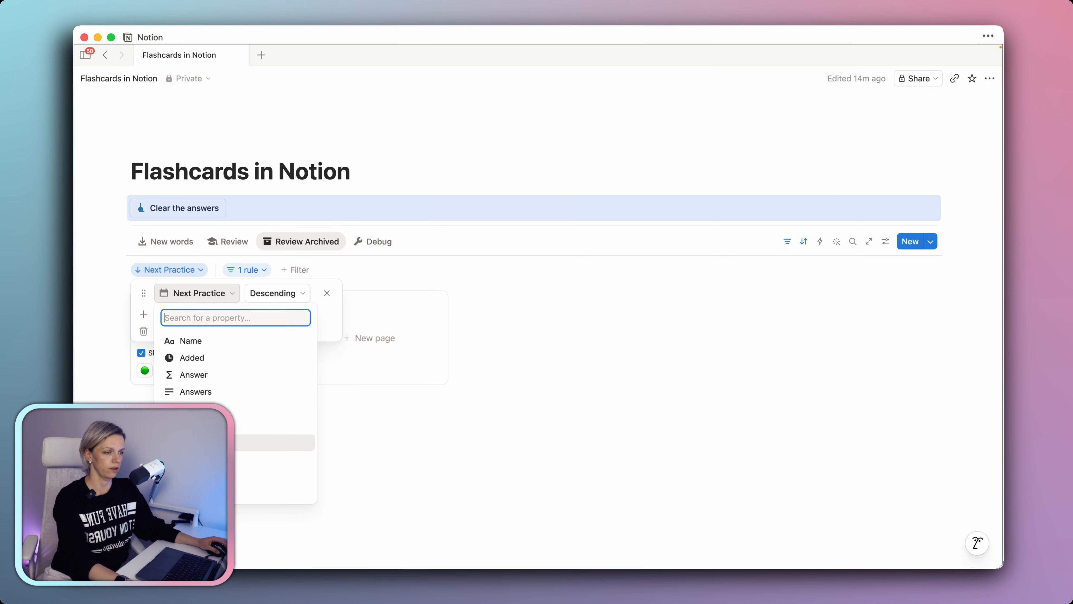
click(203, 443)
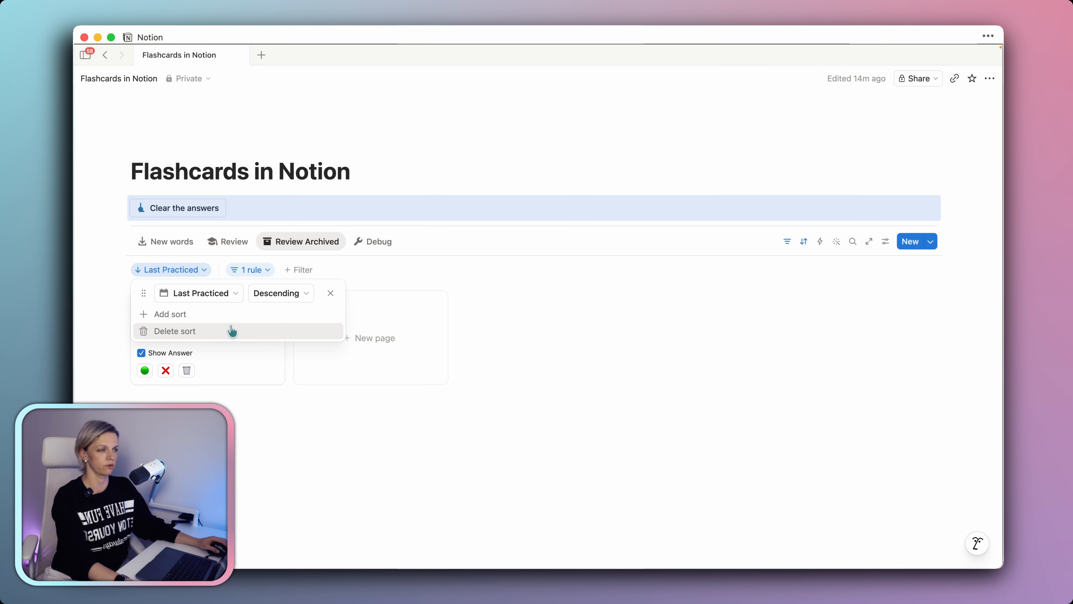
click(281, 294)
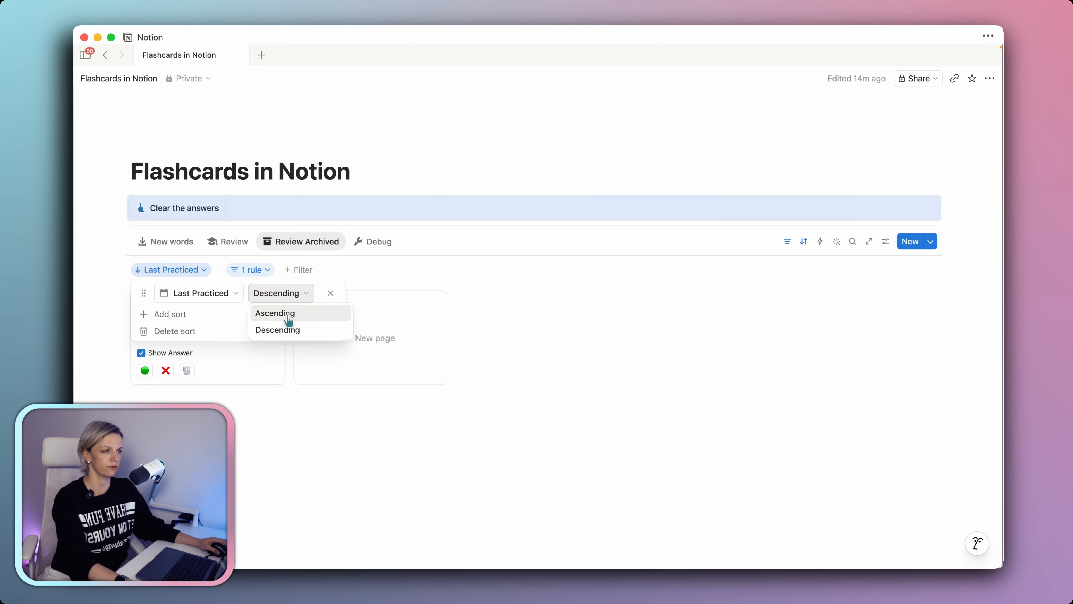
click(287, 314)
click(249, 399)
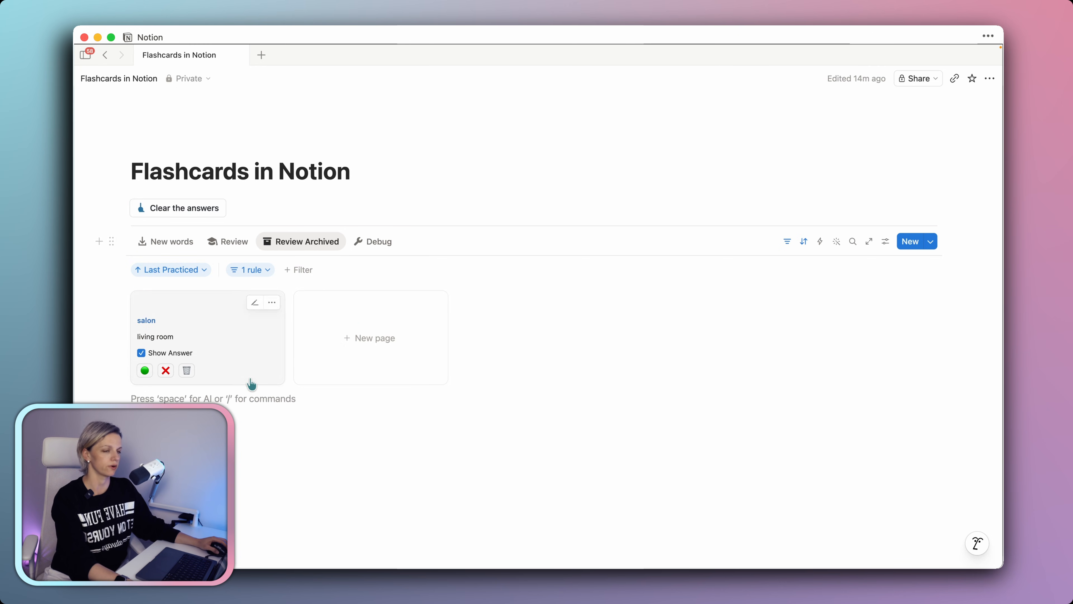
- Archive the bedroom, apartment/flat and window cards from the Review view and open the Review Archived view
click(228, 242)
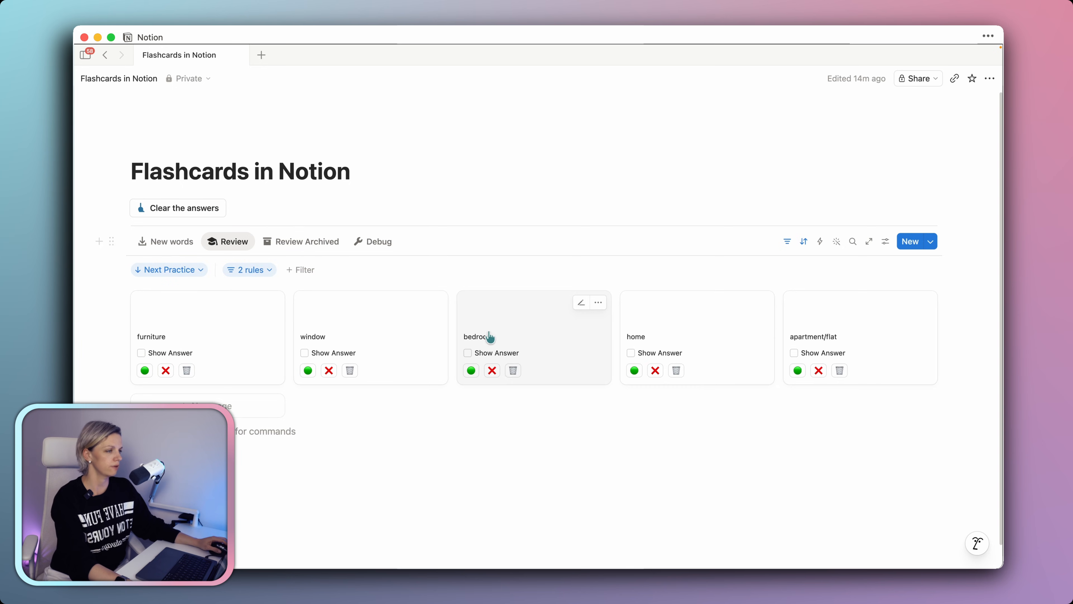
click(511, 371)
click(677, 372)
click(350, 371)
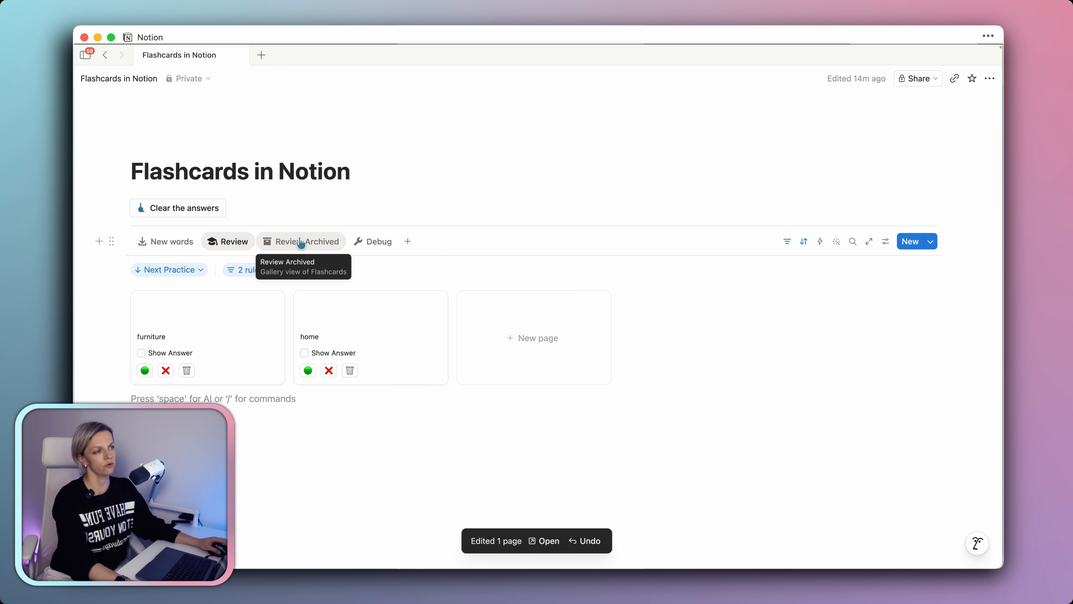
click(317, 249)
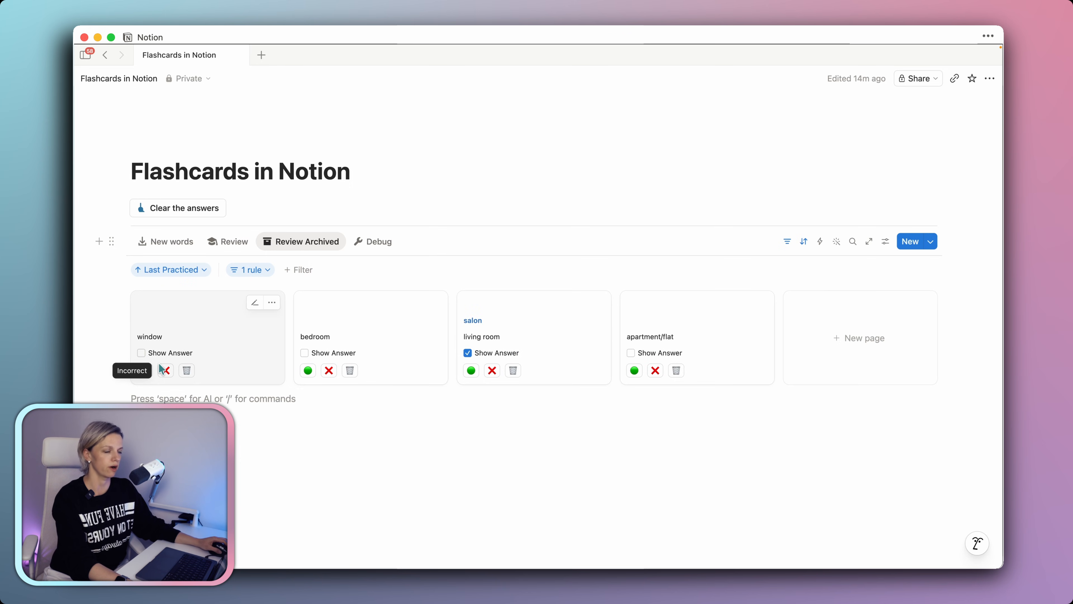
- Set the Last Practiced date of the archived apartment/flat card to 01/05/2026
click(704, 323)
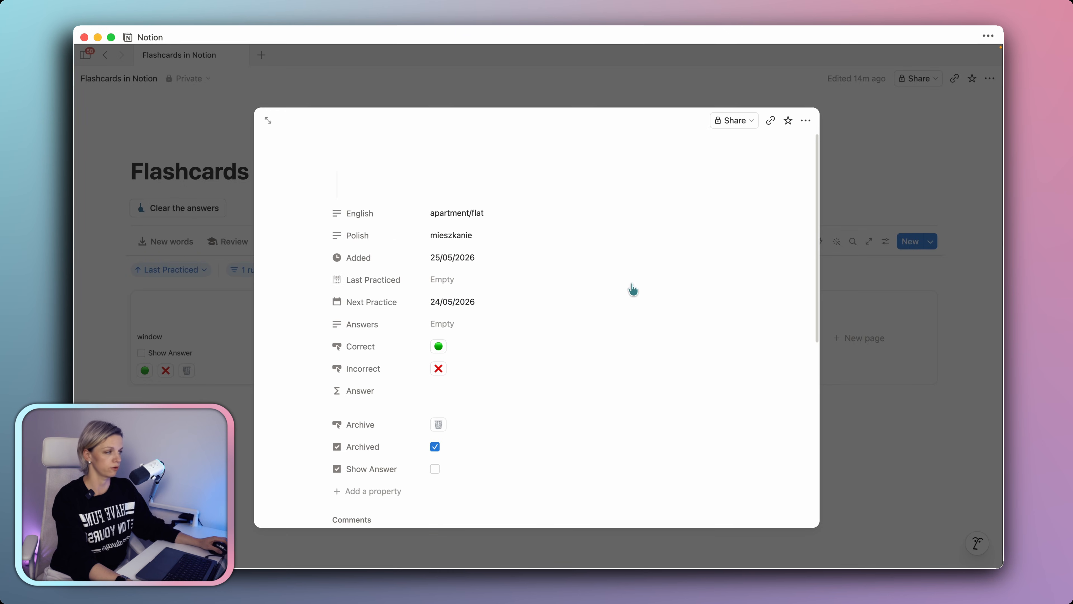
click(452, 280)
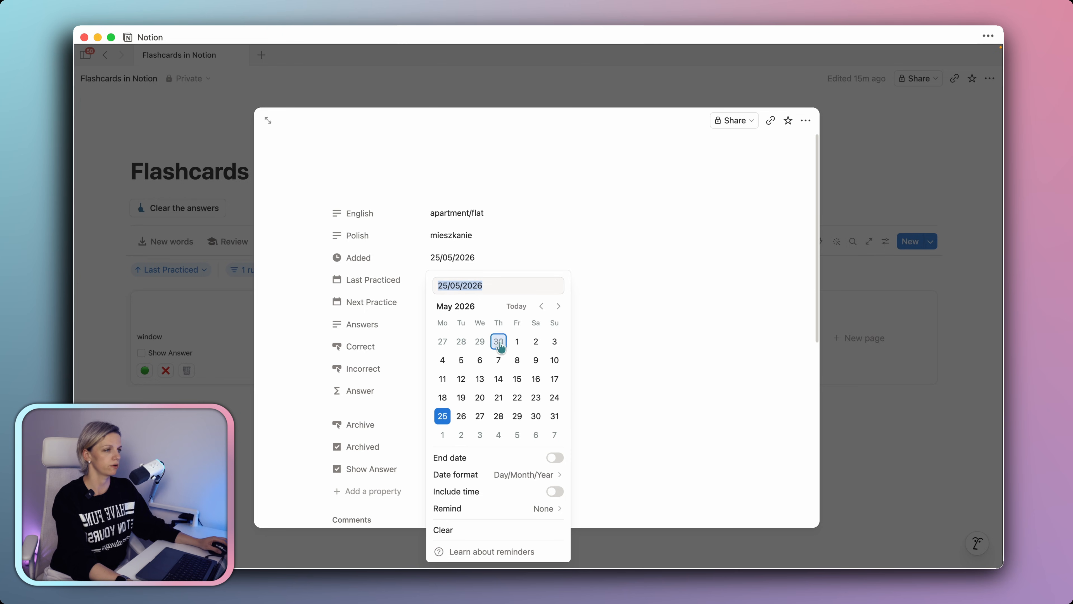
click(516, 342)
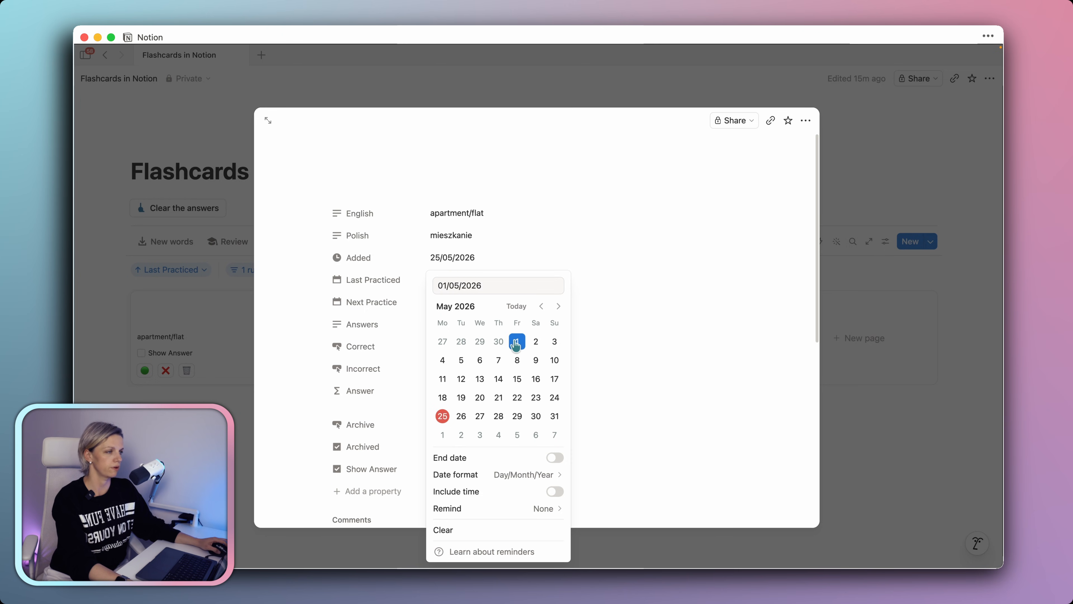
click(895, 175)
click(895, 174)
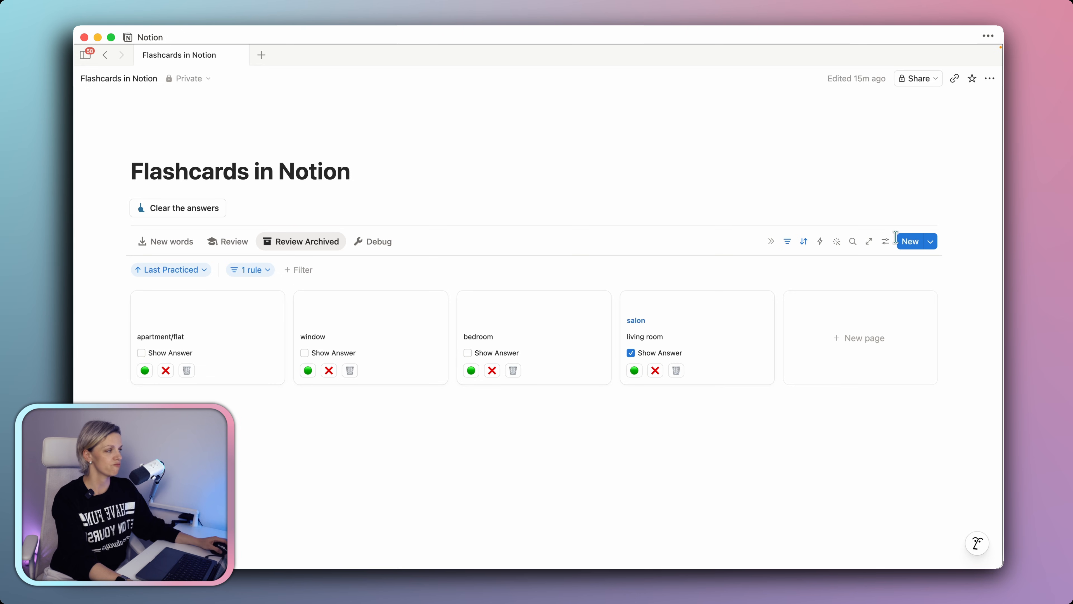
- Hide the Archive property in the Review Archived view, and try showing and hiding the answer on the apartment/flat card
click(887, 242)
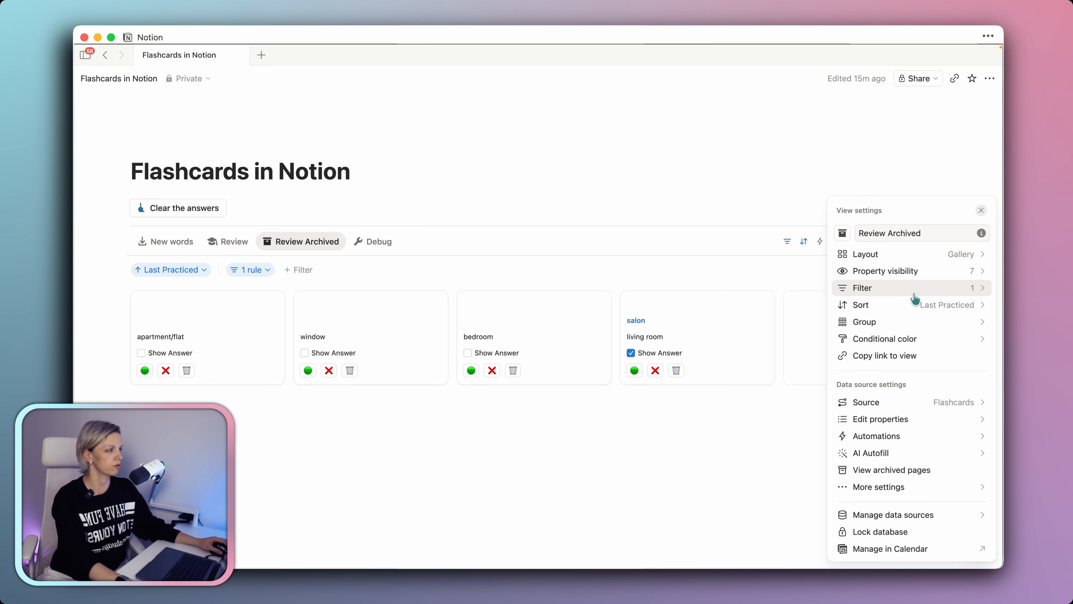
click(913, 271)
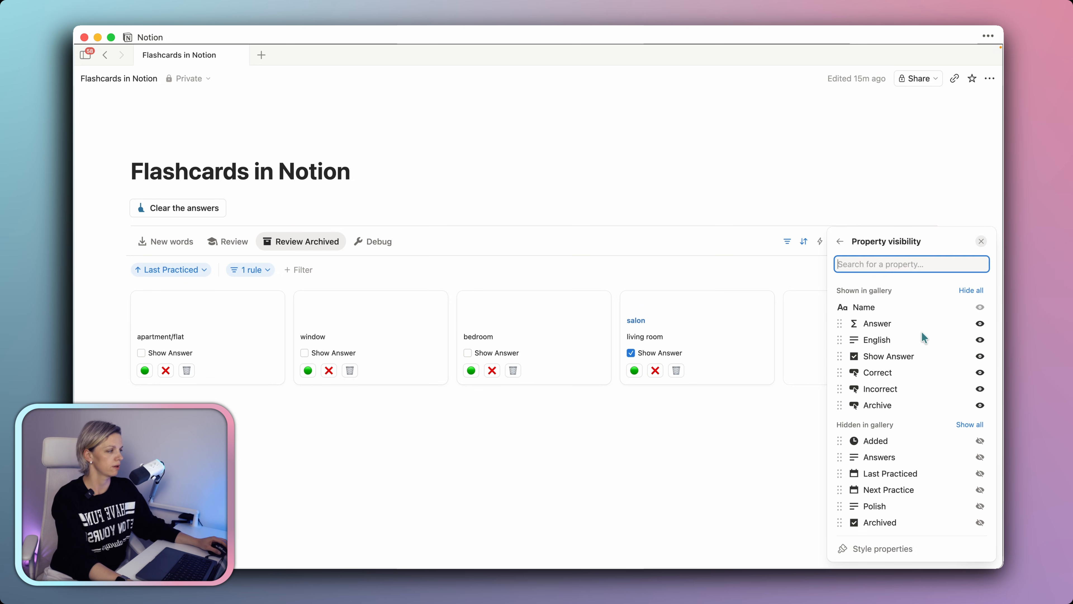
click(980, 405)
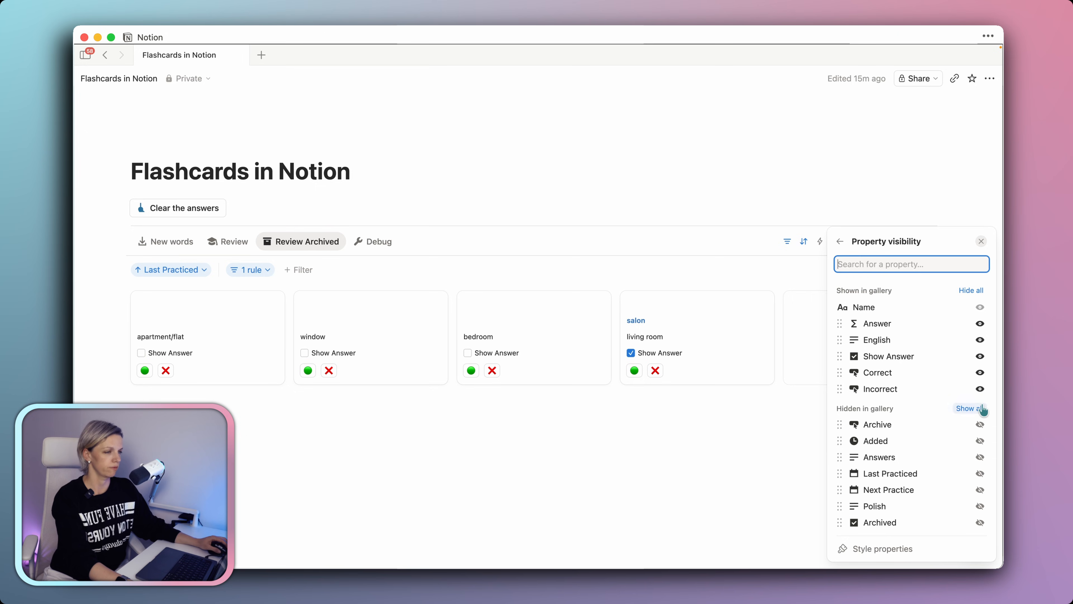
click(632, 447)
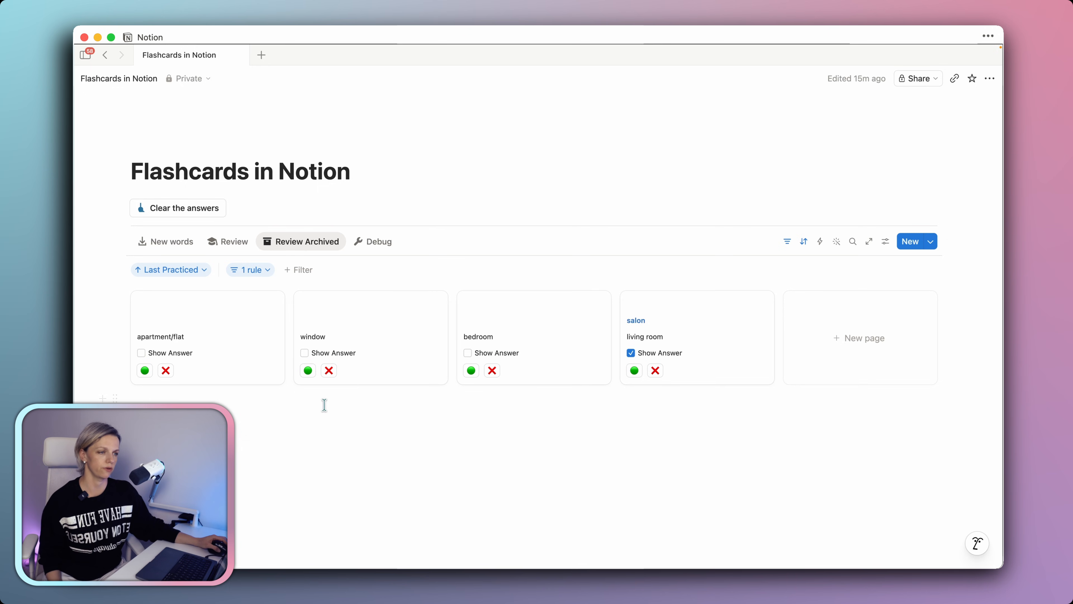
click(141, 353)
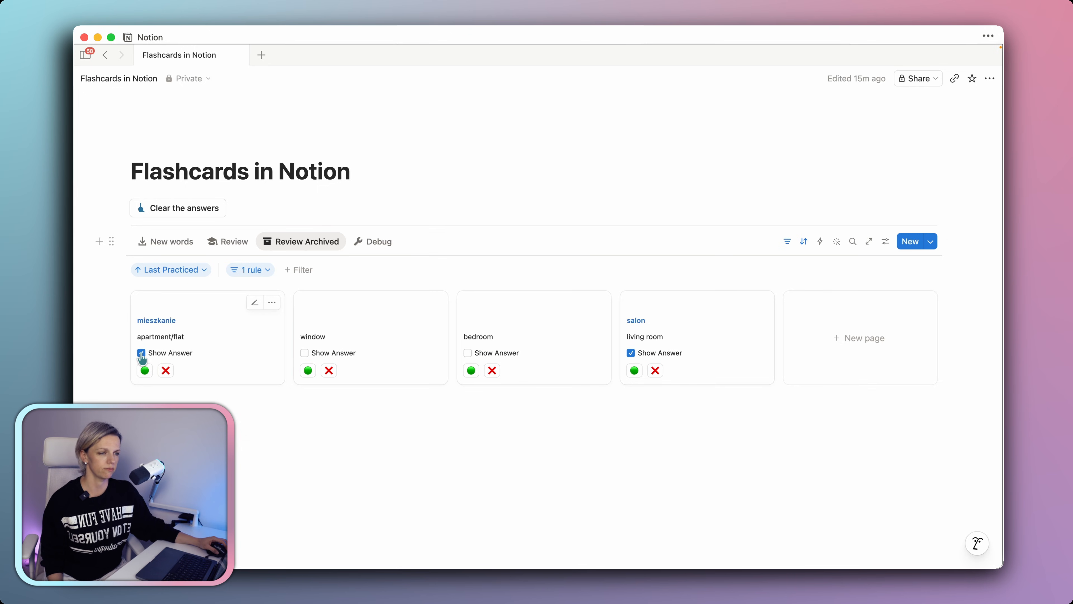
click(141, 354)
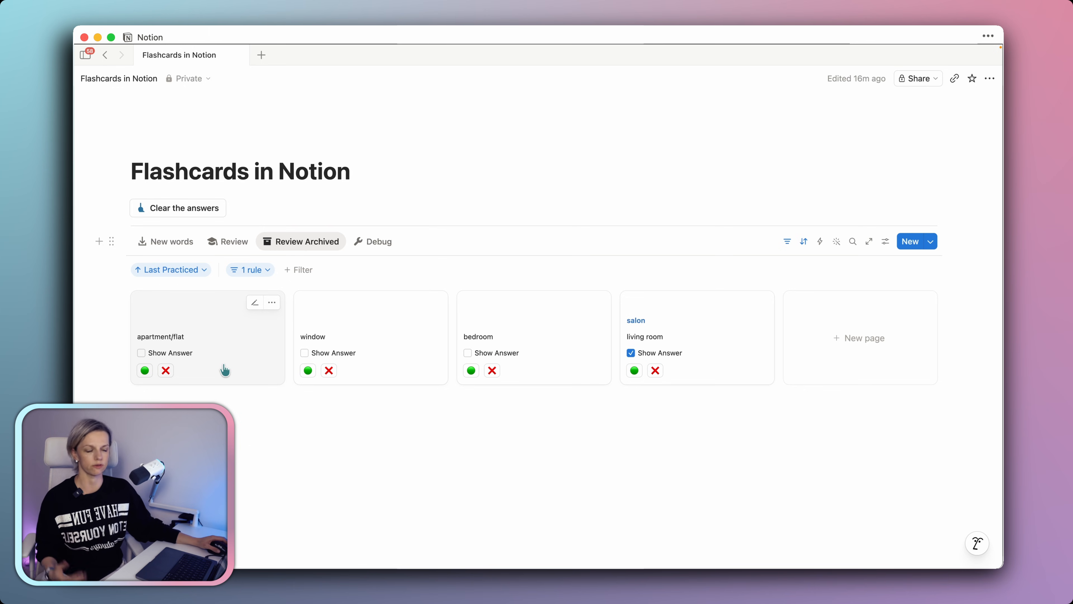
- In the Debug view, edit the Incorrect button's automation to also set Archived to unchecked on this page, and save it
click(375, 241)
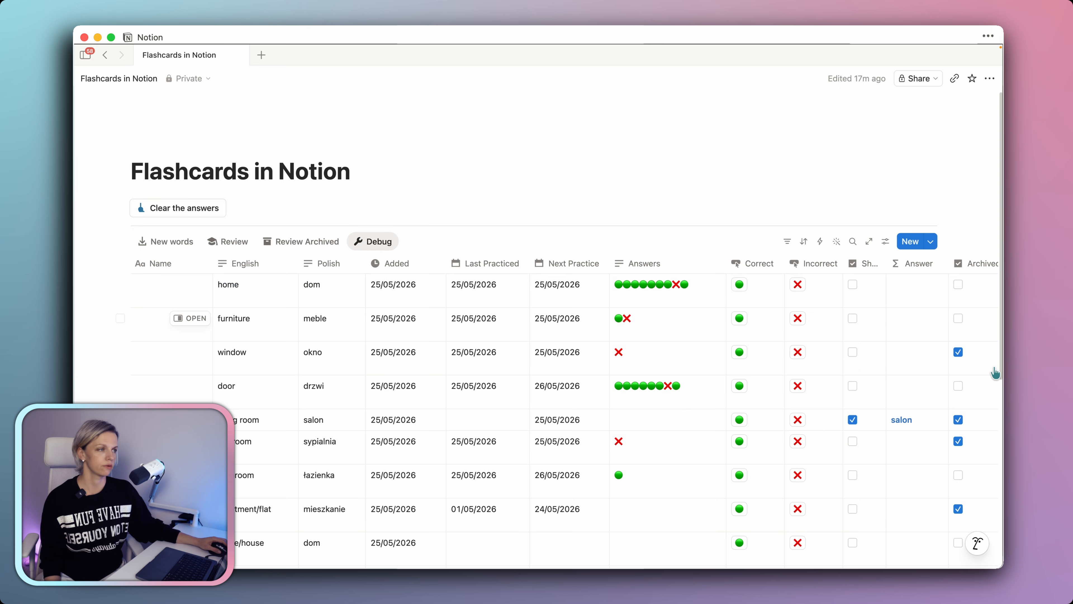
click(830, 265)
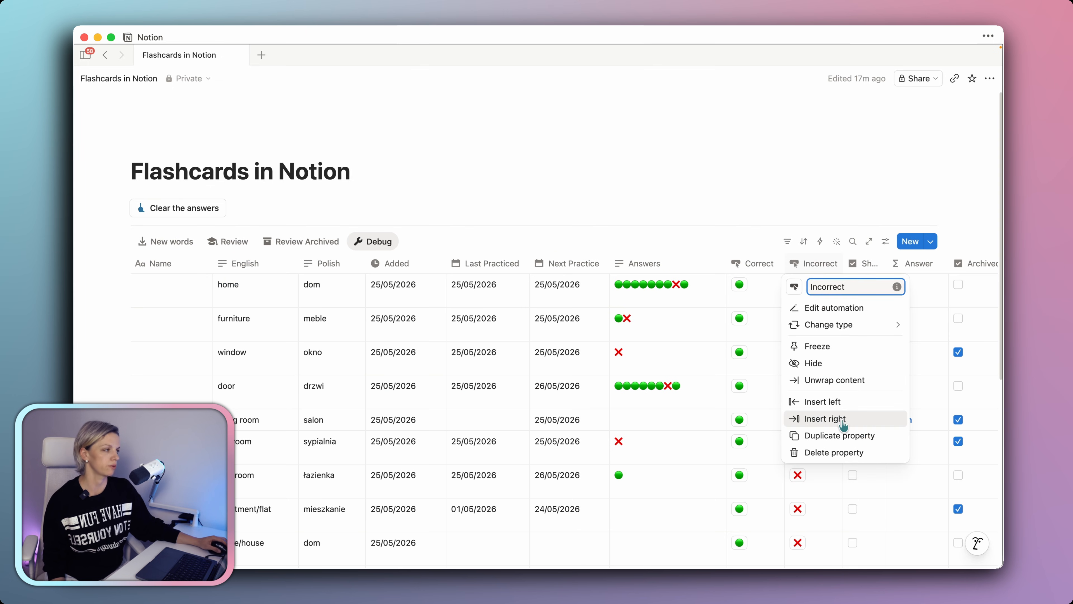
click(824, 307)
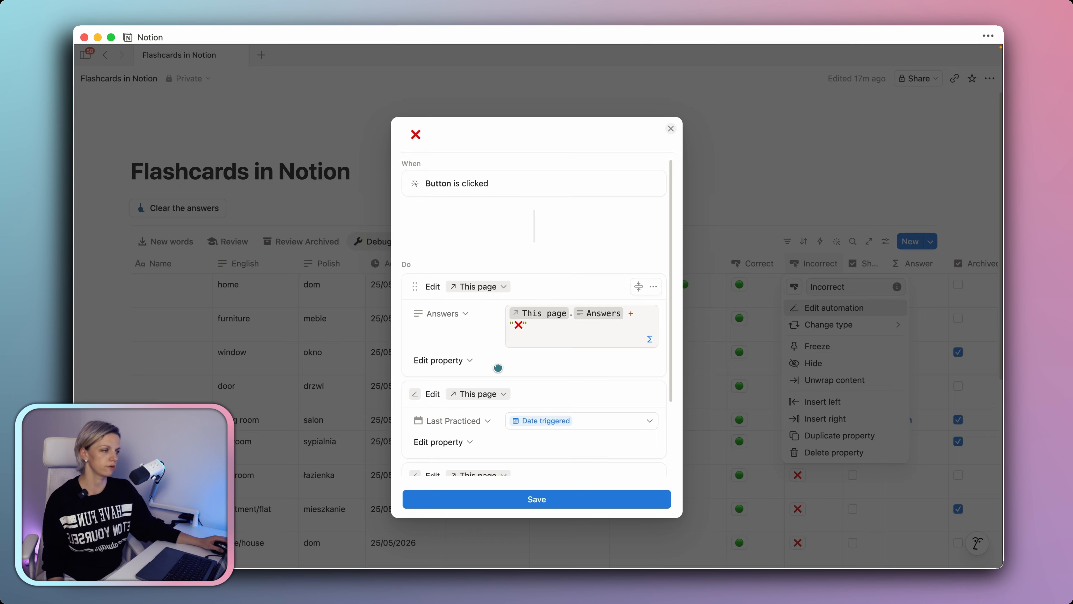
click(463, 363)
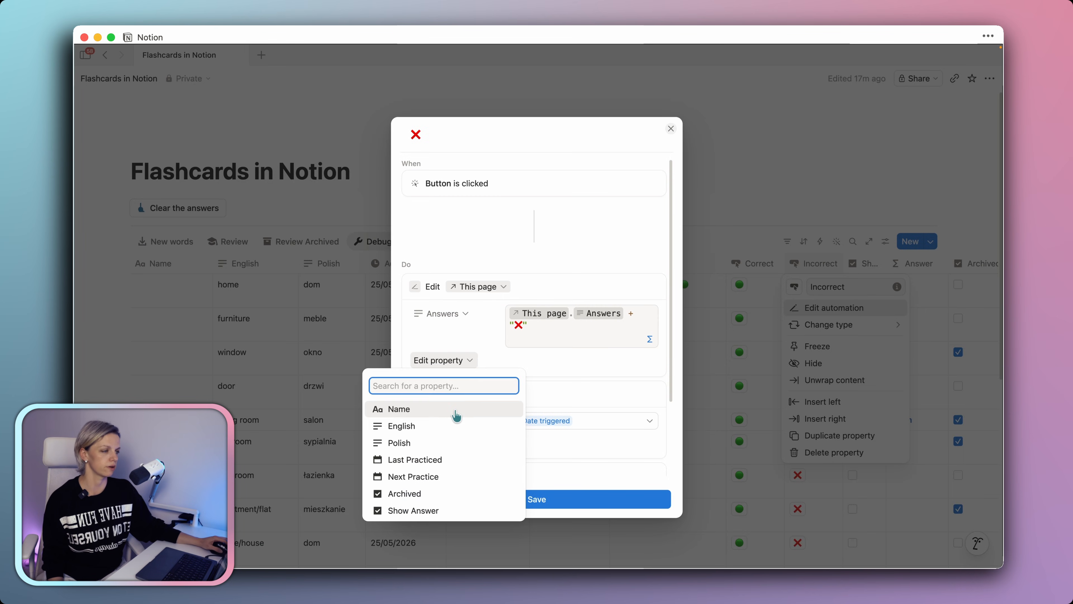
click(407, 494)
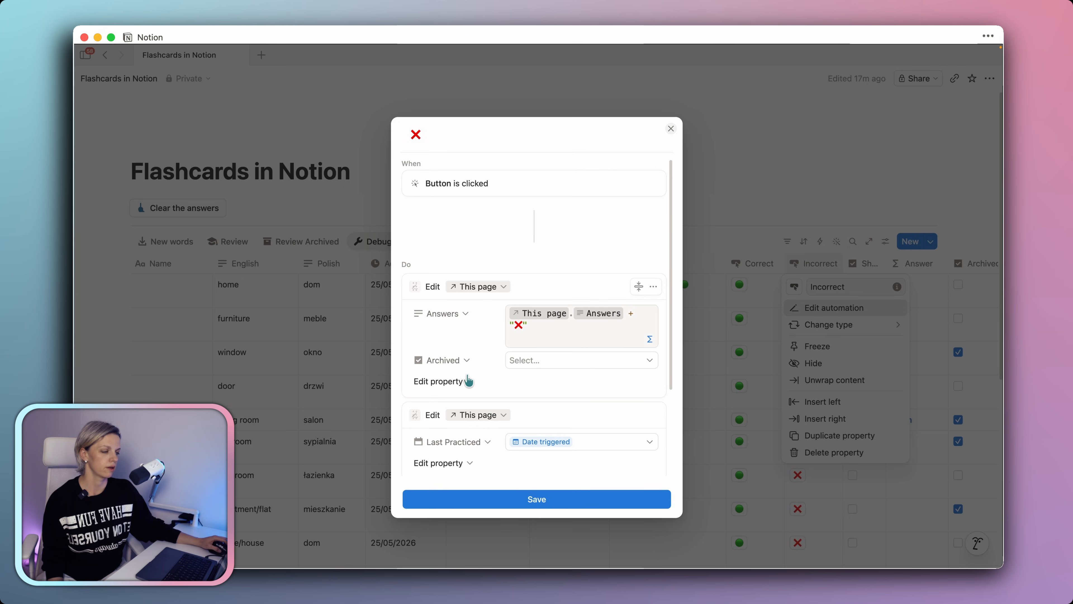
click(524, 362)
click(524, 397)
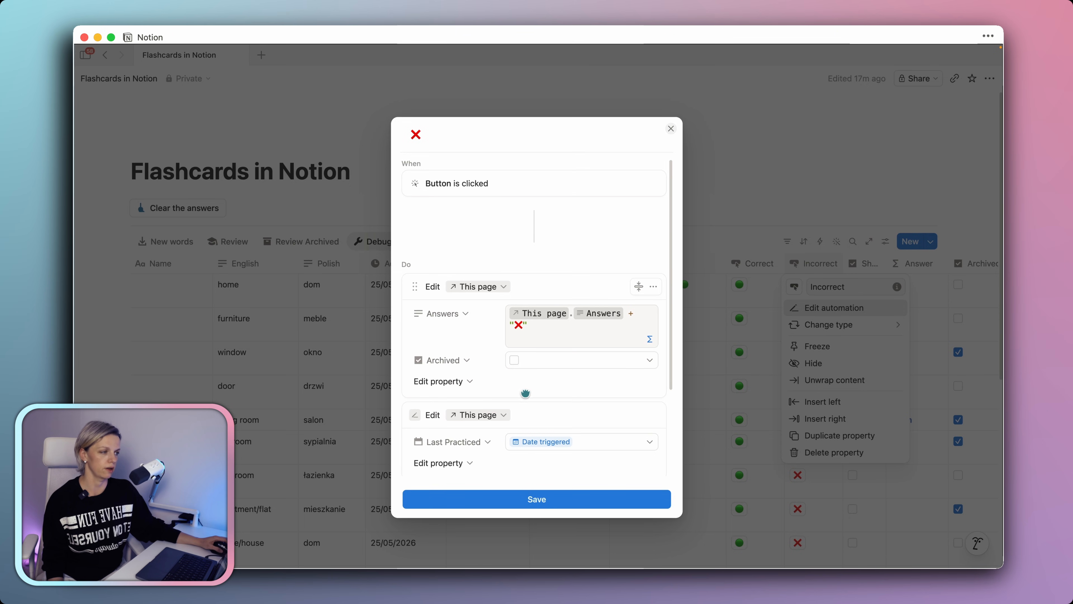
click(567, 505)
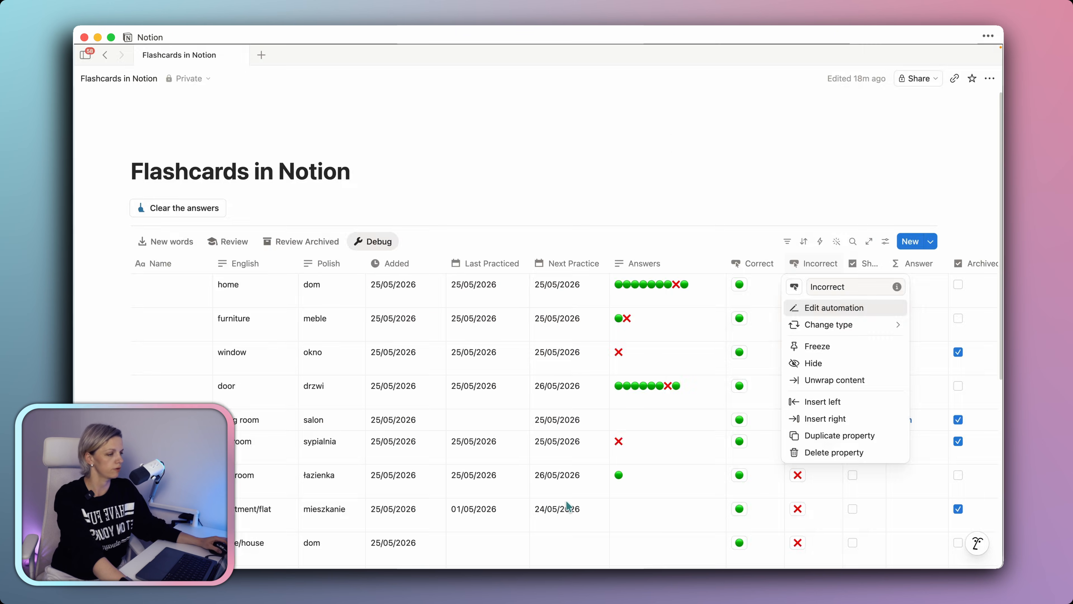
click(671, 215)
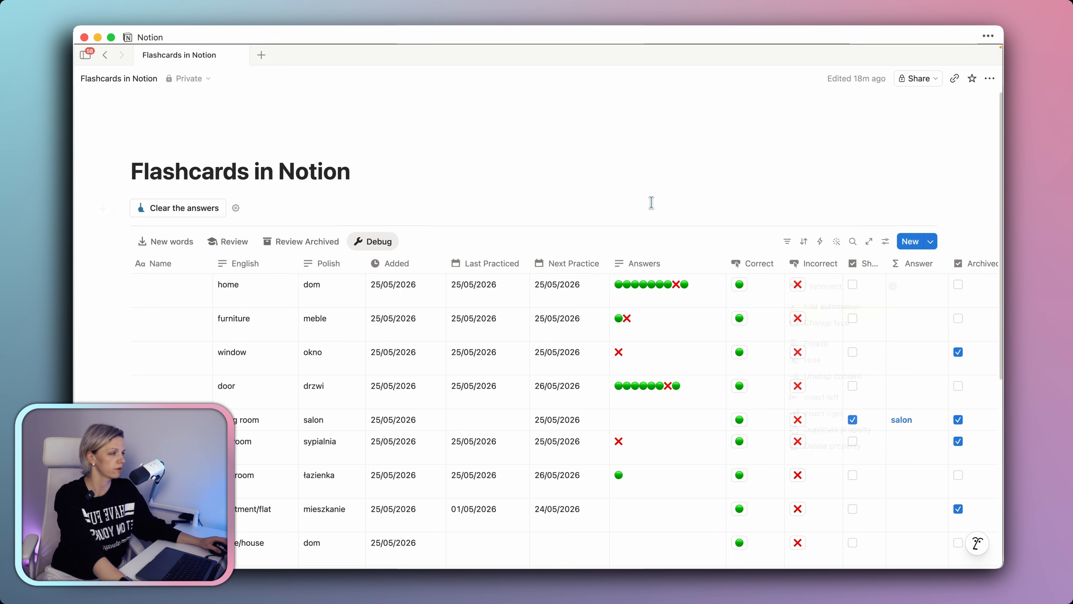
- In the Review Archived view, show the answer on the window card and mark it as incorrect
click(310, 243)
click(304, 352)
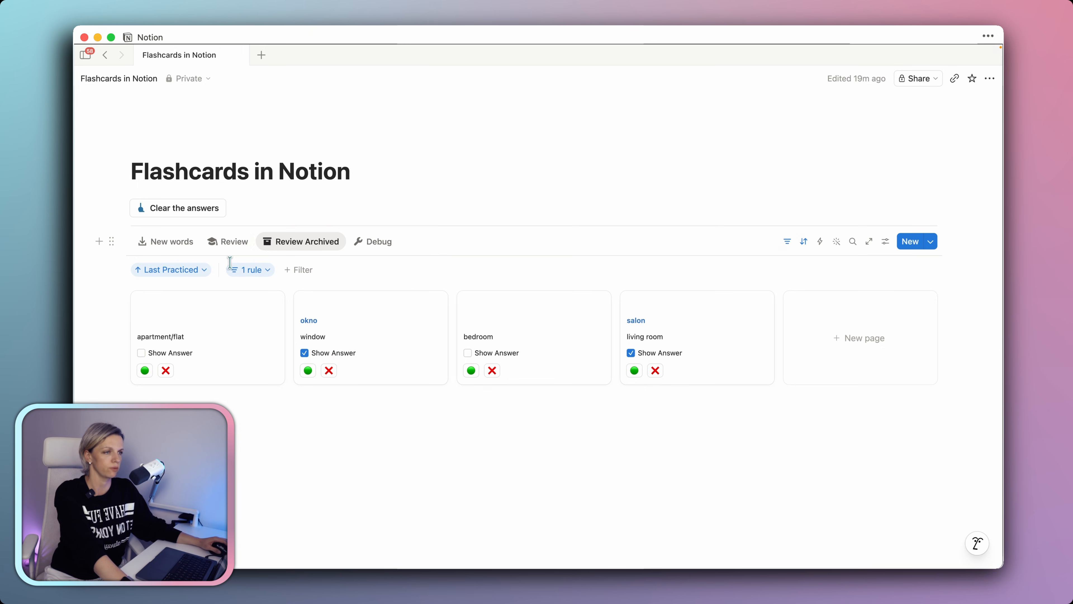
click(330, 371)
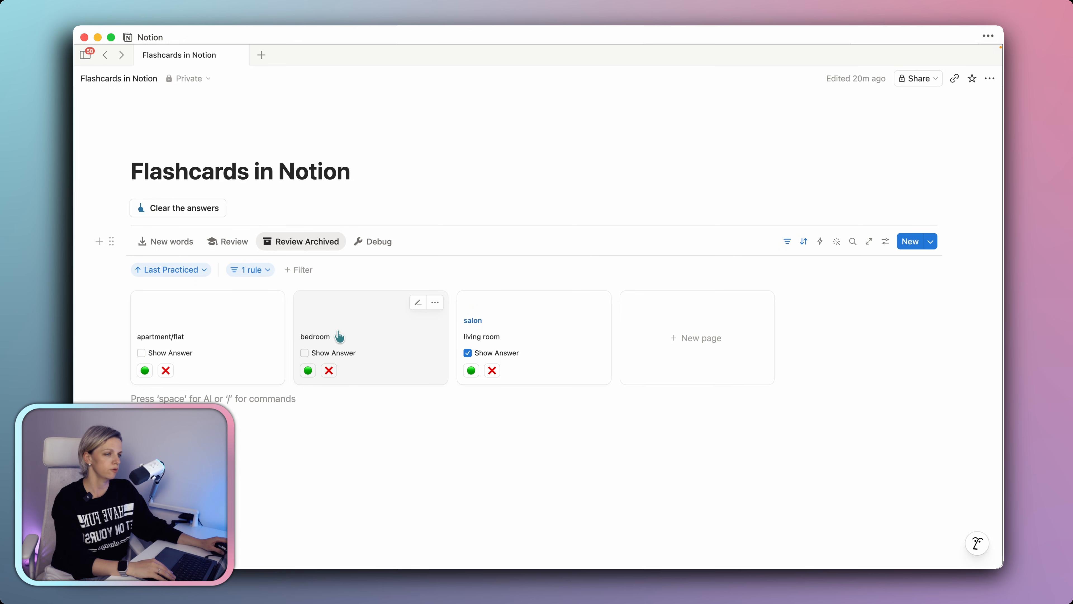
- Check the window row's Answers, Next Practice and Archived values in the Debug view
click(377, 244)
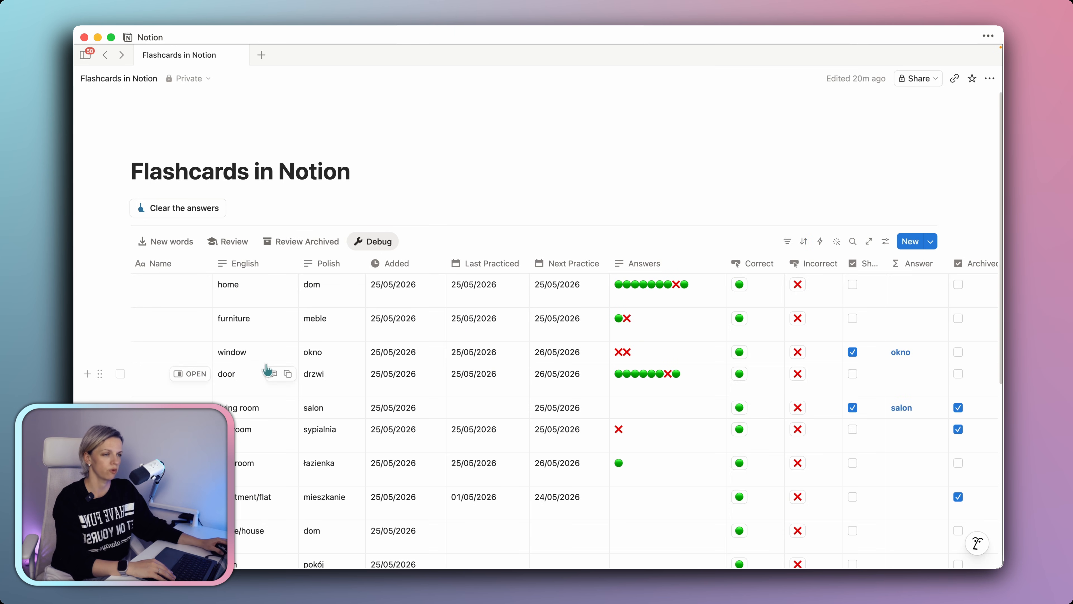
click(235, 359)
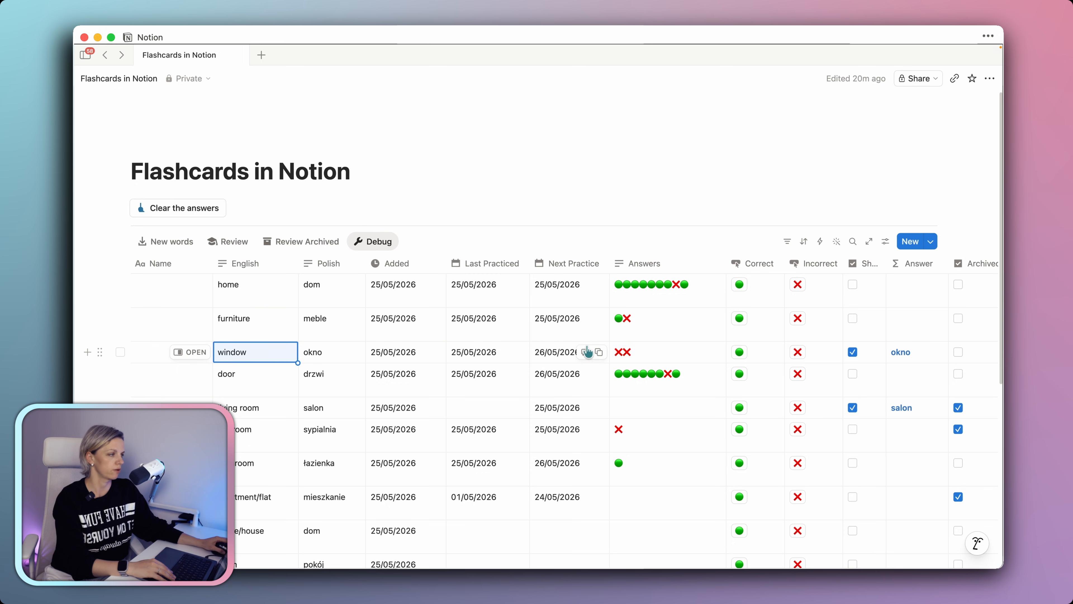
scroll(678, 354, right, 5)
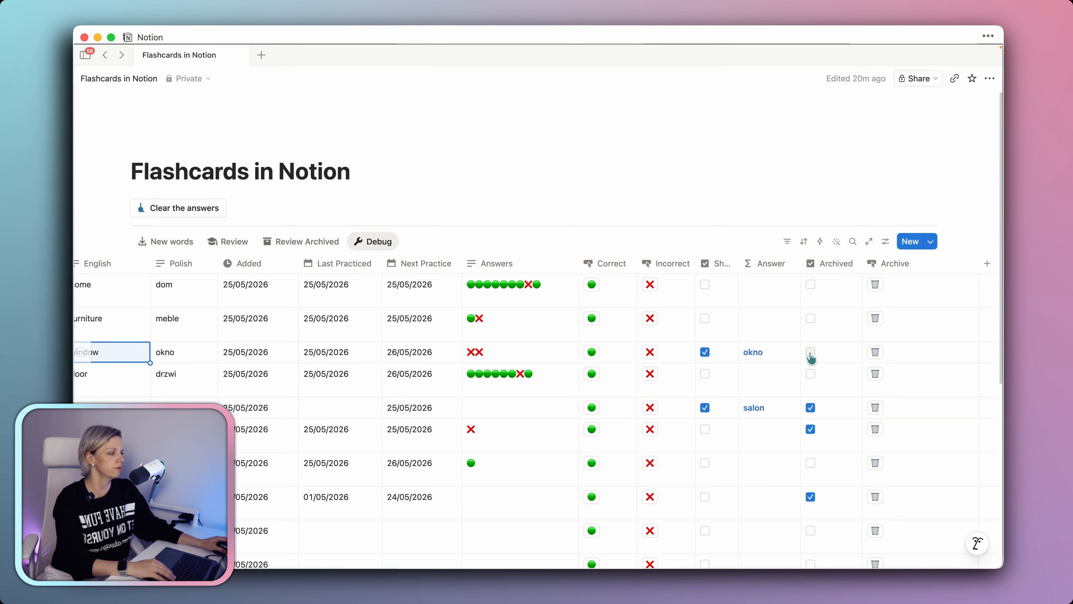
scroll(819, 404, left, 5)
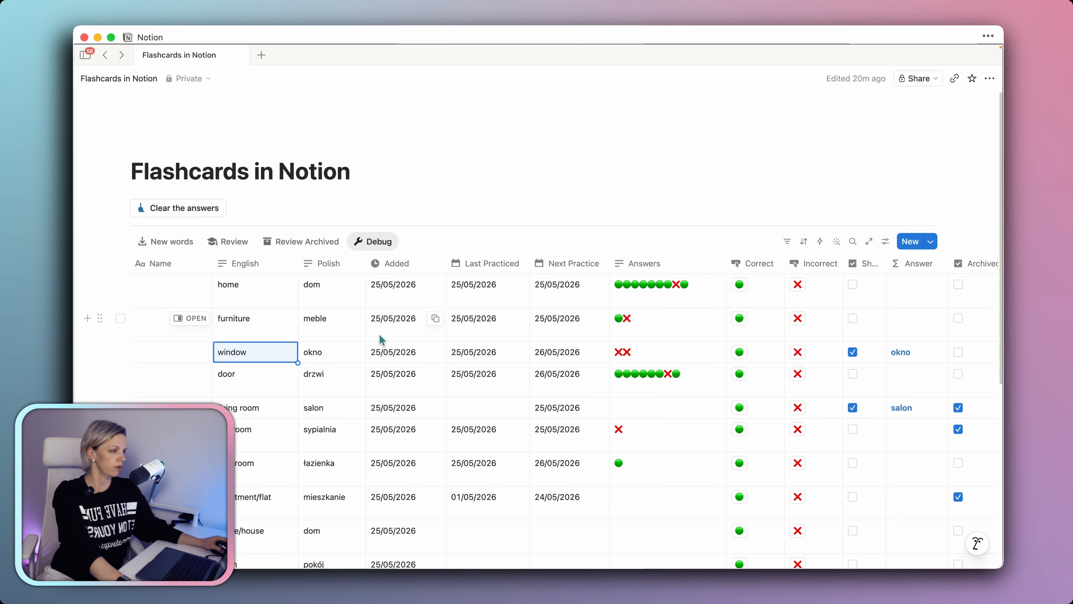
- Unwrap the content of the Answer column in the Debug table
click(914, 267)
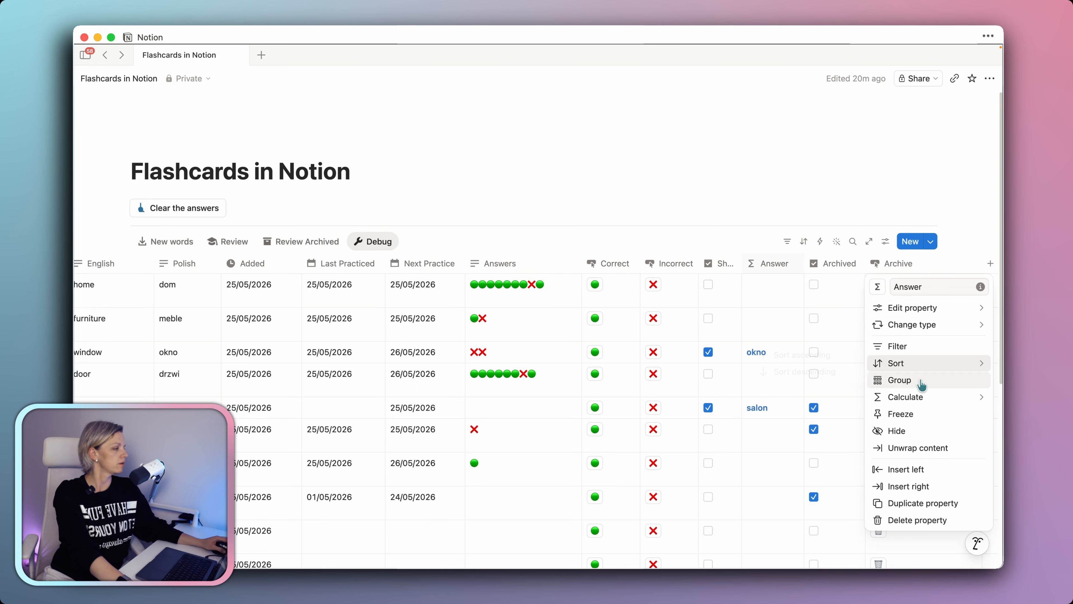
mouse_move(921, 400)
click(916, 447)
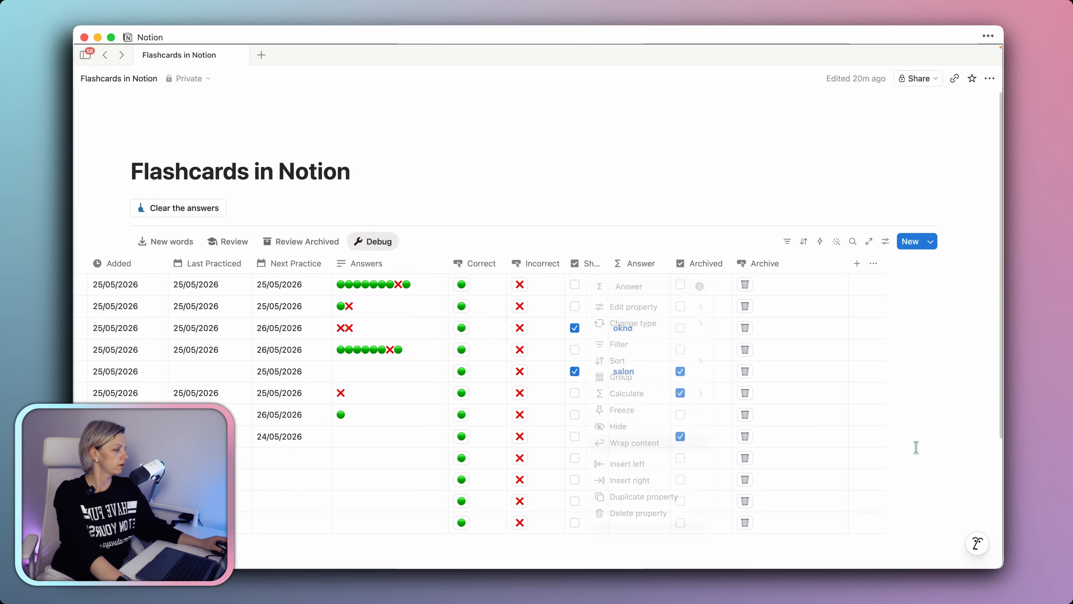
scroll(666, 304, left, 10)
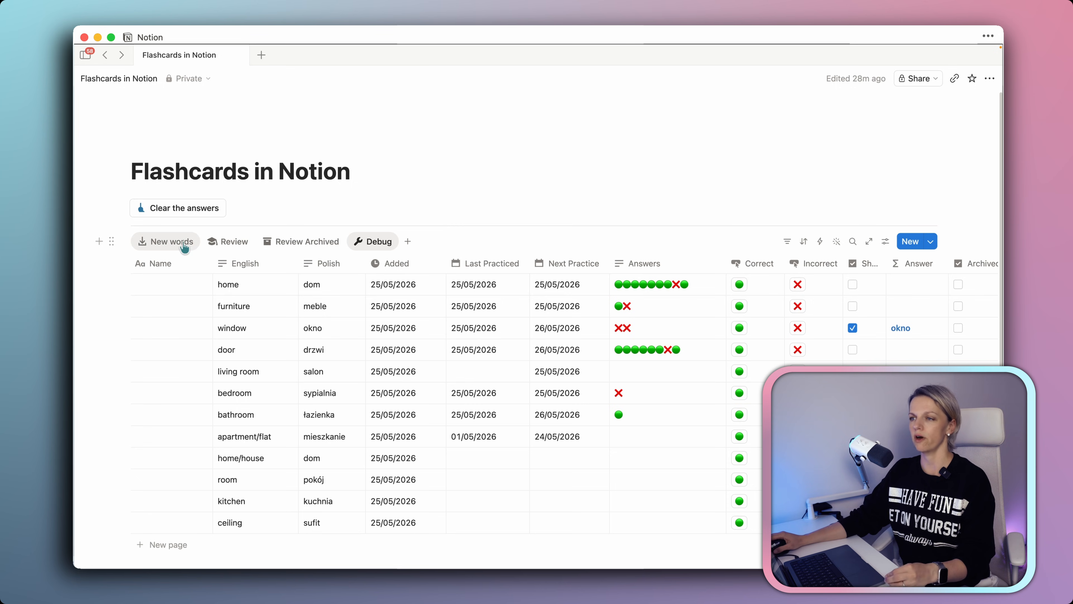
- Duplicate the New words view and name the copy Reivew Failed
click(156, 246)
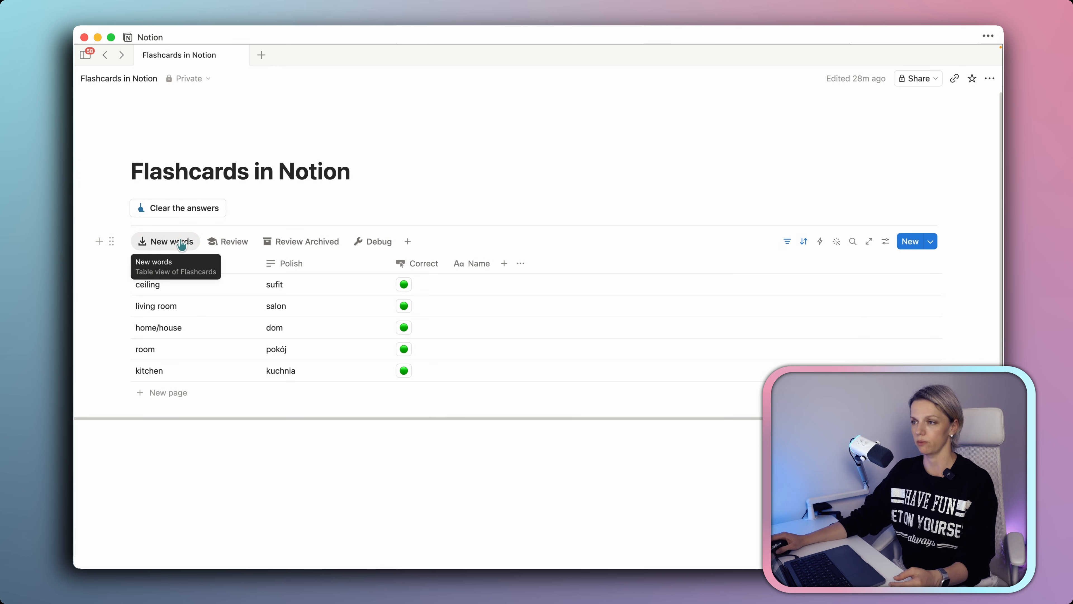
click(182, 245)
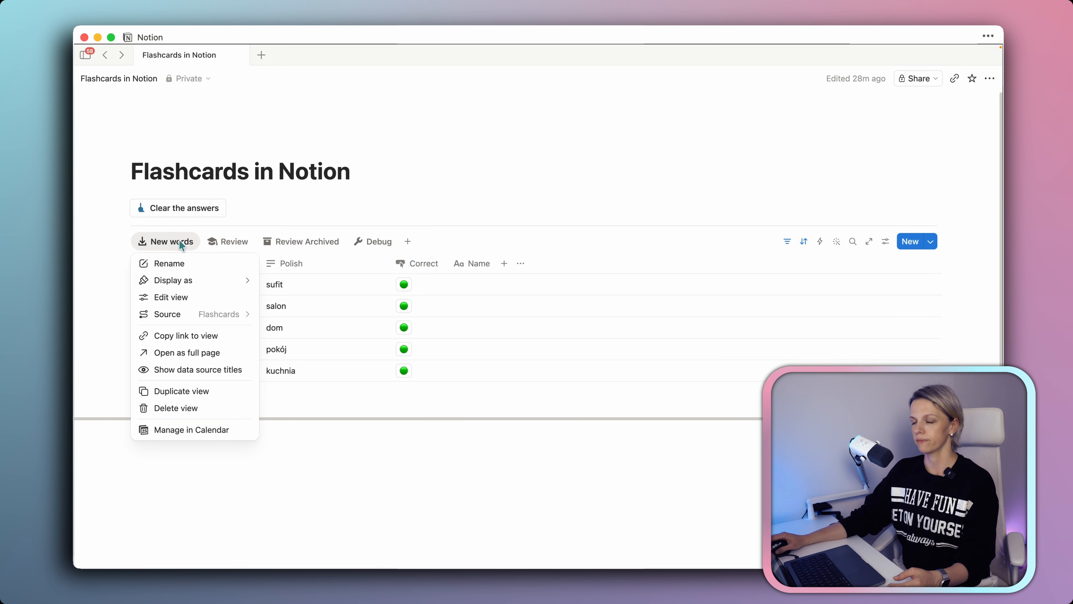
click(223, 392)
drag(941, 235, 860, 233)
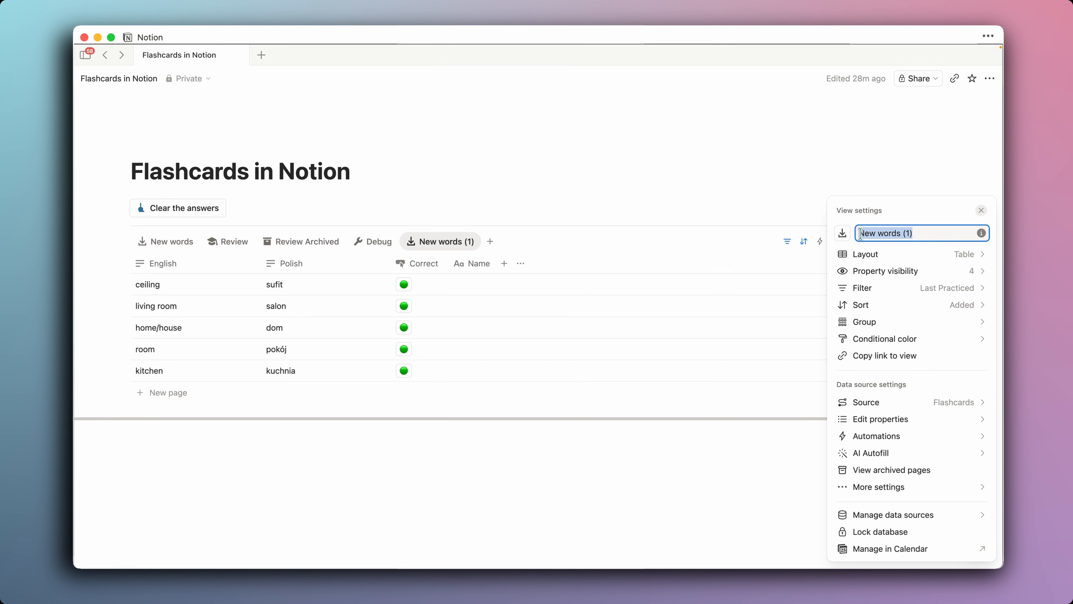
text(Reivew Failed)
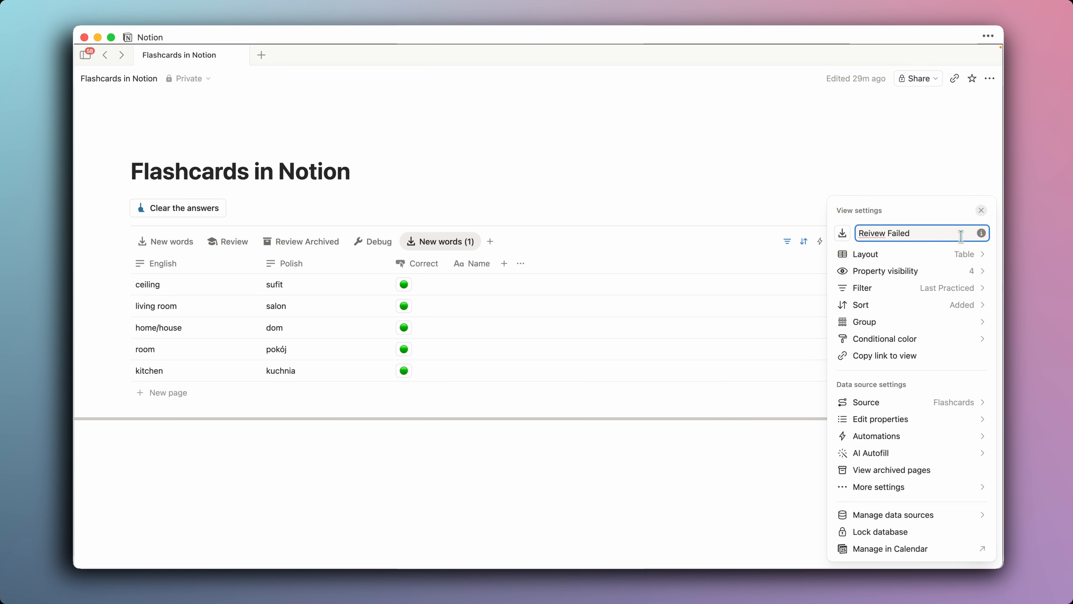
- Give the Reivew Failed view a warning-triangle icon and hide its Correct column
click(843, 235)
text(exc)
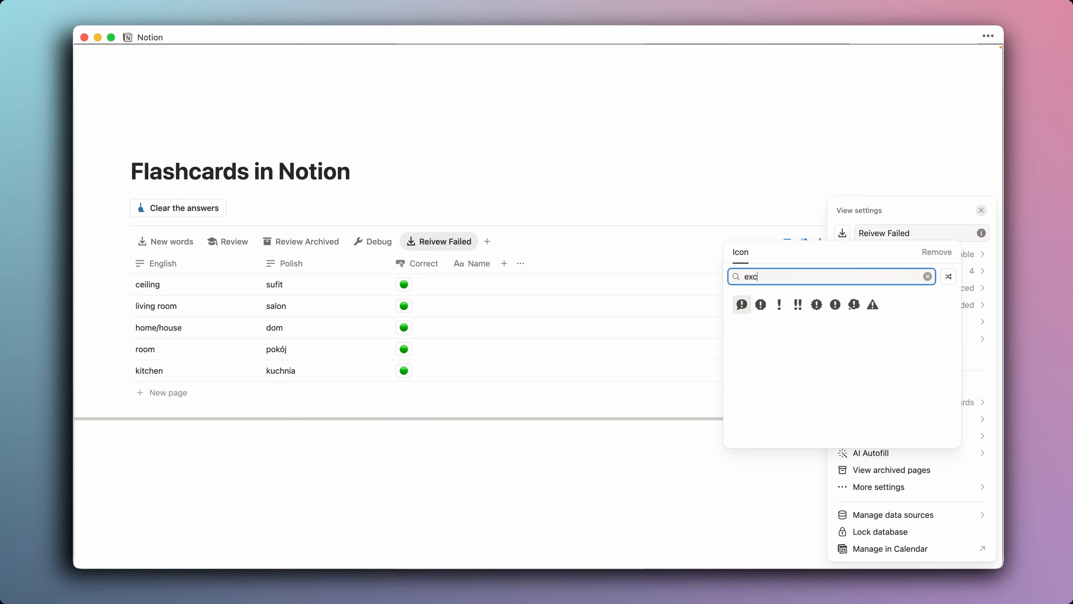
click(872, 304)
click(404, 262)
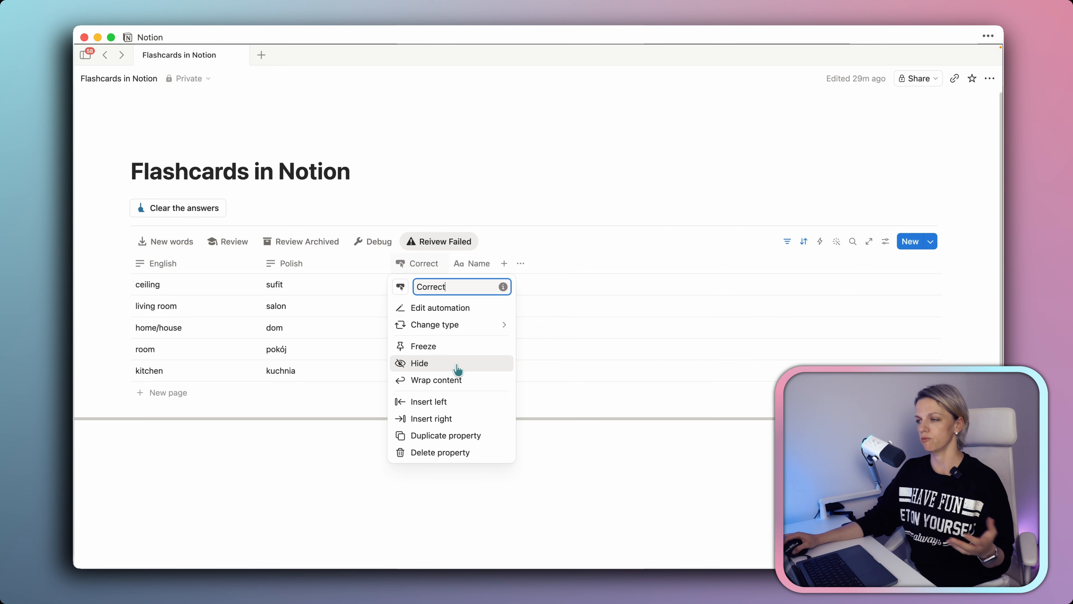
click(457, 365)
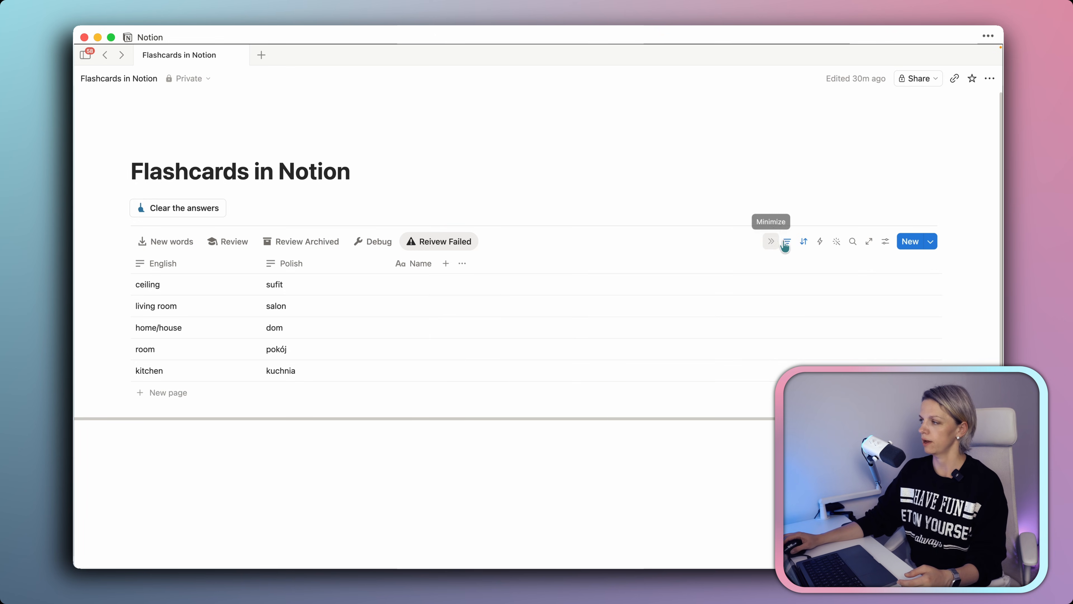
- Delete the Last Practiced is empty filter from the Reivew Failed view
click(772, 242)
click(307, 271)
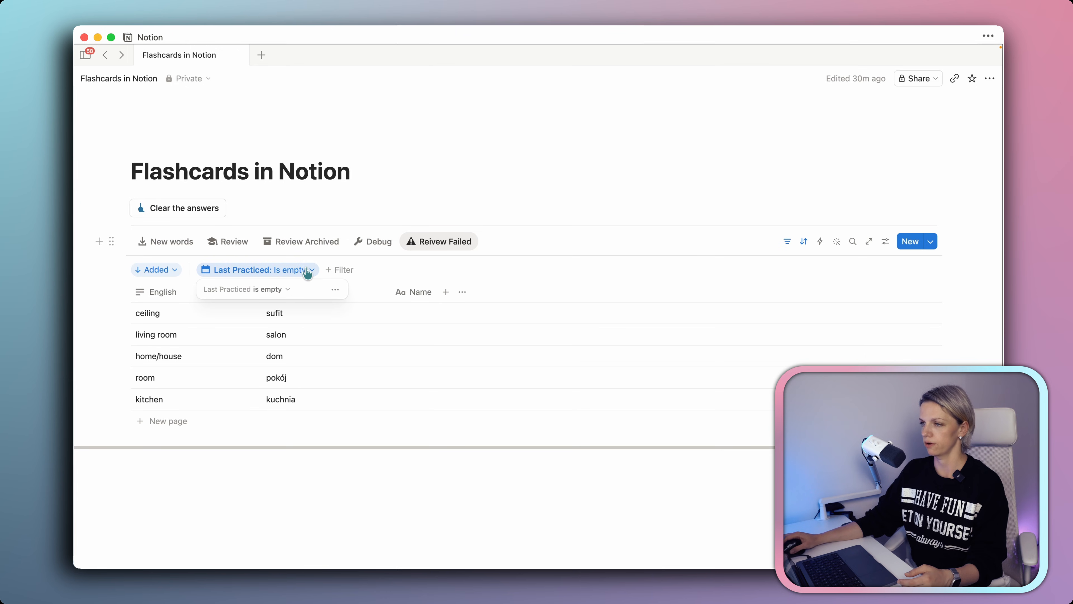
click(335, 289)
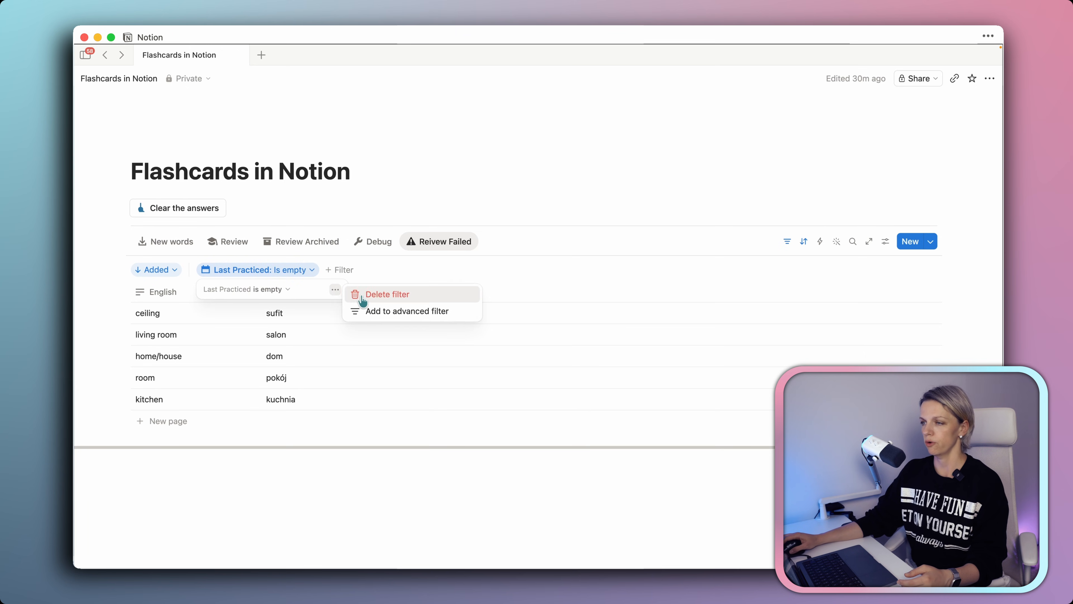
click(353, 294)
- Filter the Reivew Failed view to cards whose Answers property ends with ❌
click(216, 269)
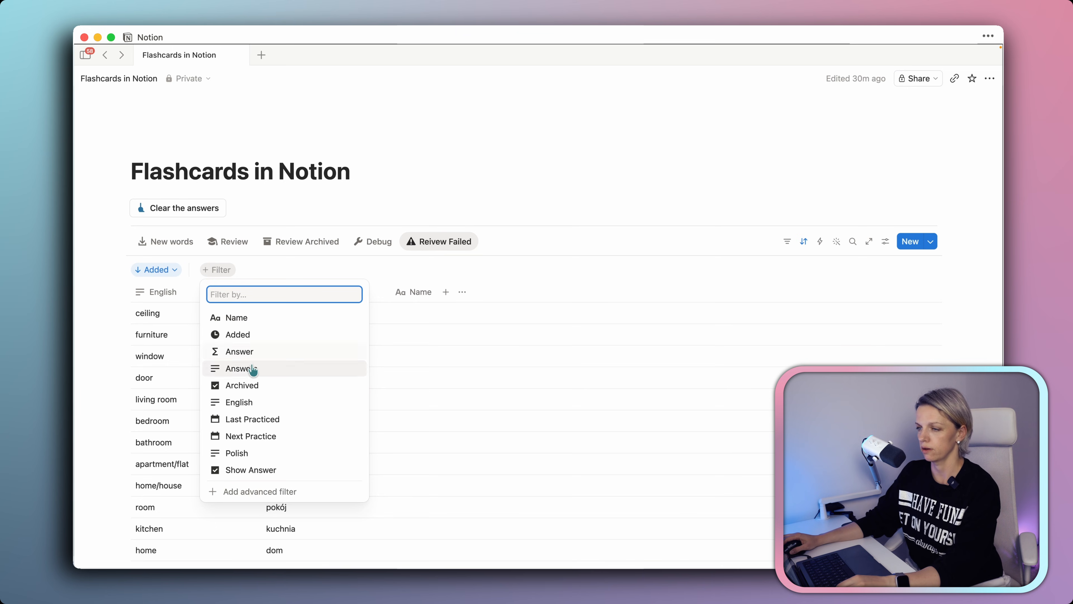
click(263, 370)
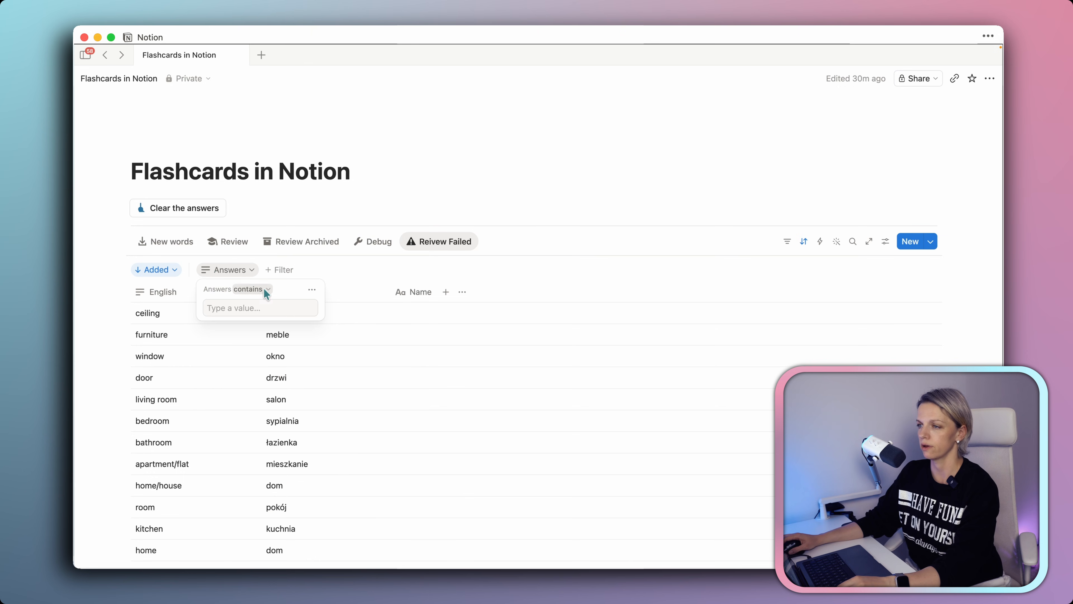
click(263, 288)
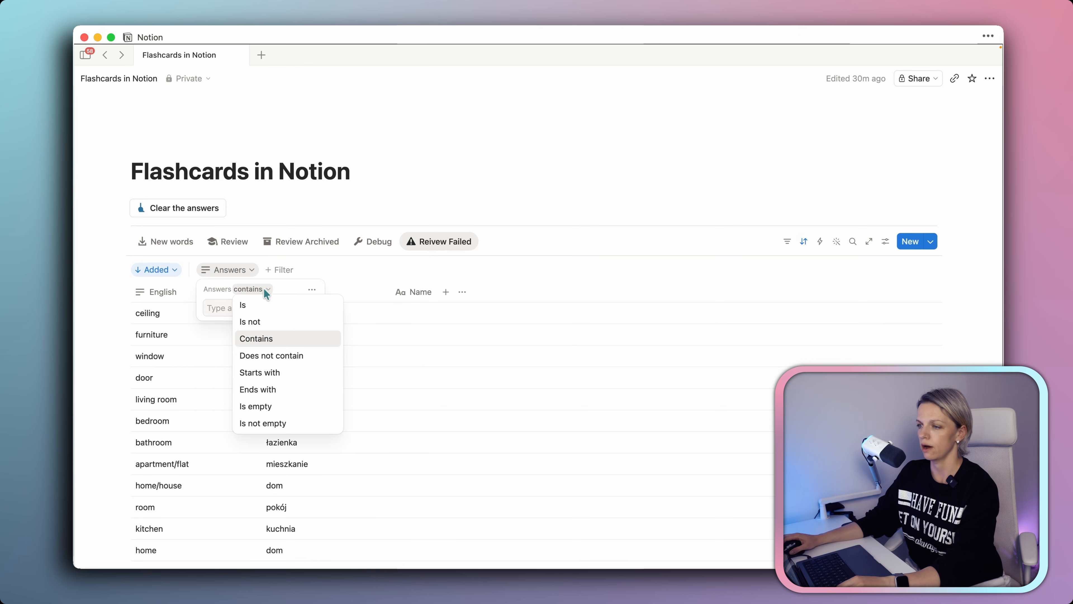
click(271, 389)
click(262, 306)
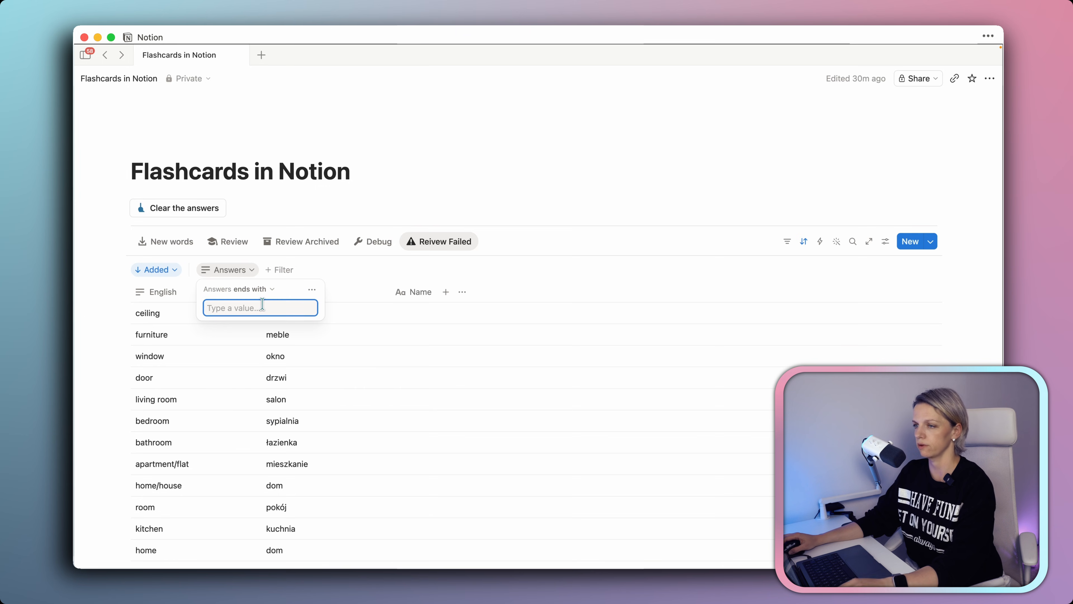
key(ctrl+super+space)
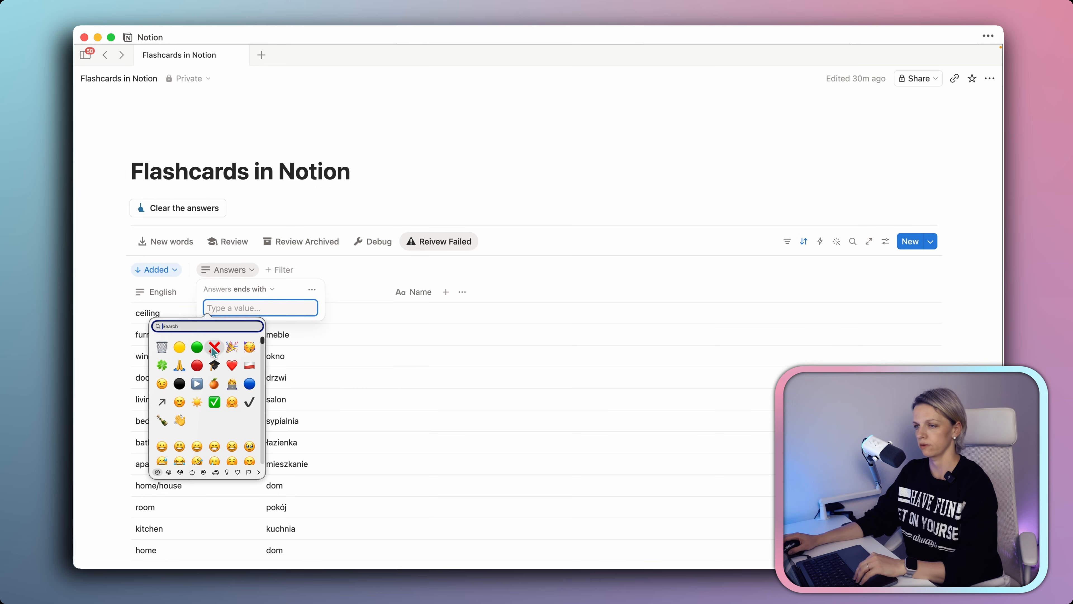
click(213, 349)
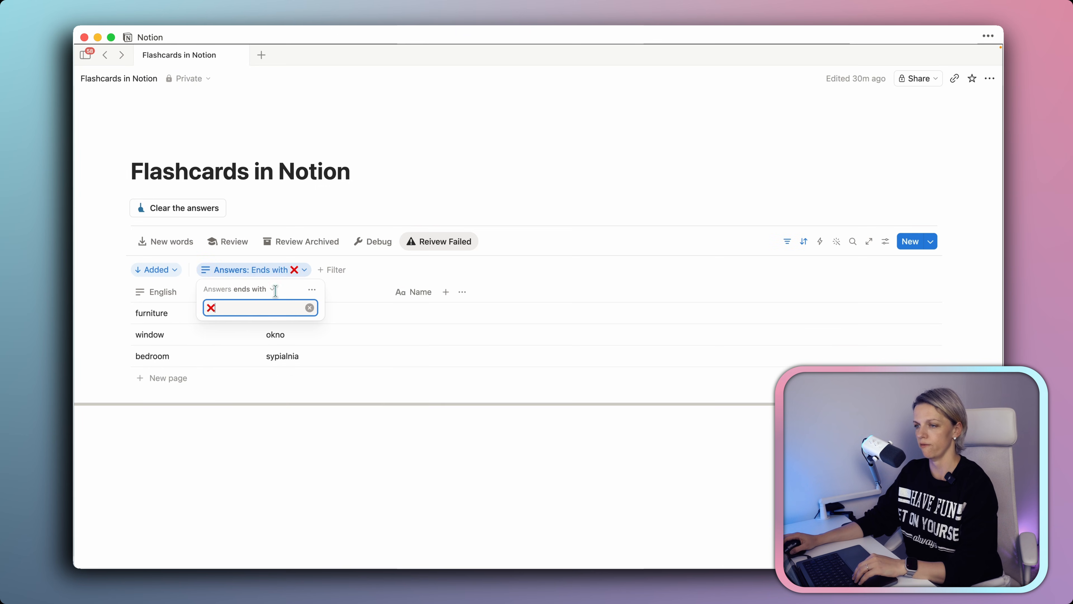
click(500, 196)
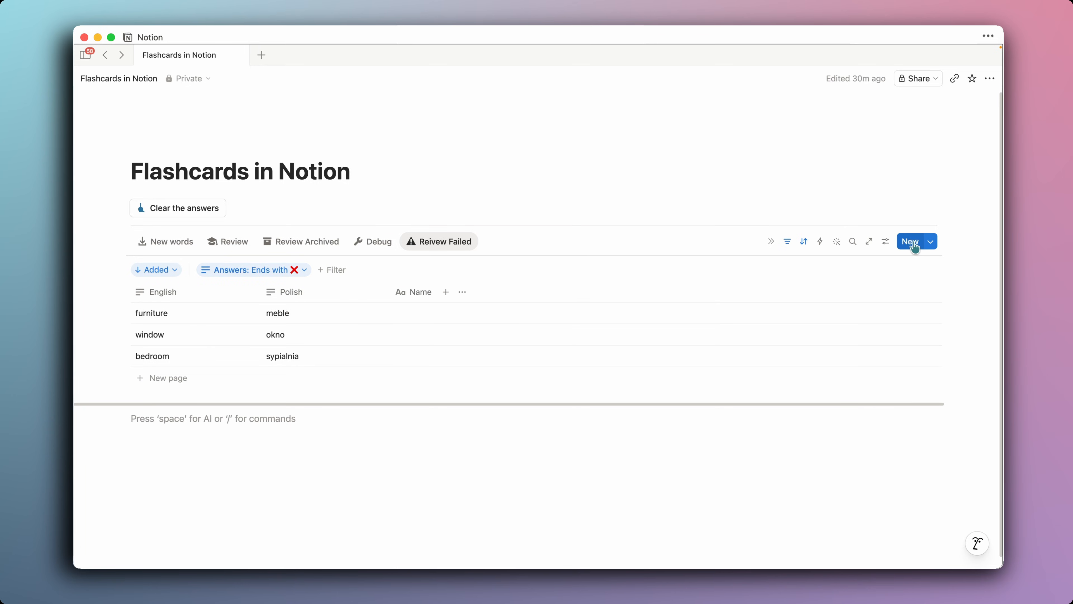
- Group the Reivew Failed view by Last Practiced with relative dates and sort the groups newest first
click(893, 243)
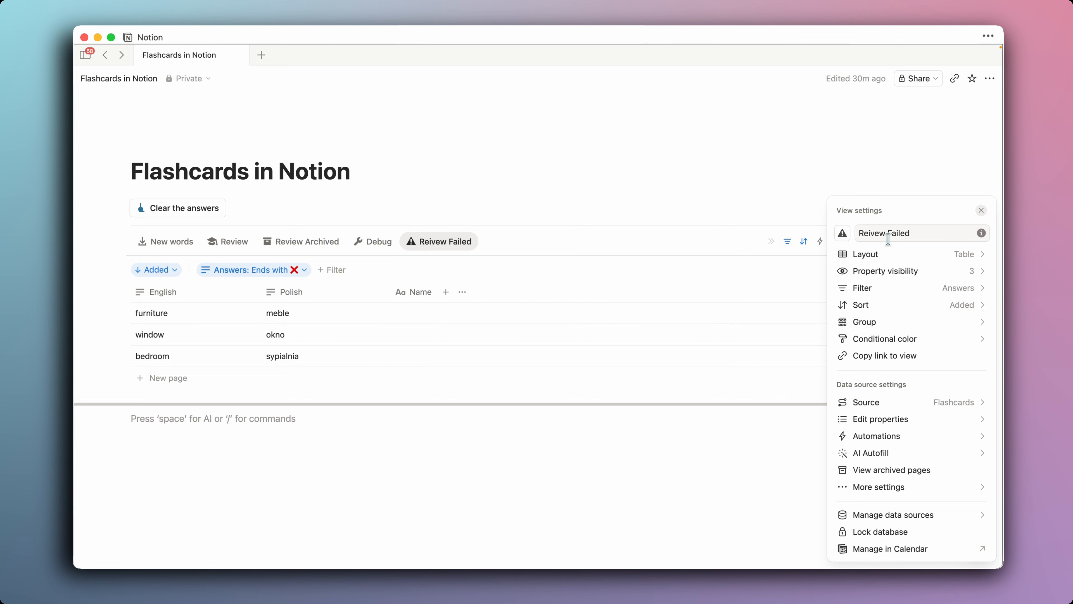
click(887, 328)
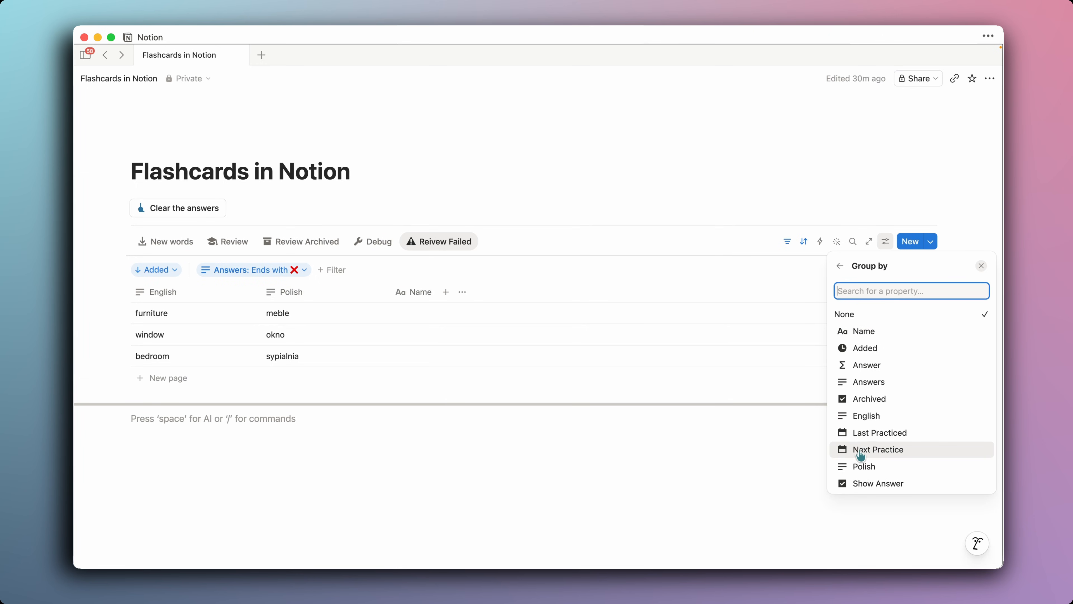
click(866, 433)
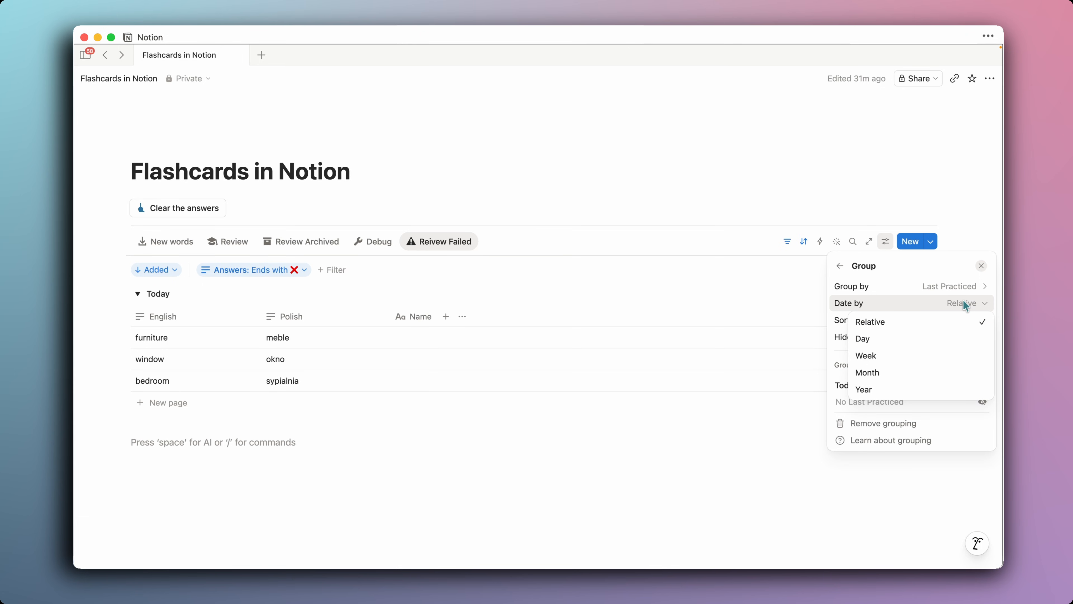
click(510, 226)
click(939, 320)
click(876, 356)
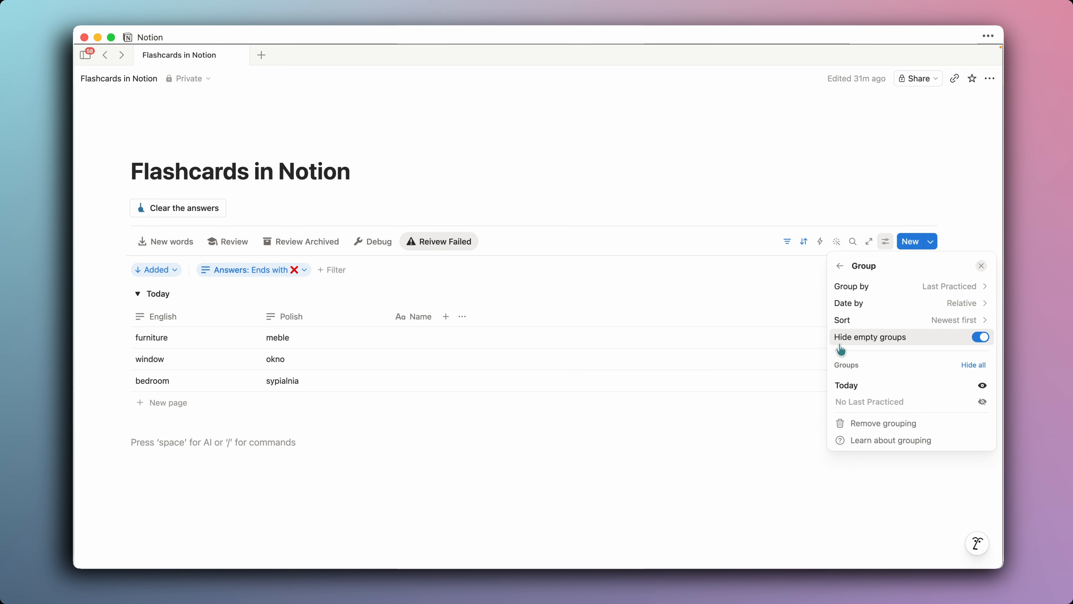
click(420, 439)
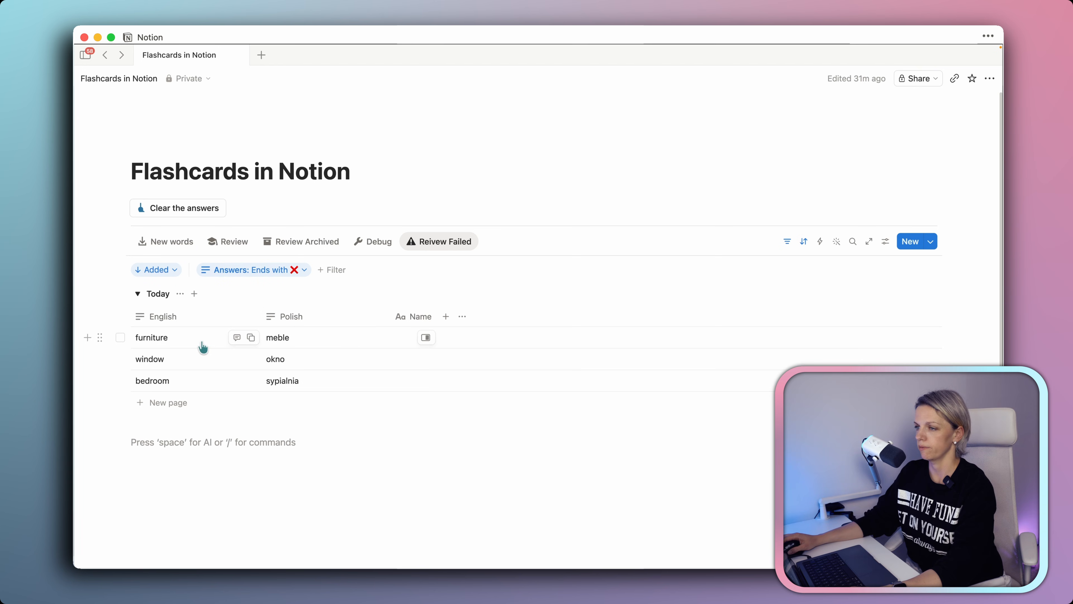
- Set the furniture card's Last Practiced date to 01/05/2026 and close the card
click(426, 338)
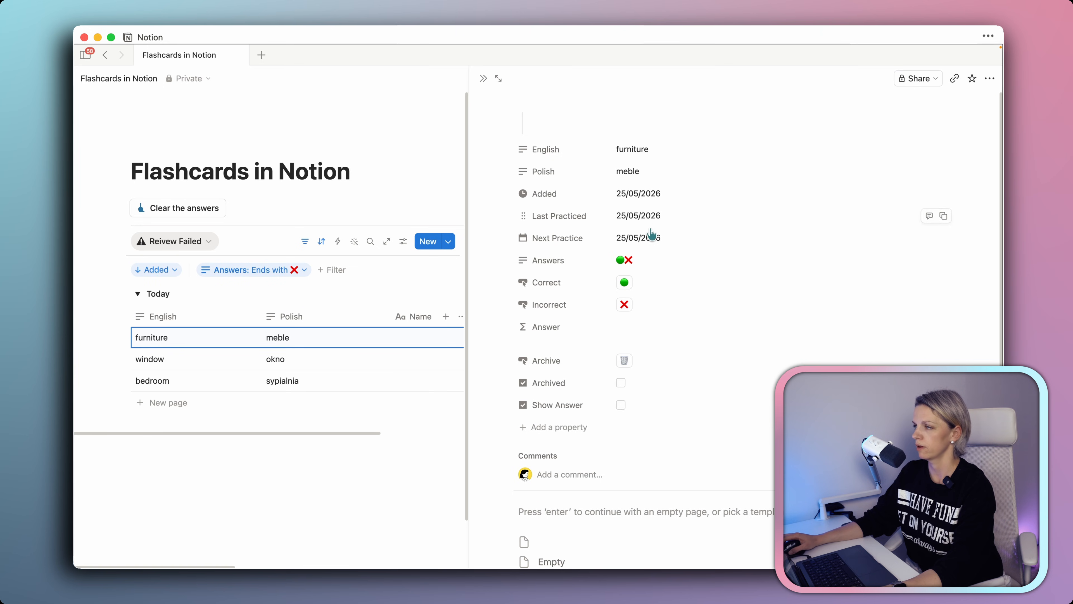
click(645, 216)
click(702, 296)
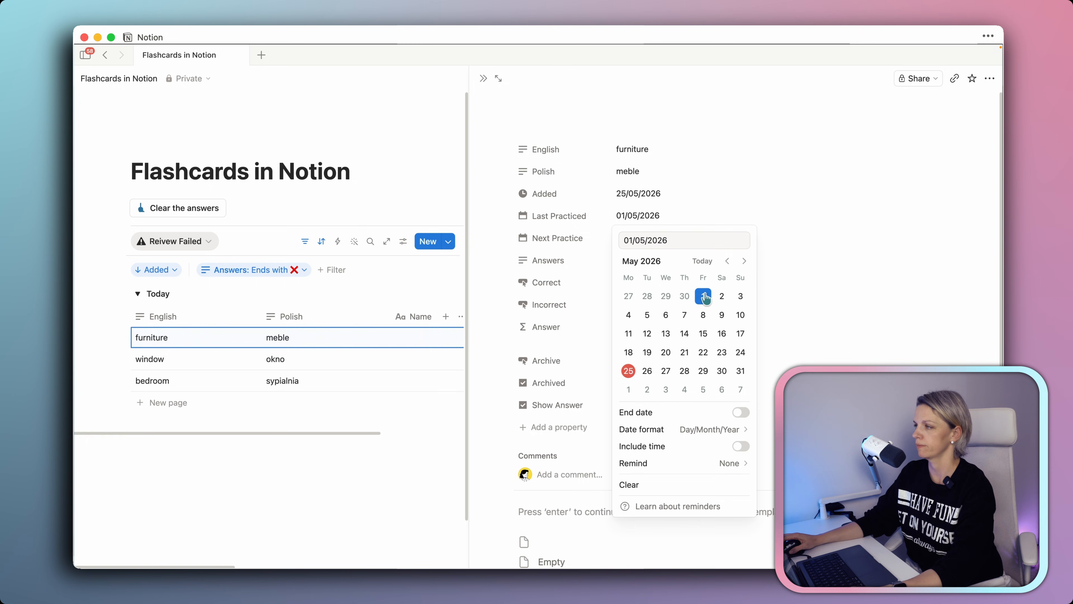
click(511, 121)
click(479, 79)
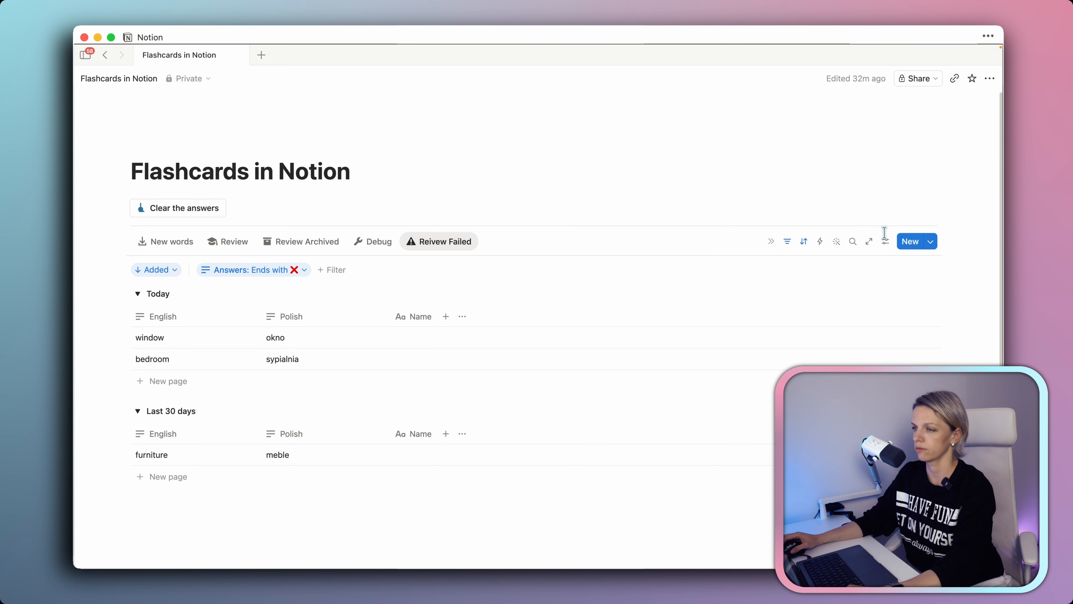
- Try grouping the Last Practiced dates by week, and switch the date grouping back to relative
click(889, 247)
click(882, 319)
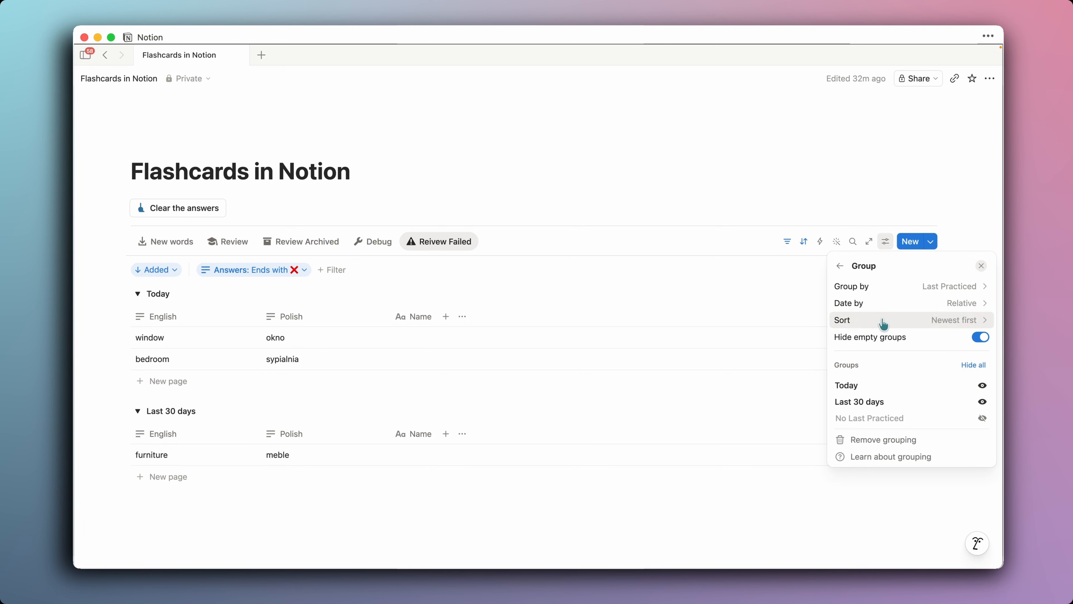
click(961, 303)
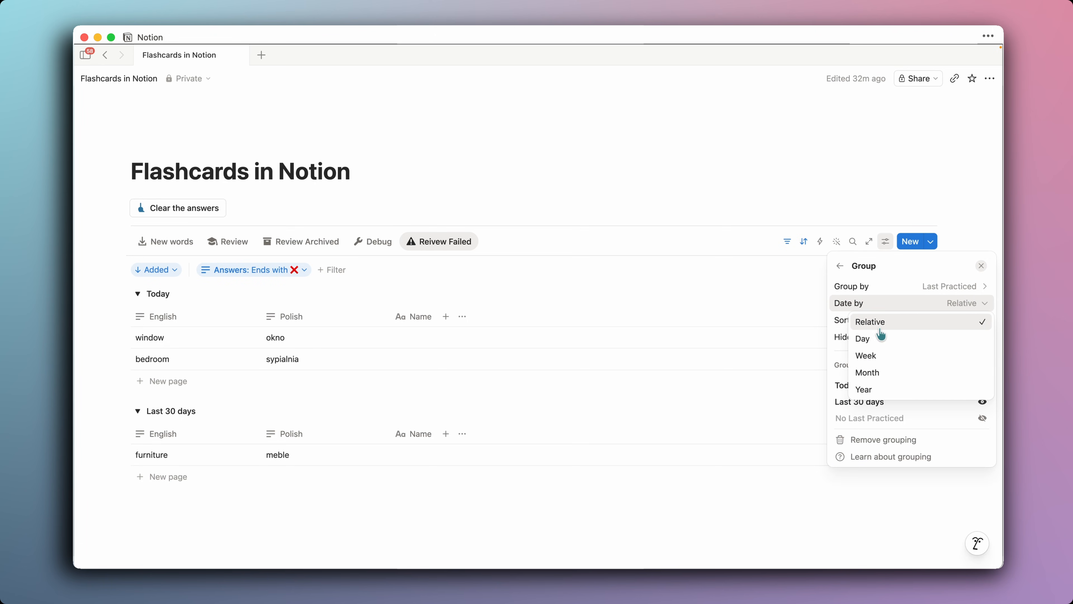
click(900, 364)
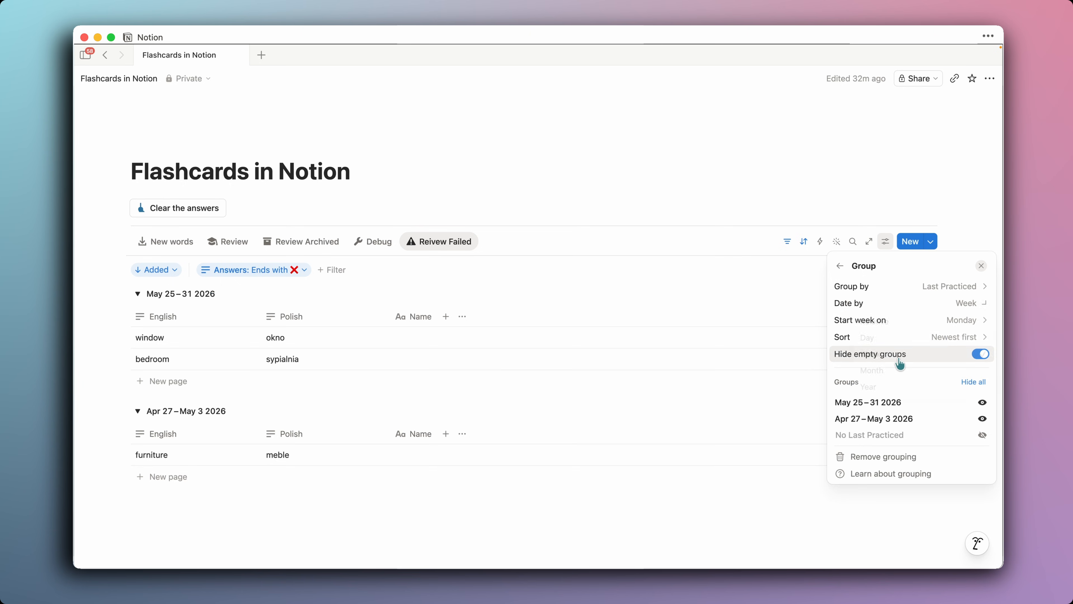
click(943, 304)
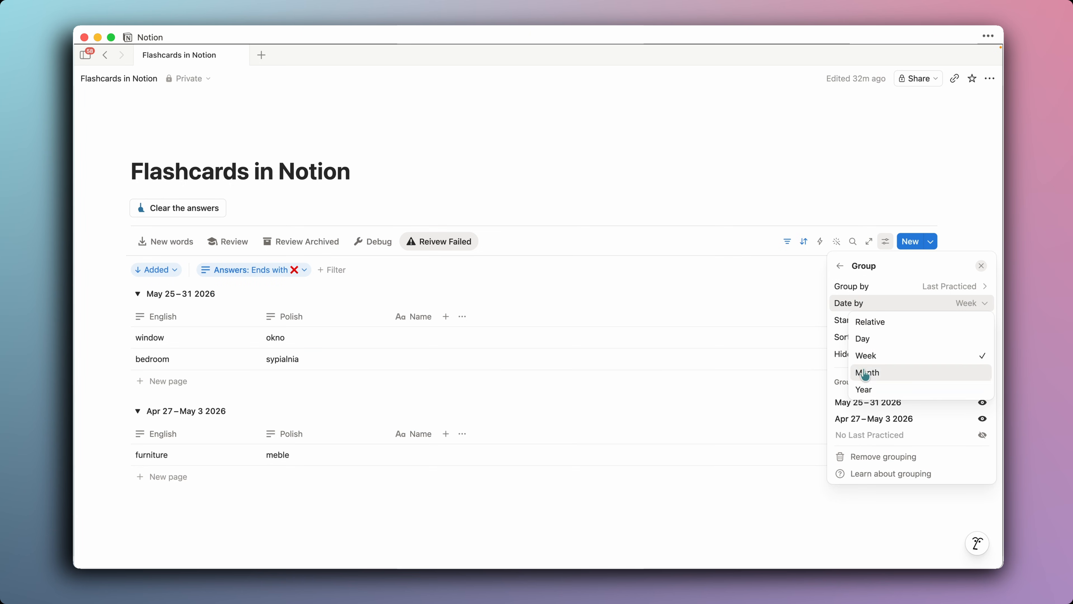
click(879, 325)
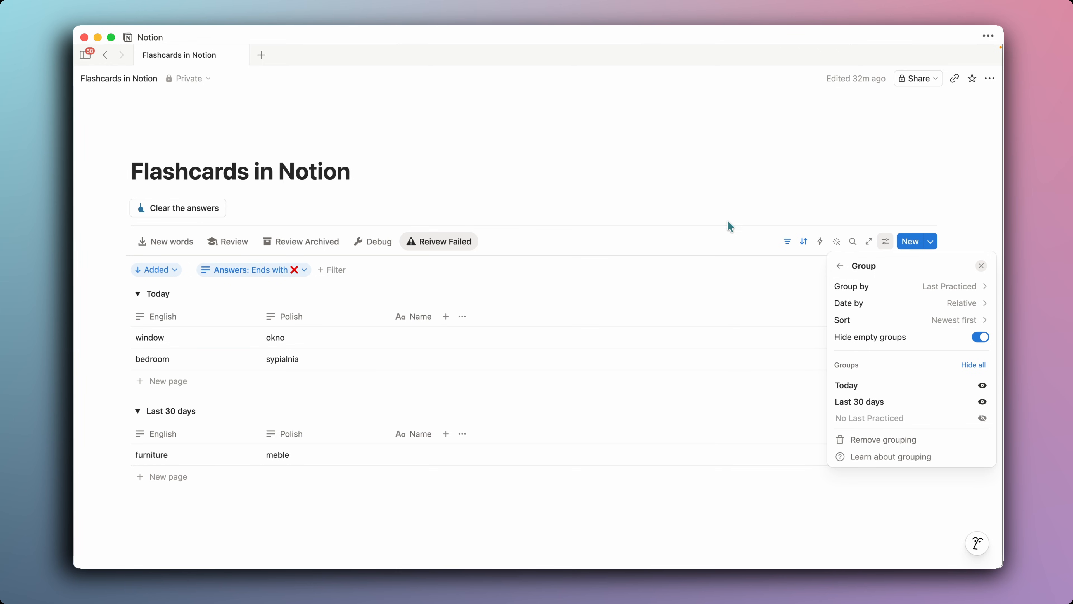
click(518, 206)
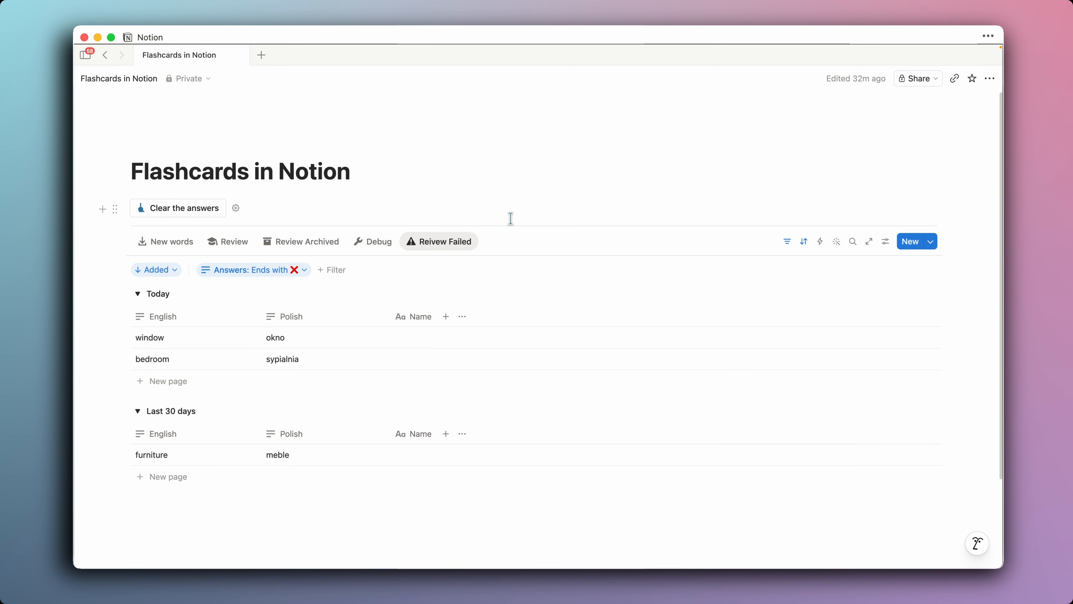
- Collapse the filter bar and move the Reivew Failed view between Review and Review Archived
click(787, 245)
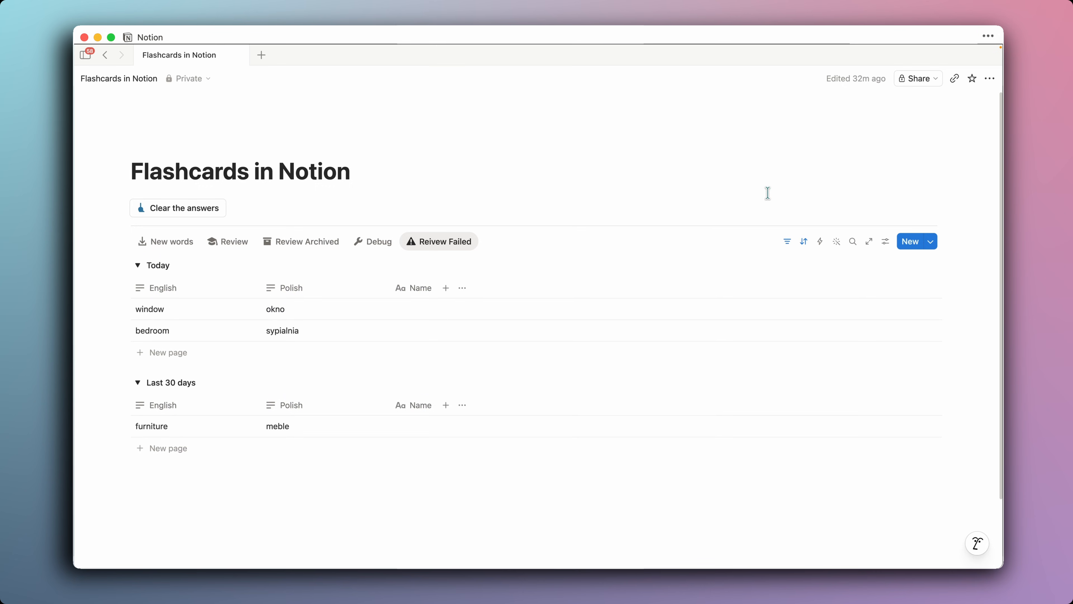
drag(456, 248, 269, 244)
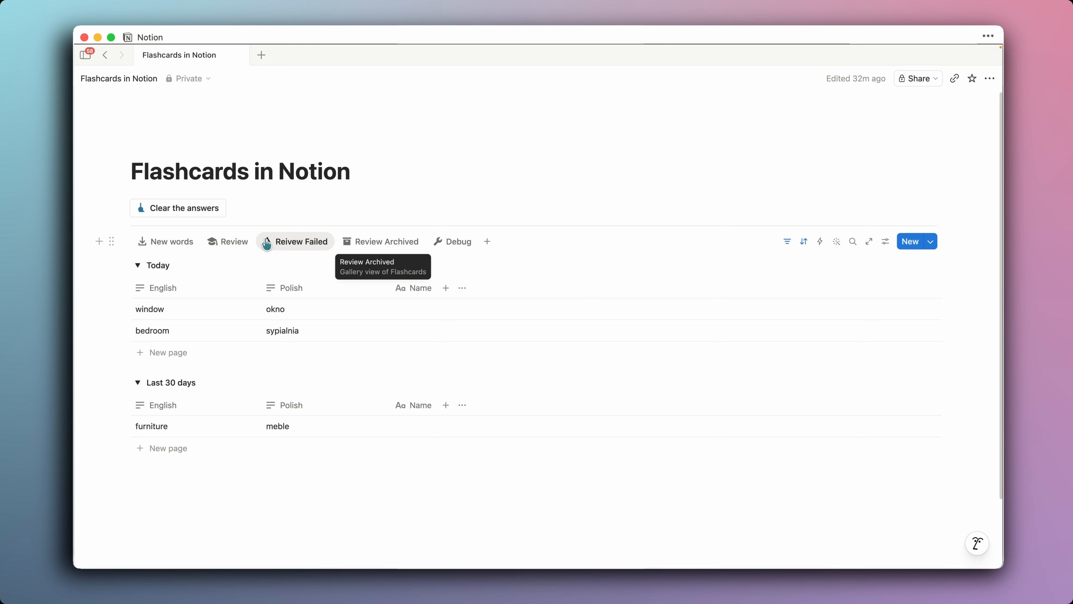
- Open the New words view
click(171, 245)
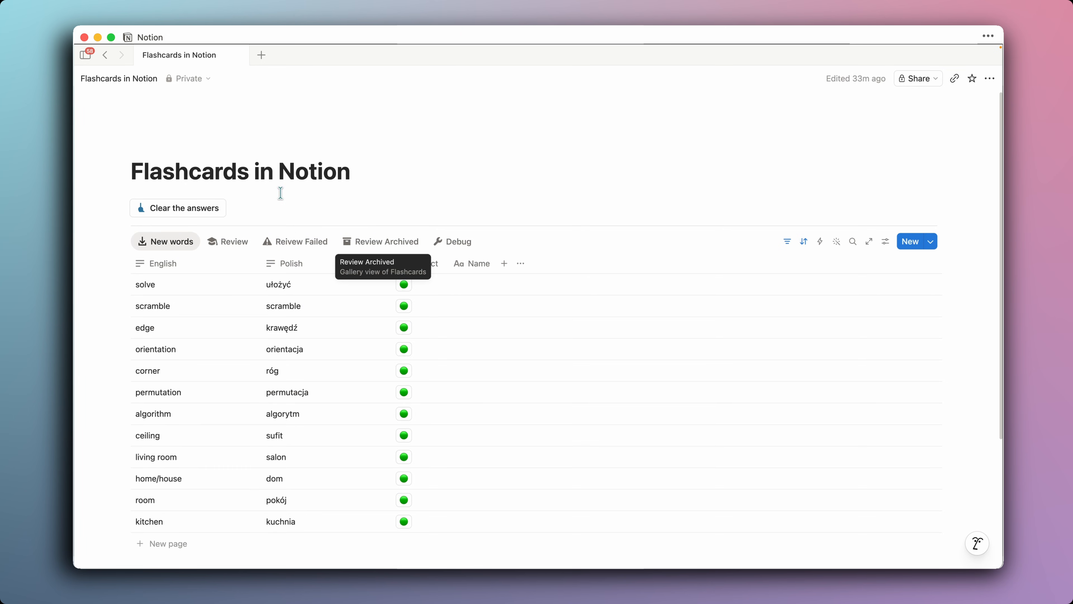